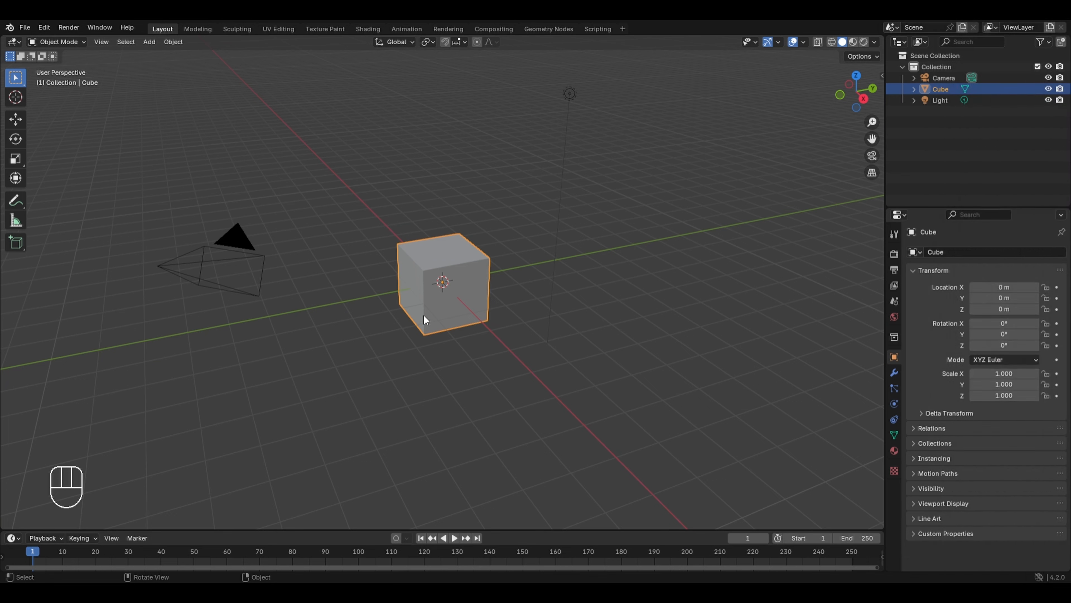
# Step: Create a geometry node tree on the cube and connect a UV Sphere primitive's mesh to the Group Output
pyautogui.click(539, 23)
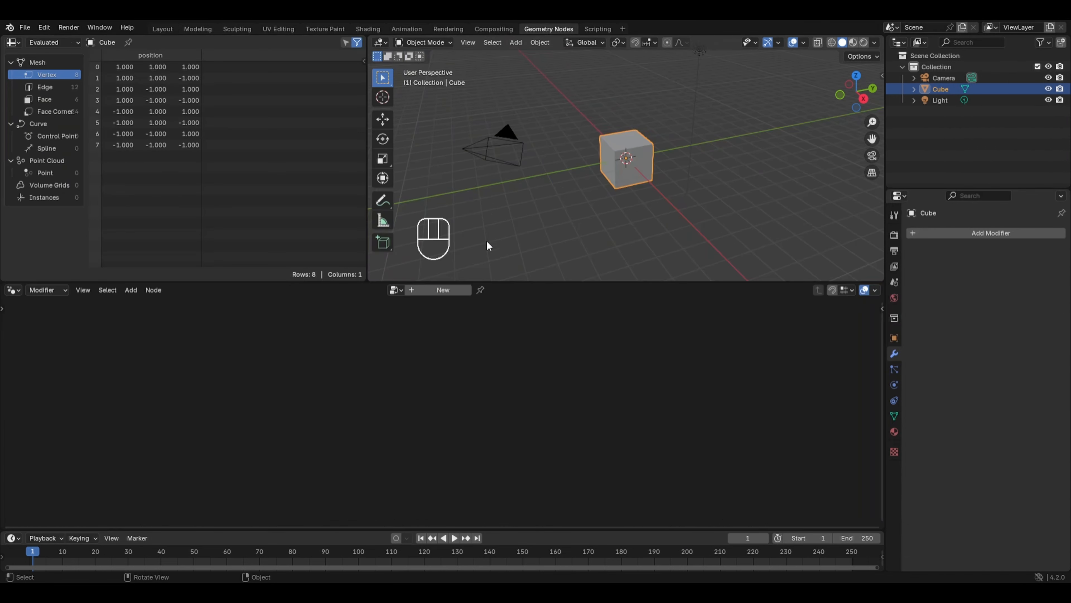
pyautogui.click(439, 296)
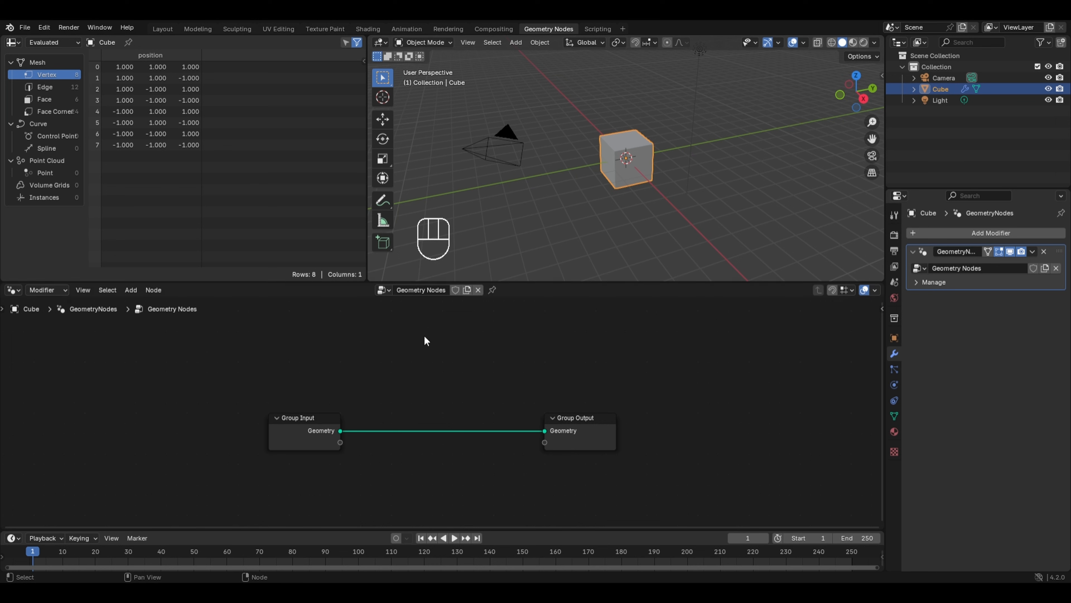
pyautogui.hotkey('shift', 'a')
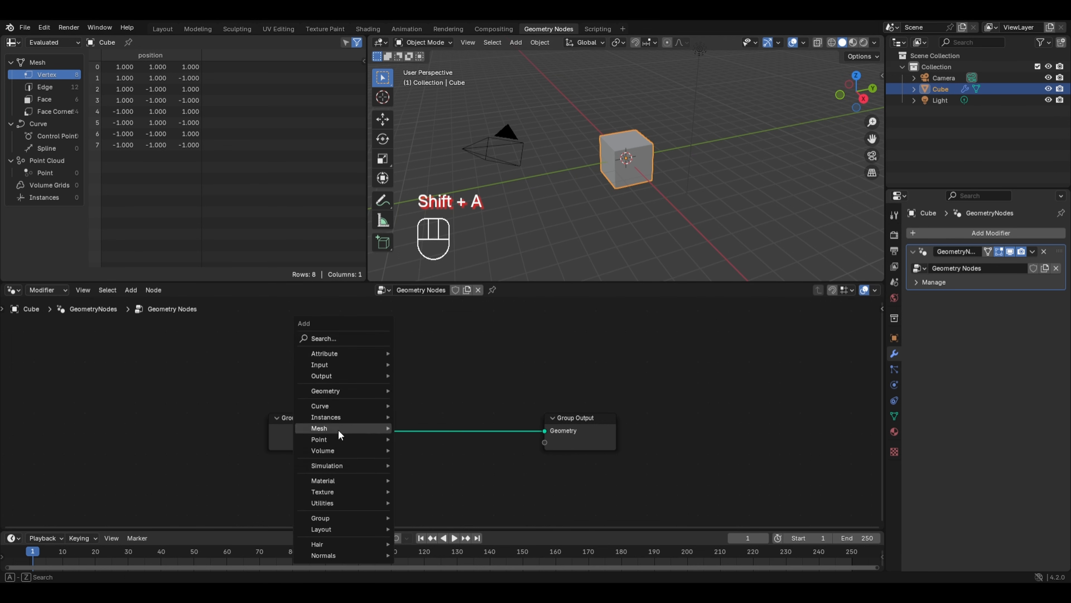
pyautogui.moveTo(338, 429)
pyautogui.moveTo(426, 477)
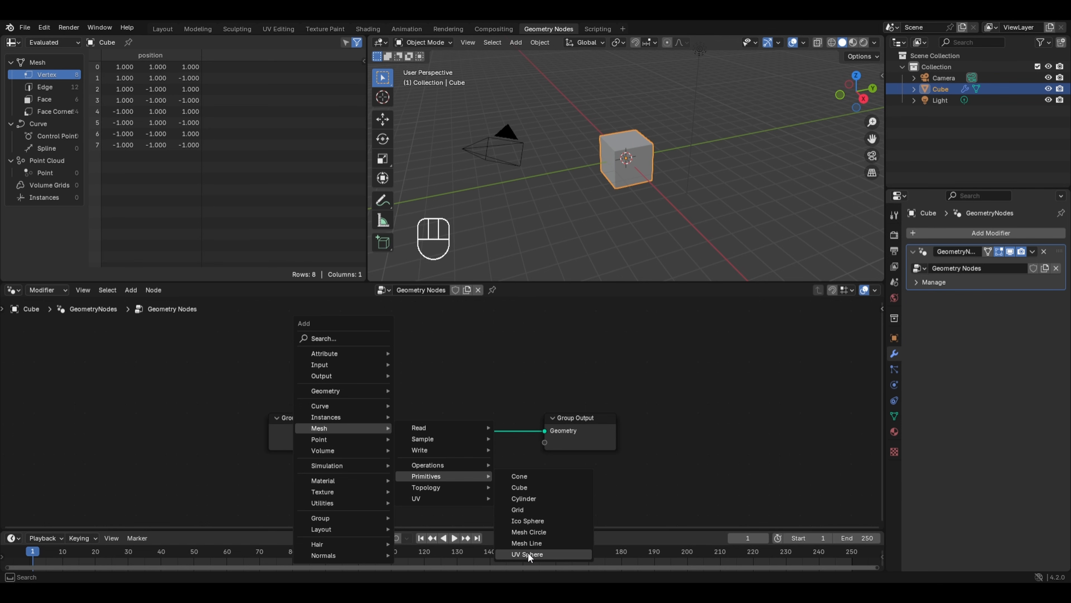
pyautogui.click(527, 551)
pyautogui.click(391, 410)
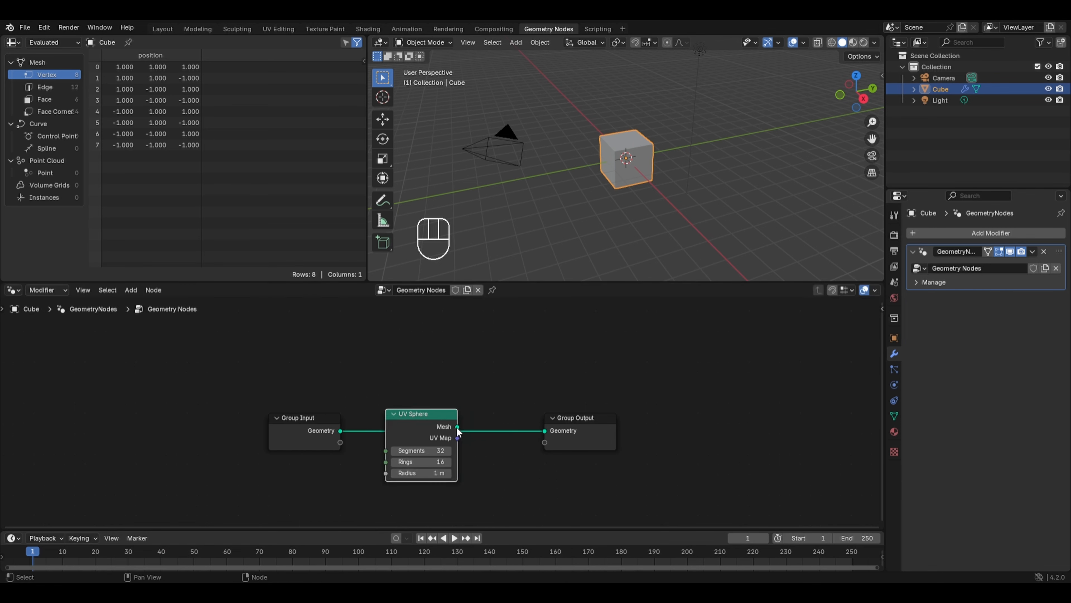
pyautogui.moveTo(456, 426); pyautogui.dragTo(544, 431)
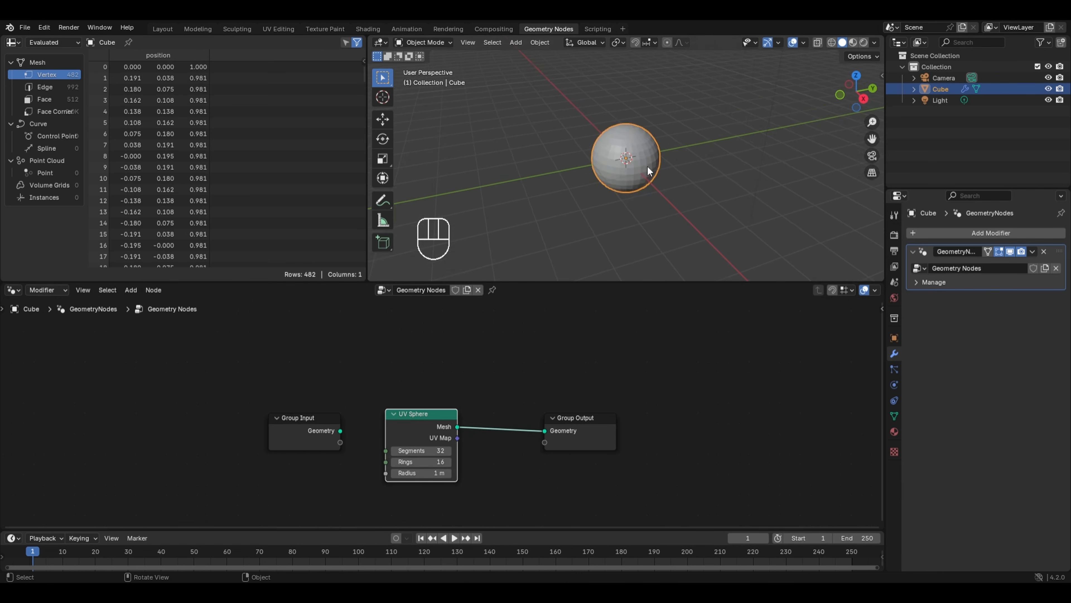
pyautogui.moveTo(655, 165); pyautogui.dragTo(699, 189, button='middle')
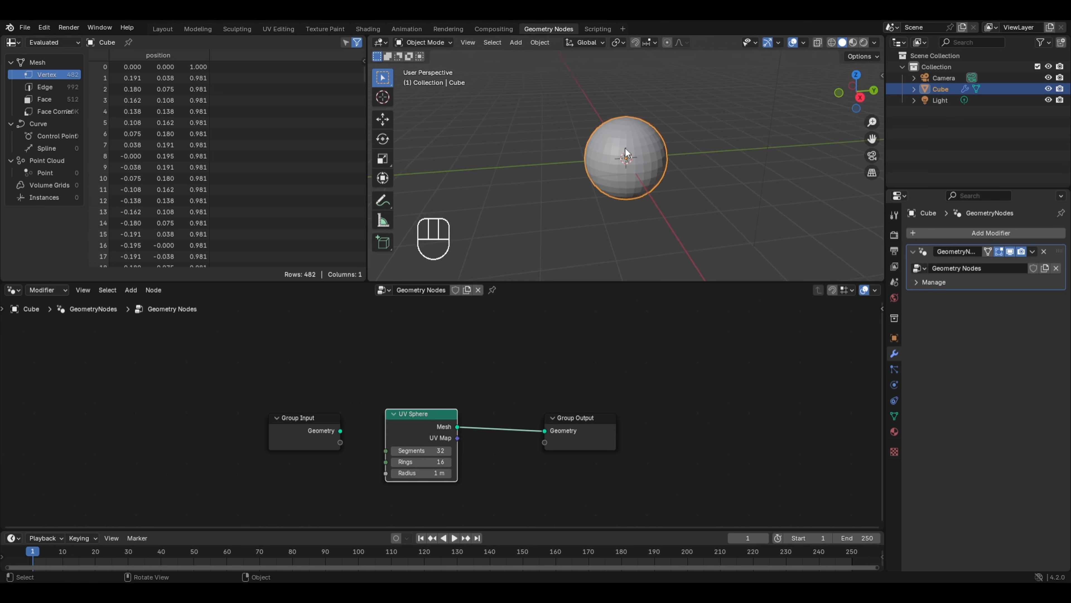
pyautogui.scroll(-1, 620, 93)
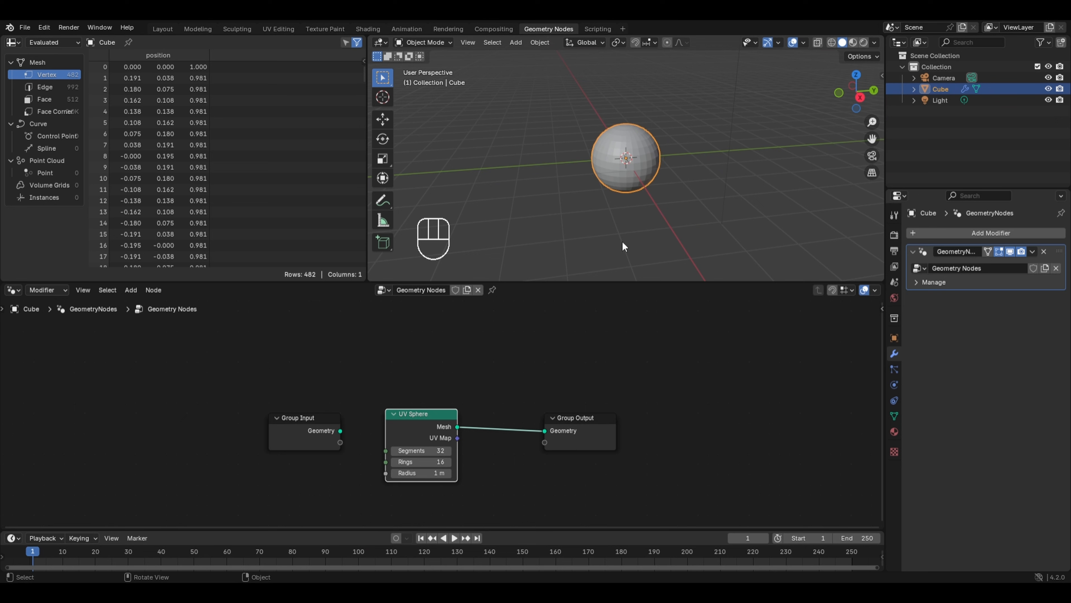
# Step: Shift the Group Output aside and insert an Instance on Points node between the UV Sphere and the Group Output
pyautogui.moveTo(583, 429); pyautogui.dragTo(752, 412)
pyautogui.moveTo(543, 371); pyautogui.dragTo(534, 349, button='middle')
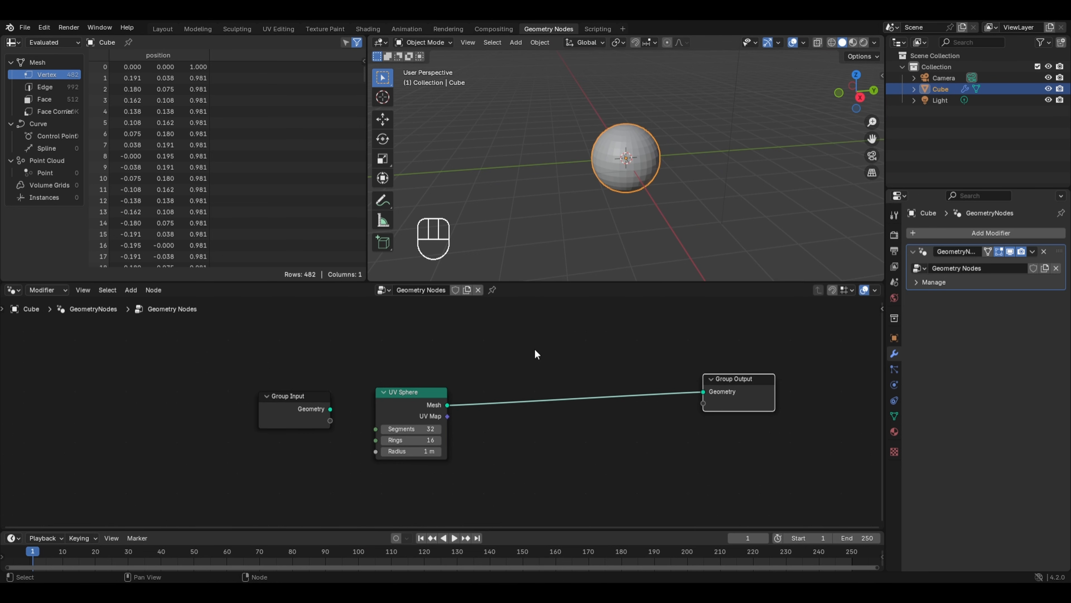
pyautogui.hotkey('shift', 'a')
pyautogui.moveTo(523, 342)
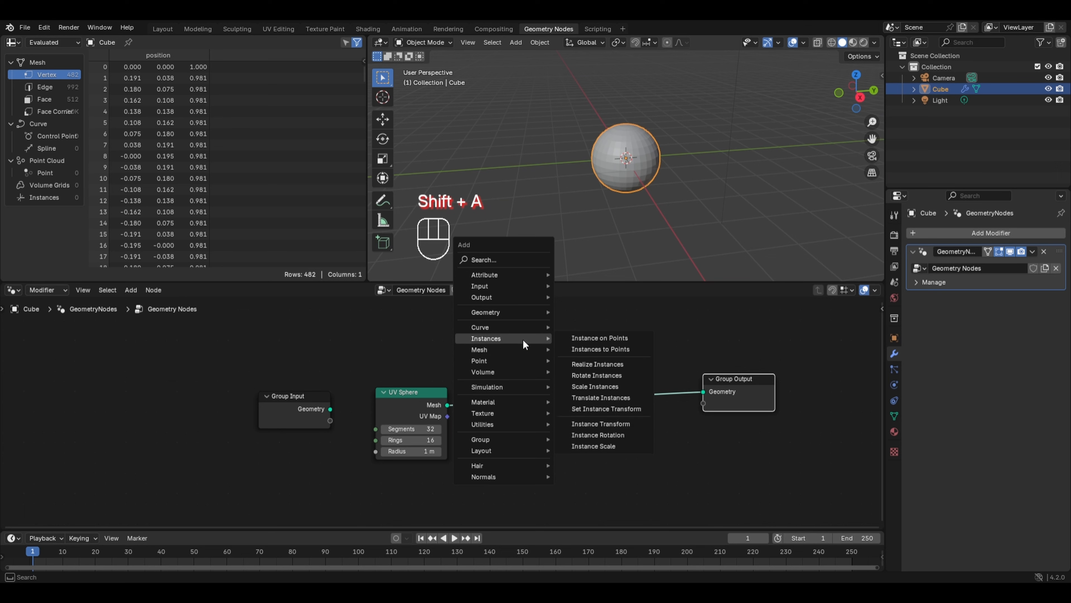
pyautogui.click(599, 338)
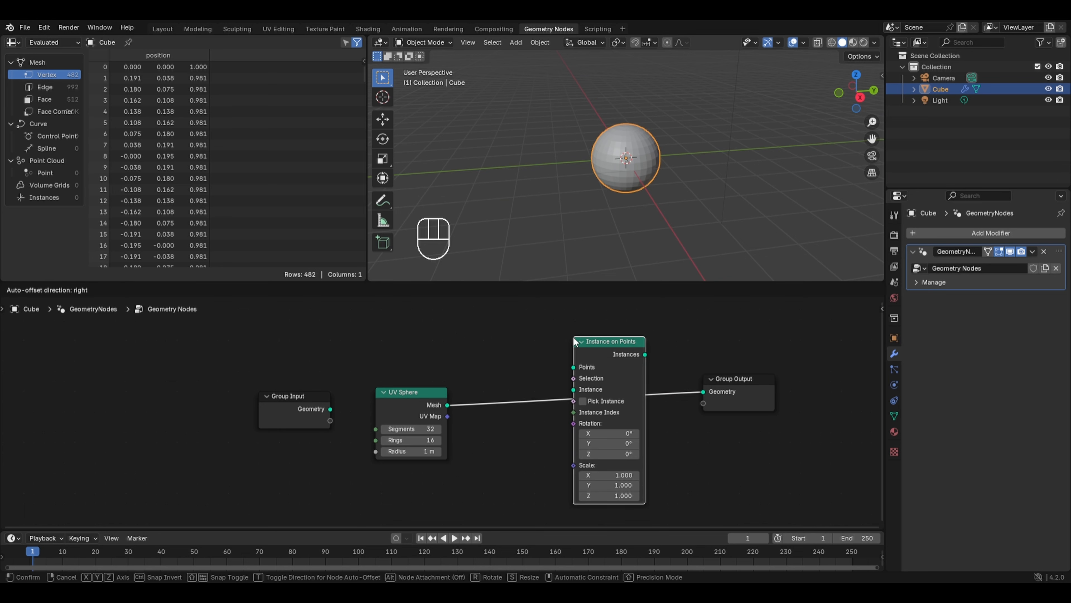
pyautogui.click(563, 402)
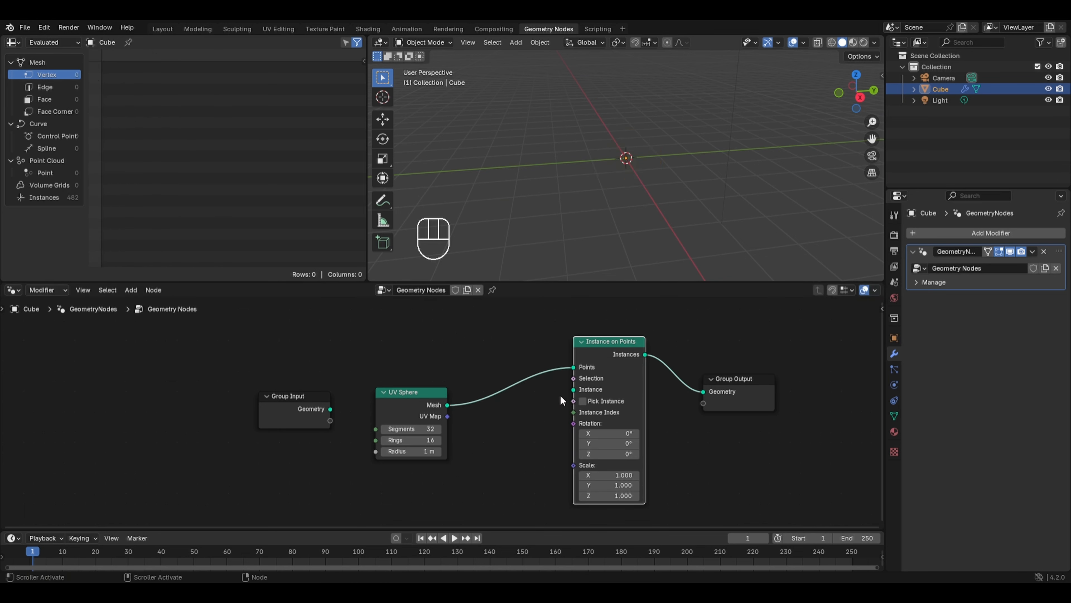
# Step: Add a Curve Line primitive below the UV Sphere and connect its curve to the Instance input of Instance on Points
pyautogui.scroll(-1, 515, 420)
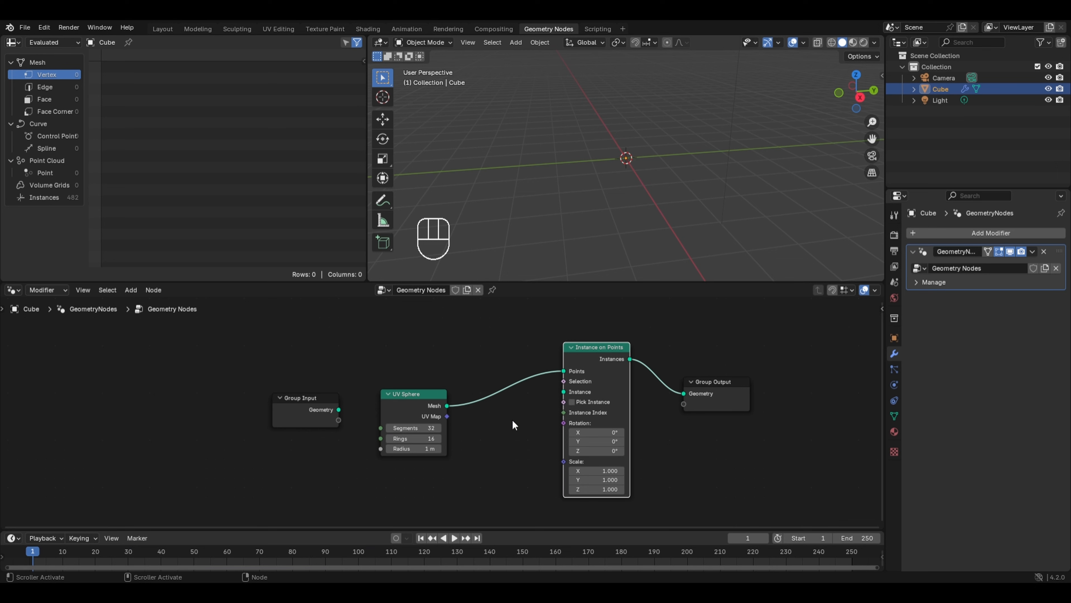
pyautogui.hotkey('shift', 'a')
pyautogui.moveTo(505, 408)
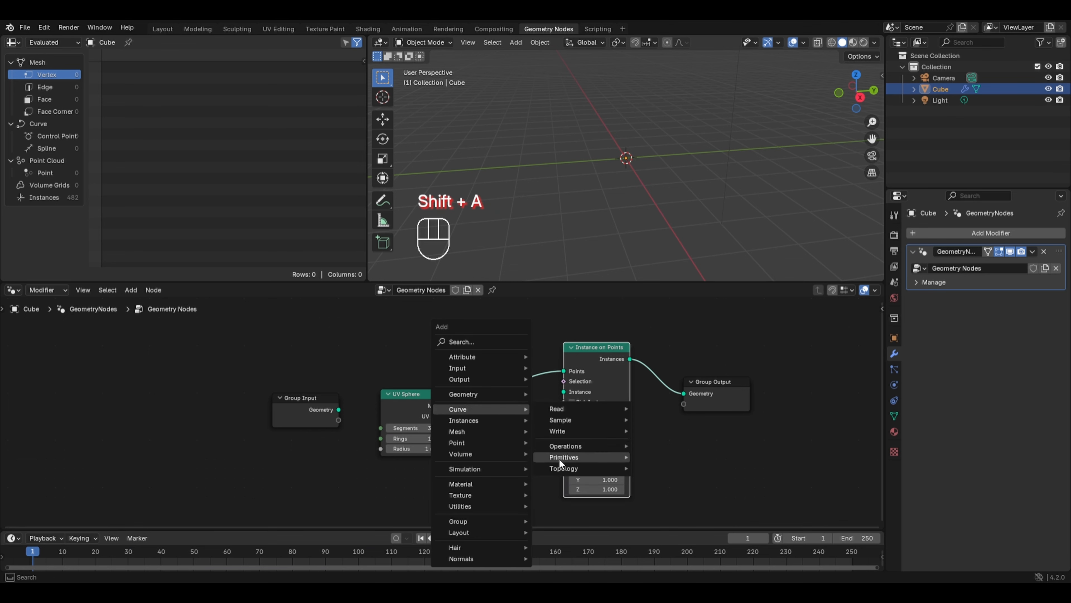
pyautogui.moveTo(588, 459)
pyautogui.click(678, 491)
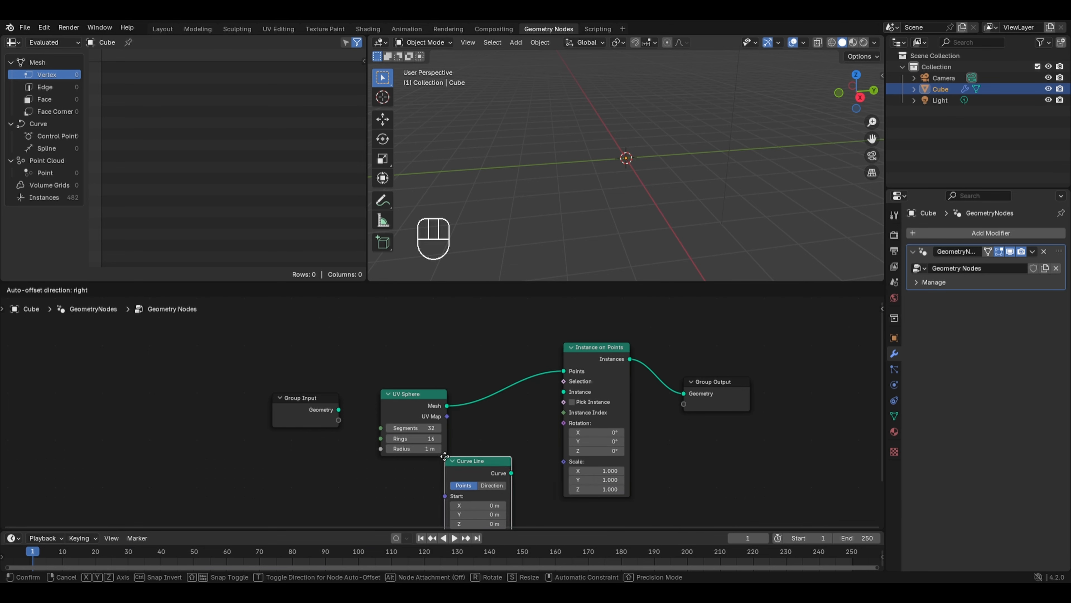
pyautogui.click(445, 456)
pyautogui.moveTo(511, 473); pyautogui.dragTo(576, 389)
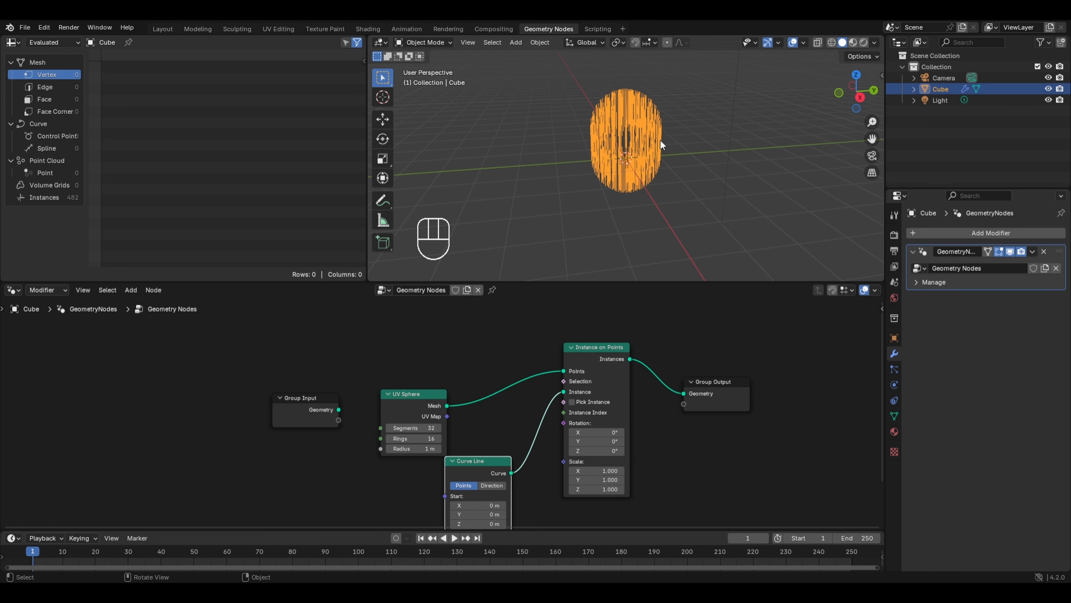
# Step: Make room before the Group Output and insert a Set Position node after Instance on Points
pyautogui.moveTo(713, 381); pyautogui.dragTo(793, 377)
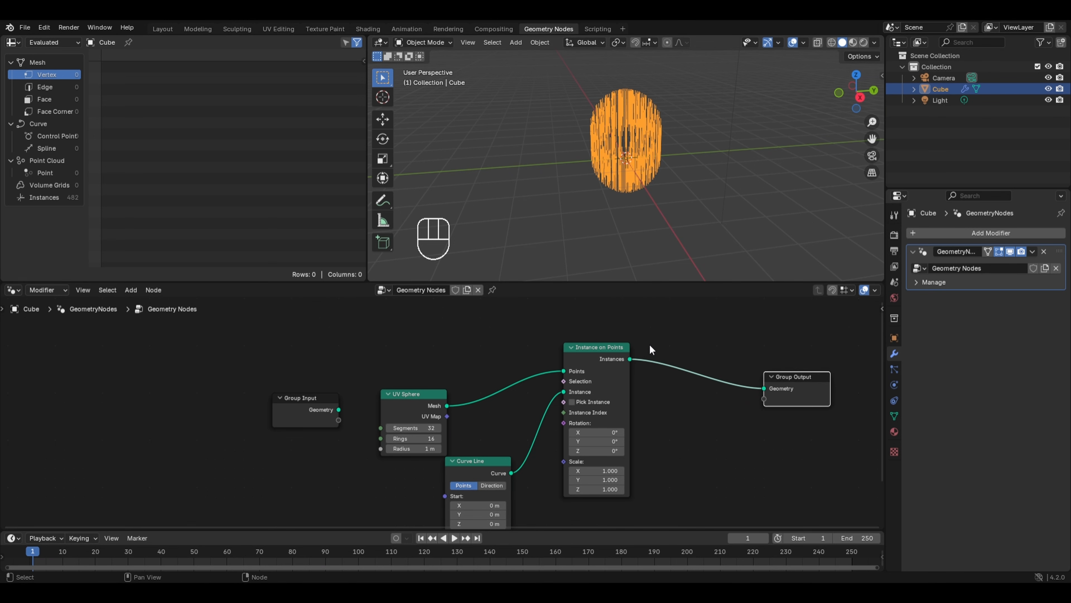
pyautogui.hotkey('shift', 'a')
pyautogui.moveTo(649, 331)
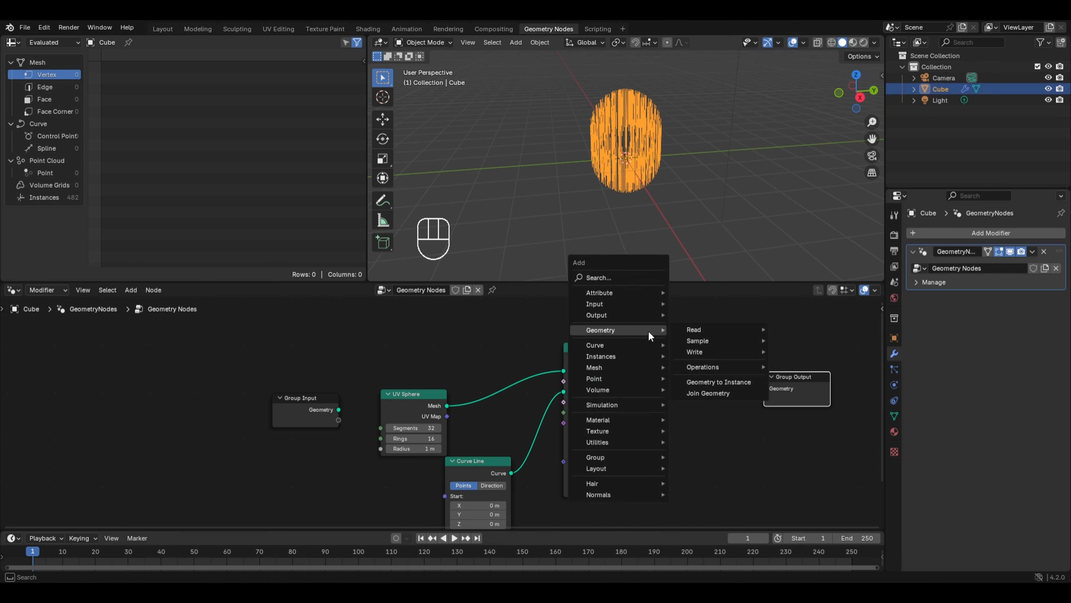
pyautogui.moveTo(700, 353)
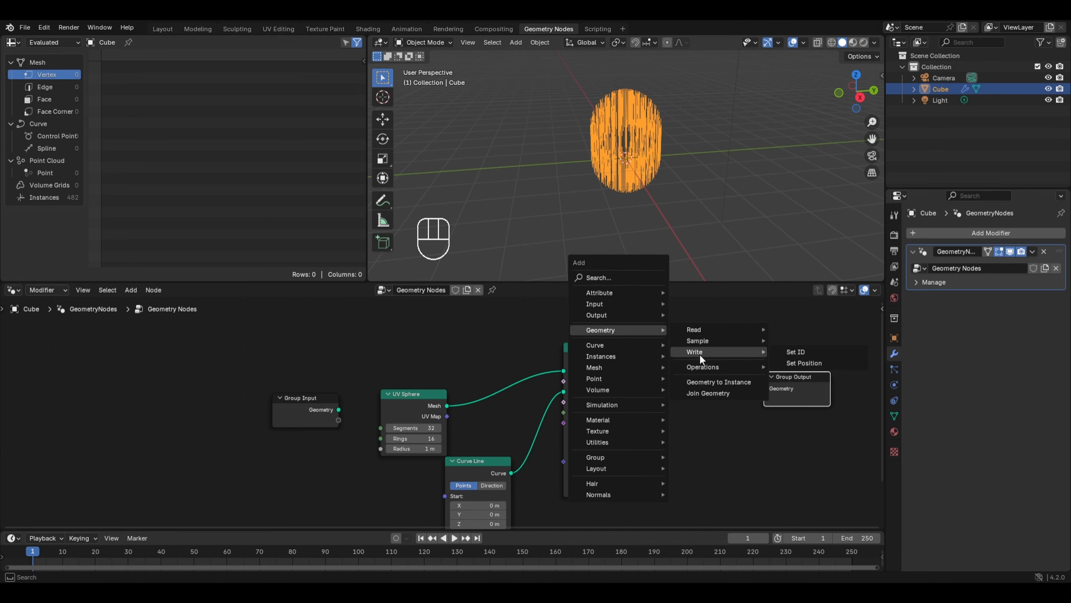
pyautogui.click(799, 361)
pyautogui.click(648, 343)
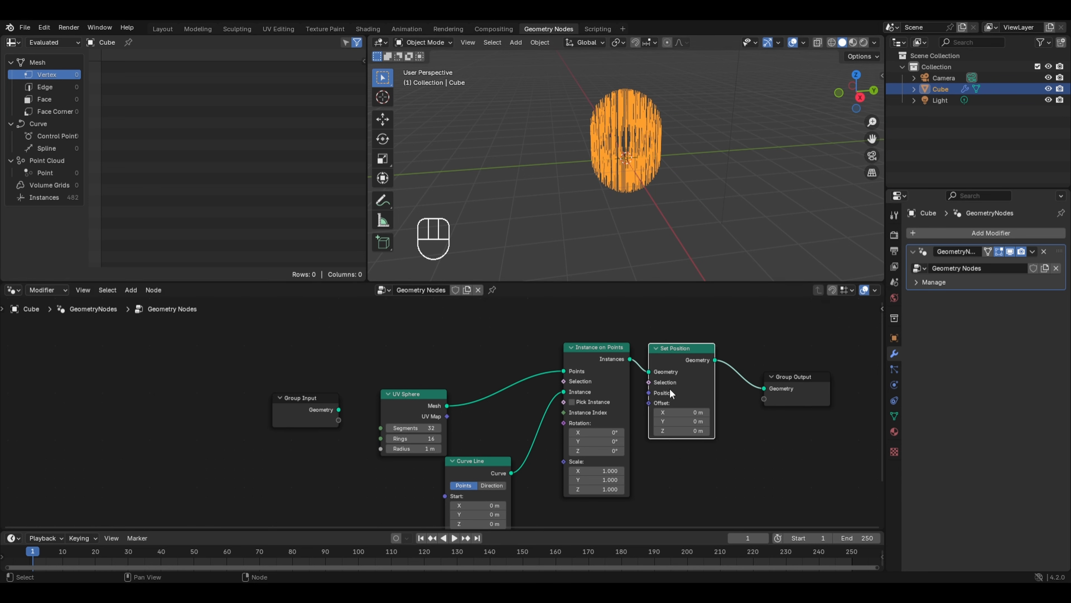
pyautogui.moveTo(669, 355); pyautogui.dragTo(703, 354)
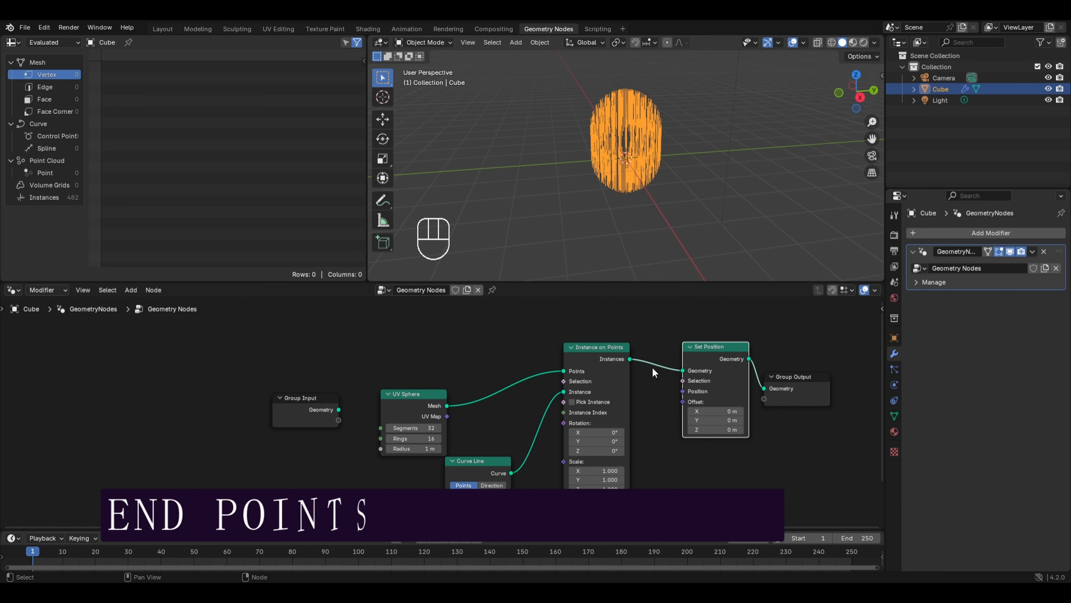
# Step: Add an Endpoint Selection node above Instance on Points and connect it to the Selection input of Set Position
pyautogui.scroll(-1, 639, 336)
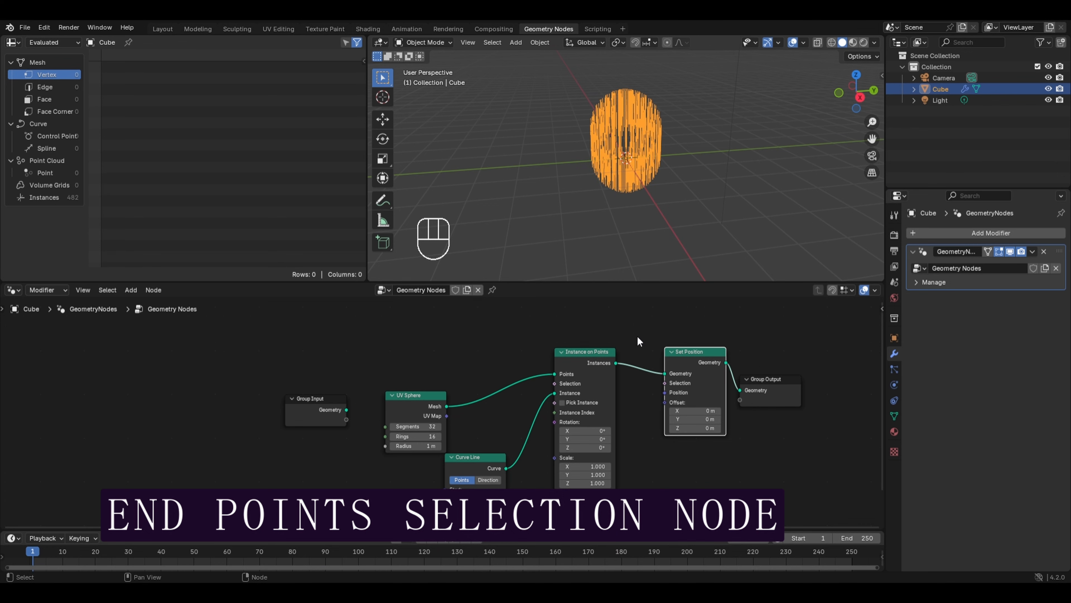
pyautogui.moveTo(637, 335); pyautogui.dragTo(611, 378, button='middle')
pyautogui.hotkey('shift', 'a')
pyautogui.moveTo(508, 343)
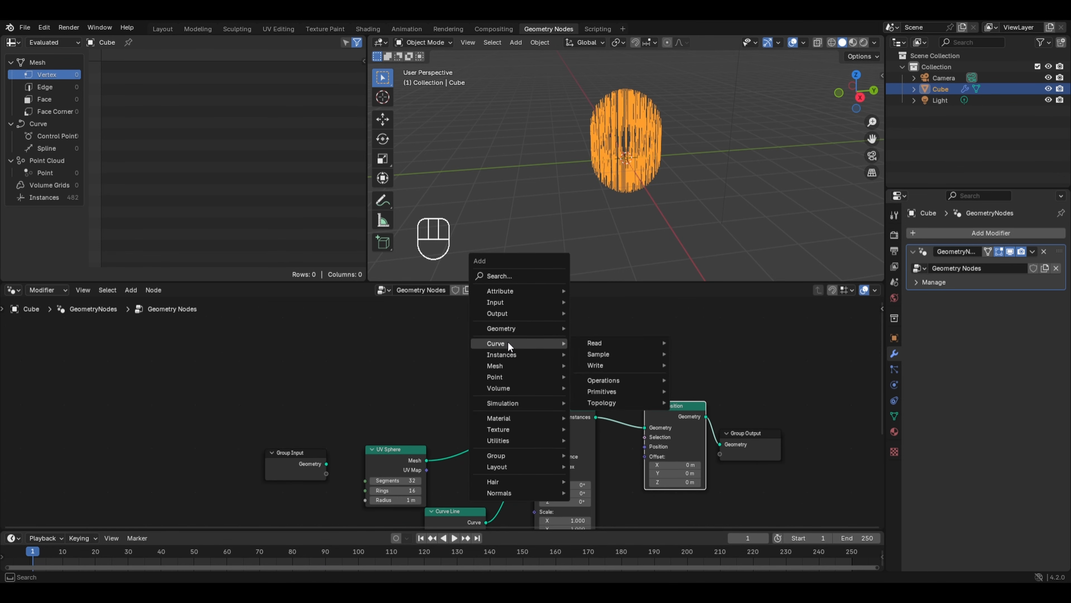
pyautogui.moveTo(597, 342)
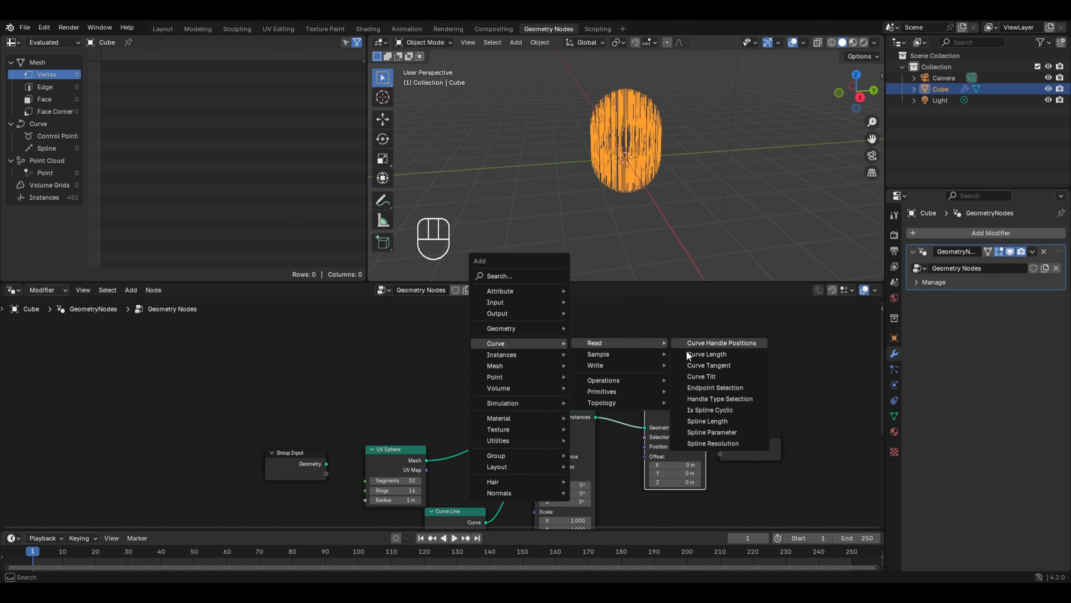
pyautogui.click(704, 387)
pyautogui.click(542, 349)
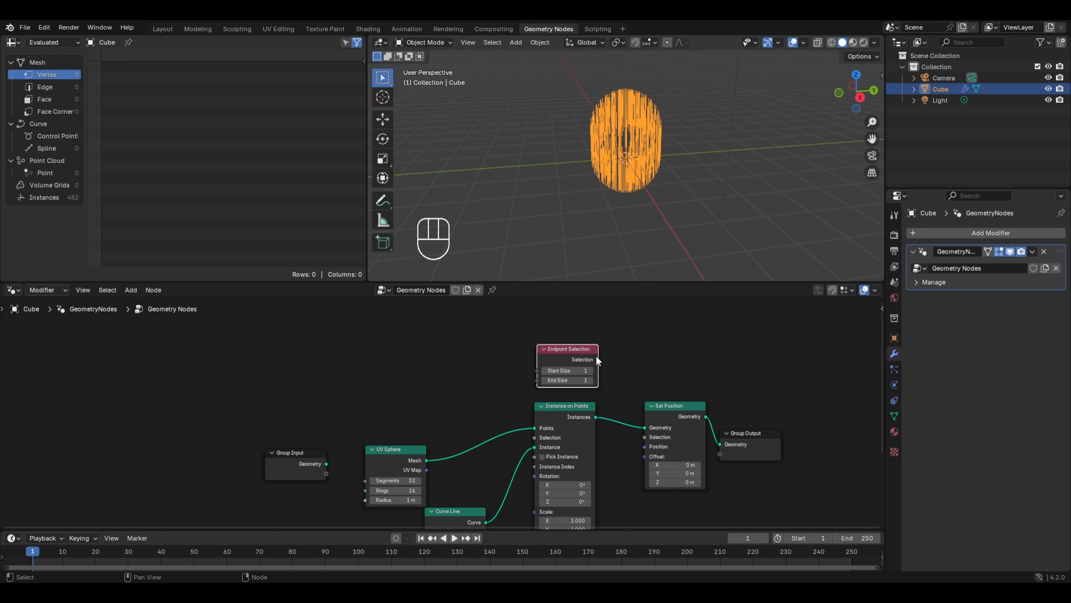
pyautogui.moveTo(598, 359); pyautogui.dragTo(646, 437)
# Step: Set the Start Size of the Endpoint Selection node to 0
pyautogui.click(565, 370)
pyautogui.write('0')
pyautogui.press('Return')
# Step: Add a UV sphere object to the scene and move it along the positive Y axis, clear of the line instances
pyautogui.scroll(-2, 713, 145)
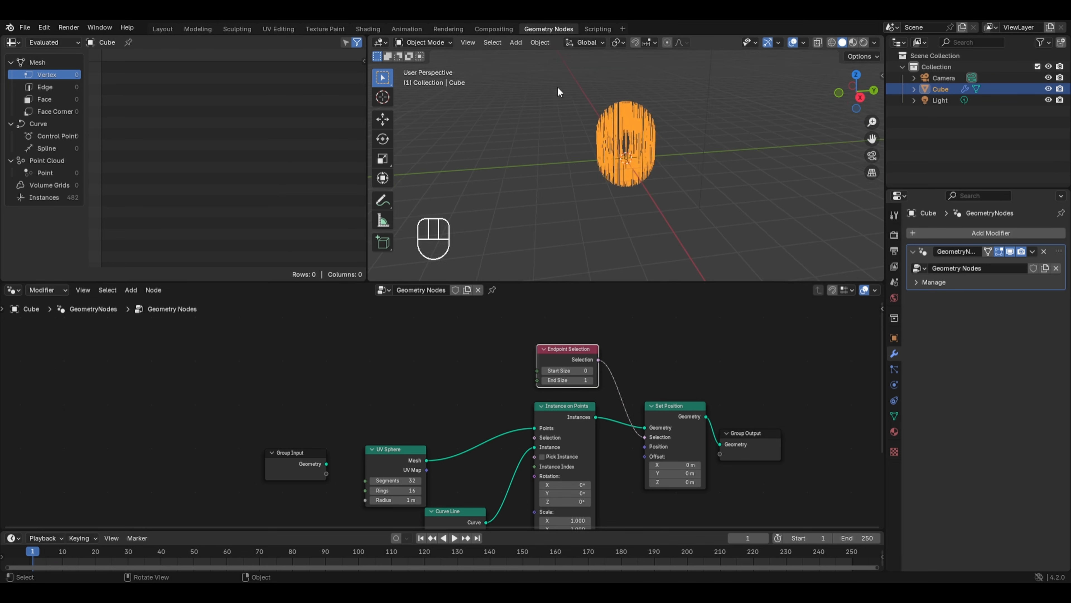
pyautogui.hotkey('shift', 'a')
pyautogui.moveTo(553, 75)
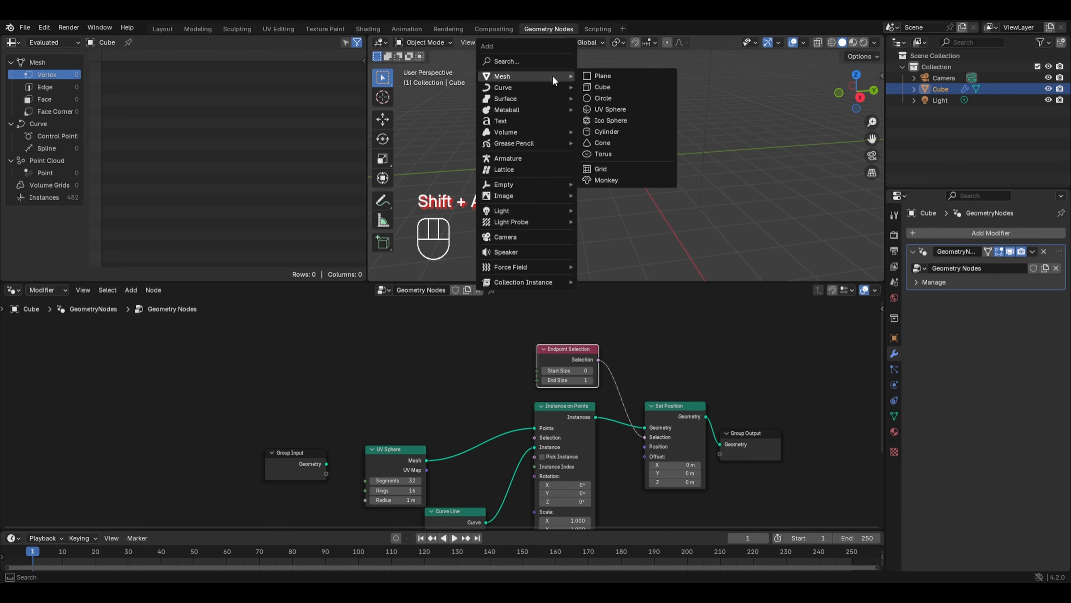
pyautogui.click(614, 108)
pyautogui.press('g')
pyautogui.press('y')
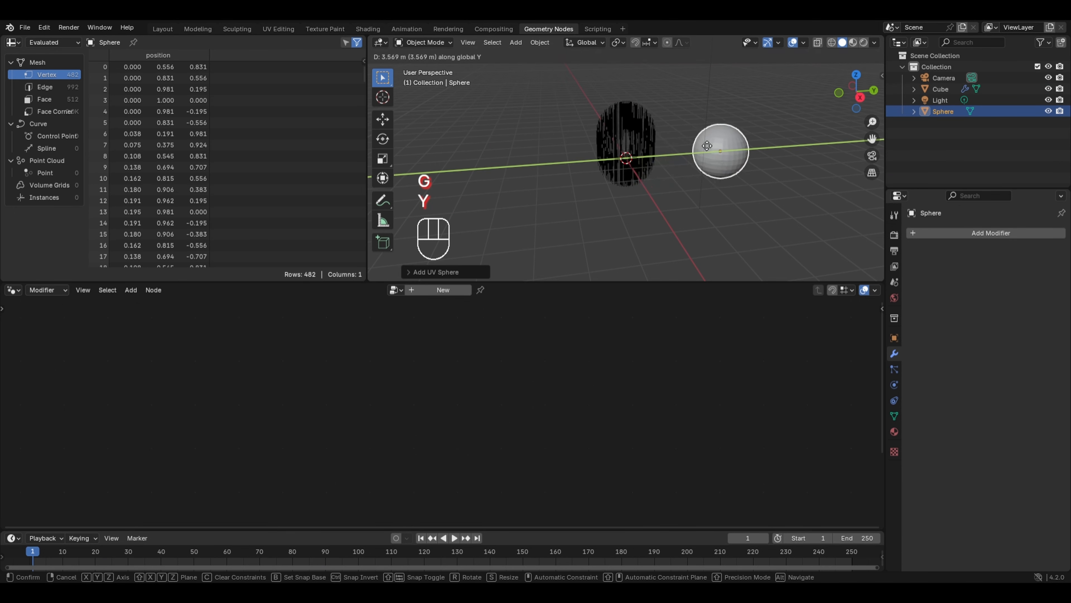
pyautogui.click(717, 147)
# Step: Duplicate the sphere object three times, spreading the copies around the line instances
pyautogui.hotkey('shift', 'd')
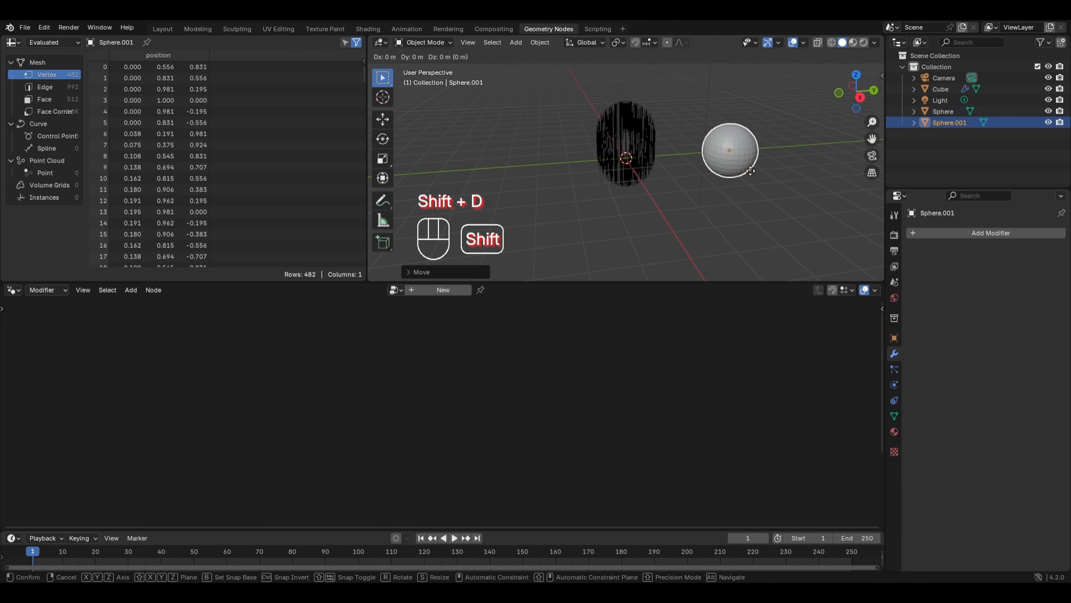
pyautogui.click(705, 104)
pyautogui.hotkey('shift', 'd')
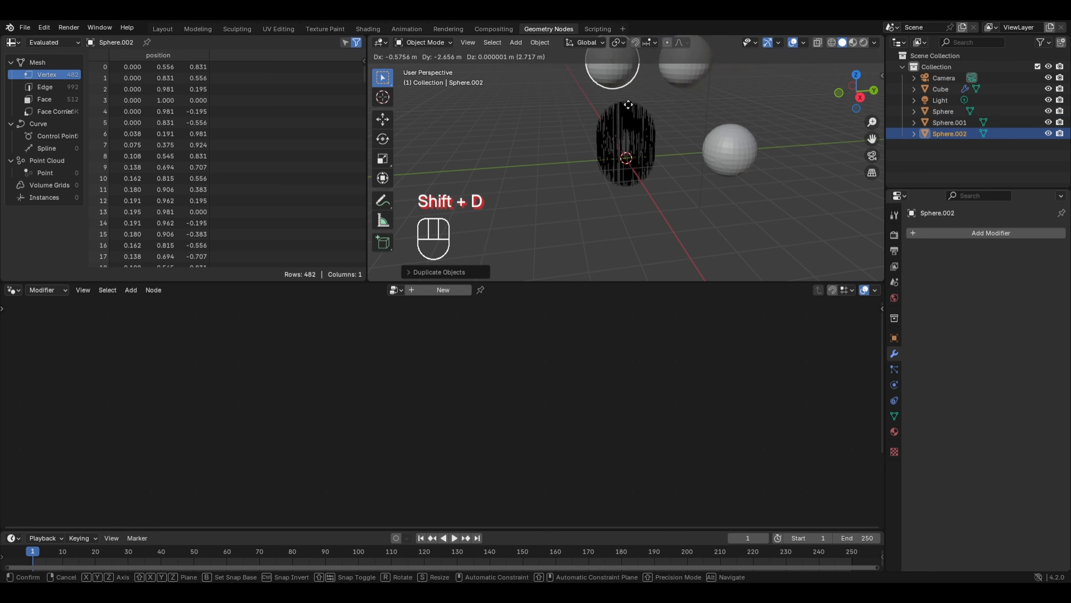
pyautogui.click(581, 104)
pyautogui.hotkey('shift', 'd')
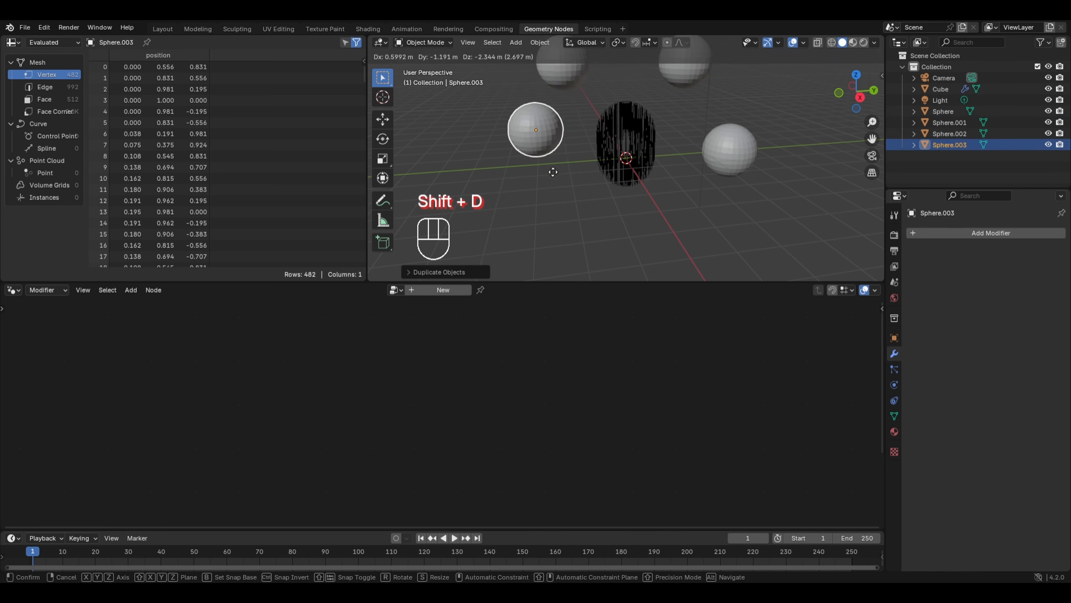
pyautogui.click(541, 187)
# Step: Add a Sample Nearest node below Instance on Points in the cube's geometry node tree
pyautogui.click(635, 122)
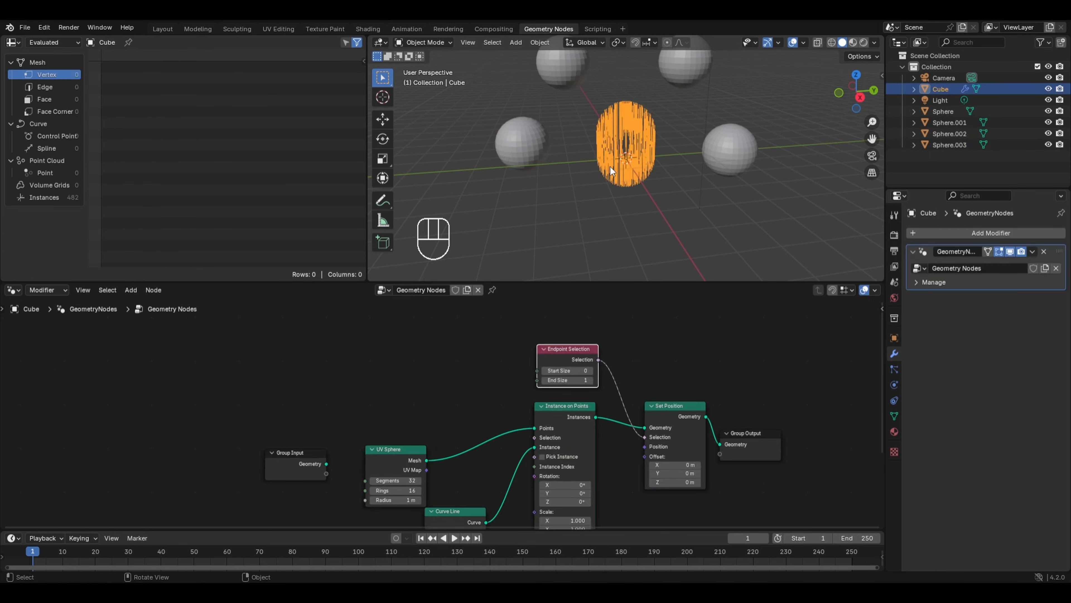
pyautogui.moveTo(620, 411); pyautogui.dragTo(633, 300, button='middle')
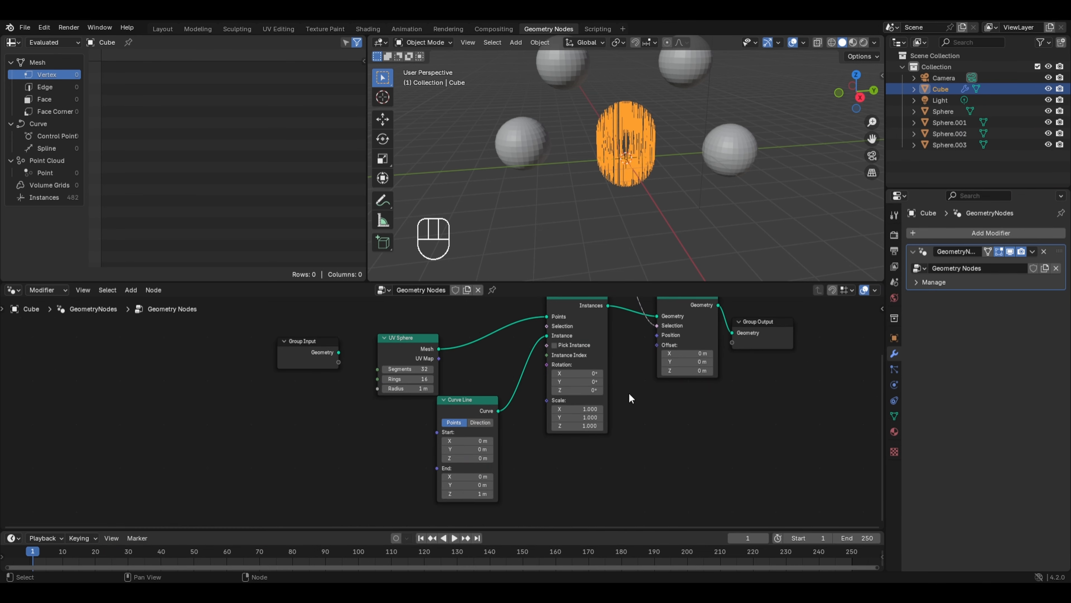
pyautogui.hotkey('shift', 'a')
pyautogui.moveTo(627, 356)
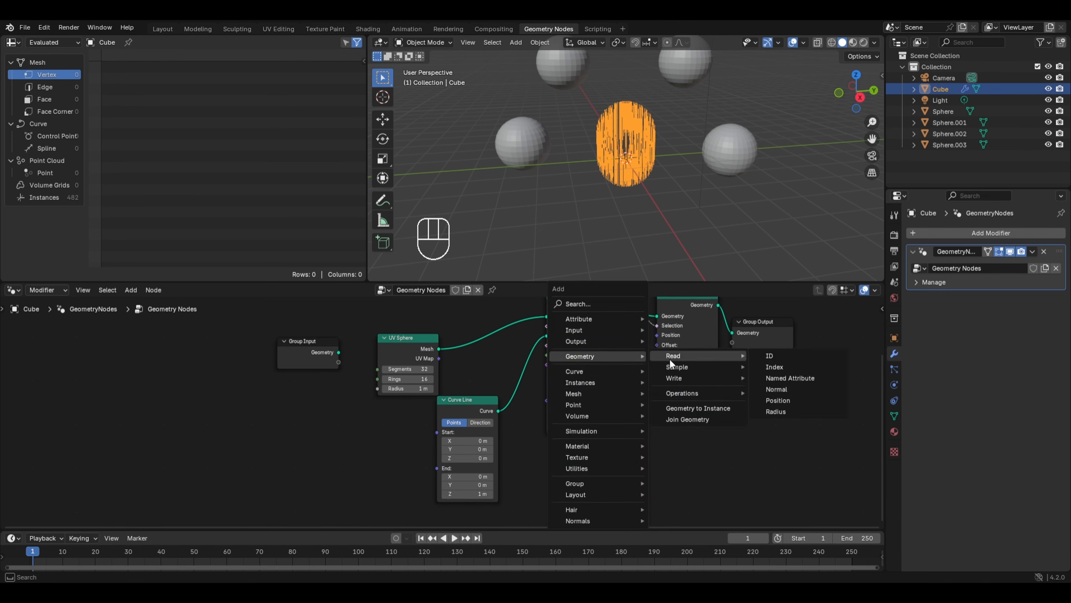
pyautogui.moveTo(676, 365)
pyautogui.click(789, 412)
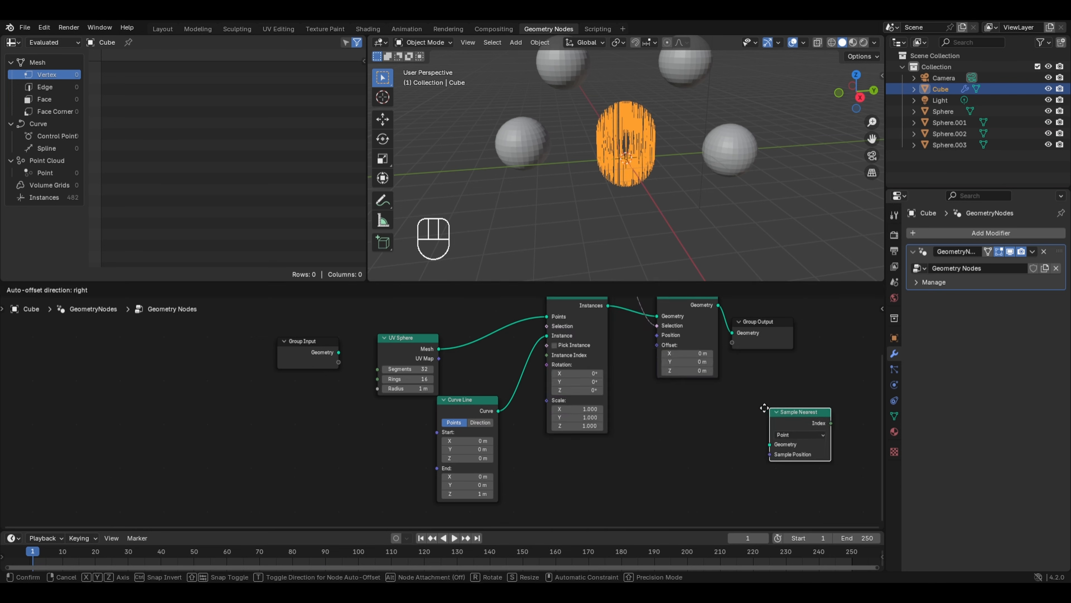
pyautogui.click(572, 437)
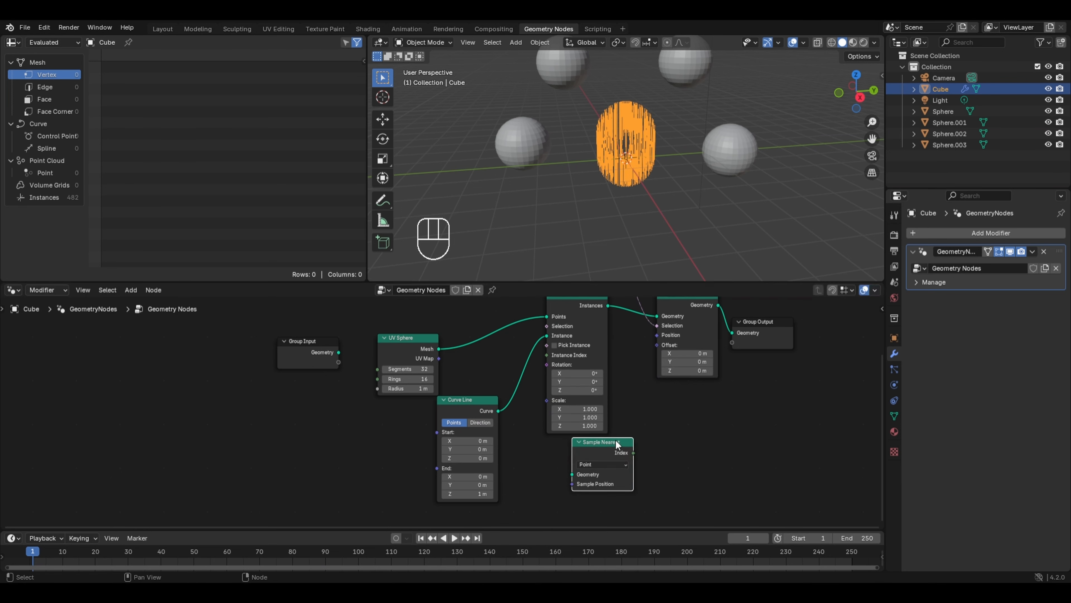
pyautogui.scroll(2, 613, 458)
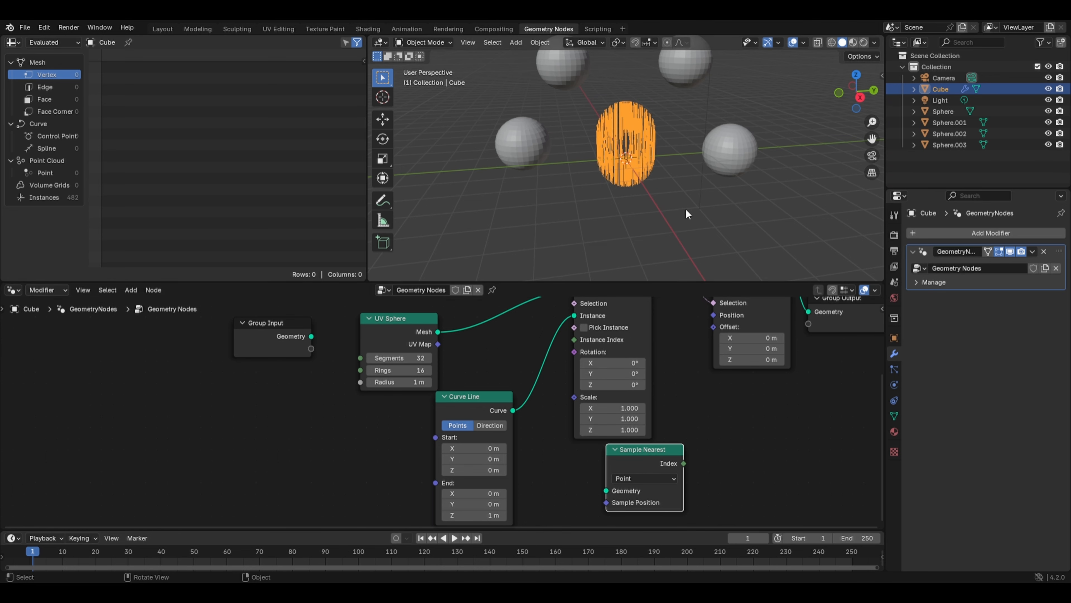
# Step: Join the four sphere objects around the line instances into a single object, keeping the original Sphere as the active one
pyautogui.click(729, 152)
pyautogui.keyDown('shift'); pyautogui.click(684, 68); pyautogui.keyUp('shift')
pyautogui.keyDown('shift'); pyautogui.click(562, 68); pyautogui.keyUp('shift')
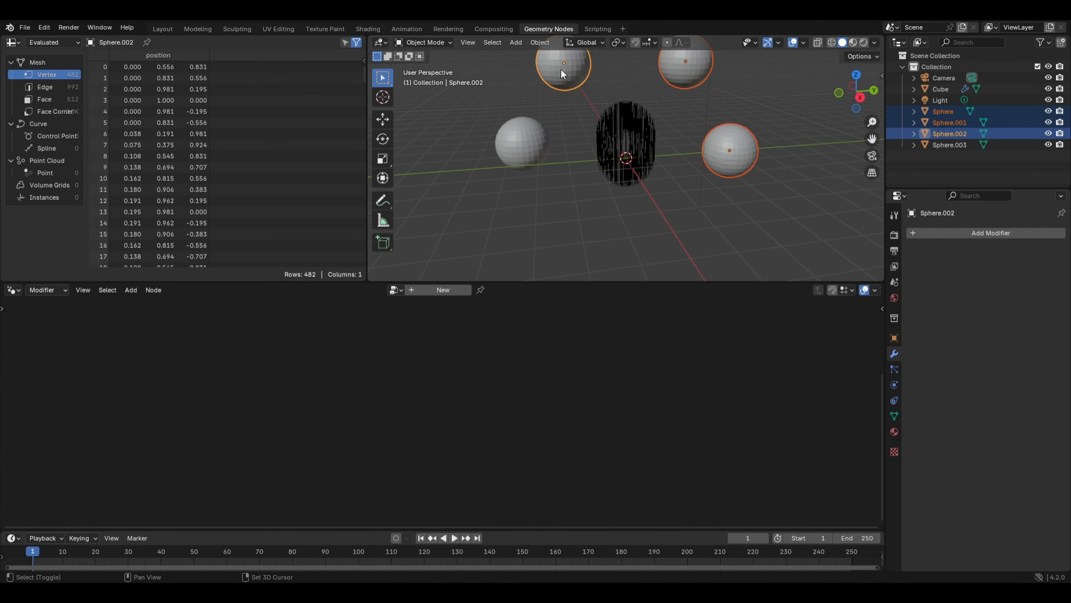
pyautogui.keyDown('shift'); pyautogui.click(523, 144); pyautogui.keyUp('shift')
pyautogui.keyDown('shift'); pyautogui.click(727, 156); pyautogui.keyUp('shift')
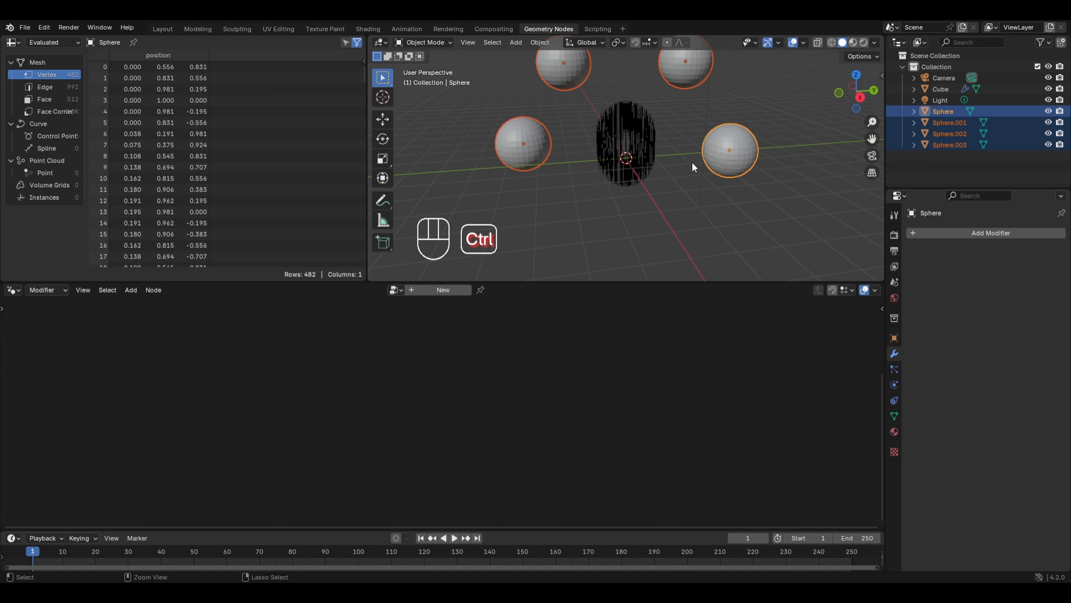
pyautogui.hotkey('ctrl', 'j')
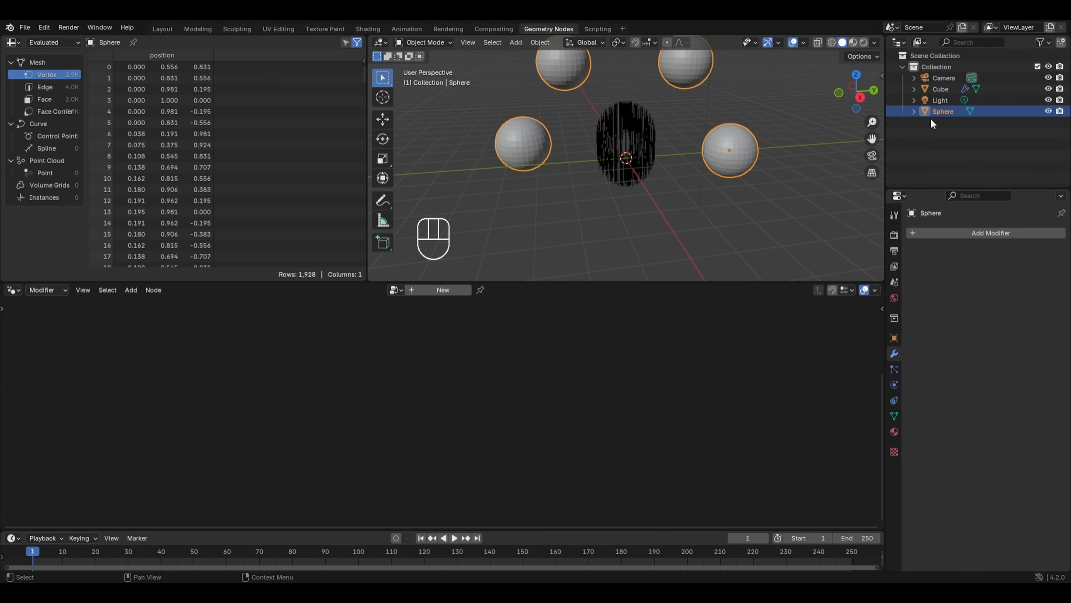
# Step: Bring the joined Sphere into the cube's node tree as an Object Info node and connect its Geometry to Sample Nearest
pyautogui.click(639, 125)
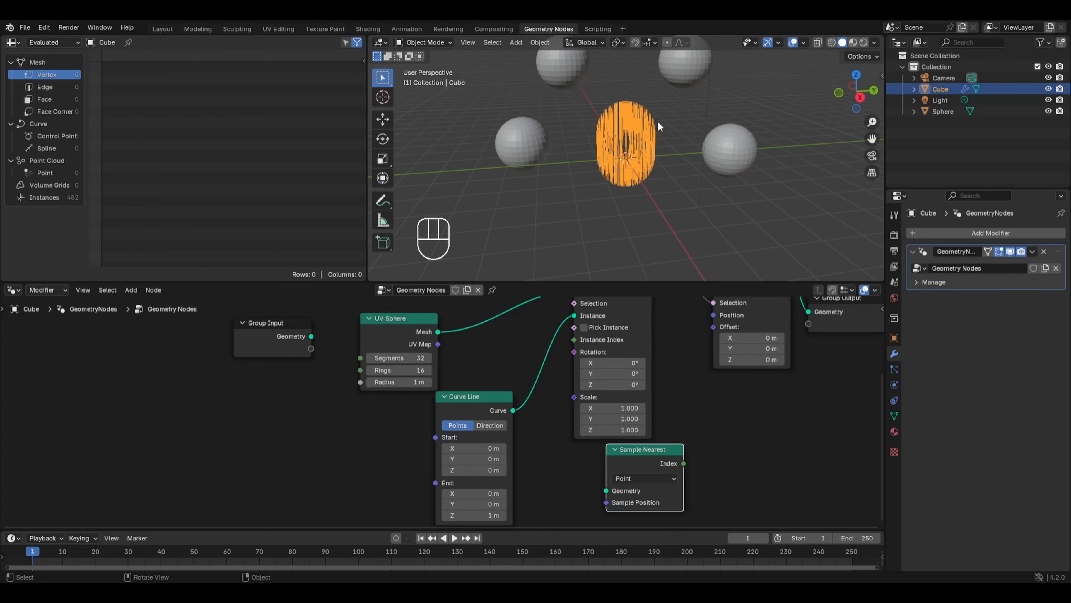
pyautogui.moveTo(947, 112); pyautogui.dragTo(603, 492)
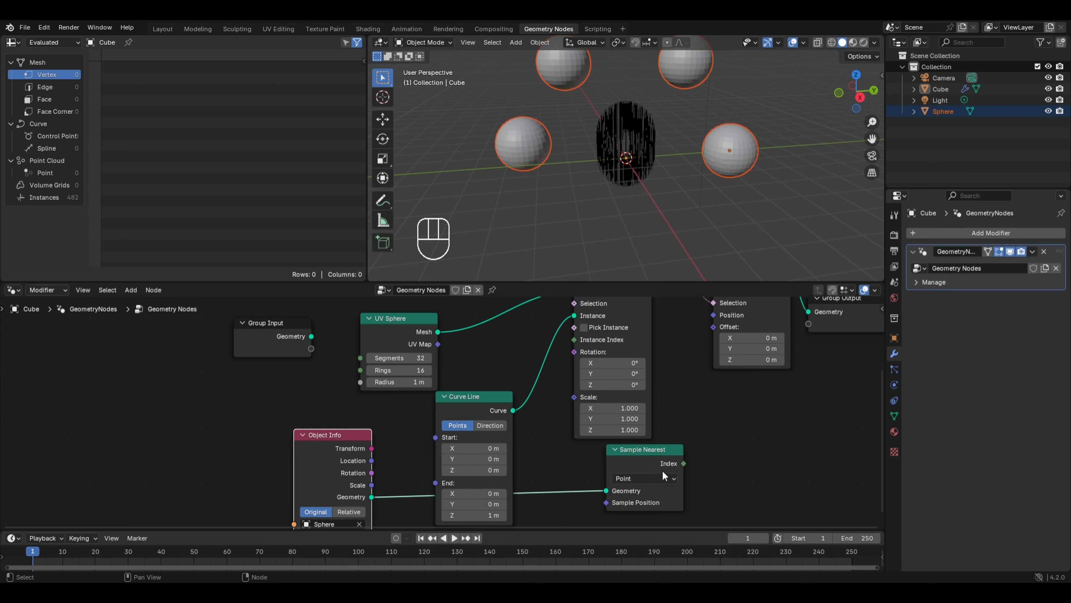
# Step: Add a Sample Index node with data type Vector and feed the Object Info Geometry into it
pyautogui.moveTo(690, 465); pyautogui.dragTo(612, 456, button='middle')
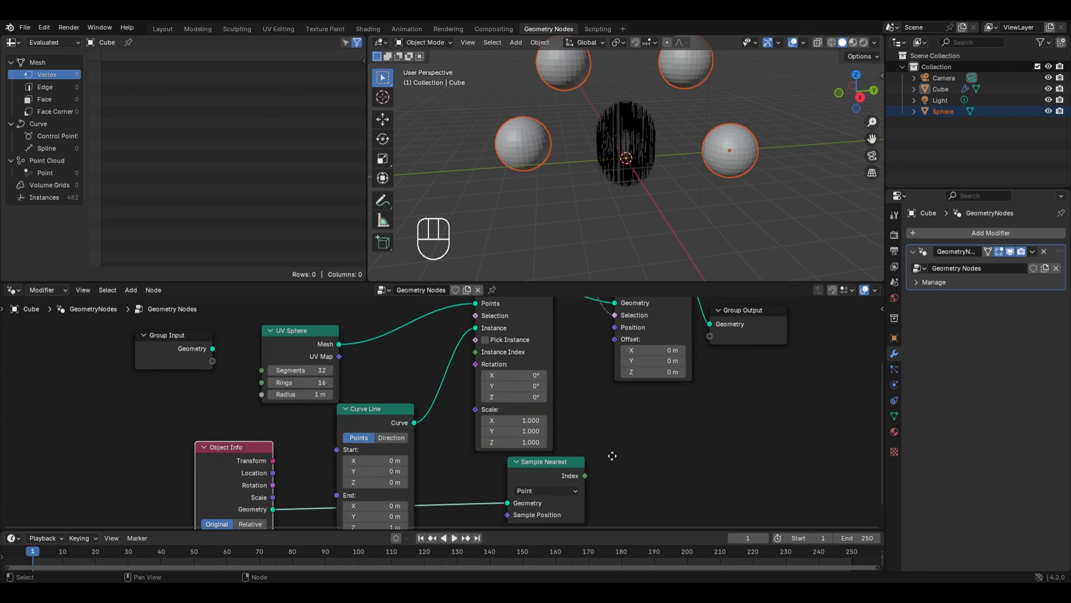
pyautogui.scroll(-1, 660, 408)
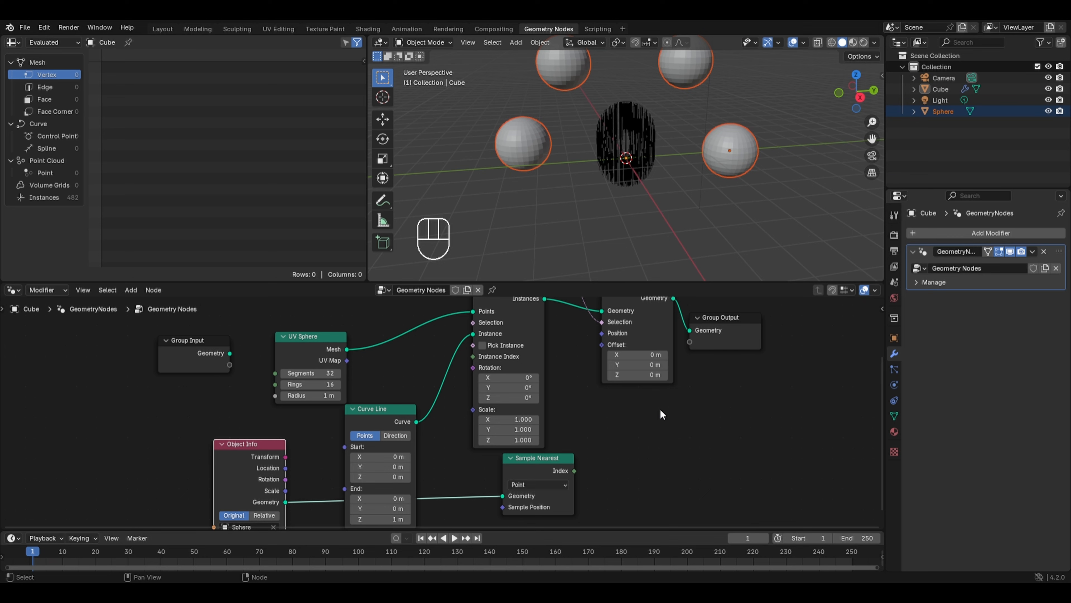
pyautogui.hotkey('shift', 'a')
pyautogui.moveTo(648, 406)
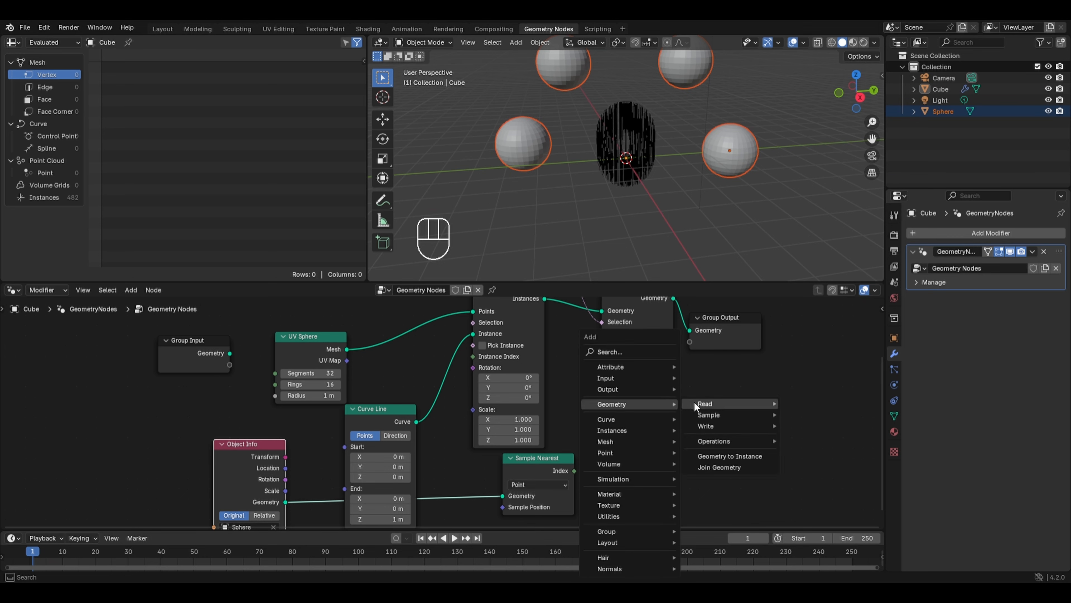
pyautogui.moveTo(717, 414)
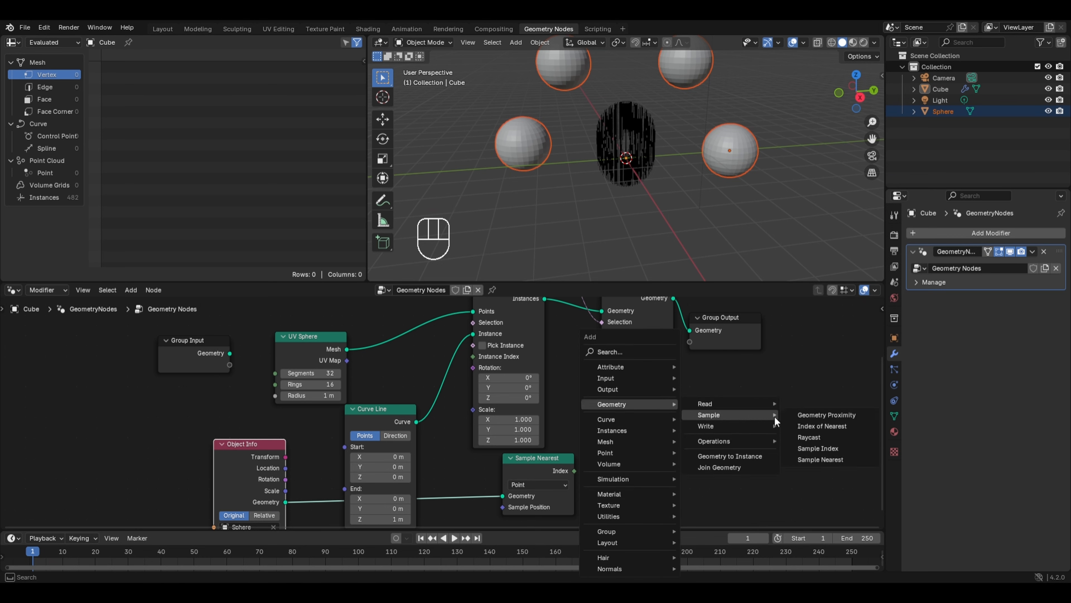
pyautogui.click(810, 447)
pyautogui.click(650, 418)
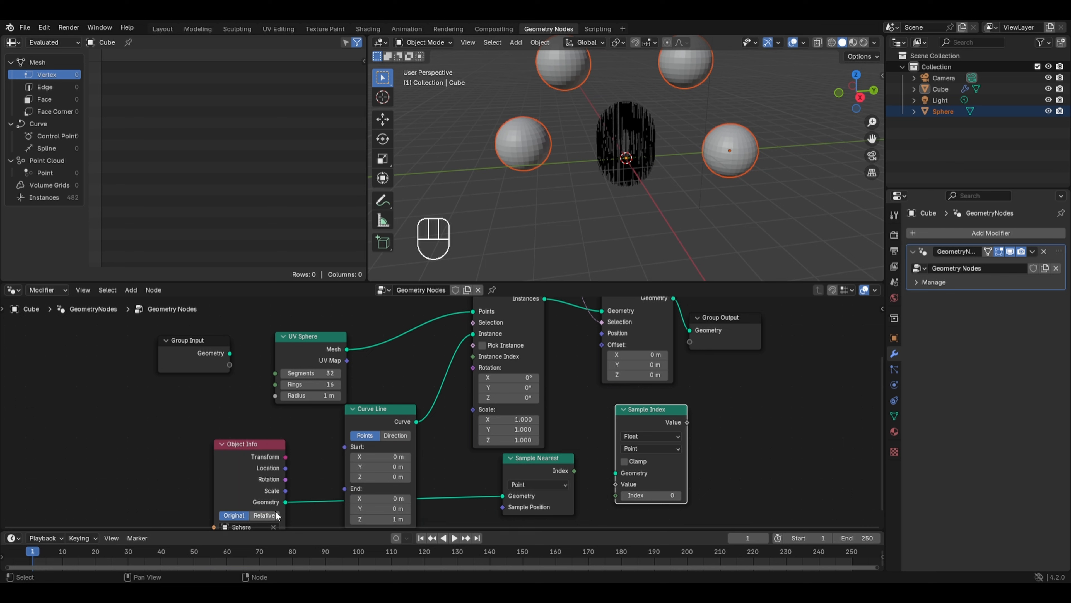
pyautogui.moveTo(285, 502); pyautogui.dragTo(610, 472)
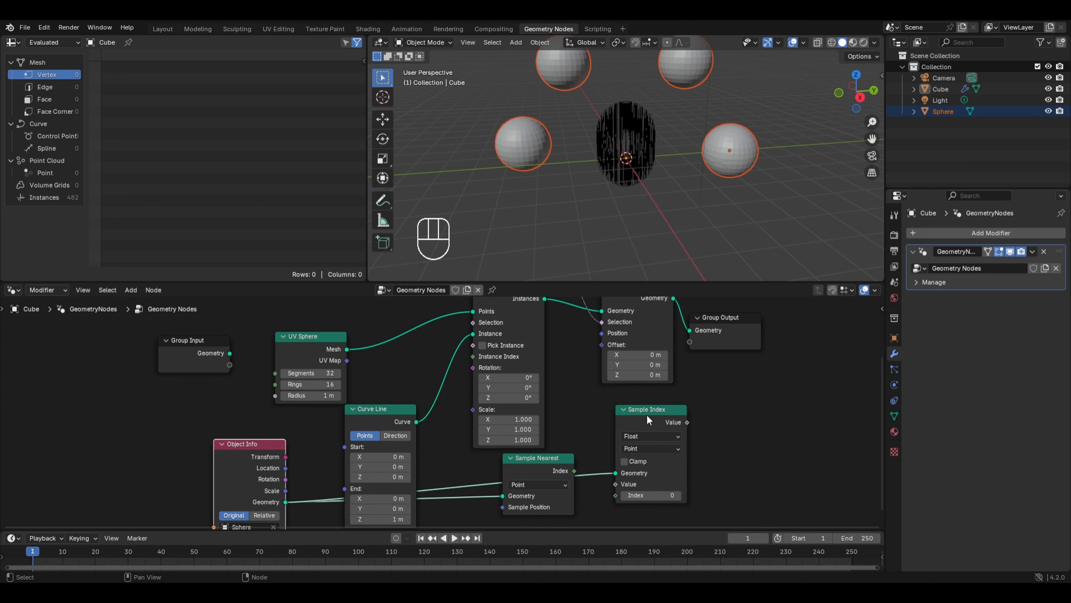
pyautogui.click(640, 437)
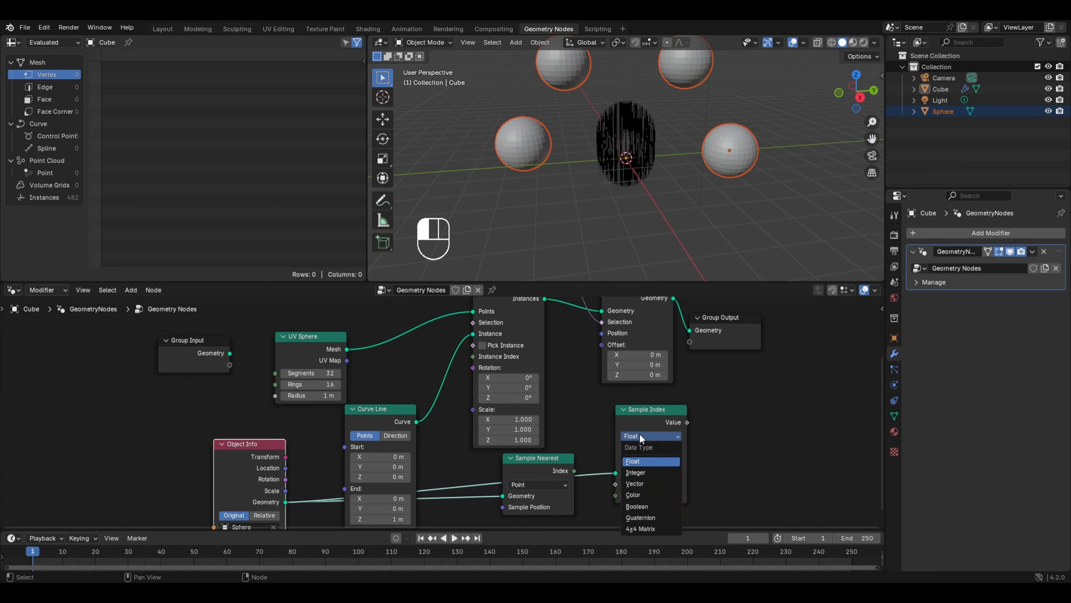
pyautogui.click(633, 483)
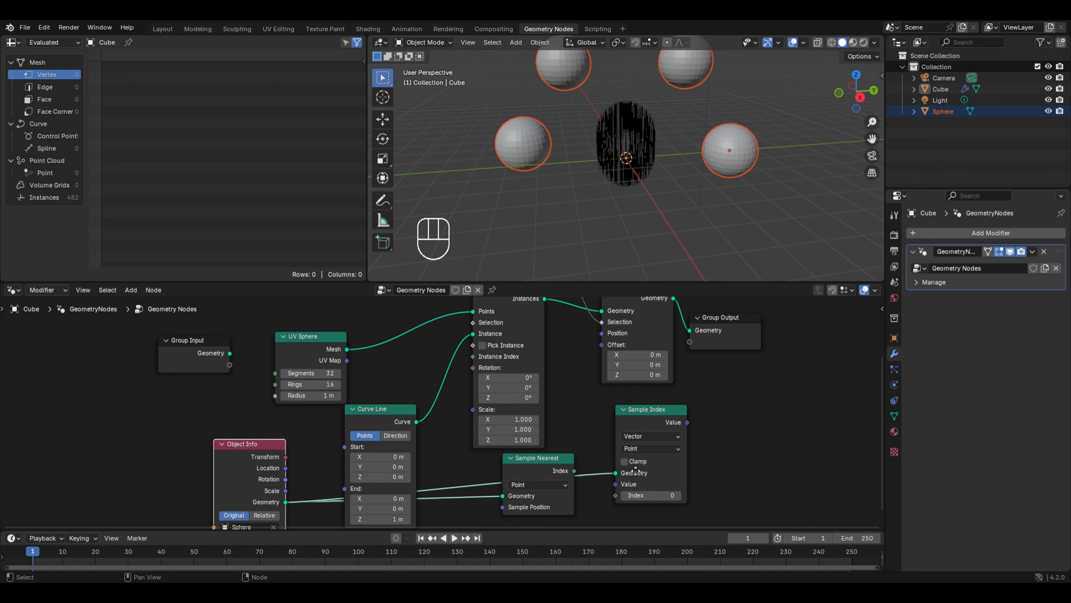
# Step: Add a Position node below Sample Nearest and connect it to the Value input of Sample Index
pyautogui.moveTo(627, 485); pyautogui.dragTo(640, 443, button='middle')
pyautogui.hotkey('shift', 'a')
pyautogui.moveTo(574, 421)
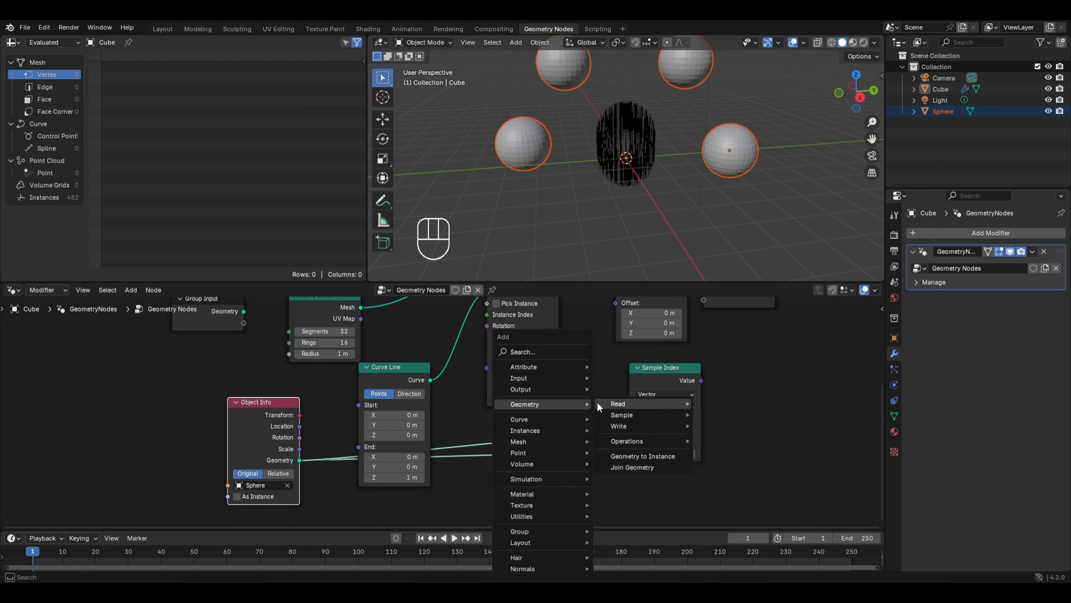
pyautogui.moveTo(614, 404)
pyautogui.click(740, 447)
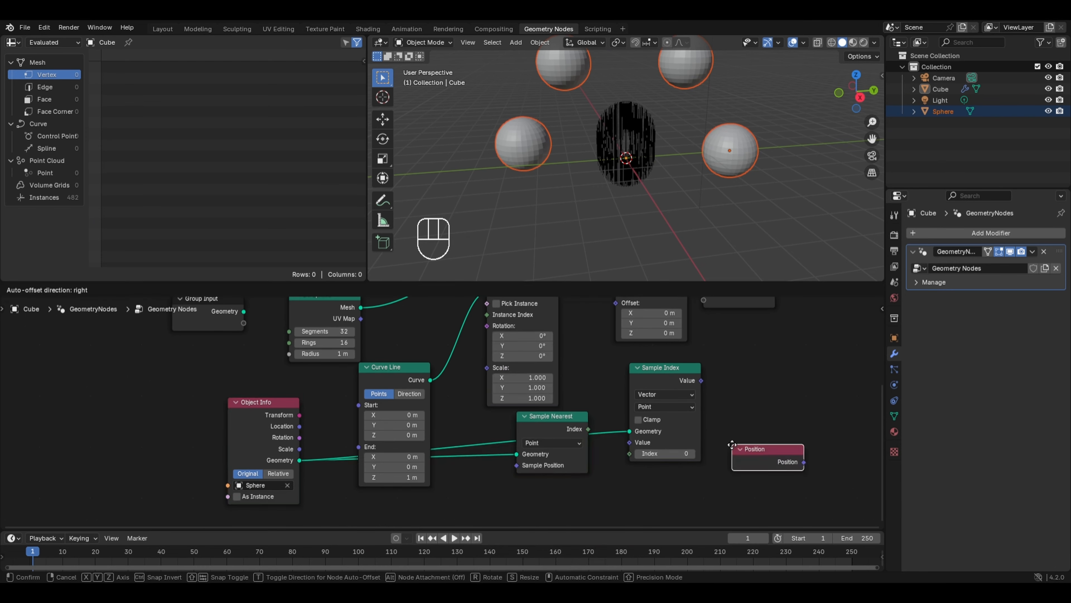
pyautogui.click(501, 474)
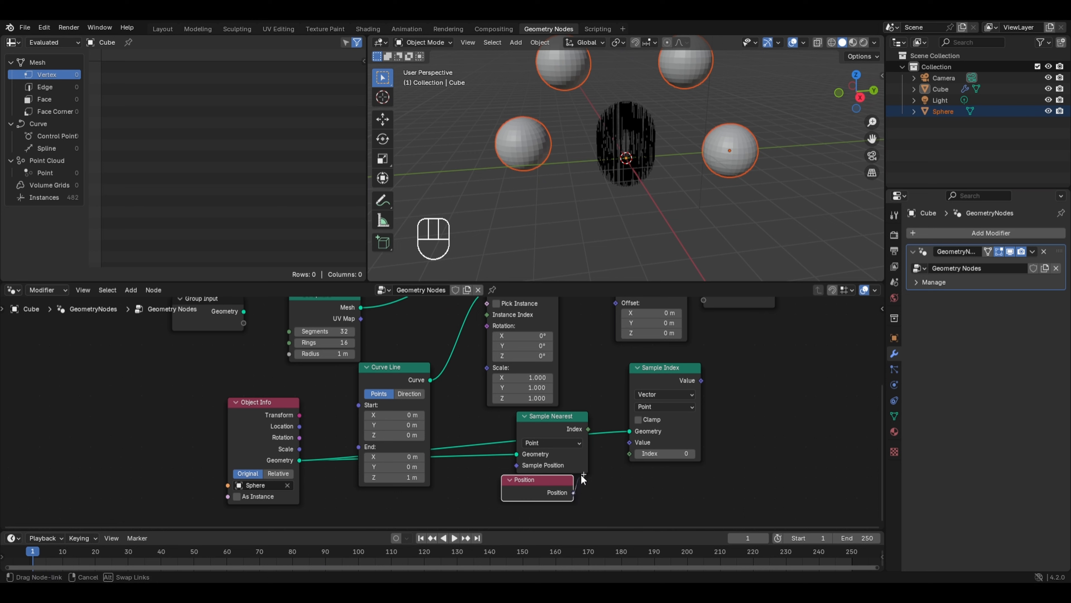
pyautogui.moveTo(573, 492); pyautogui.dragTo(629, 453)
# Step: Connect Sample Nearest's Index to the Index input of Sample Index, and Sample Index's Value to the Position input of Set Position
pyautogui.moveTo(701, 380); pyautogui.dragTo(588, 472, button='middle')
pyautogui.moveTo(588, 467); pyautogui.dragTo(500, 379)
pyautogui.moveTo(517, 410); pyautogui.dragTo(598, 341, button='middle')
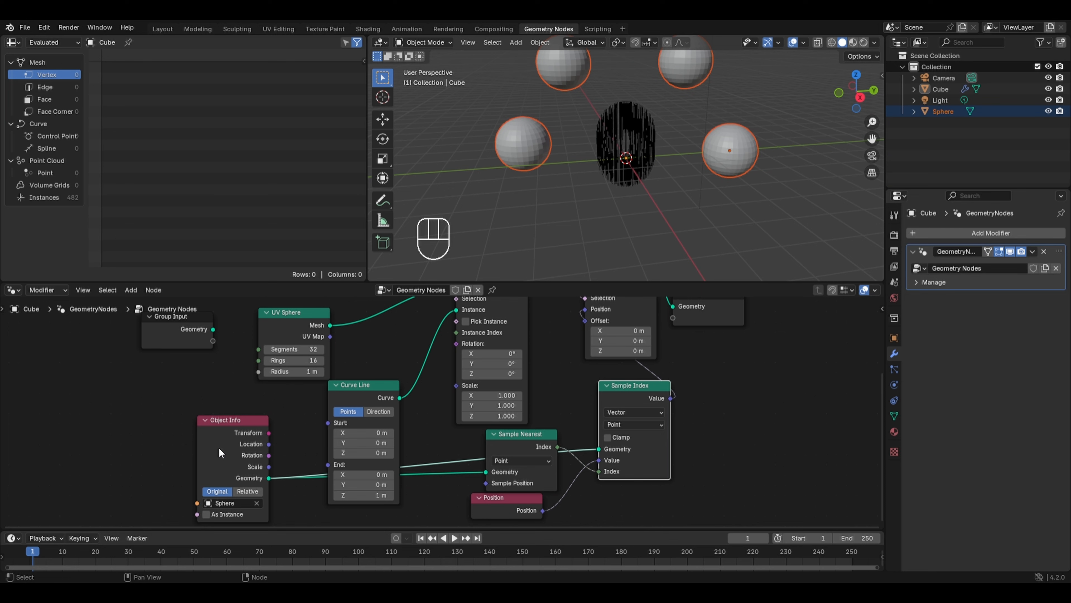
# Step: Tidy the node layout by spacing out the Object Info, Sample Nearest, Sample Index and Position nodes
pyautogui.moveTo(222, 451); pyautogui.dragTo(197, 443)
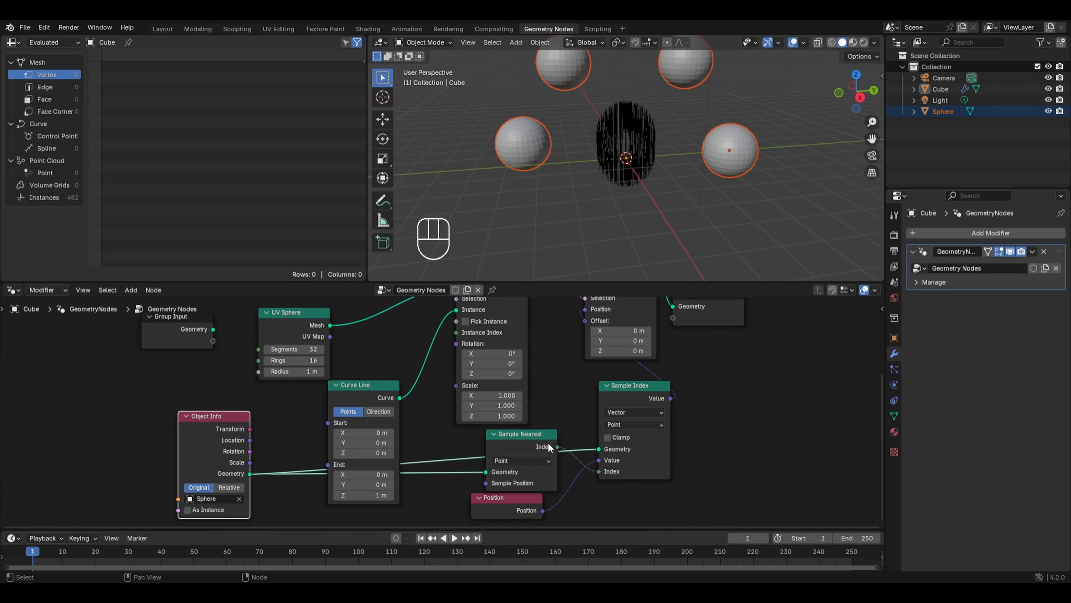
pyautogui.moveTo(521, 446); pyautogui.dragTo(445, 479)
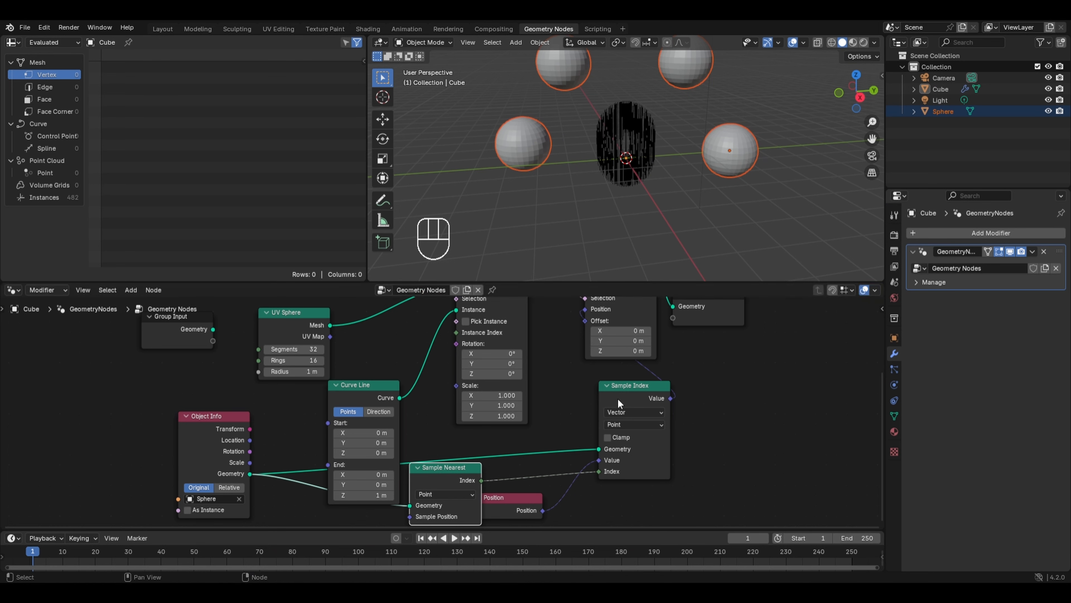
pyautogui.moveTo(619, 403); pyautogui.dragTo(602, 398)
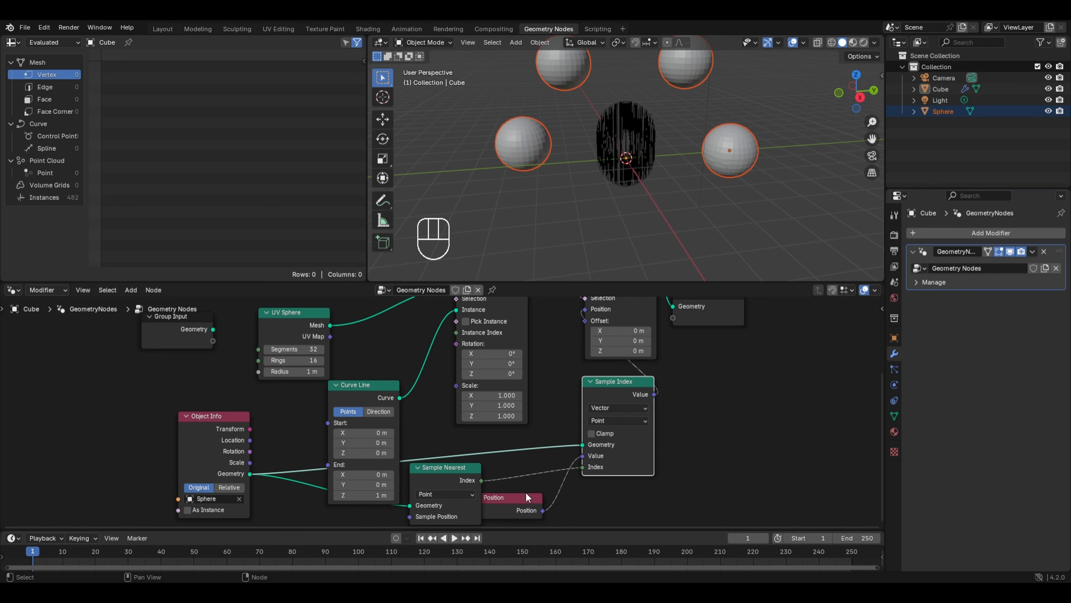
pyautogui.moveTo(490, 514); pyautogui.dragTo(499, 508)
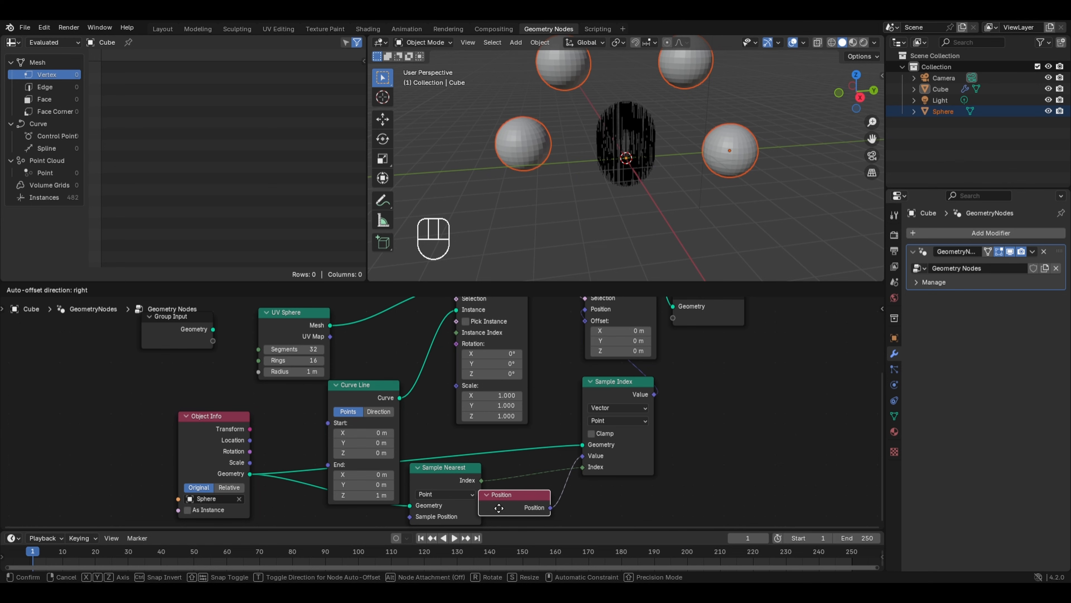
# Step: Make room after Instance on Points and insert a Realize Instances node between it and Set Position
pyautogui.moveTo(576, 369); pyautogui.dragTo(553, 436, button='middle')
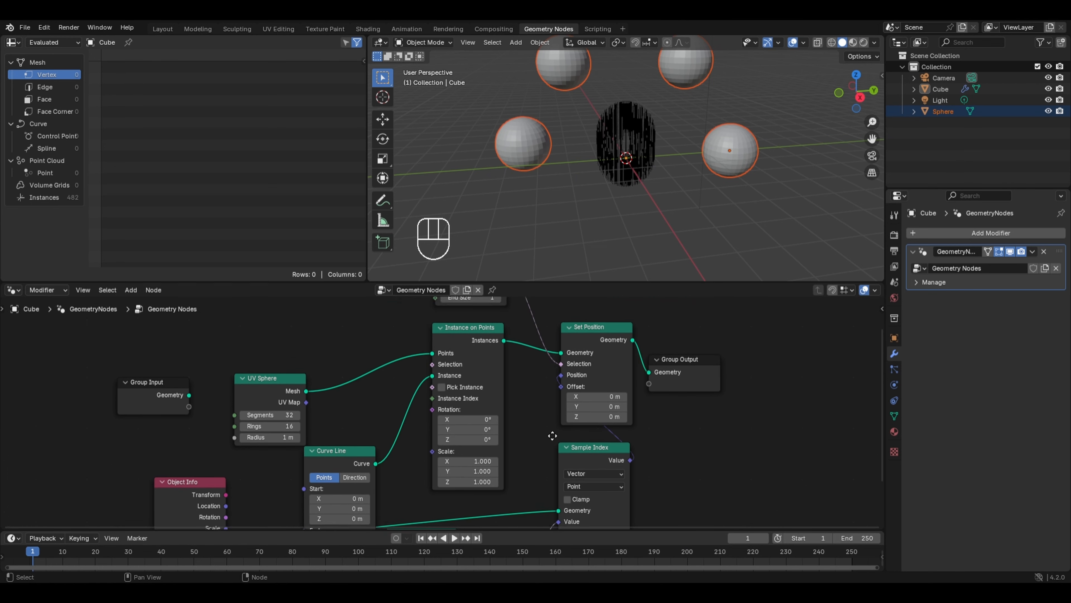
pyautogui.moveTo(677, 360); pyautogui.dragTo(739, 354)
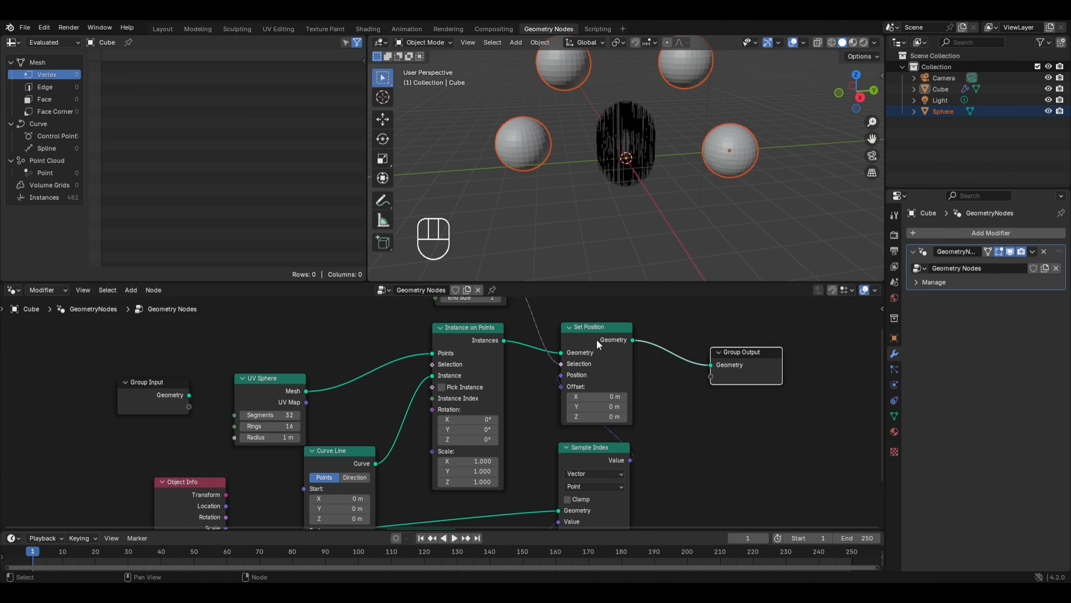
pyautogui.moveTo(587, 331); pyautogui.dragTo(632, 324)
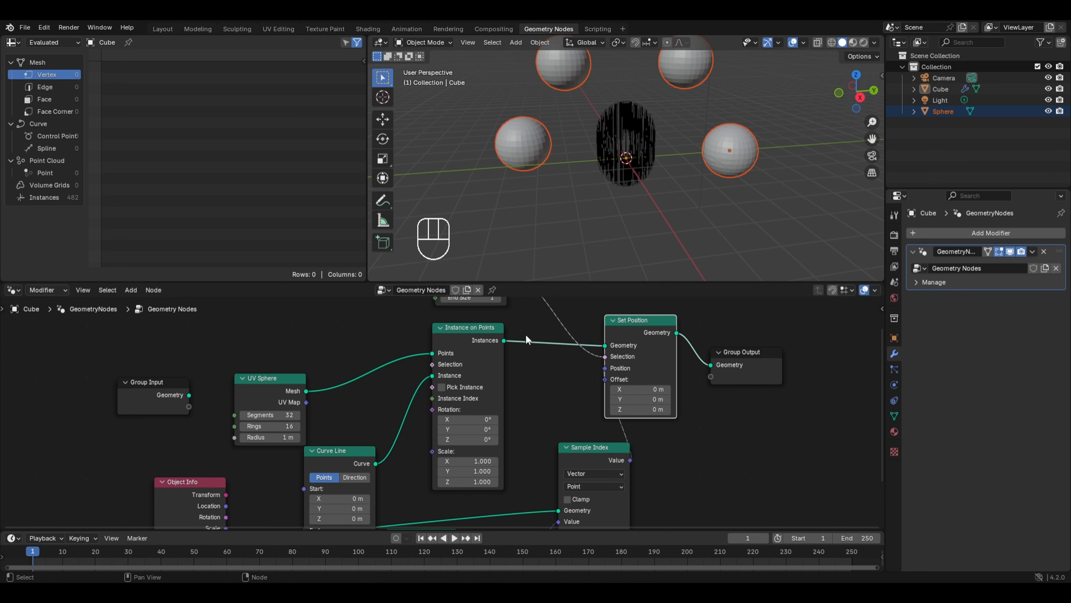
pyautogui.hotkey('shift', 'a')
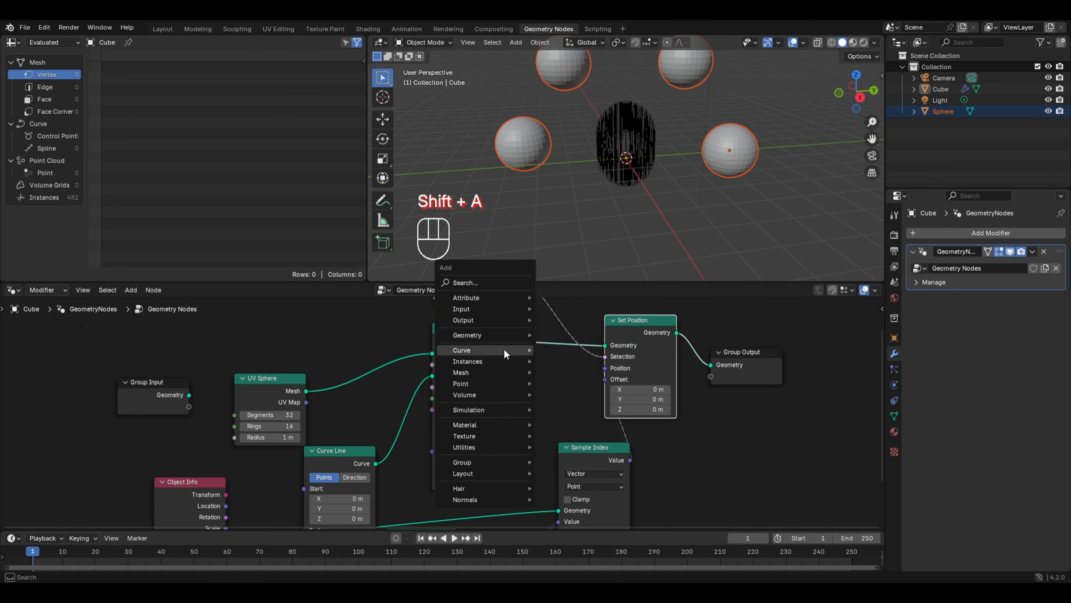
pyautogui.moveTo(478, 361)
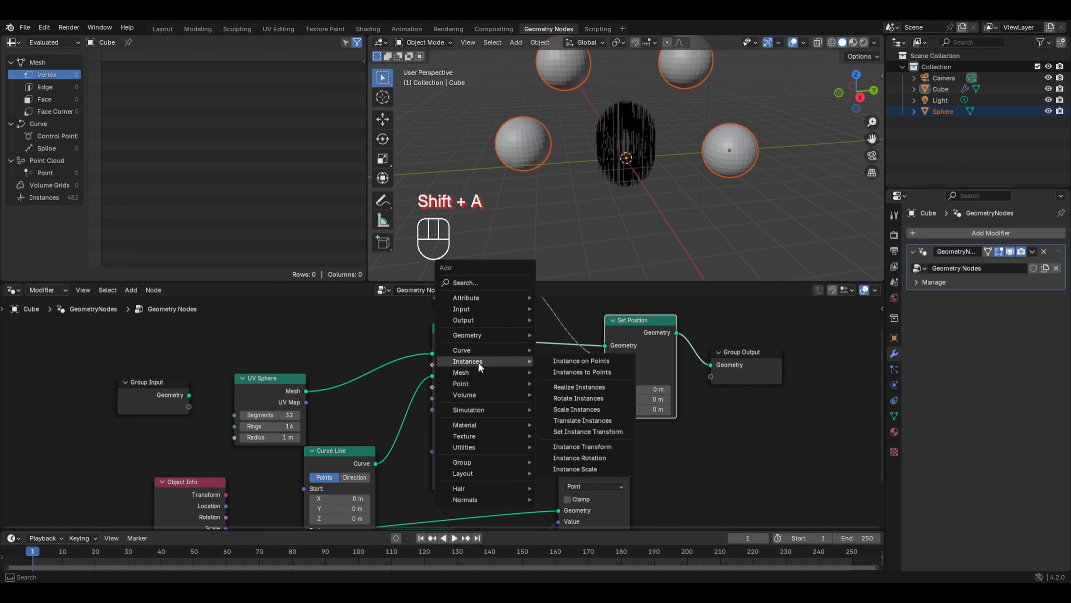
pyautogui.click(580, 387)
pyautogui.click(515, 341)
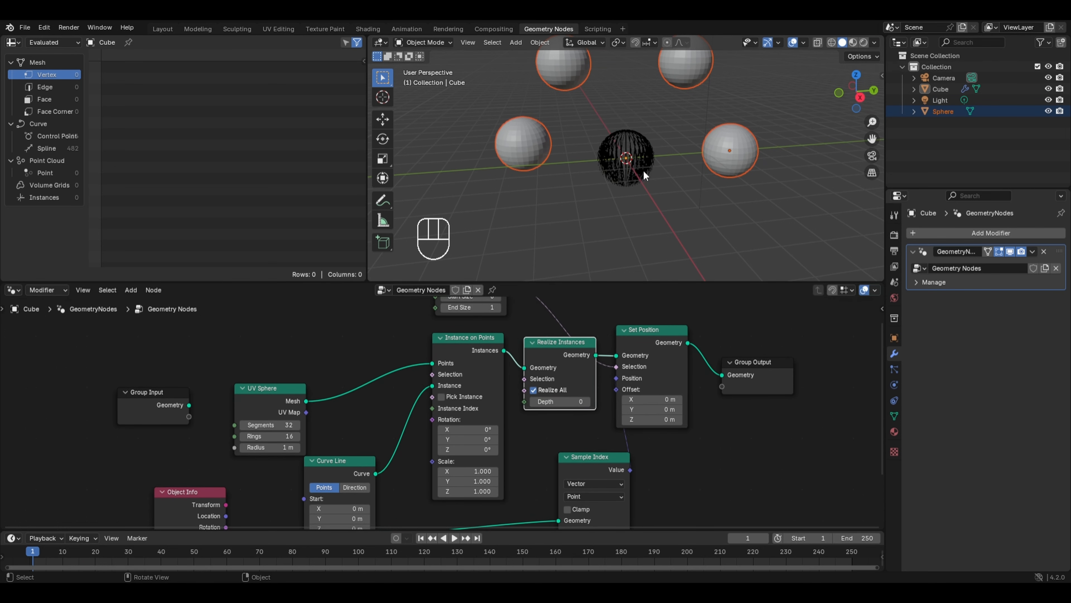
# Step: Switch the Object Info node's transform space to Relative
pyautogui.moveTo(358, 418); pyautogui.dragTo(388, 348, button='middle')
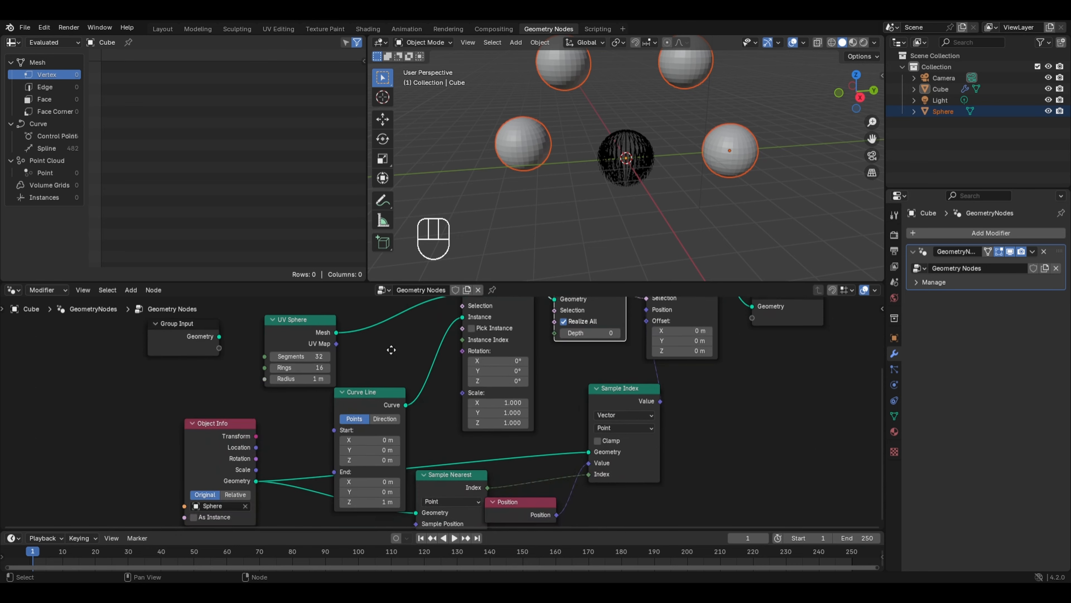
pyautogui.click(237, 493)
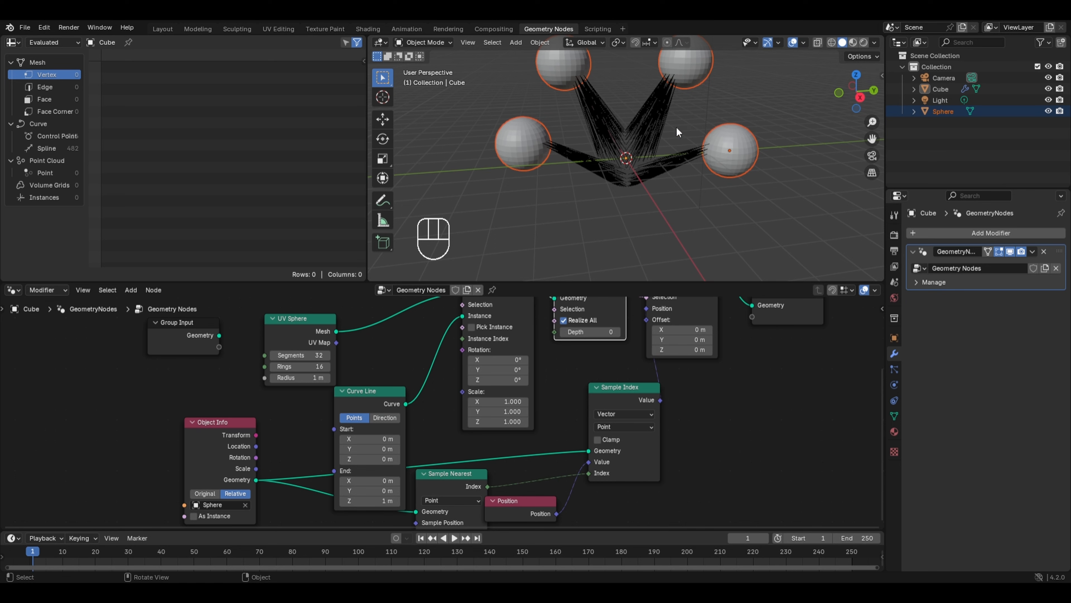
# Step: Try moving the Sphere object to test how the curve ends follow the spheres
pyautogui.press('g')
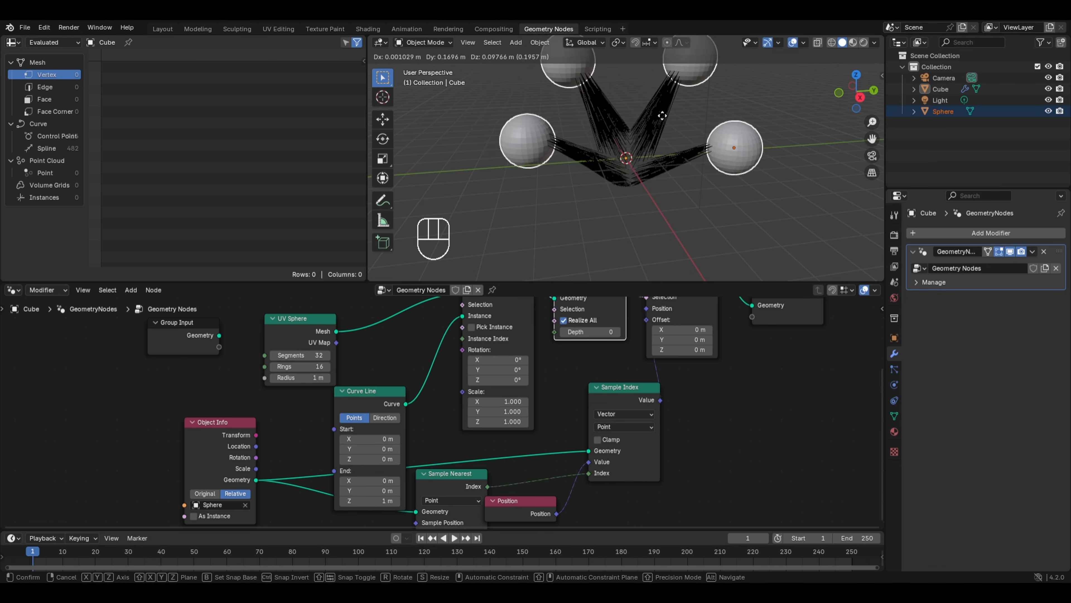
pyautogui.rightClick(663, 116)
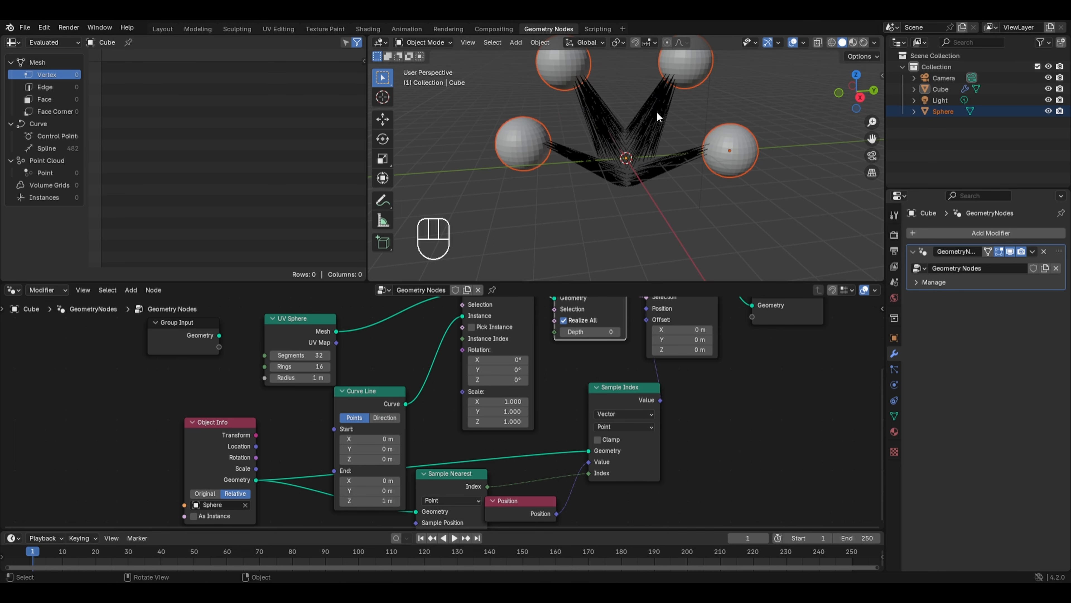
# Step: Make room before Group Output and insert a duplicate of the Set Position node after the existing one
pyautogui.moveTo(713, 365); pyautogui.dragTo(653, 415, button='middle')
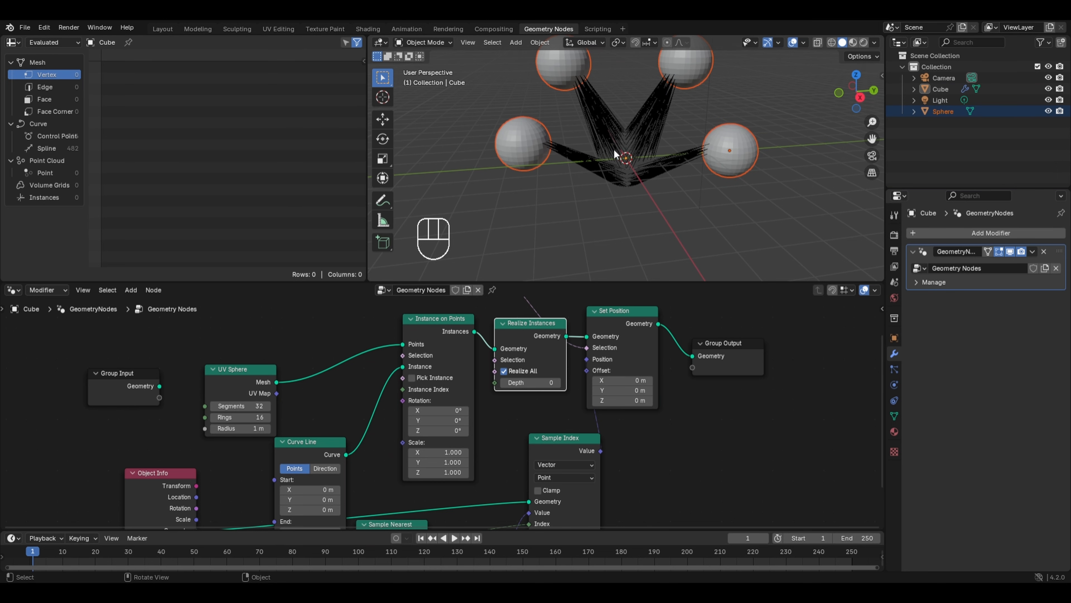
pyautogui.moveTo(736, 345); pyautogui.dragTo(786, 332)
pyautogui.moveTo(691, 323); pyautogui.dragTo(616, 404, button='middle')
pyautogui.click(540, 393)
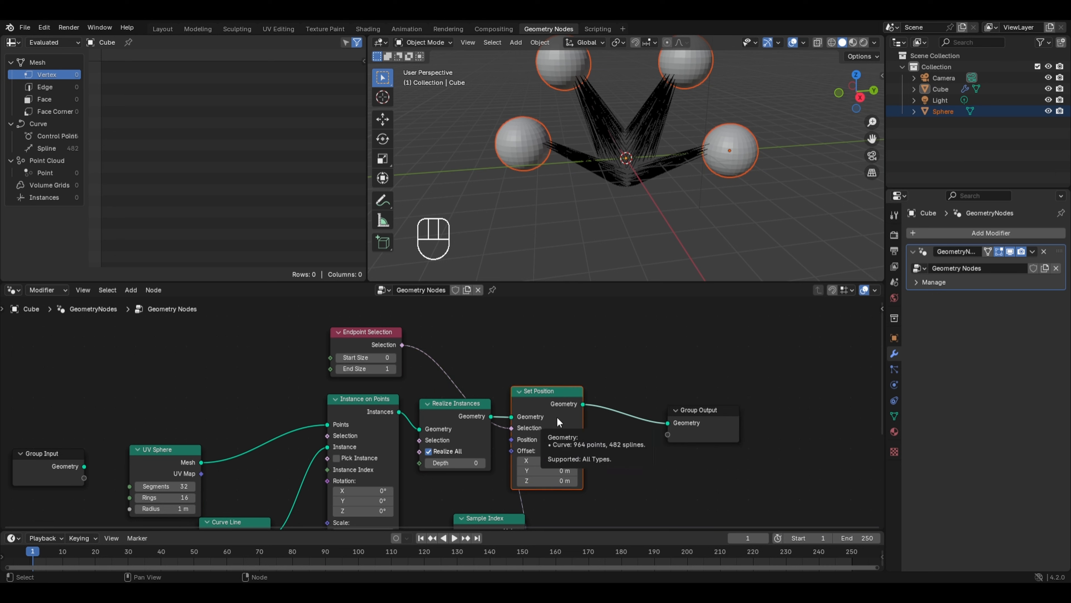
pyautogui.hotkey('shift', 'd')
pyautogui.click(649, 413)
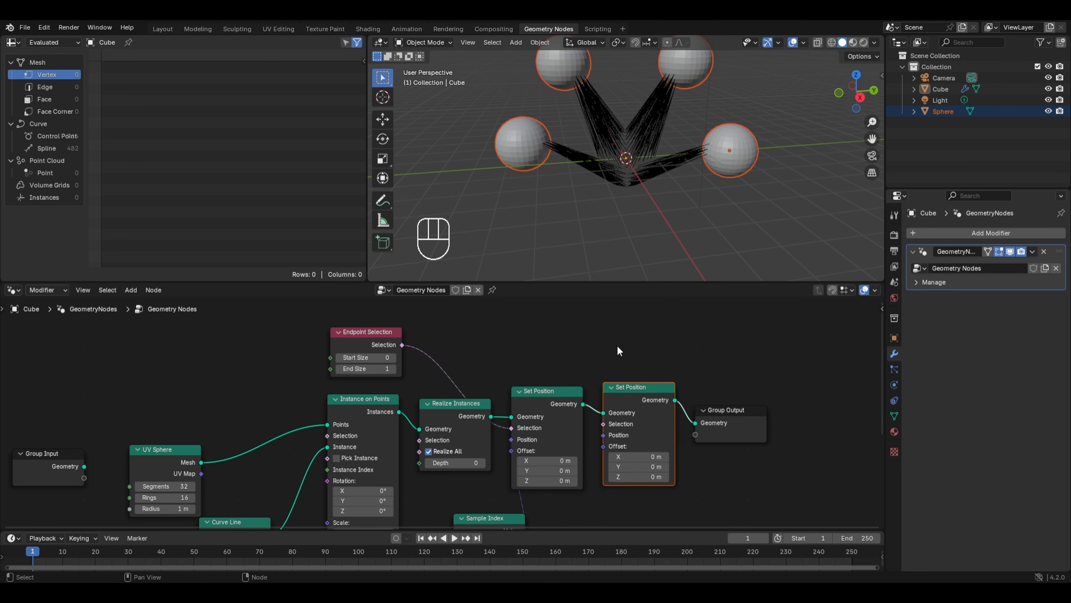
# Step: Drive the second Set Position's Offset with the Fac output of a new Noise Texture that has Normalize turned off
pyautogui.hotkey('shift', 'a')
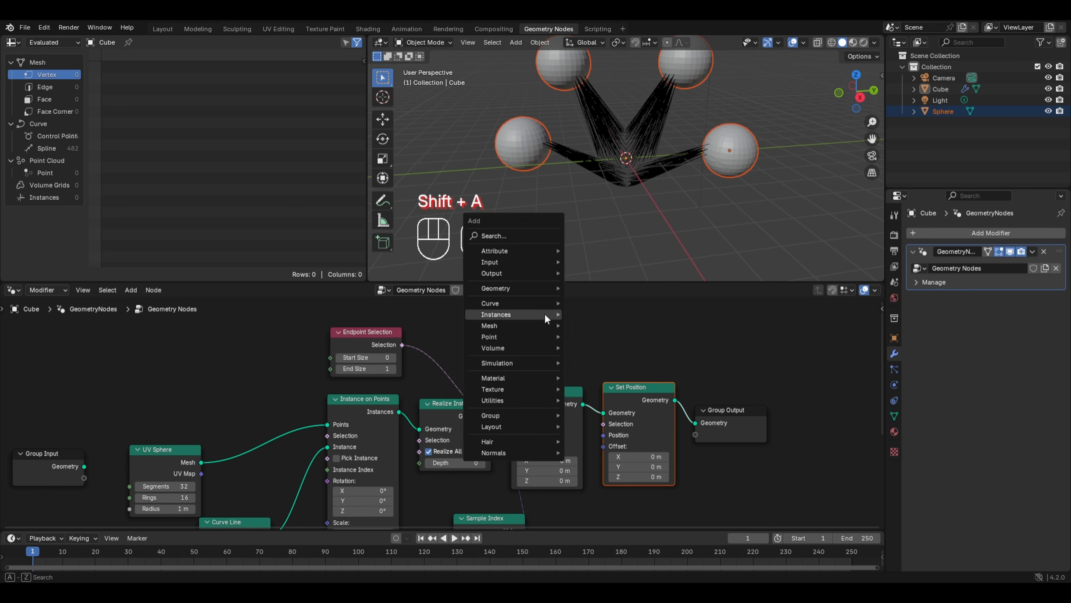
pyautogui.moveTo(514, 390)
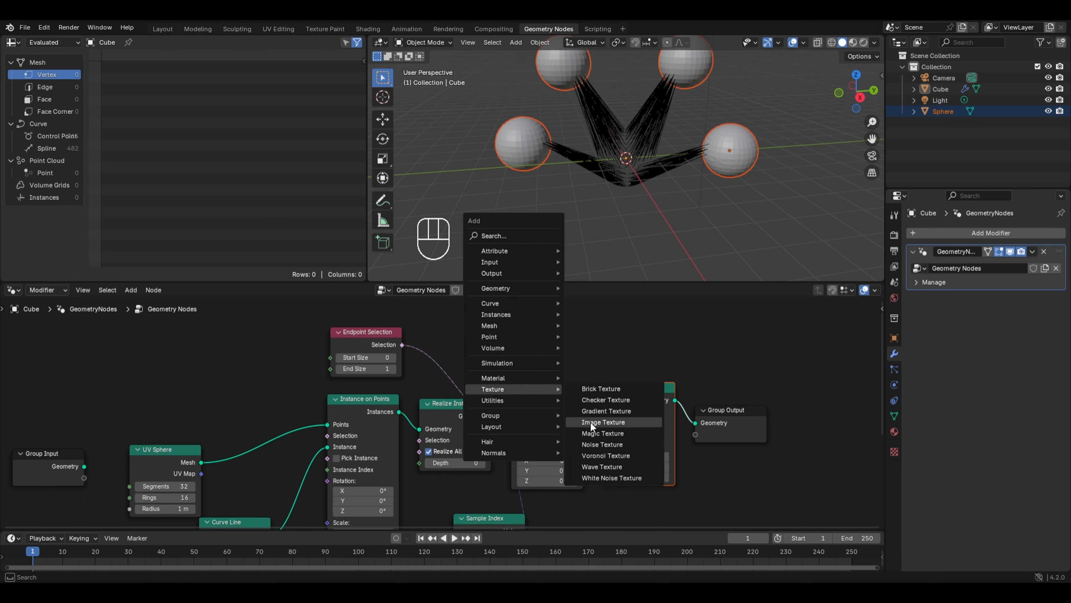
pyautogui.click(602, 444)
pyautogui.click(580, 330)
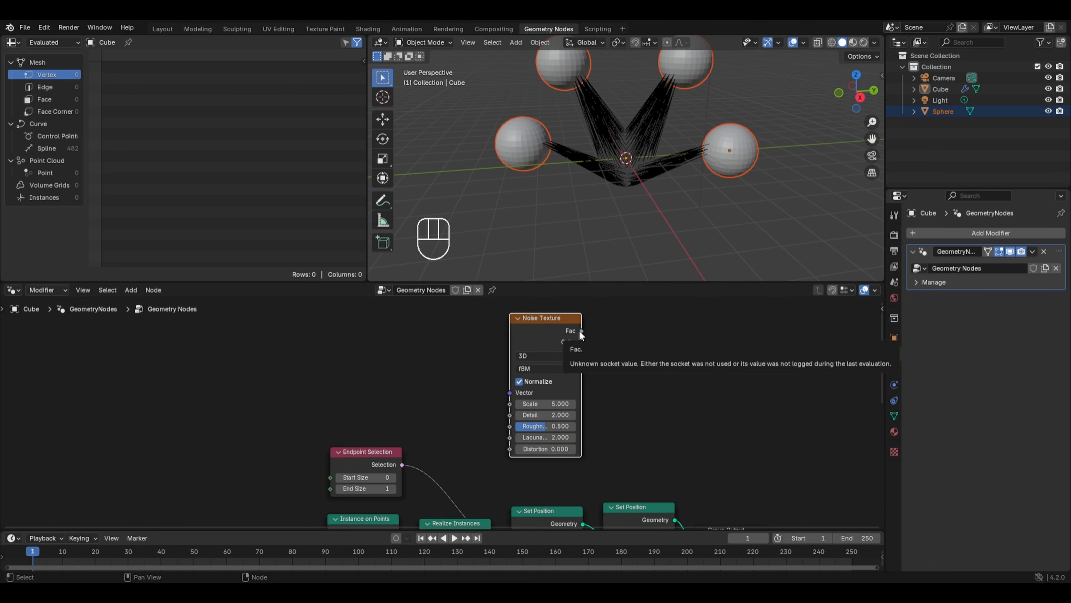
pyautogui.moveTo(580, 330); pyautogui.dragTo(604, 503)
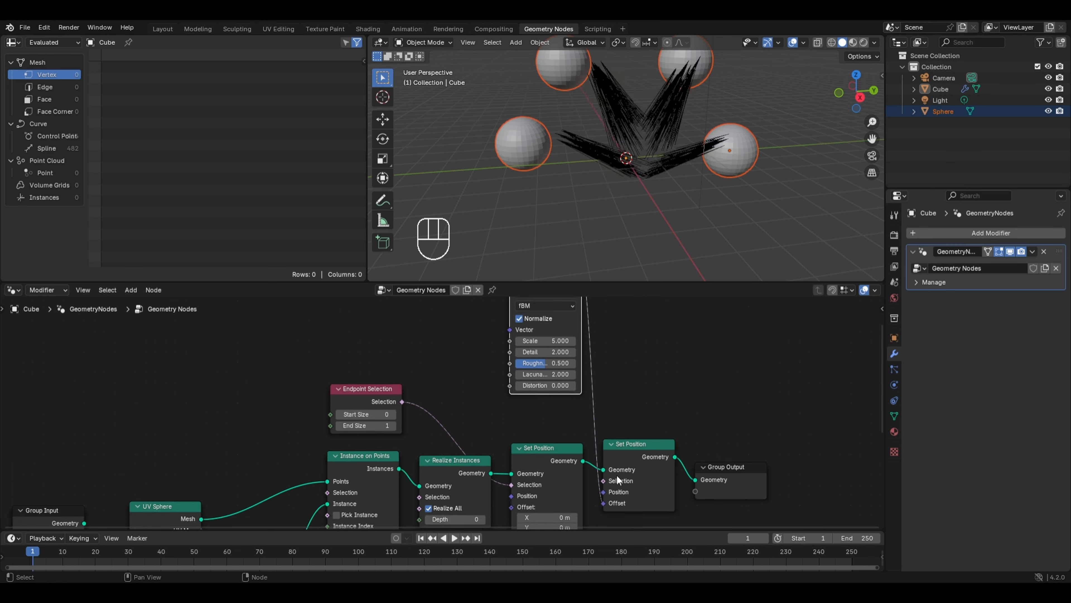
pyautogui.click(527, 317)
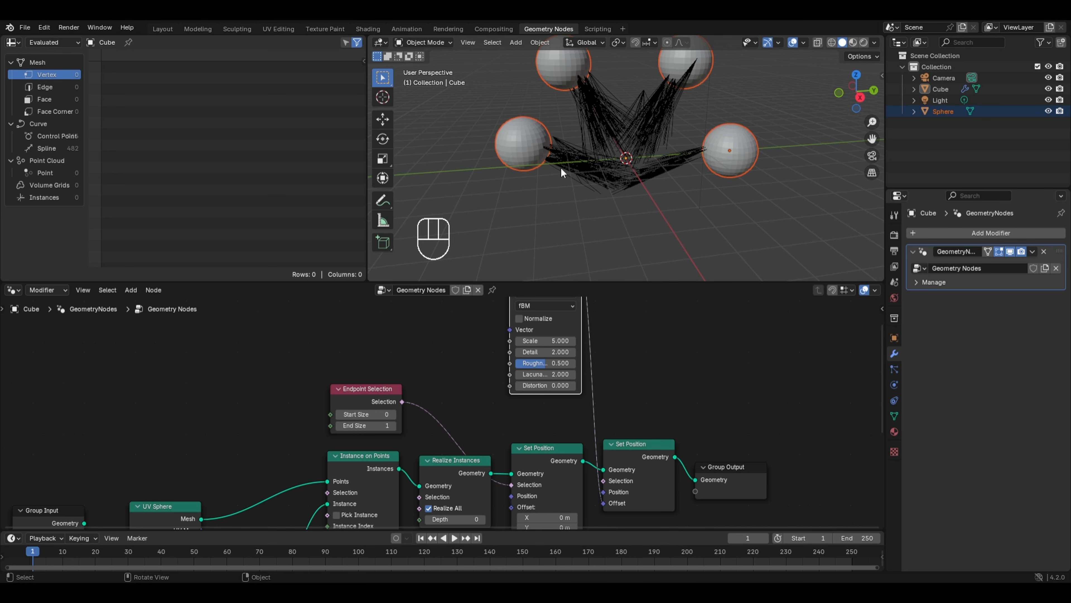
pyautogui.scroll(2, 565, 168)
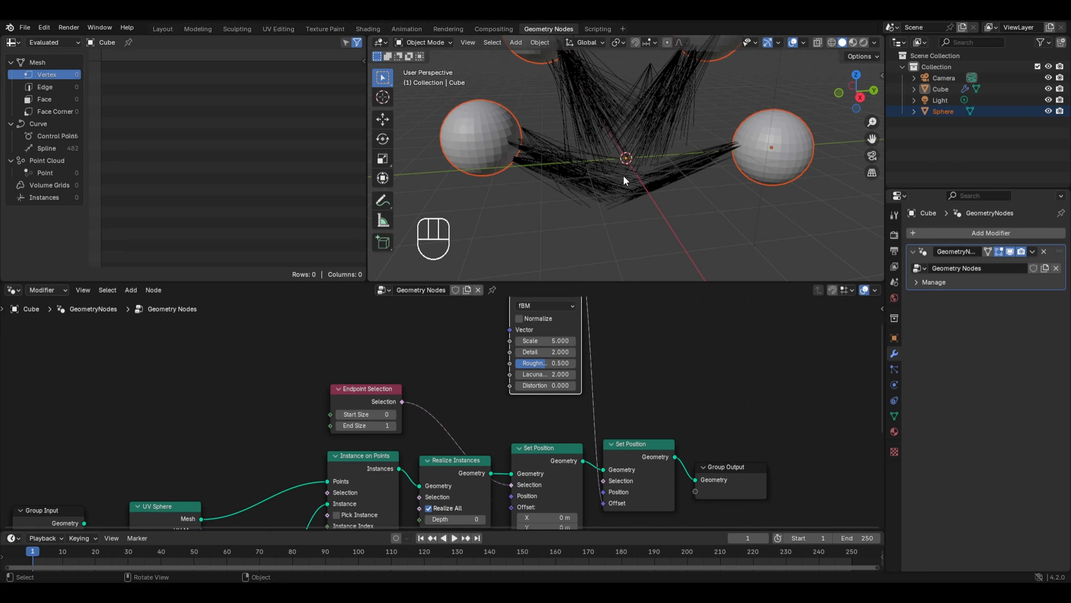
# Step: Move the second Set Position and Group Output nodes together to make room after the first Set Position
pyautogui.click(649, 397)
pyautogui.moveTo(647, 393); pyautogui.dragTo(749, 490)
pyautogui.press('g')
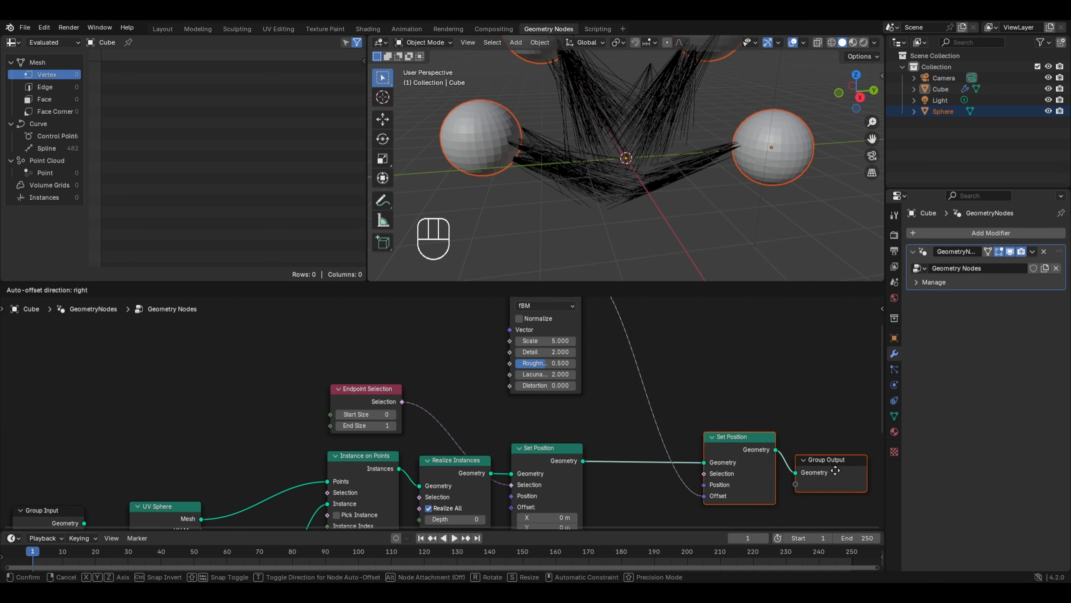
pyautogui.click(835, 470)
pyautogui.moveTo(651, 434); pyautogui.dragTo(555, 377, button='middle')
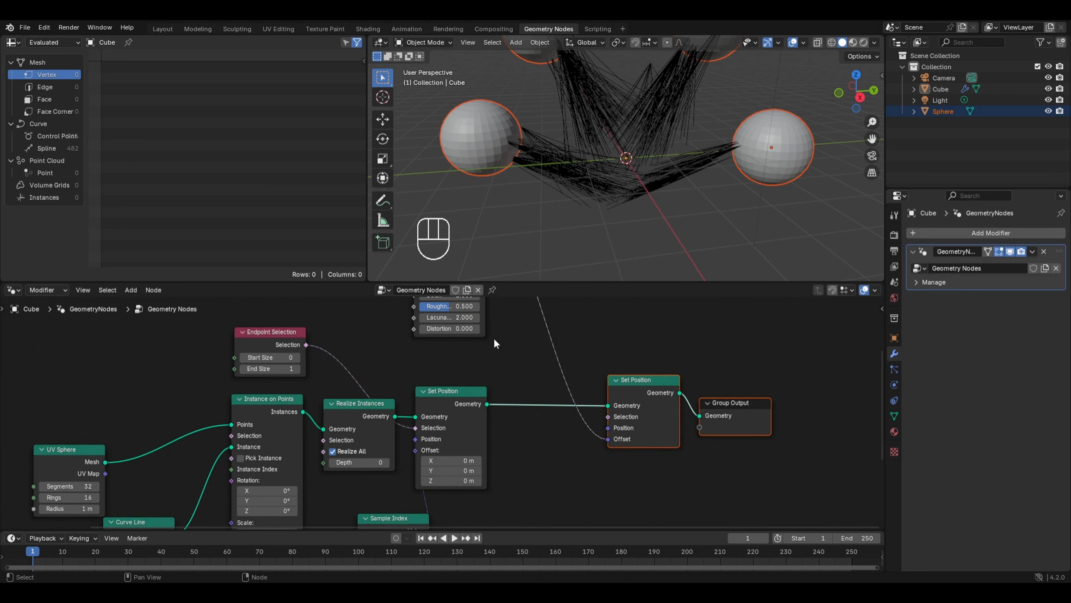
# Step: Insert a Resample Curve node between the two Set Position nodes and set its Count to 8
pyautogui.hotkey('shift', 'a')
pyautogui.moveTo(483, 253)
pyautogui.moveTo(535, 287)
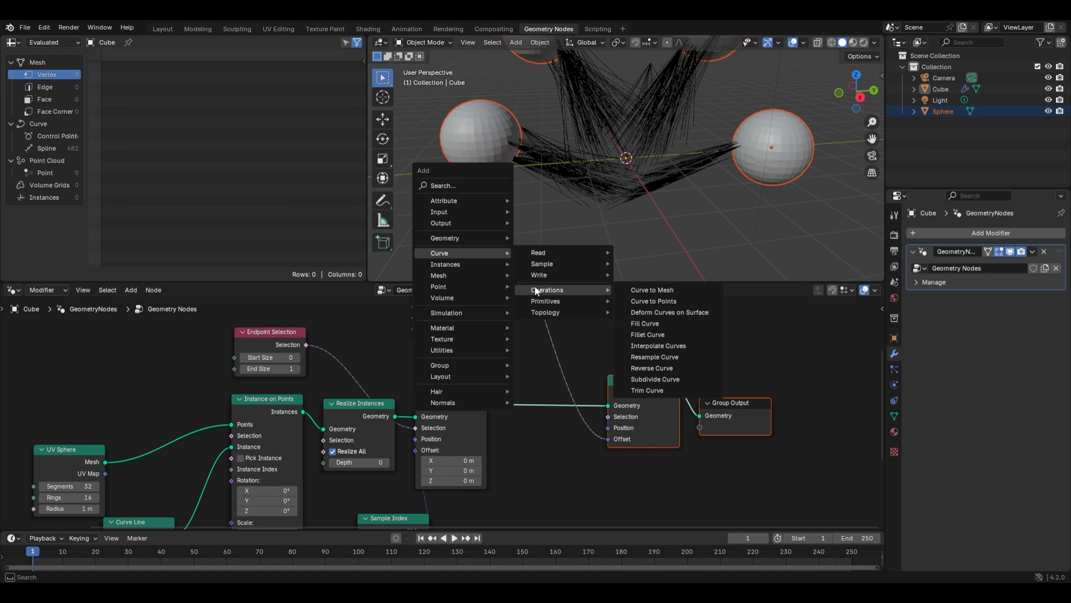
pyautogui.click(653, 356)
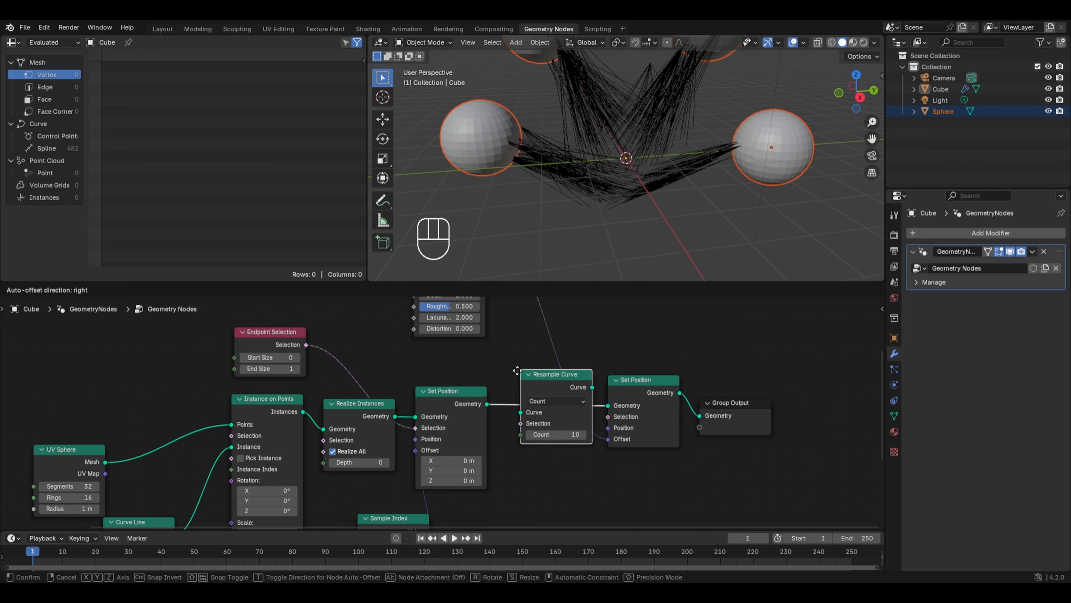
pyautogui.click(507, 375)
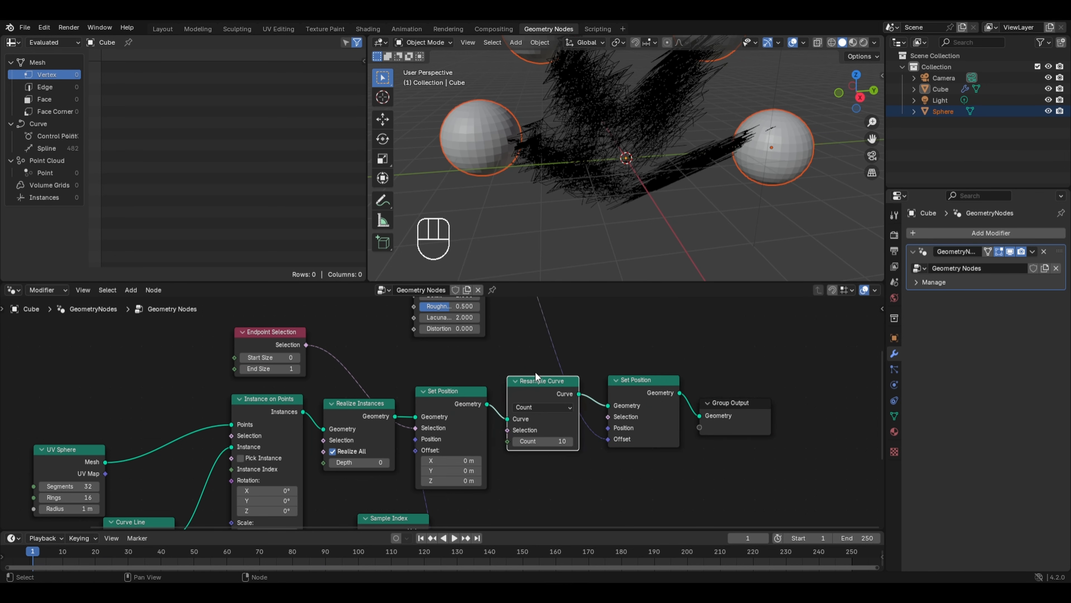
pyautogui.moveTo(536, 440)
pyautogui.mouseDown()
pyautogui.moveTo(512, 440)
pyautogui.moveTo(529, 440)
pyautogui.mouseUp()
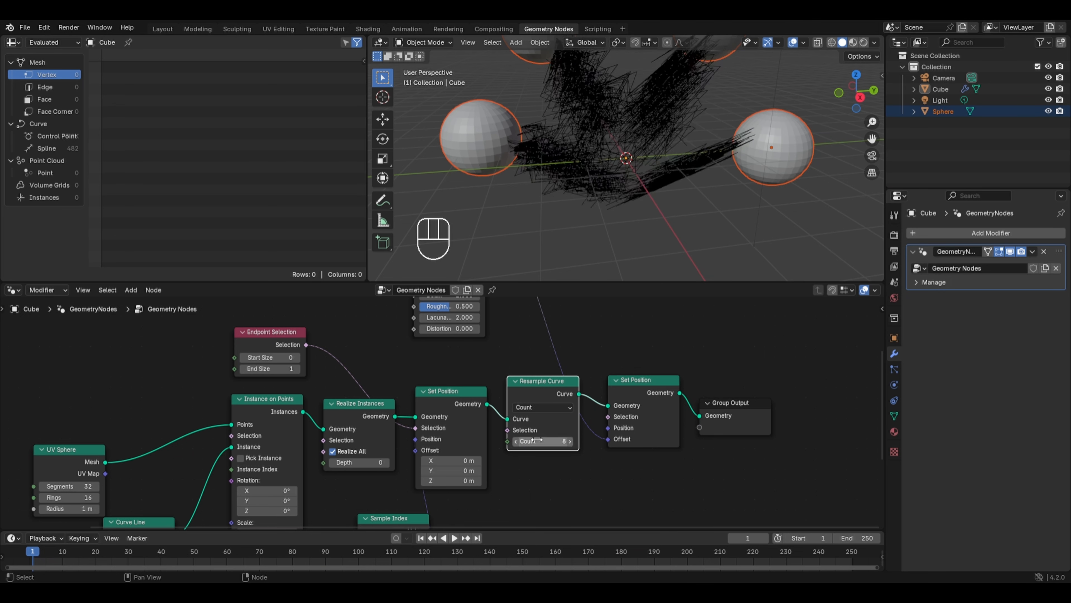
# Step: Set the Noise Texture's Scale to 1
pyautogui.moveTo(521, 340); pyautogui.dragTo(498, 429, button='middle')
pyautogui.moveTo(435, 370); pyautogui.dragTo(400, 370)
pyautogui.click(434, 370)
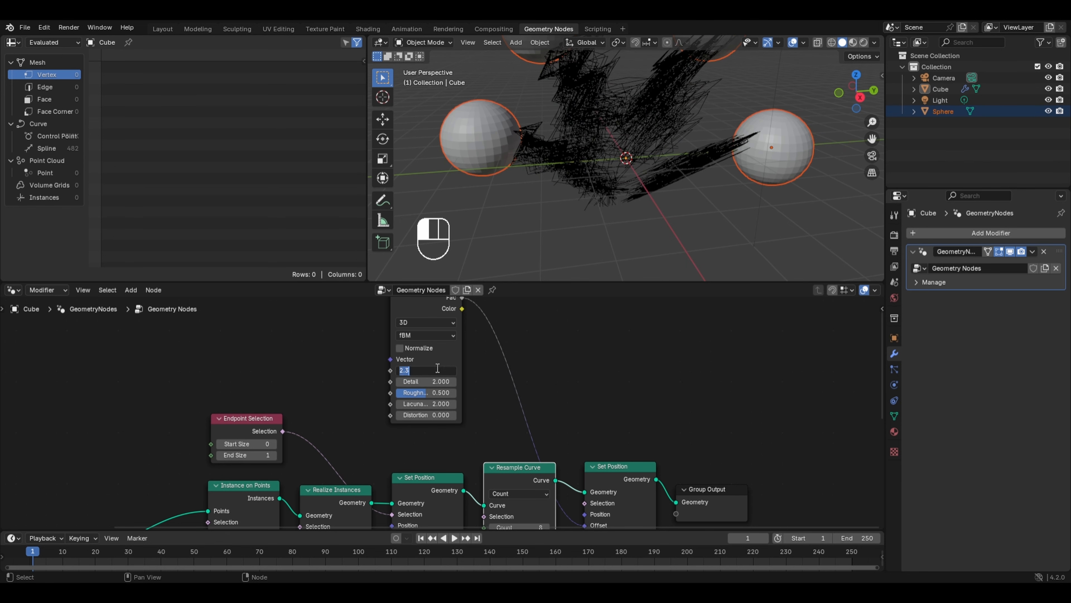
pyautogui.write('1')
pyautogui.press('Return')
# Step: Set the UV Sphere node's Segments to 6 and Rings to 5
pyautogui.moveTo(458, 430); pyautogui.dragTo(640, 326, button='middle')
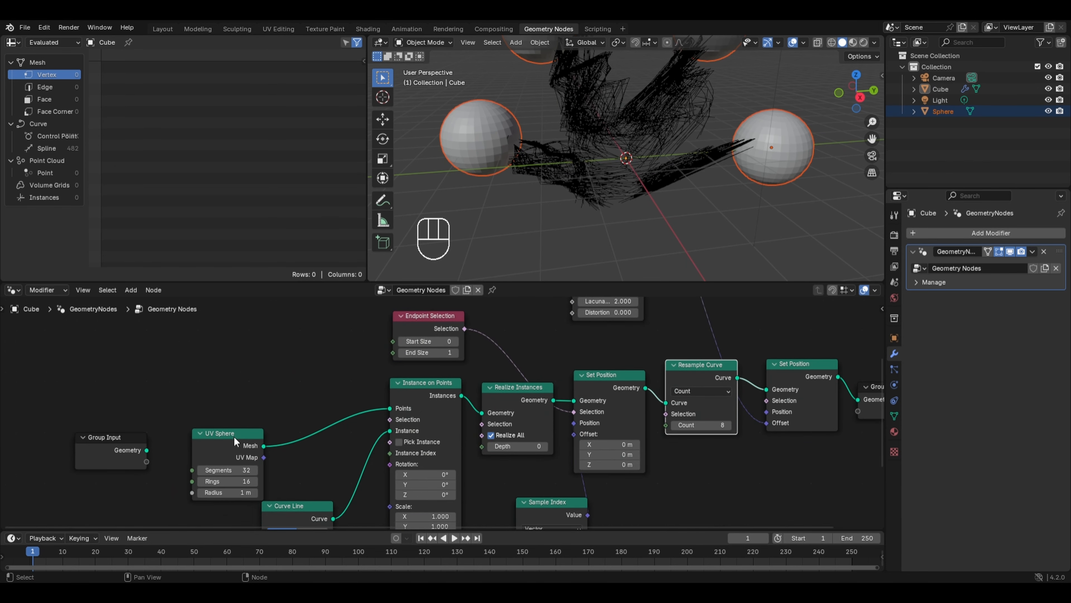
pyautogui.click(227, 470)
pyautogui.write('6')
pyautogui.press('Return')
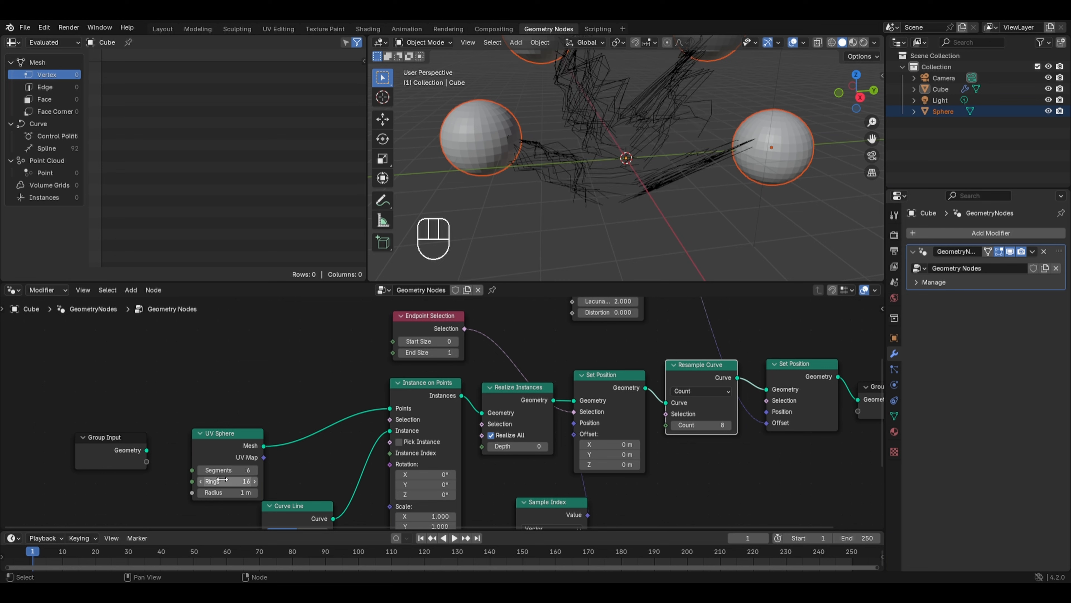
pyautogui.click(220, 480)
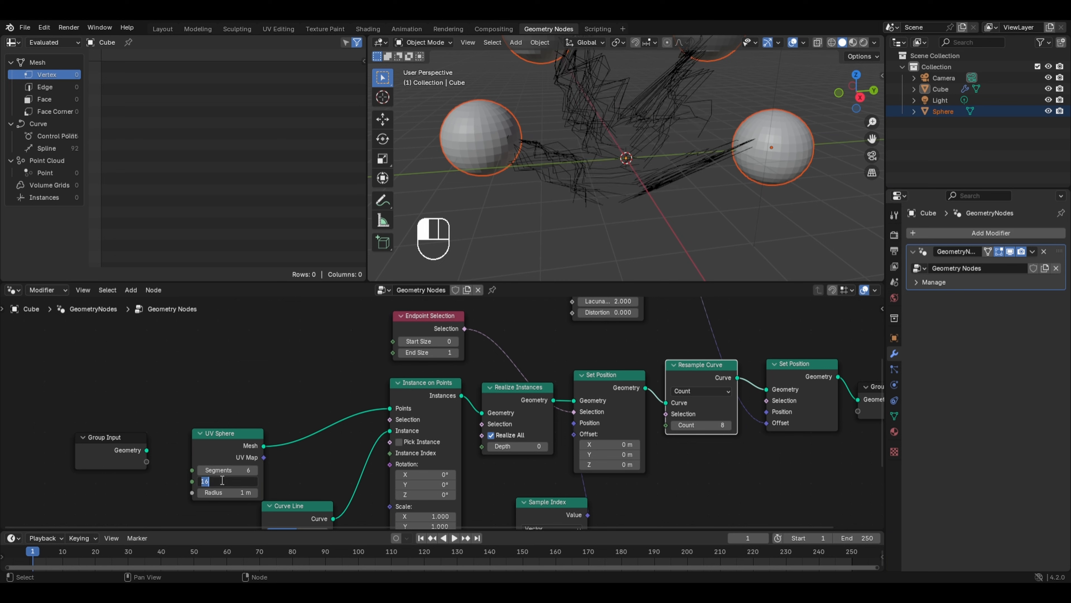
pyautogui.write('5')
pyautogui.press('Return')
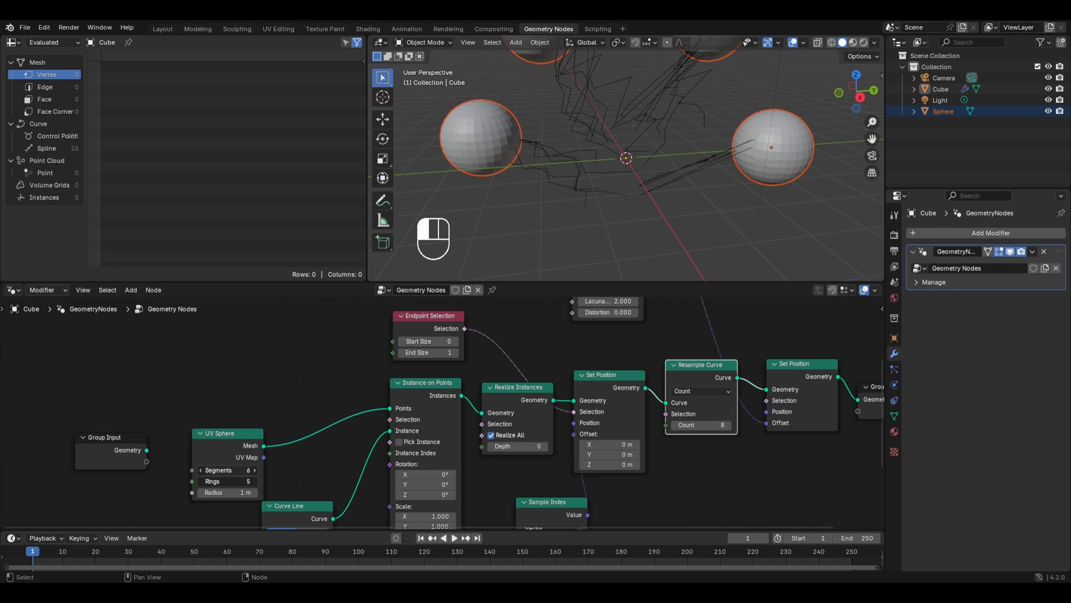
# Step: Set both Segments and Rings of the UV Sphere node to 8
pyautogui.moveTo(227, 470); pyautogui.dragTo(228, 481)
pyautogui.write('8')
pyautogui.press('Return')
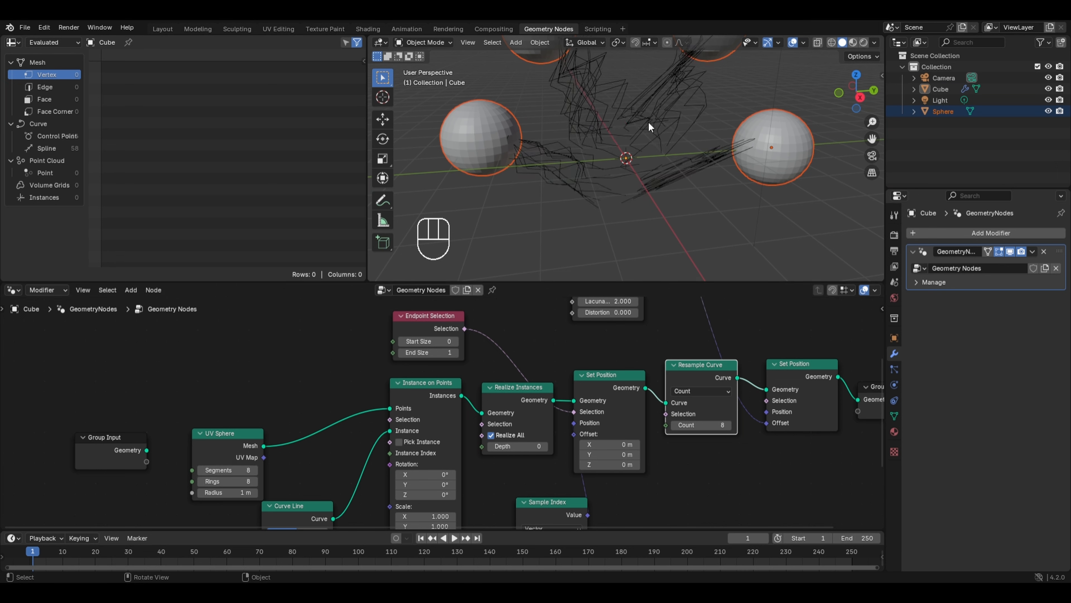
# Step: Try moving the Cube object to test how its curves reattach to the surrounding spheres
pyautogui.click(664, 109)
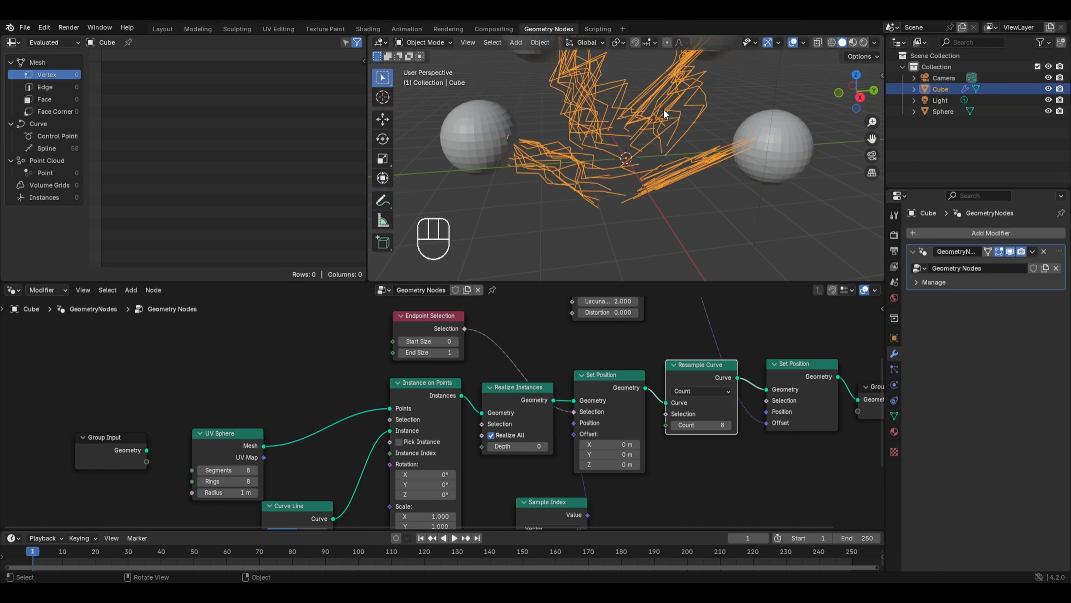
pyautogui.press('g')
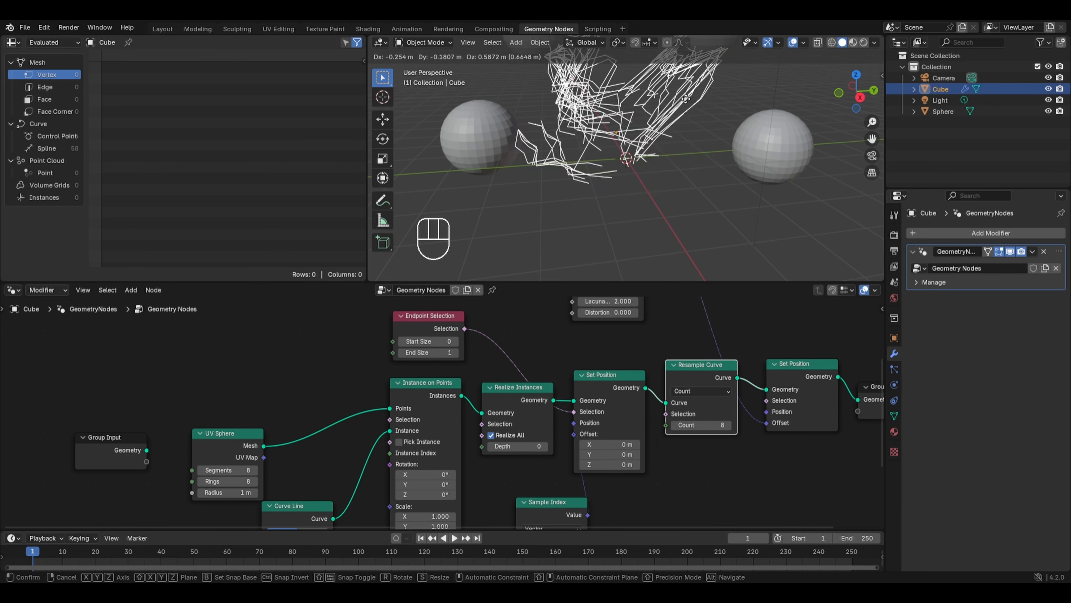
pyautogui.rightClick(601, 192)
# Step: Make room before Group Output and insert a Curve to Mesh node after the second Set Position
pyautogui.moveTo(721, 355); pyautogui.dragTo(478, 350, button='middle')
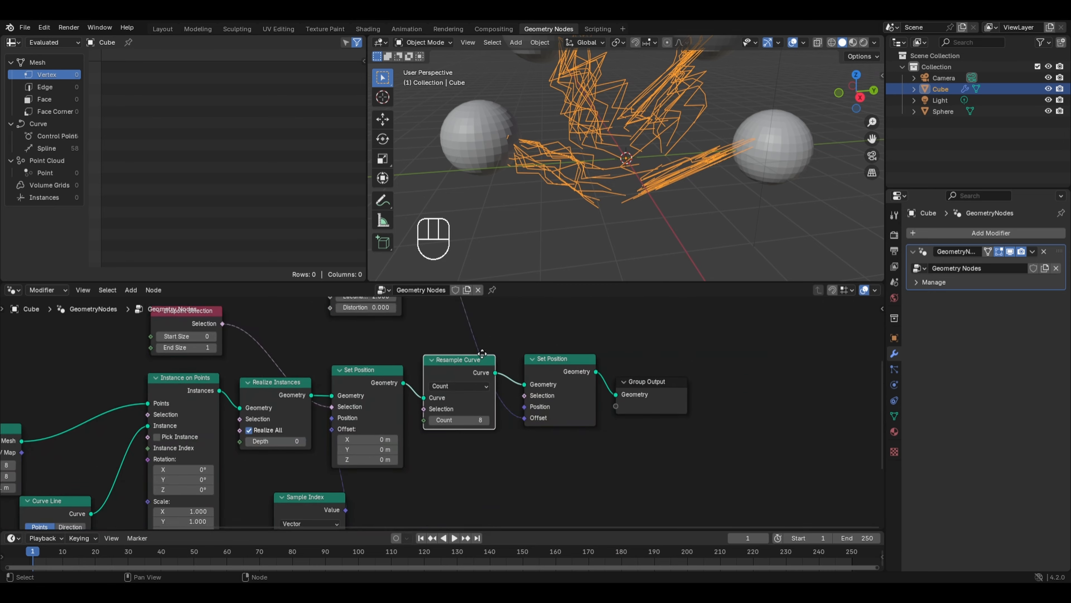
pyautogui.moveTo(652, 387); pyautogui.dragTo(816, 386)
pyautogui.hotkey('shift', 'a')
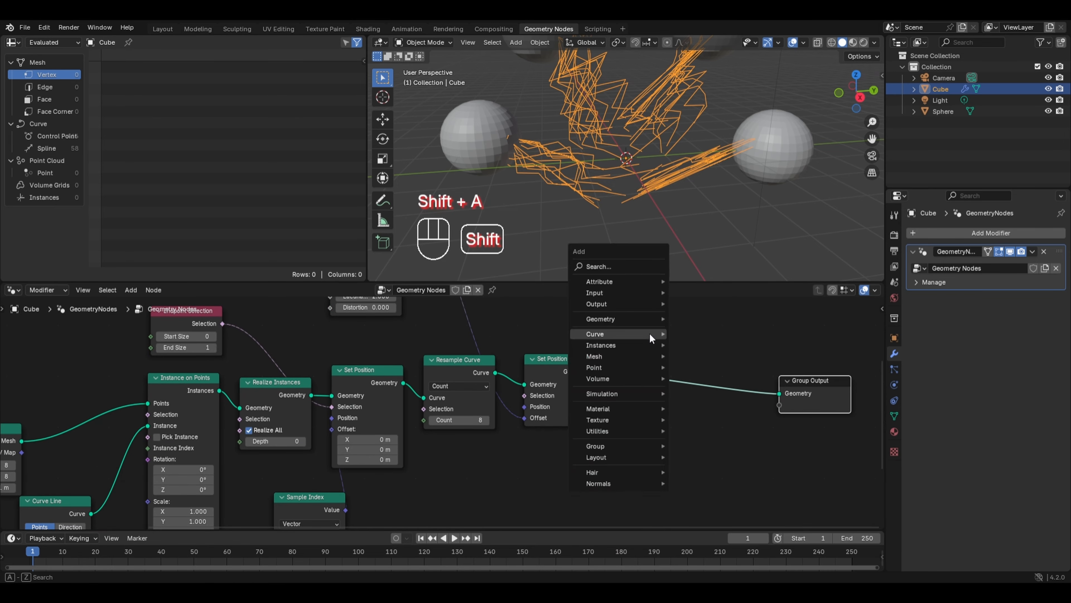
pyautogui.moveTo(639, 338)
pyautogui.moveTo(692, 369)
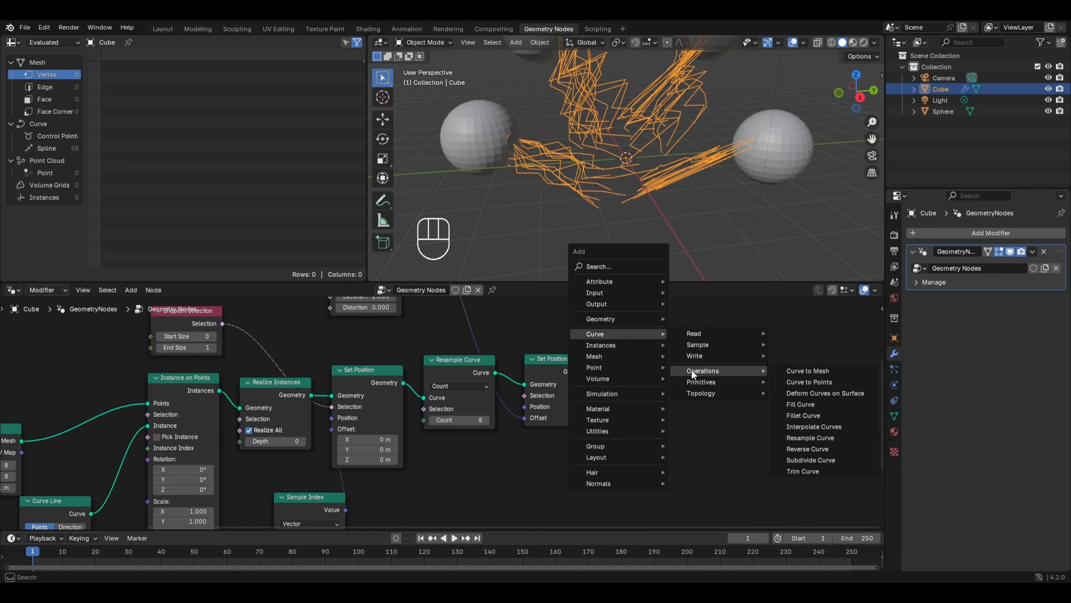
pyautogui.click(800, 369)
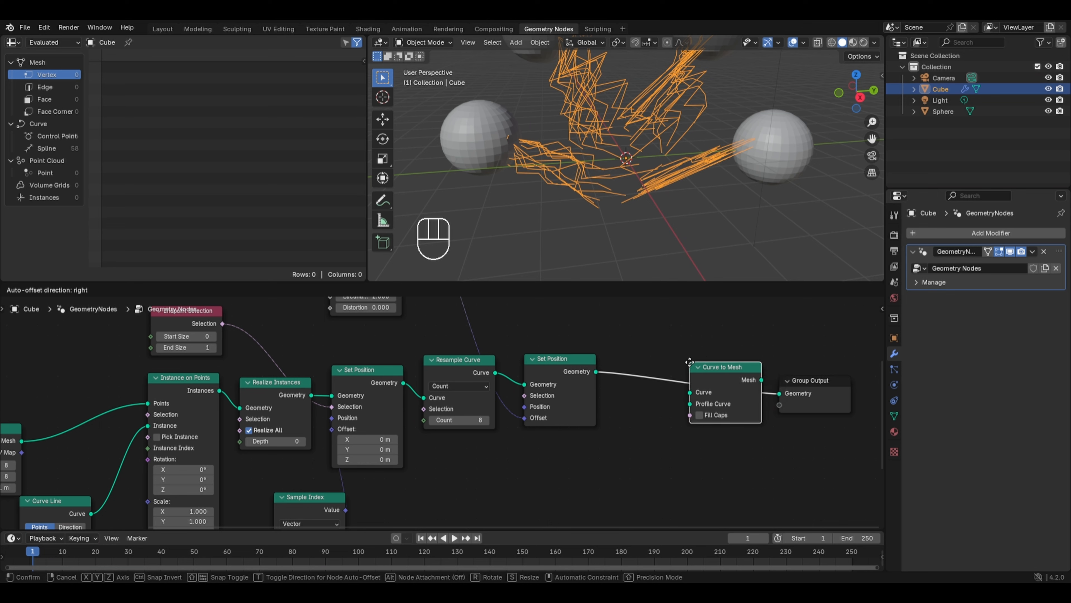
pyautogui.click(691, 404)
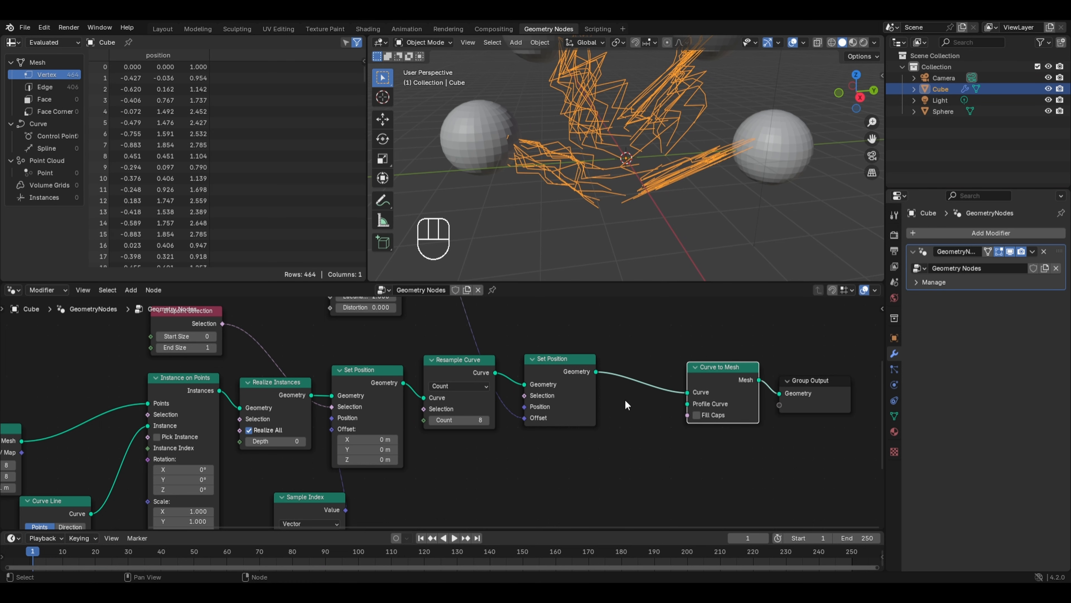
# Step: Add a Curve Circle node and connect its Curve output to the Profile Curve input of Curve to Mesh
pyautogui.hotkey('shift', 'a')
pyautogui.moveTo(625, 399)
pyautogui.moveTo(672, 444)
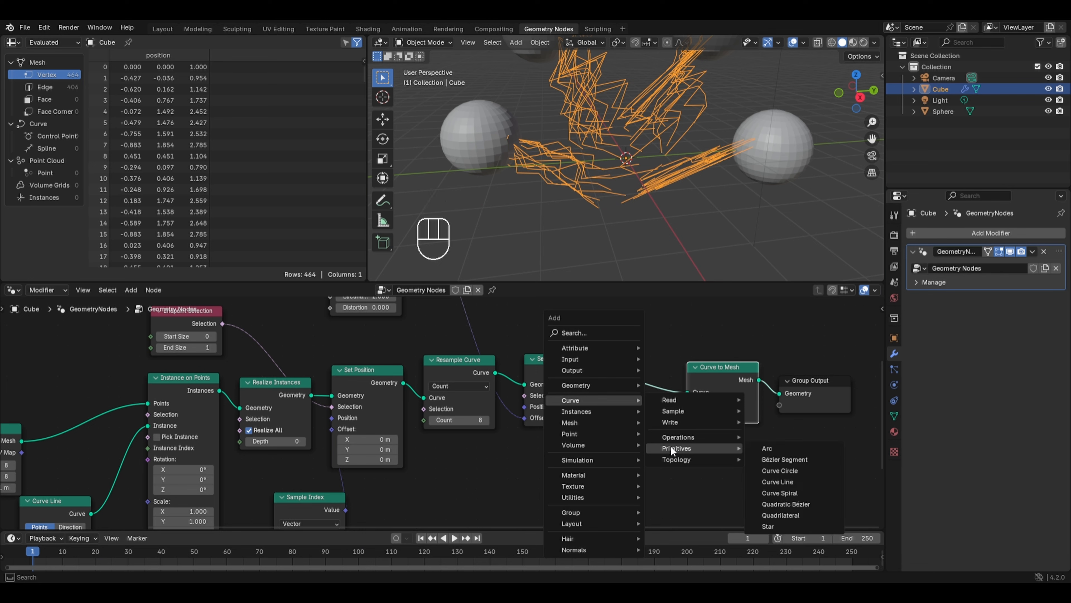
pyautogui.click(784, 473)
pyautogui.click(595, 444)
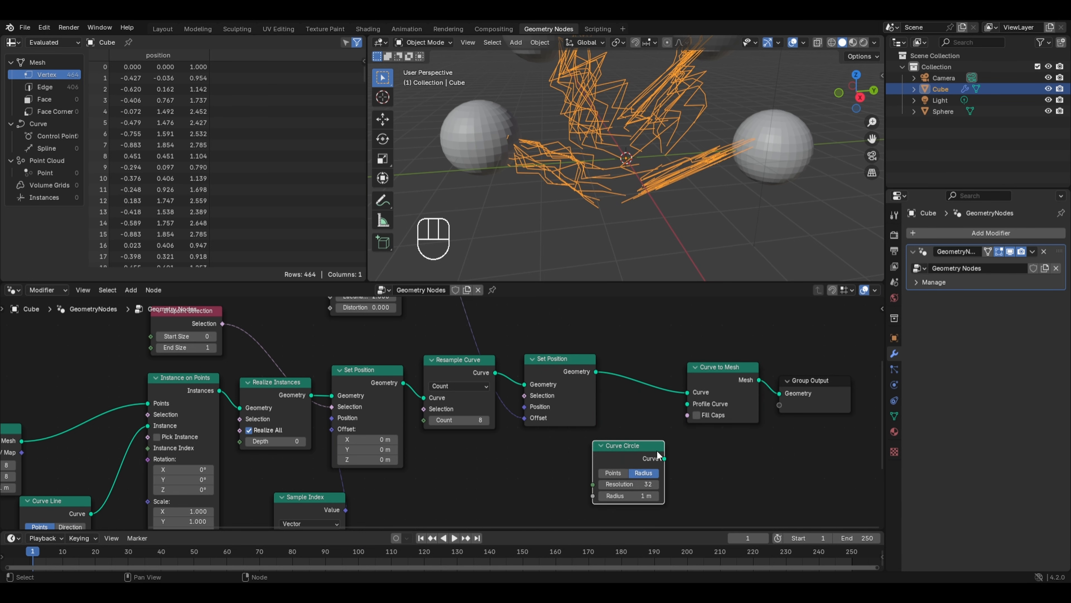
pyautogui.moveTo(665, 458); pyautogui.dragTo(688, 403)
# Step: Set the Curve Circle's Radius to 0.1 m
pyautogui.click(628, 496)
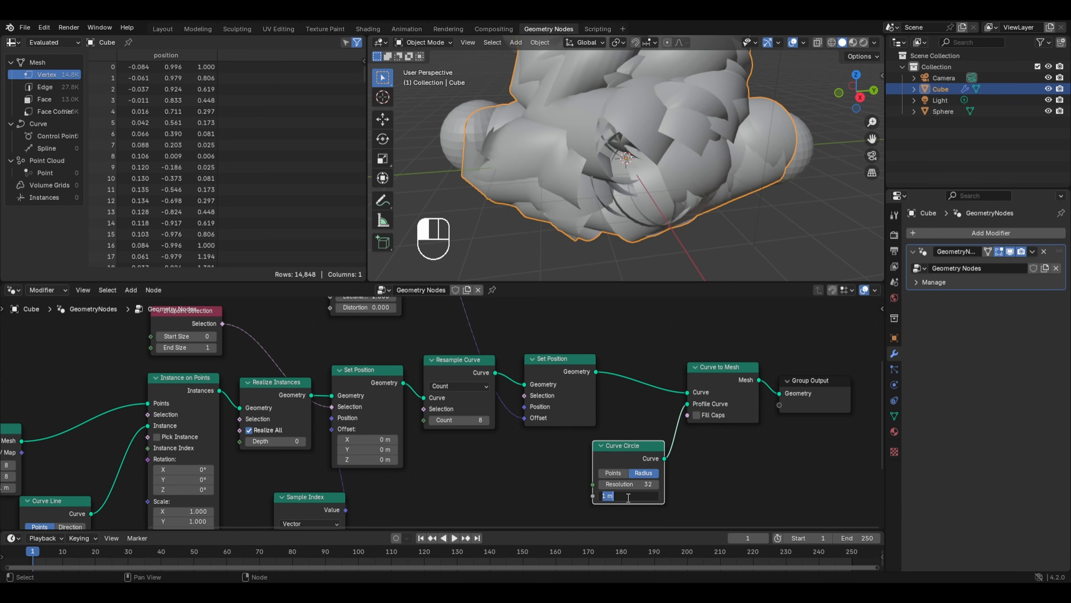
pyautogui.write('0.1')
pyautogui.press('Return')
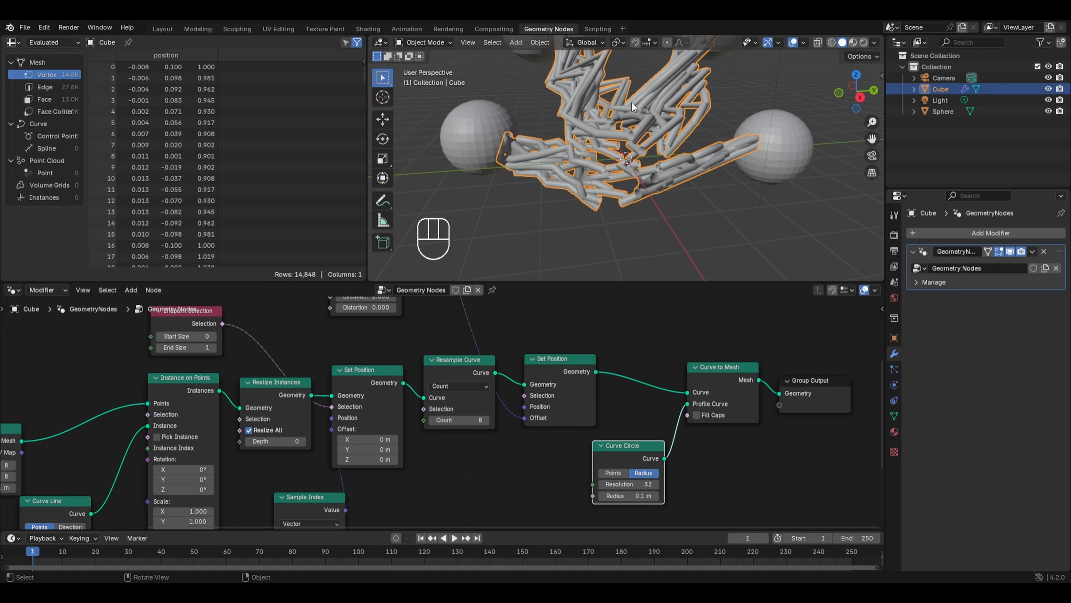
pyautogui.scroll(-3, 636, 113)
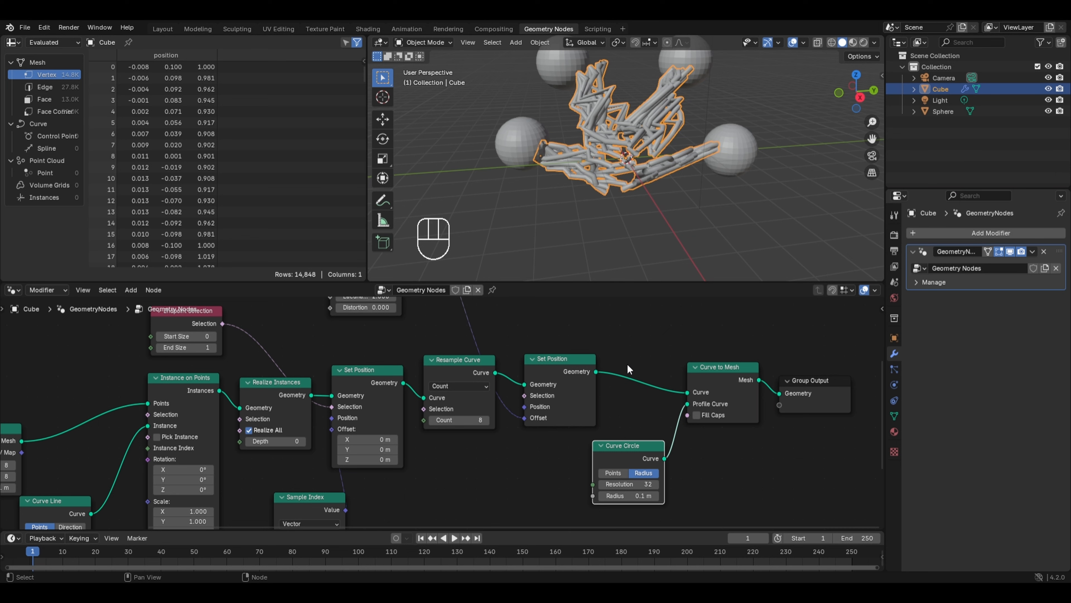
# Step: Insert a Set Curve Radius node between the second Set Position and Curve to Mesh
pyautogui.hotkey('shift', 'a')
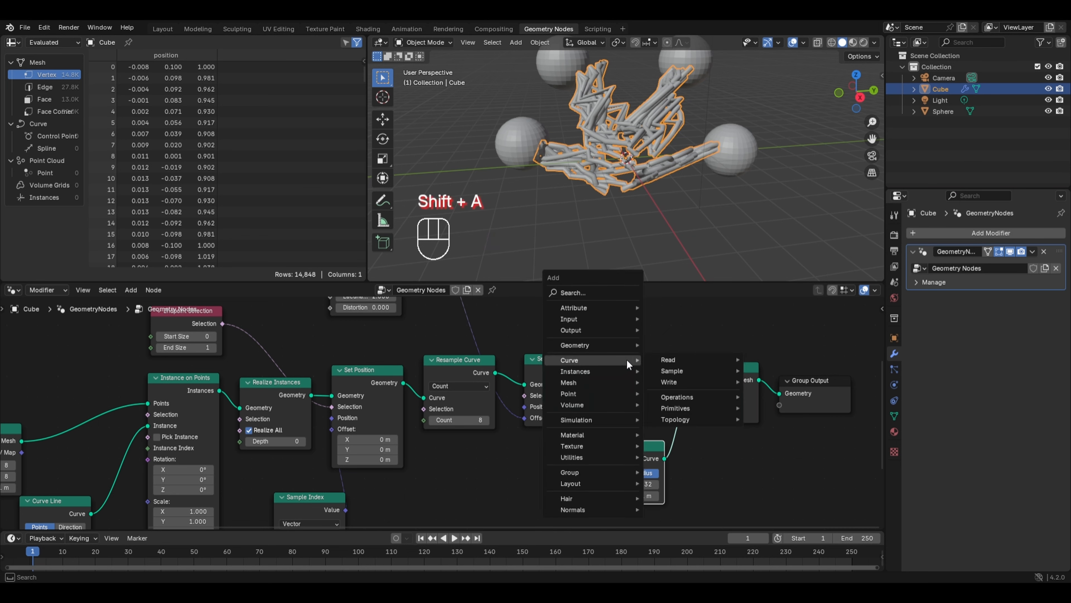
pyautogui.moveTo(662, 374)
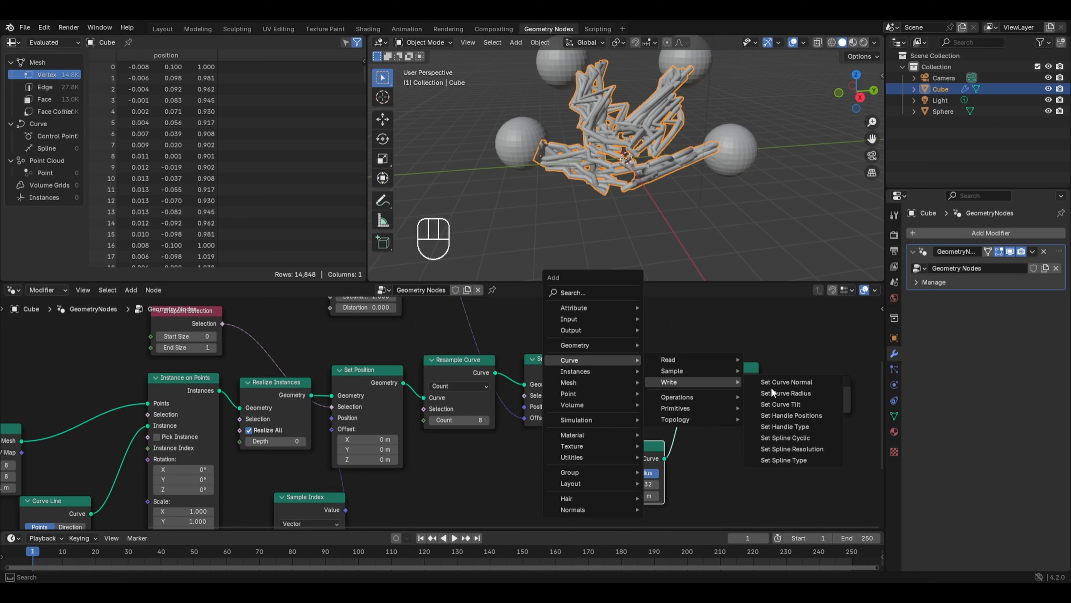
pyautogui.click(773, 393)
pyautogui.click(620, 348)
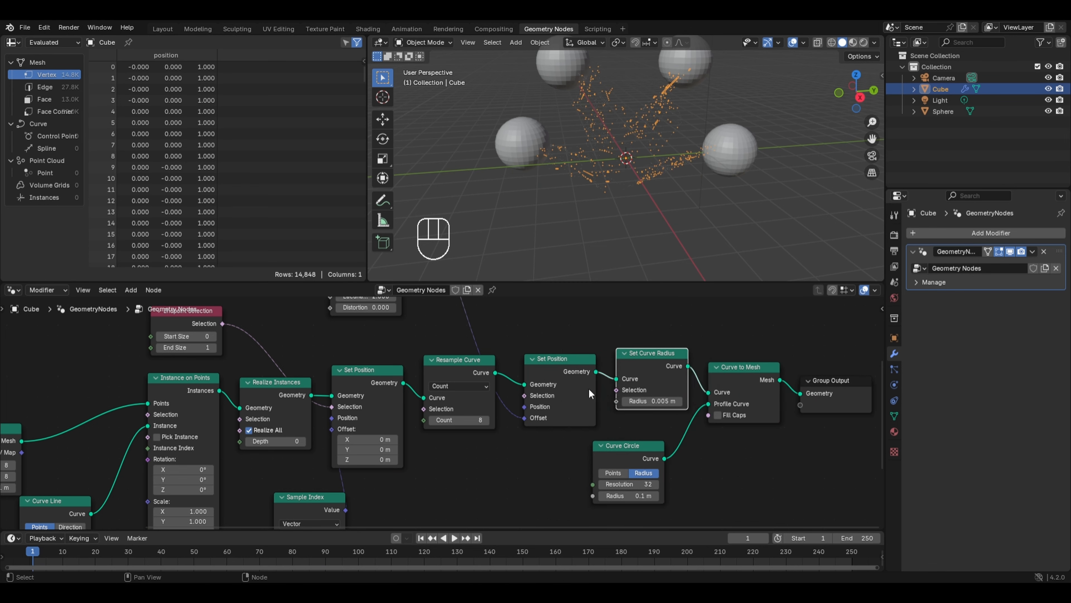
# Step: Add a Spline Parameter node and connect its Factor output to the Radius input of Set Curve Radius
pyautogui.hotkey('shift', 'a')
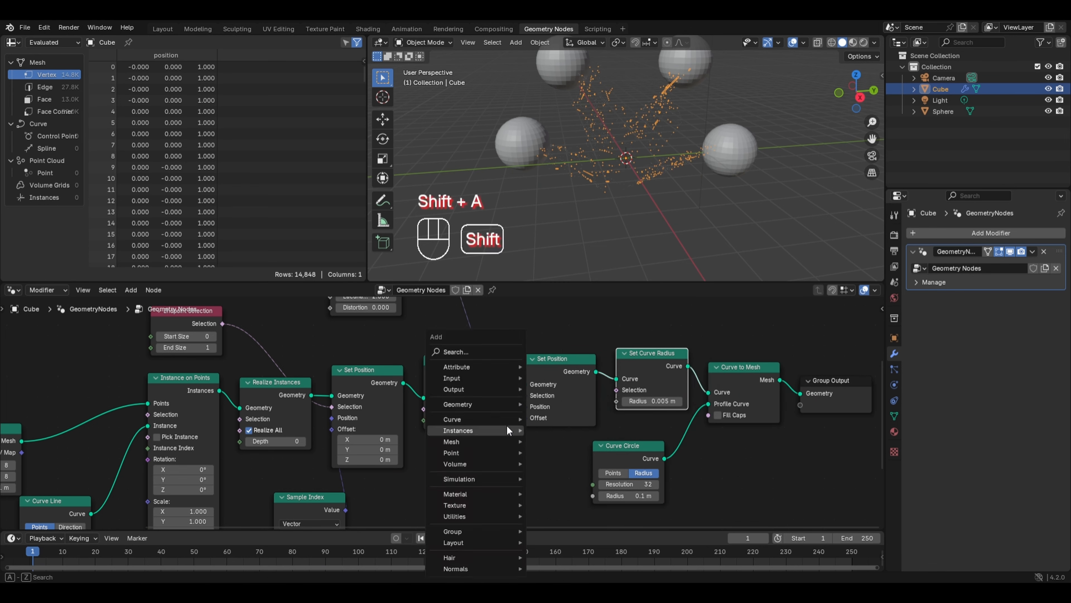
pyautogui.moveTo(470, 418)
pyautogui.moveTo(548, 421)
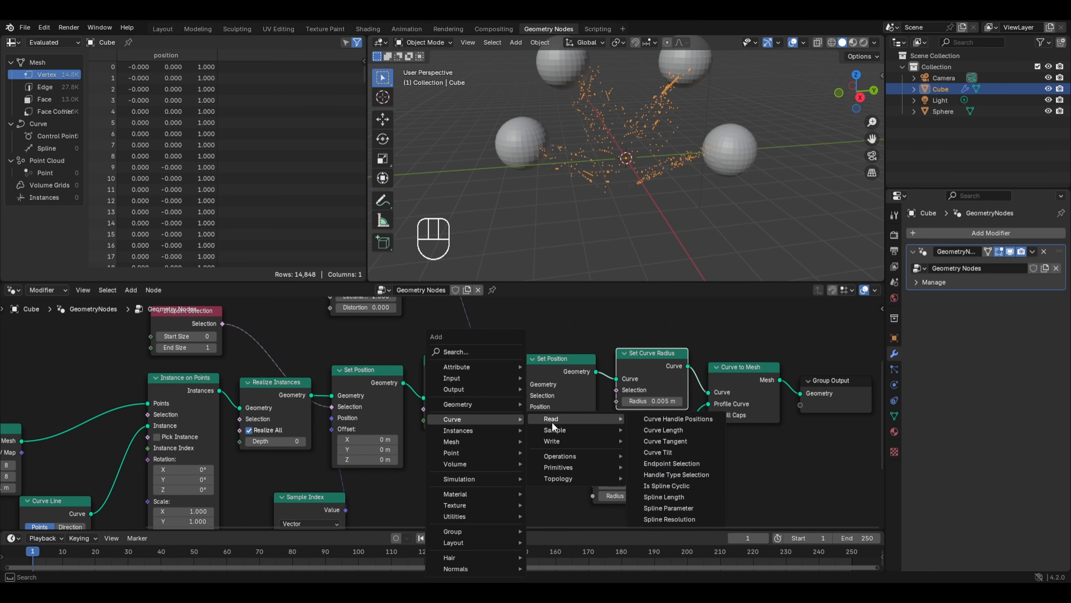
pyautogui.click(660, 508)
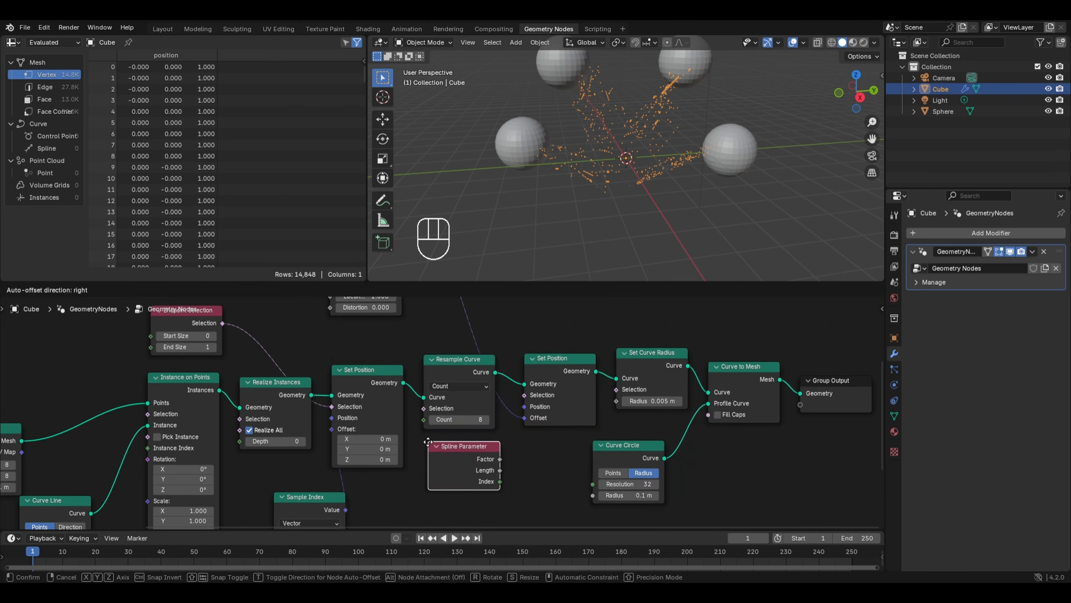
pyautogui.click(460, 451)
pyautogui.moveTo(531, 468); pyautogui.dragTo(610, 408)
pyautogui.moveTo(499, 470); pyautogui.dragTo(461, 489)
# Step: Insert a Map Range node on the link between Spline Parameter and Set Curve Radius
pyautogui.hotkey('shift', 'a')
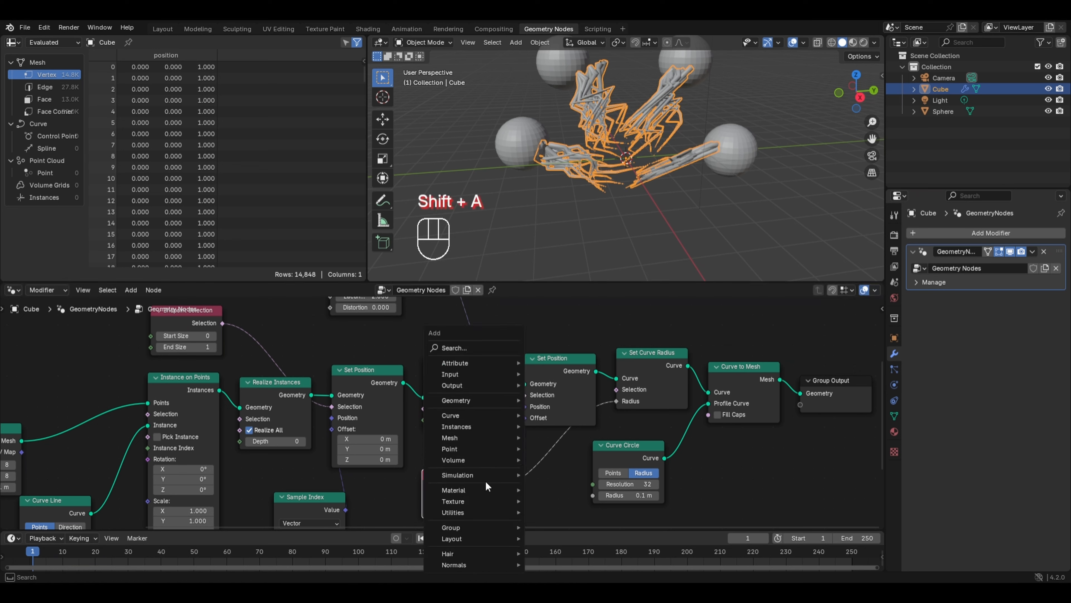
pyautogui.moveTo(481, 509)
pyautogui.moveTo(567, 419)
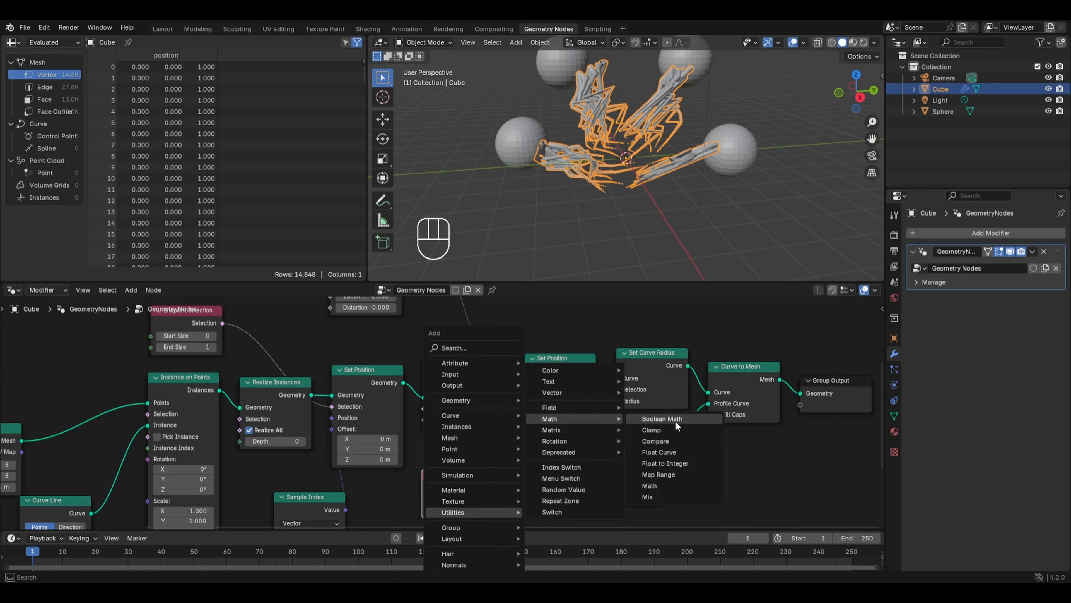
pyautogui.click(673, 477)
pyautogui.click(548, 439)
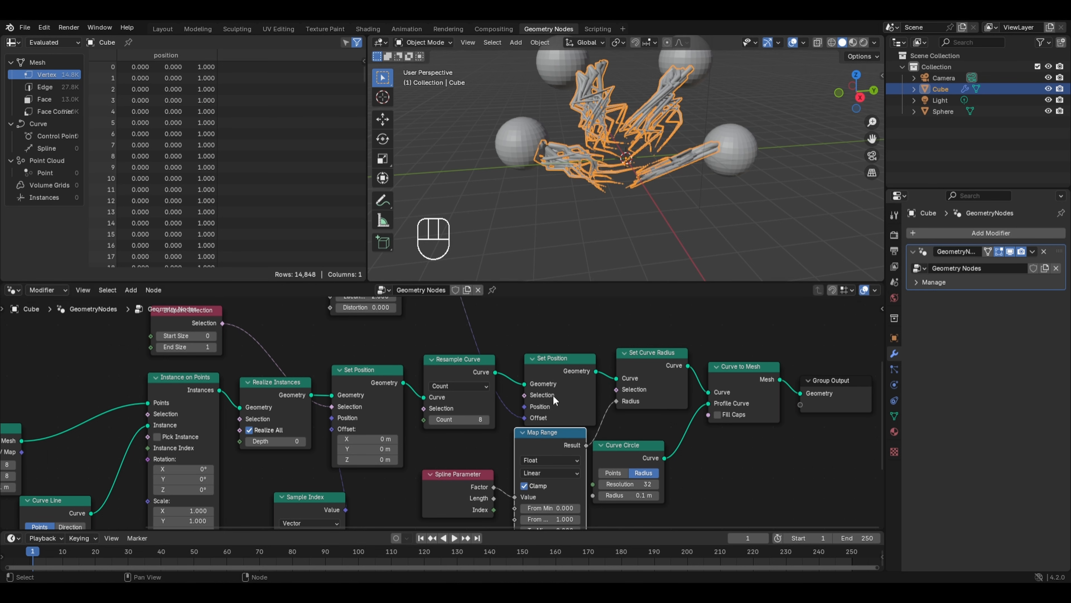
# Step: Set the Map Range node's To Min to 1 and To Max to 0
pyautogui.keyDown('shift'); pyautogui.scroll(-3, 560, 363); pyautogui.keyUp('shift')
pyautogui.click(555, 474)
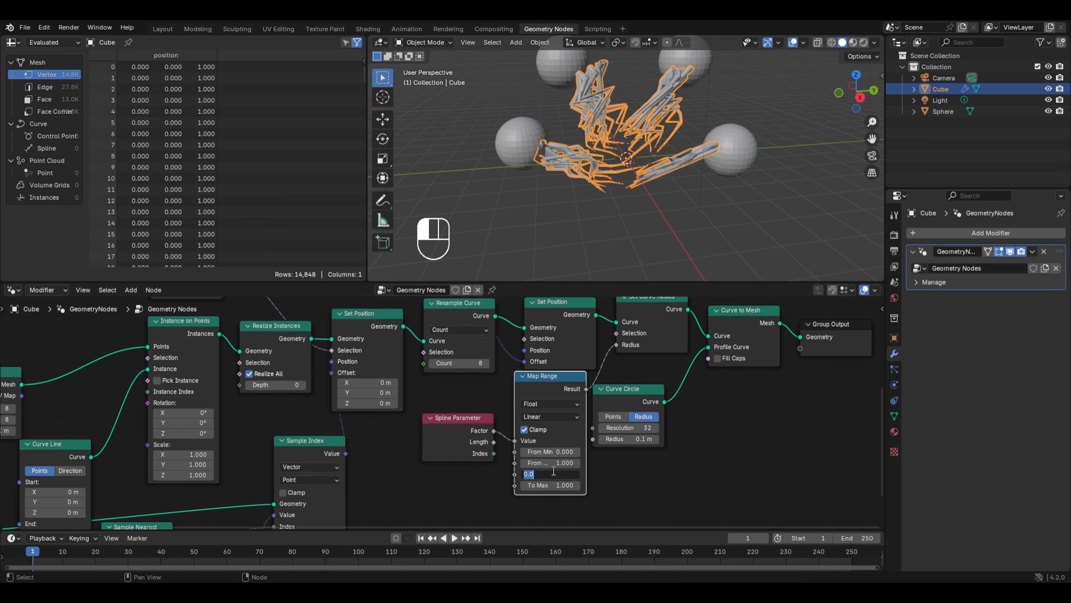
pyautogui.write('1')
pyautogui.press('Return')
pyautogui.click(553, 485)
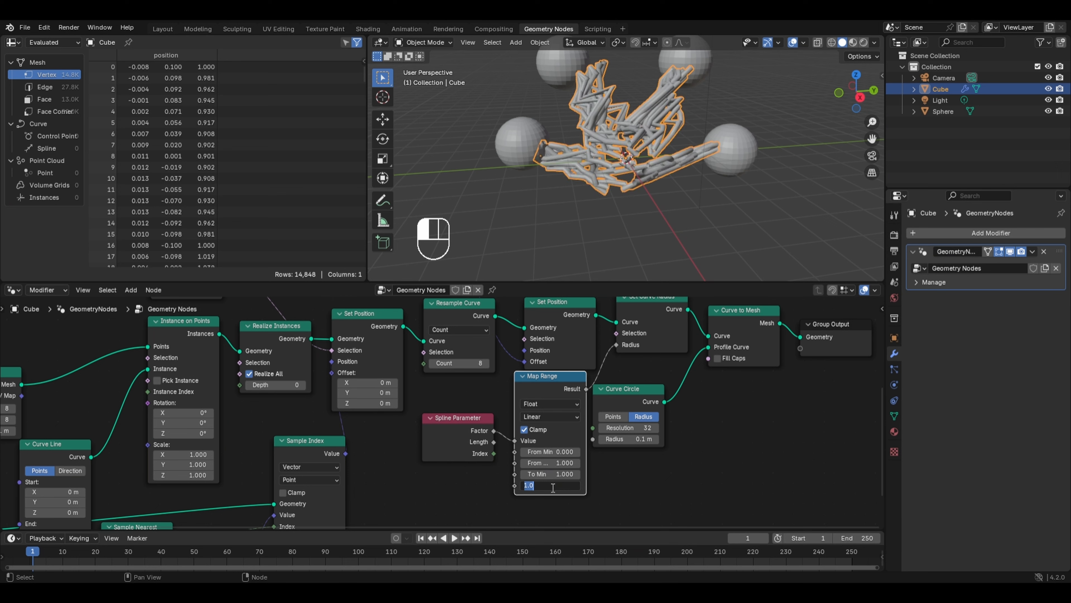
pyautogui.write('0')
pyautogui.press('Return')
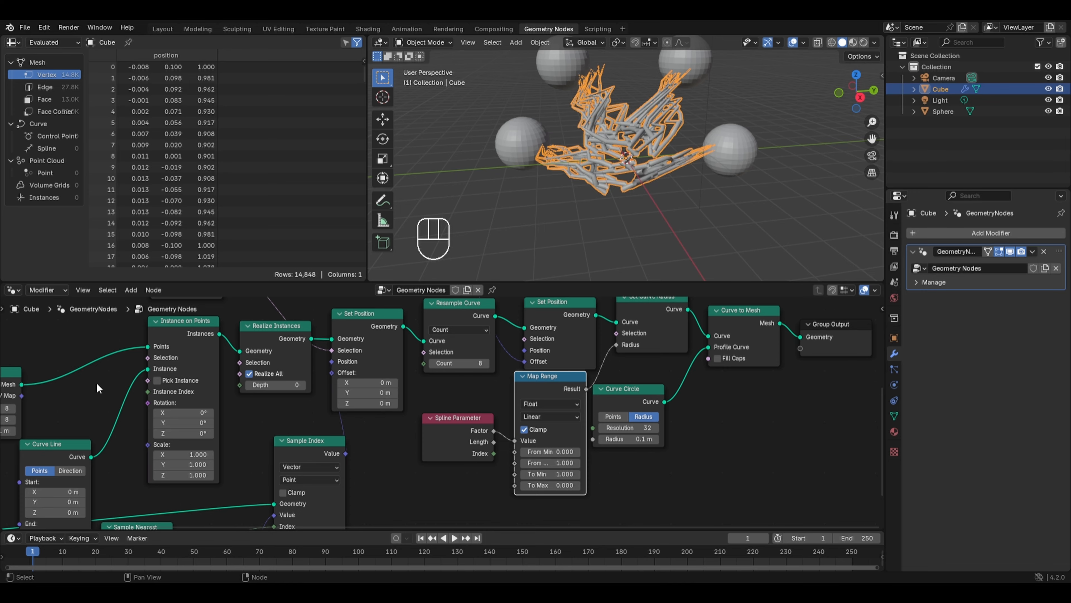
# Step: Set both Segments and Rings of the UV Sphere node to 5
pyautogui.keyDown('ctrl'); pyautogui.scroll(5, 96, 383); pyautogui.keyUp('ctrl')
pyautogui.moveTo(90, 408); pyautogui.dragTo(89, 421)
pyautogui.write('5')
pyautogui.press('Return')
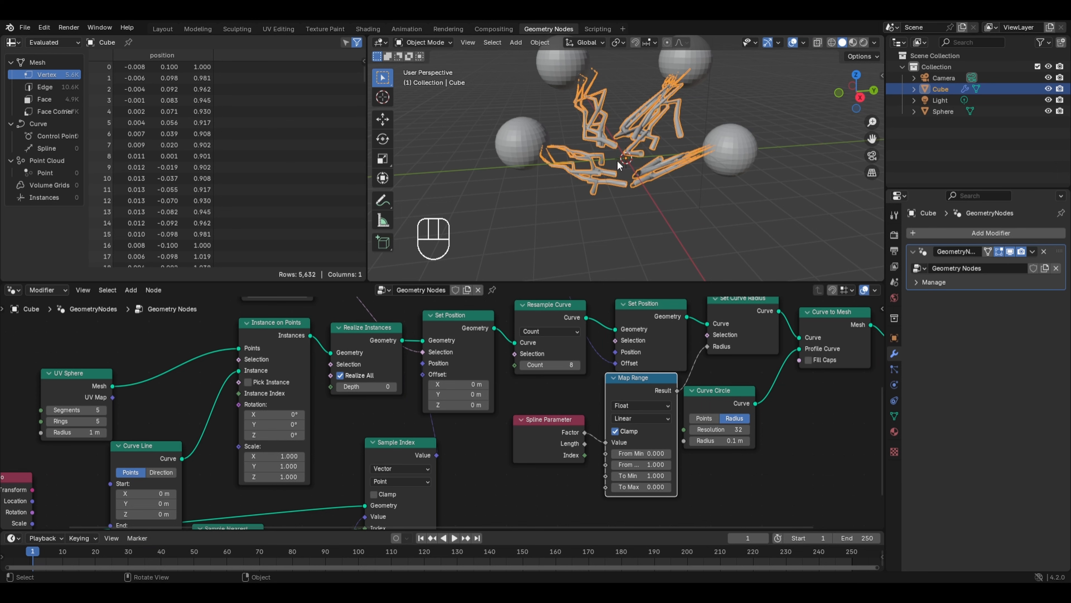
# Step: Make room before Group Output and insert a Join Geometry node after Curve to Mesh
pyautogui.scroll(-1, 696, 337)
pyautogui.moveTo(692, 344); pyautogui.dragTo(505, 354, button='middle')
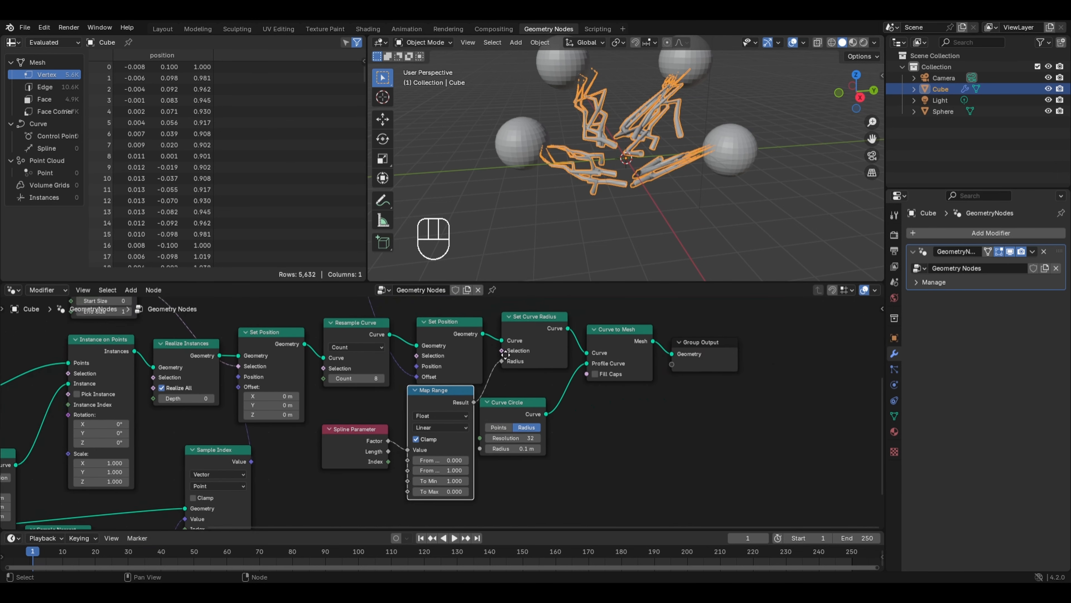
pyautogui.moveTo(702, 347); pyautogui.dragTo(808, 347)
pyautogui.hotkey('shift', 'a')
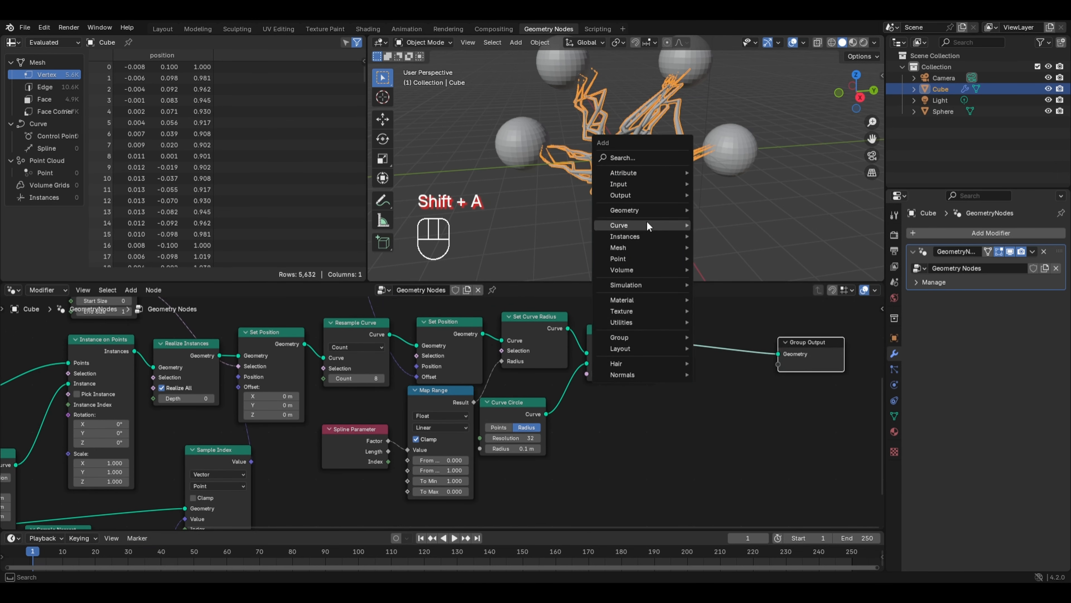
pyautogui.moveTo(649, 210)
pyautogui.click(732, 273)
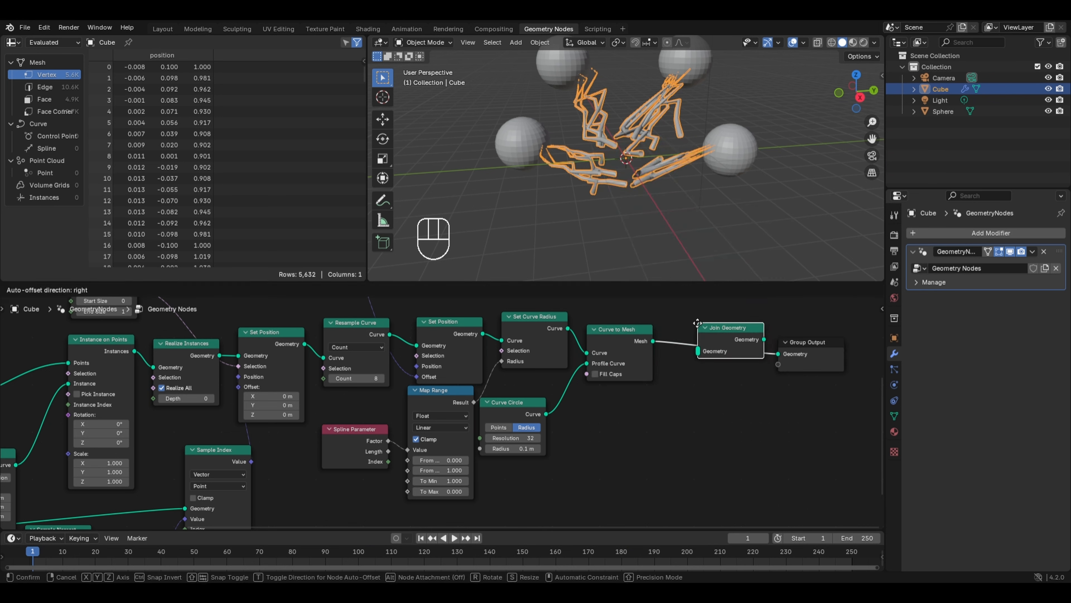
pyautogui.click(698, 330)
# Step: Try joining the existing UV Sphere's Mesh output into Join Geometry, and undo the connection
pyautogui.moveTo(417, 361); pyautogui.dragTo(523, 362, button='middle')
pyautogui.moveTo(30, 396); pyautogui.dragTo(65, 383)
pyautogui.click(86, 377)
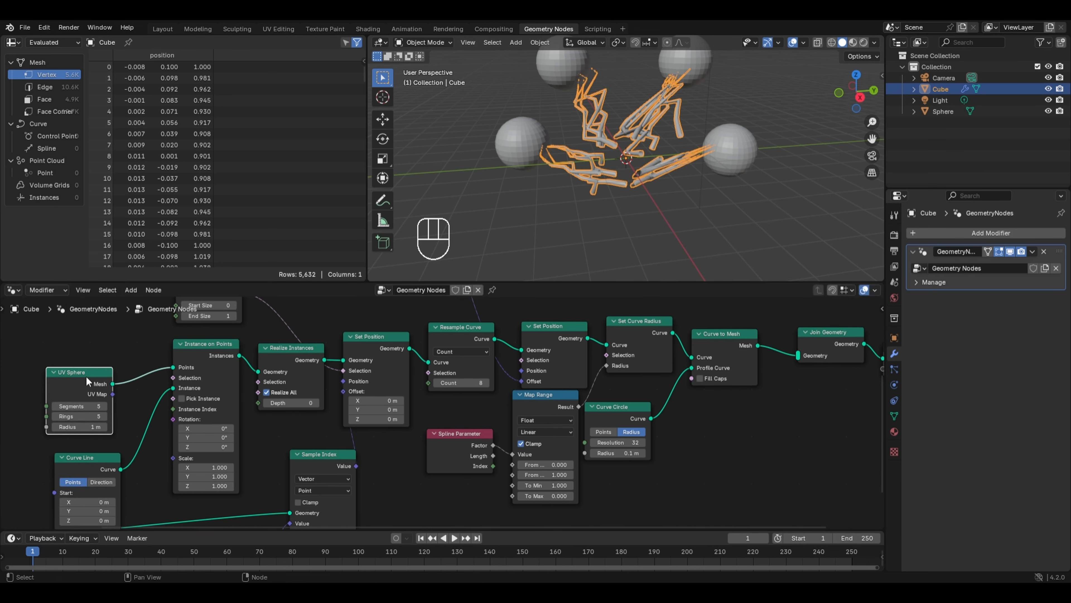
pyautogui.moveTo(112, 384); pyautogui.dragTo(798, 356)
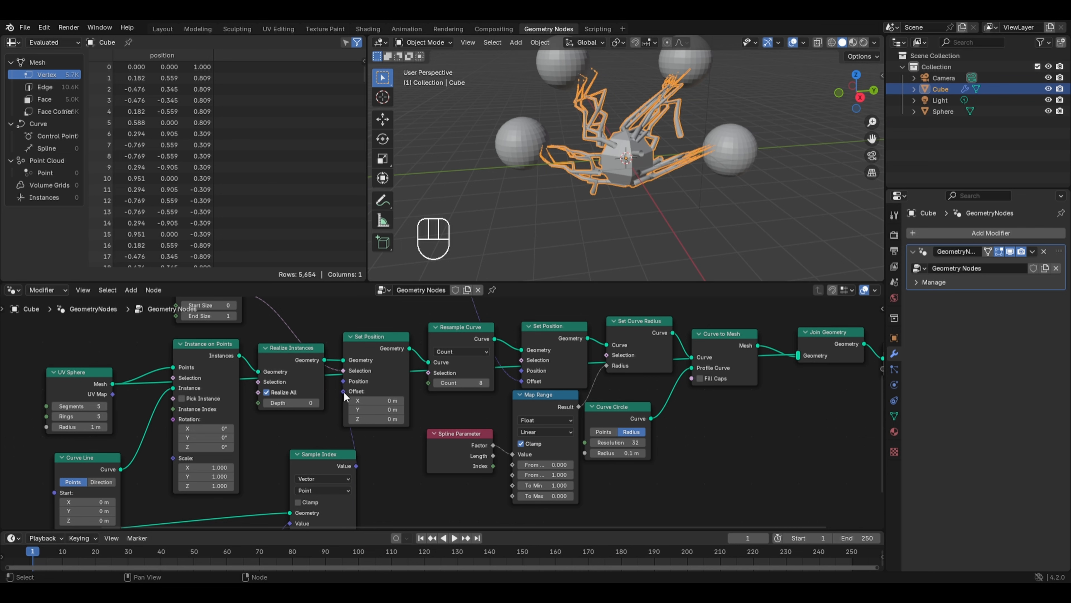
pyautogui.hotkey('ctrl', 'z')
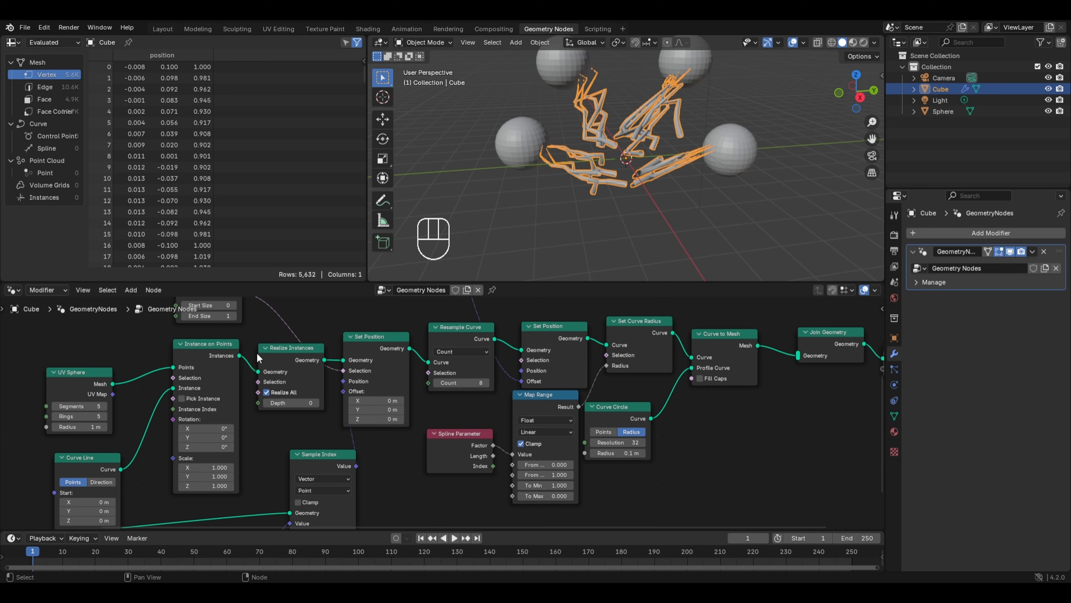
# Step: Add a second UV Sphere node above the first and connect its Mesh output to Join Geometry
pyautogui.hotkey('shift', 'a')
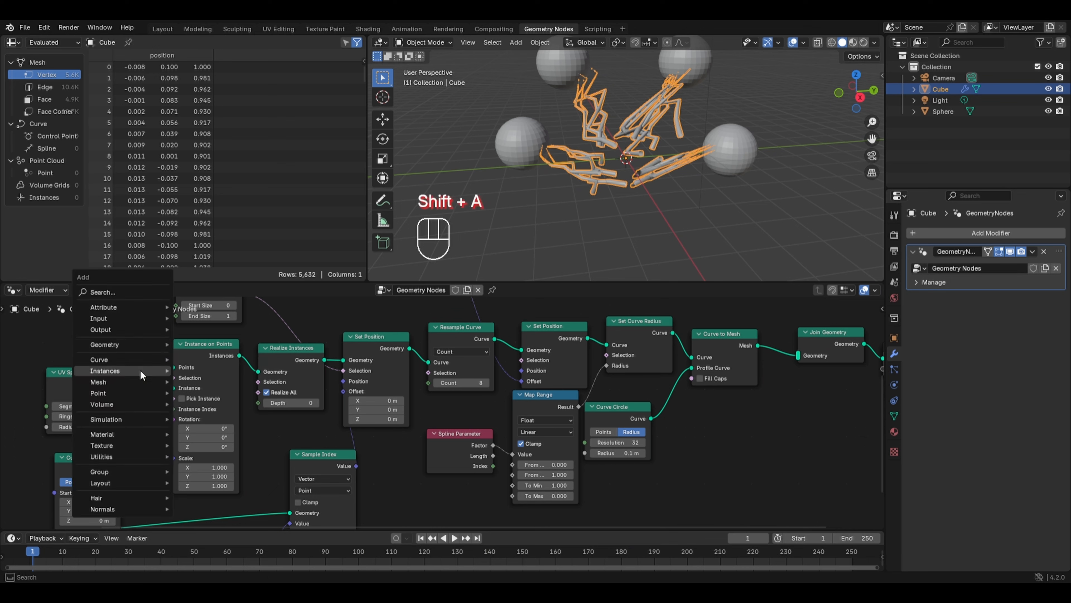
pyautogui.moveTo(139, 381)
pyautogui.moveTo(204, 430)
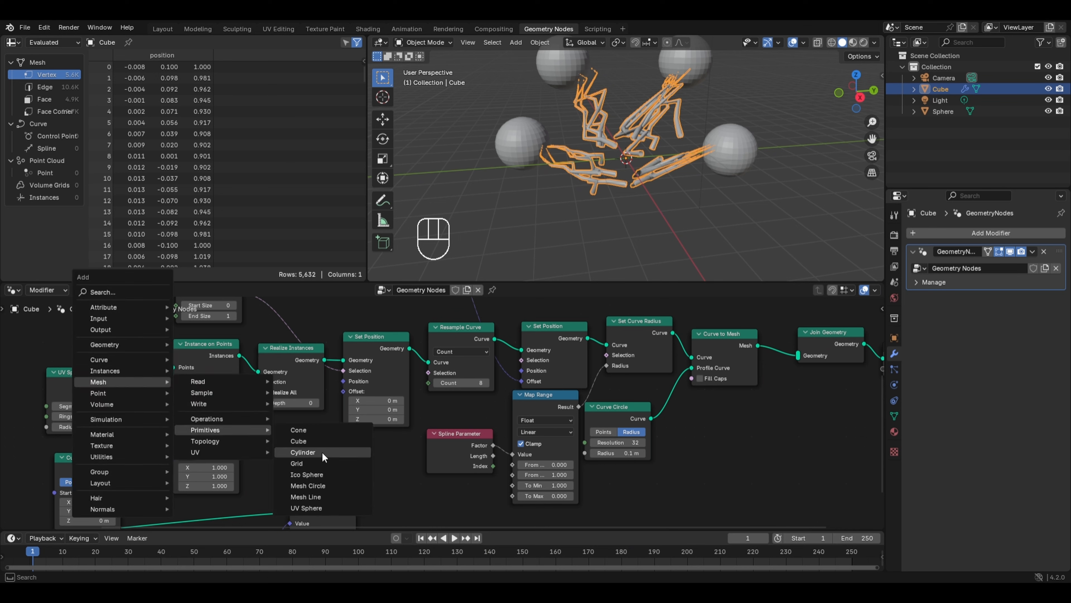
pyautogui.click(312, 506)
pyautogui.click(49, 317)
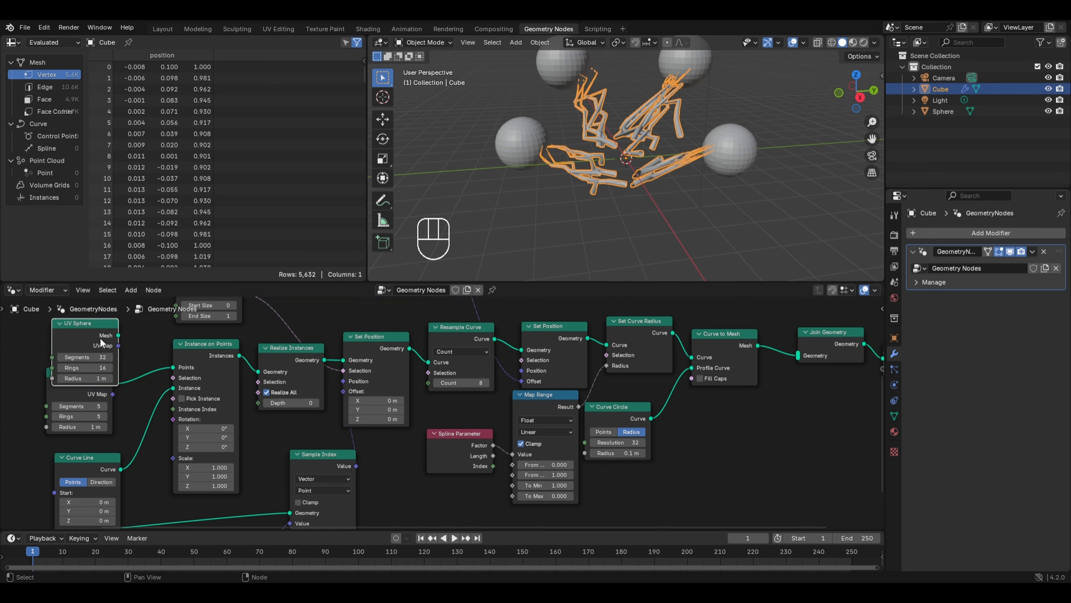
pyautogui.moveTo(119, 336); pyautogui.dragTo(798, 355)
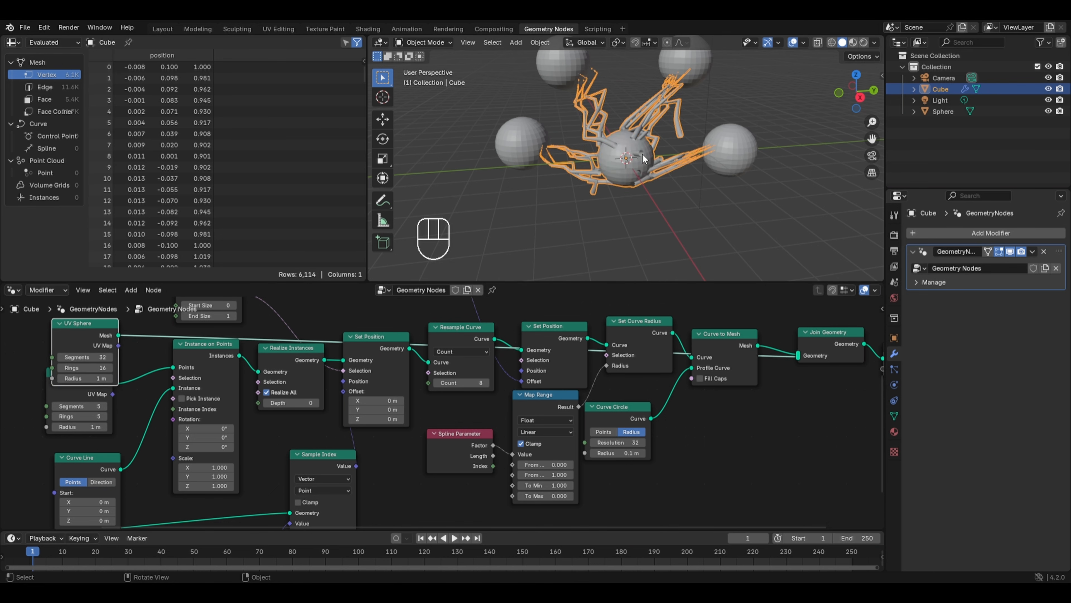
# Step: Reduce the Radius of the UV Sphere node feeding Instance on Points to 0.35 m
pyautogui.scroll(1, 639, 163)
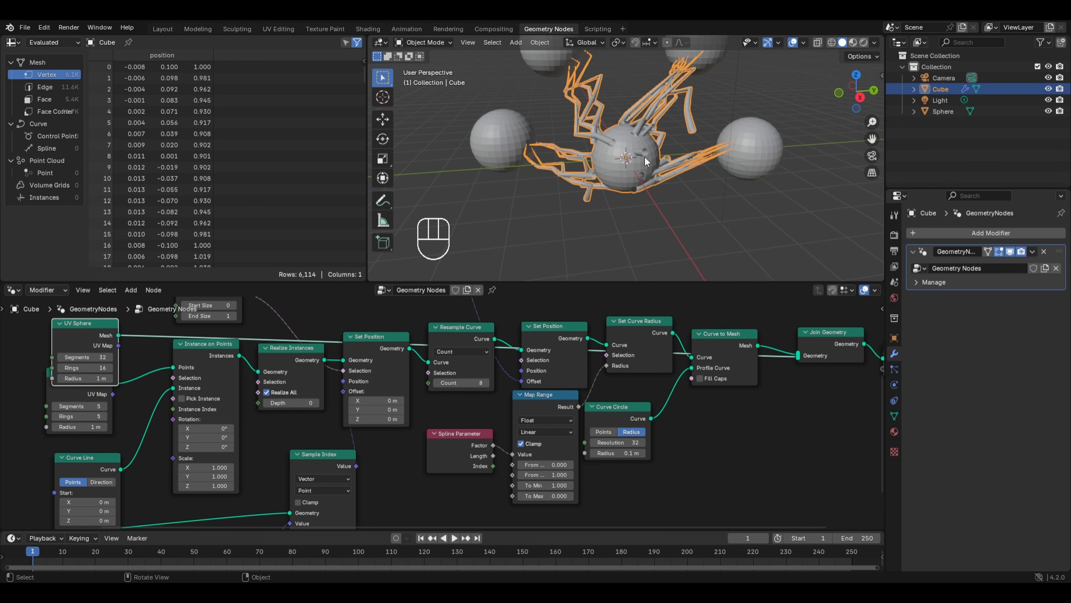
pyautogui.click(66, 393)
pyautogui.moveTo(80, 427); pyautogui.dragTo(40, 427)
# Step: Try moving the Cube object with its joined sphere to test how the tentacles reattach
pyautogui.press('g')
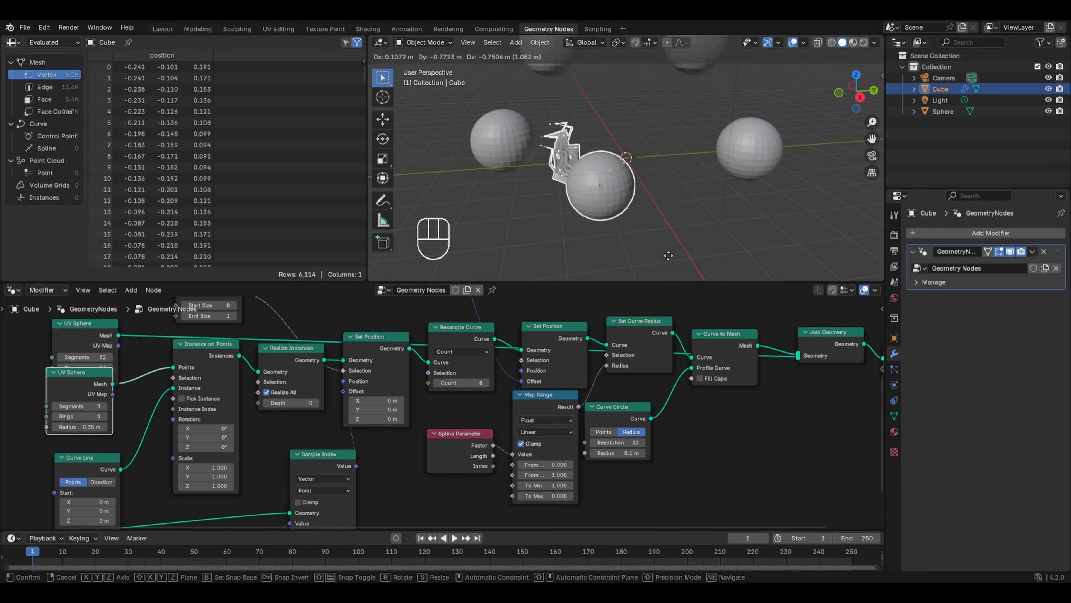
pyautogui.click(708, 186)
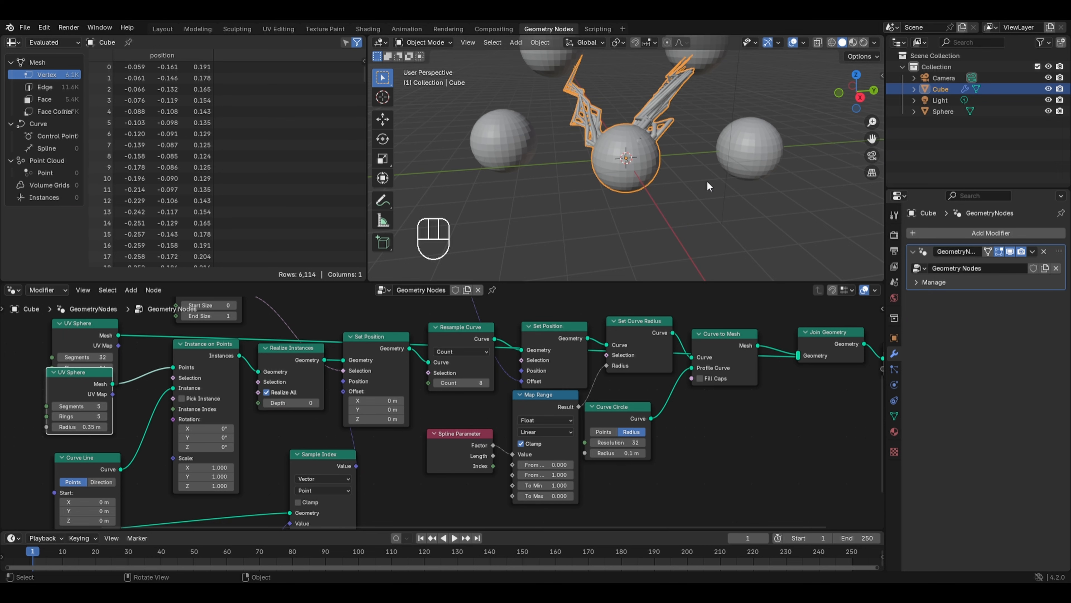
pyautogui.scroll(-1, 707, 185)
# Step: Open the Sphere object containing the surrounding spheres in Edit Mode and save the file
pyautogui.click(724, 148)
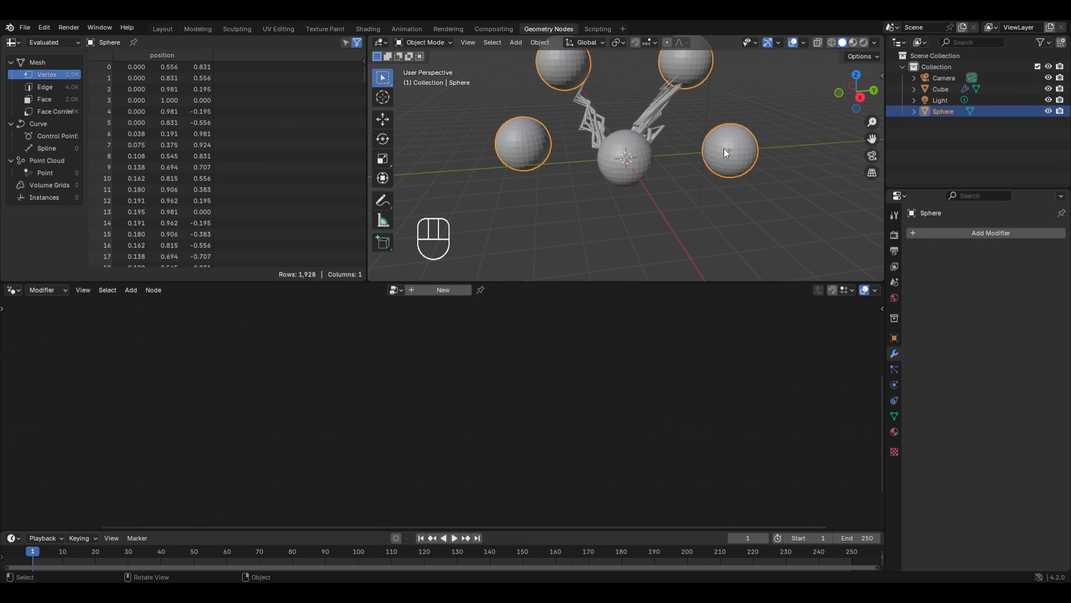
pyautogui.press('Tab')
pyautogui.moveTo(724, 149); pyautogui.dragTo(623, 212, button='middle')
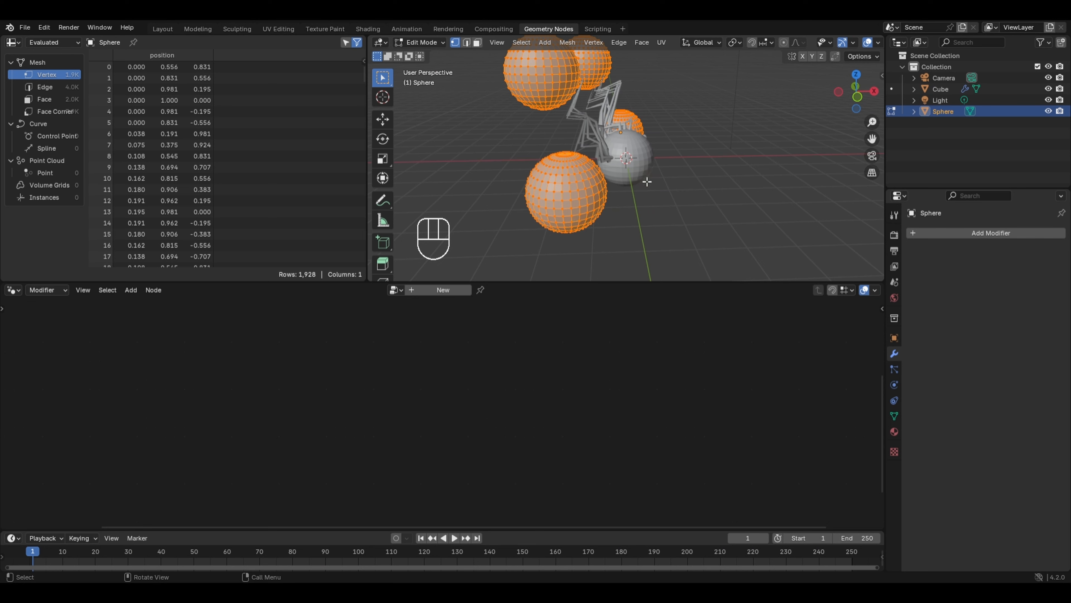
pyautogui.hotkey('ctrl', 's')
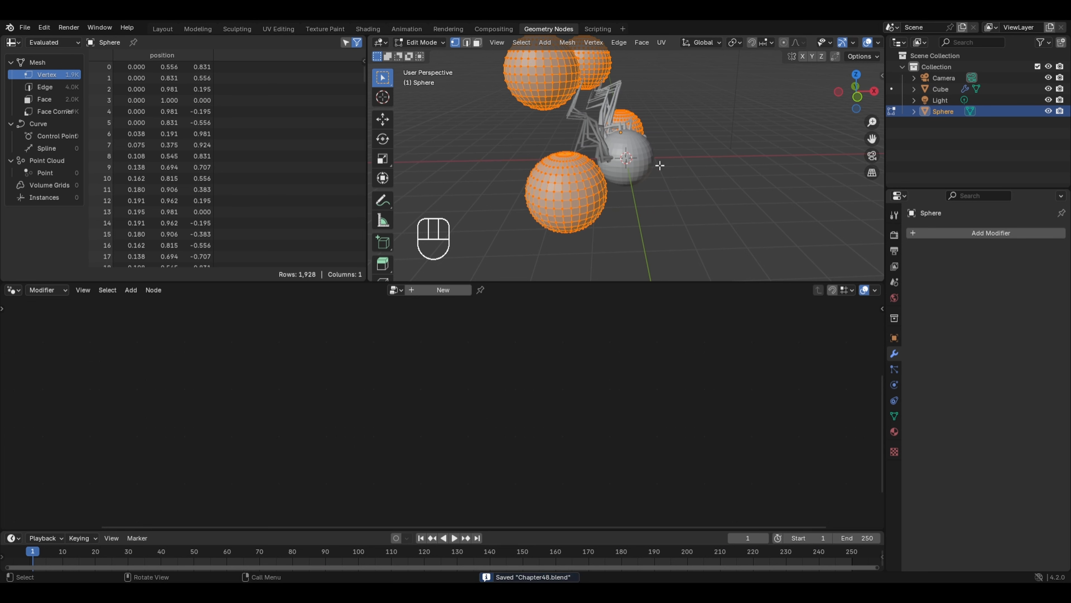
# Step: In top view, move the sphere farthest along negative Y onto the Y axis, in line with the central sphere
pyautogui.press('KP_7')
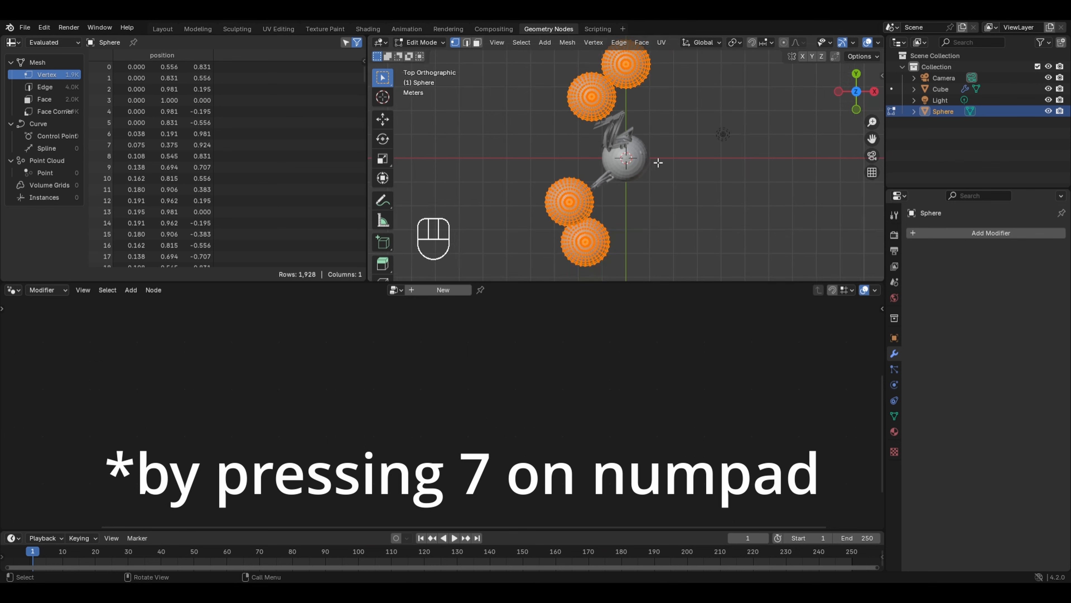
pyautogui.click(779, 171)
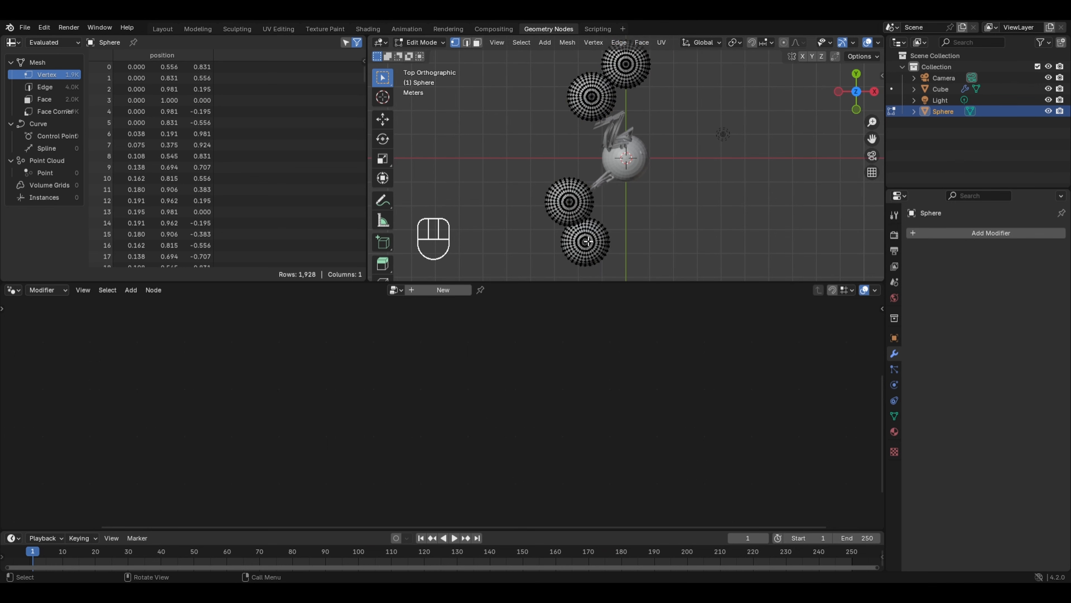
pyautogui.press('l')
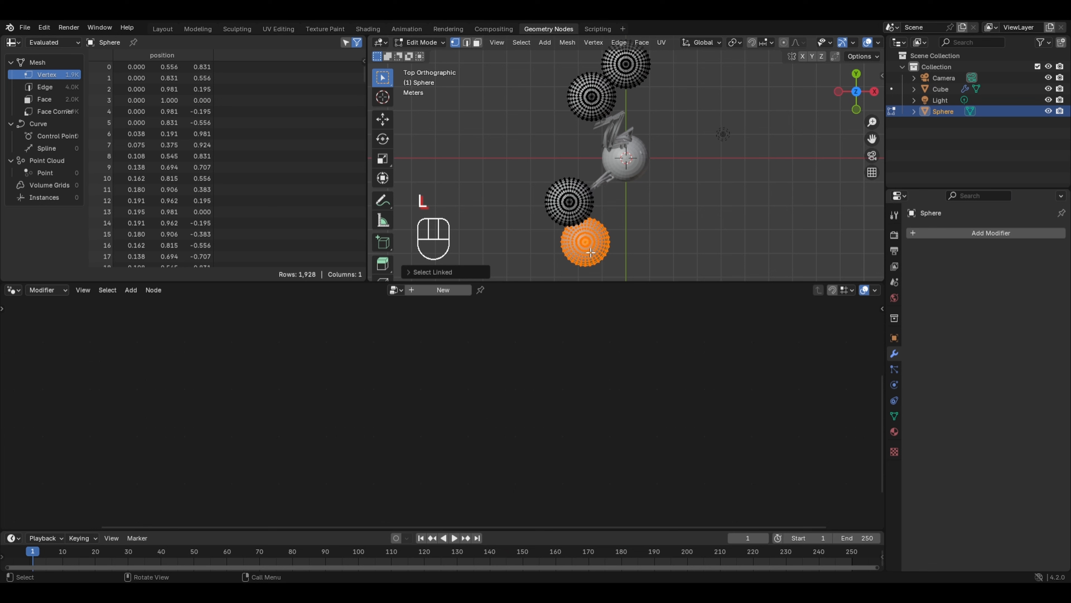
pyautogui.press('g')
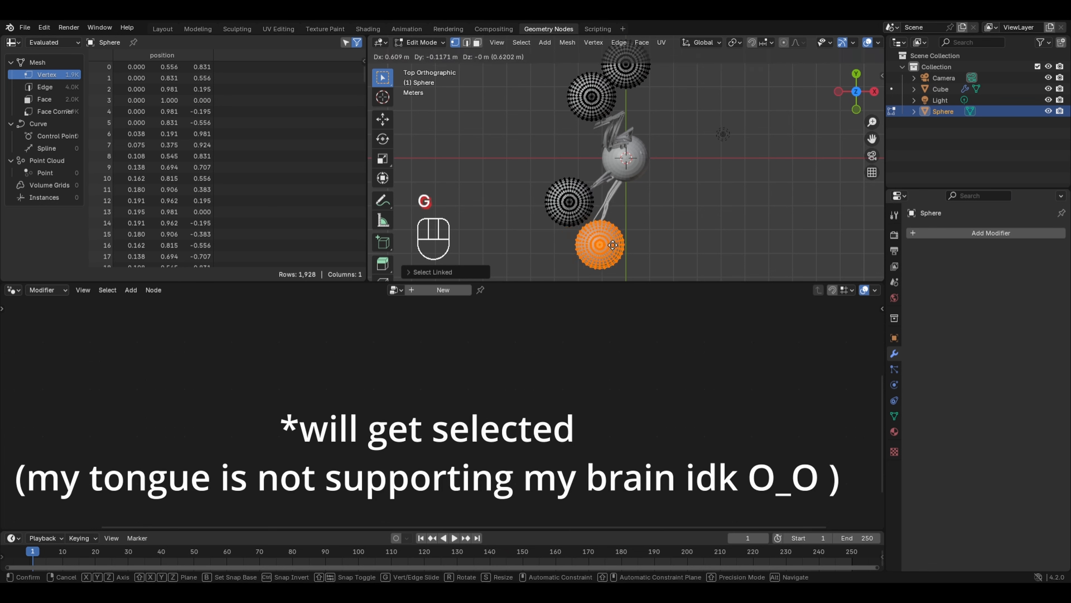
pyautogui.click(634, 253)
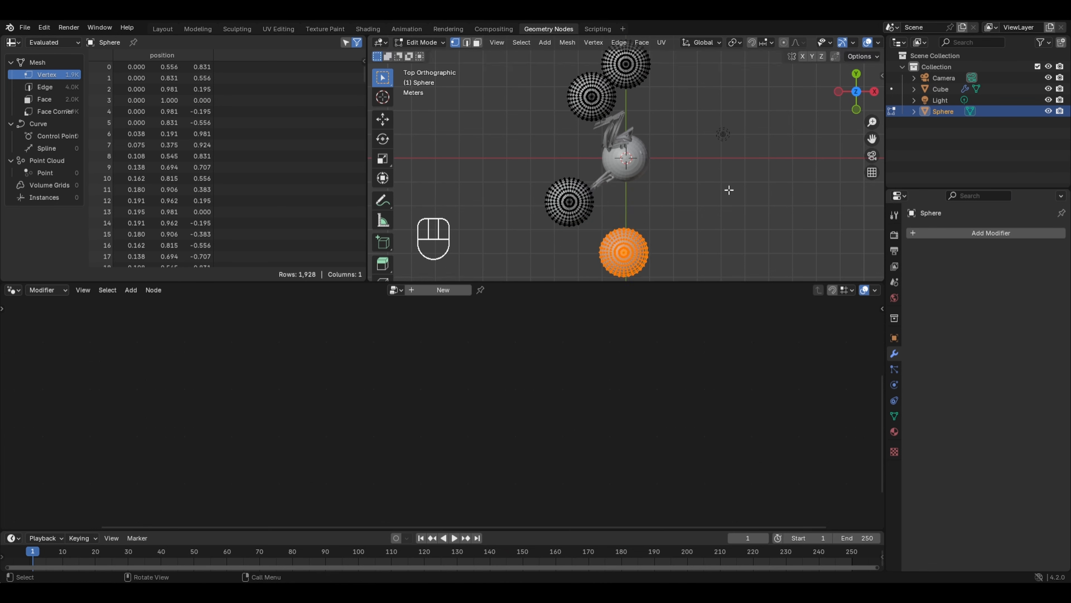
pyautogui.click(728, 190)
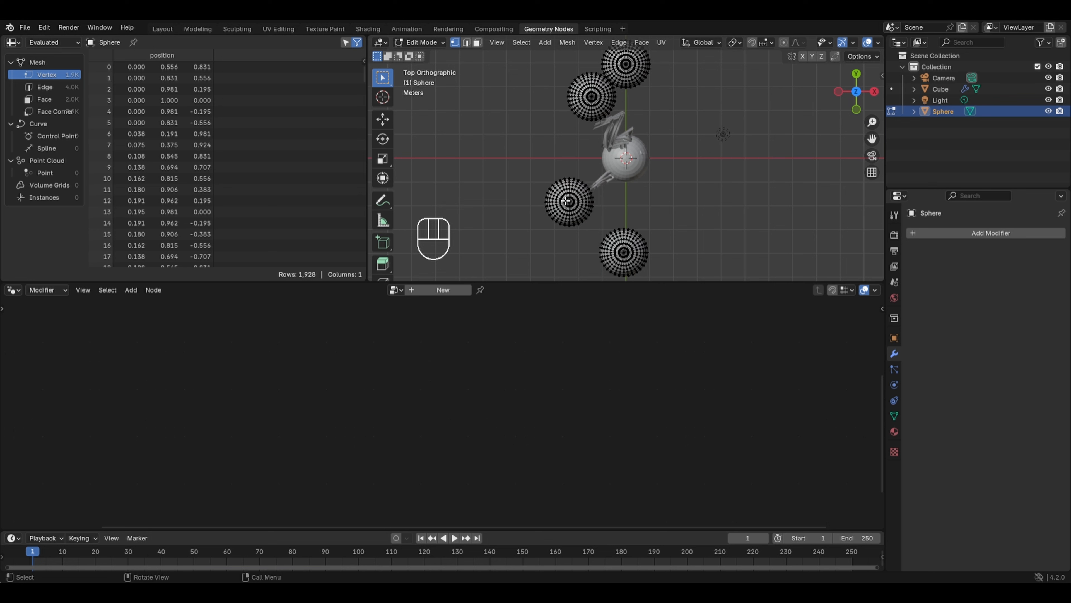
# Step: Move the off-axis sphere on the negative Y side into line with the central sphere, and shift it farther along negative Y
pyautogui.press('l')
pyautogui.press('g')
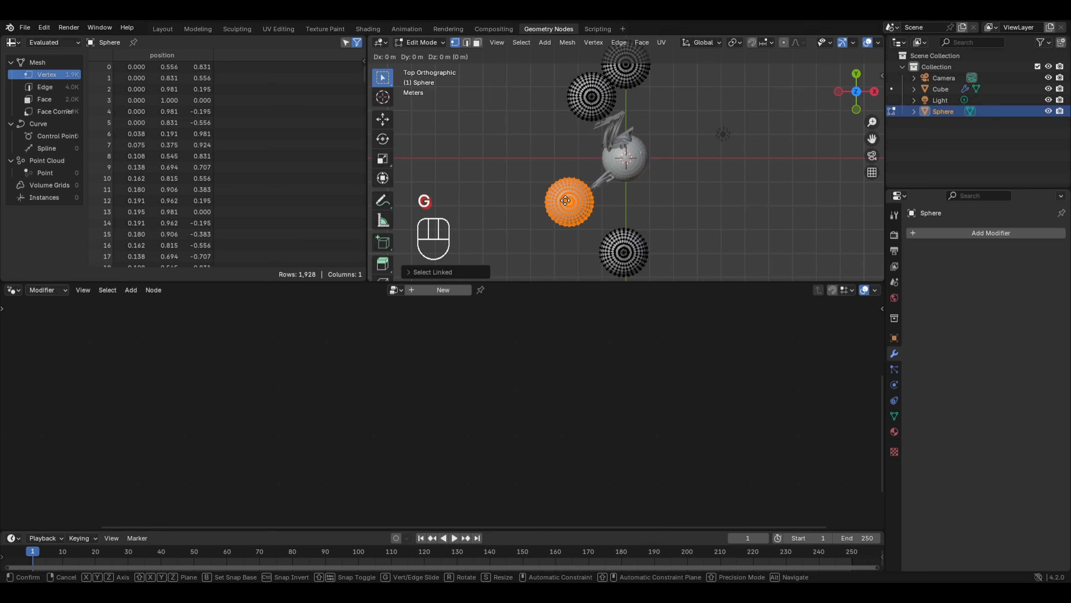
pyautogui.press('x')
pyautogui.press('y')
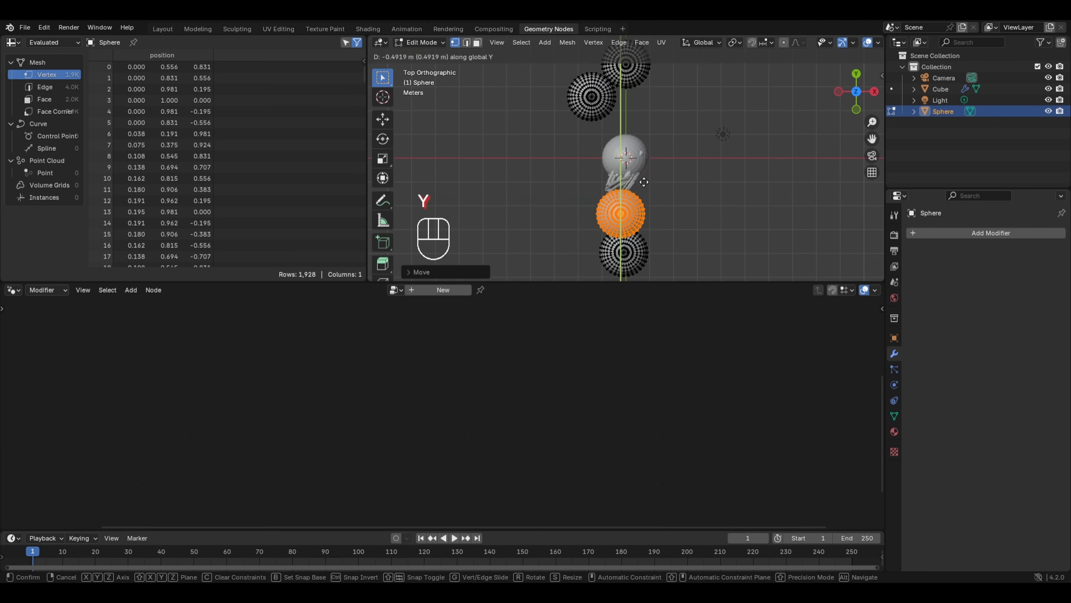
pyautogui.click(645, 192)
pyautogui.click(654, 136)
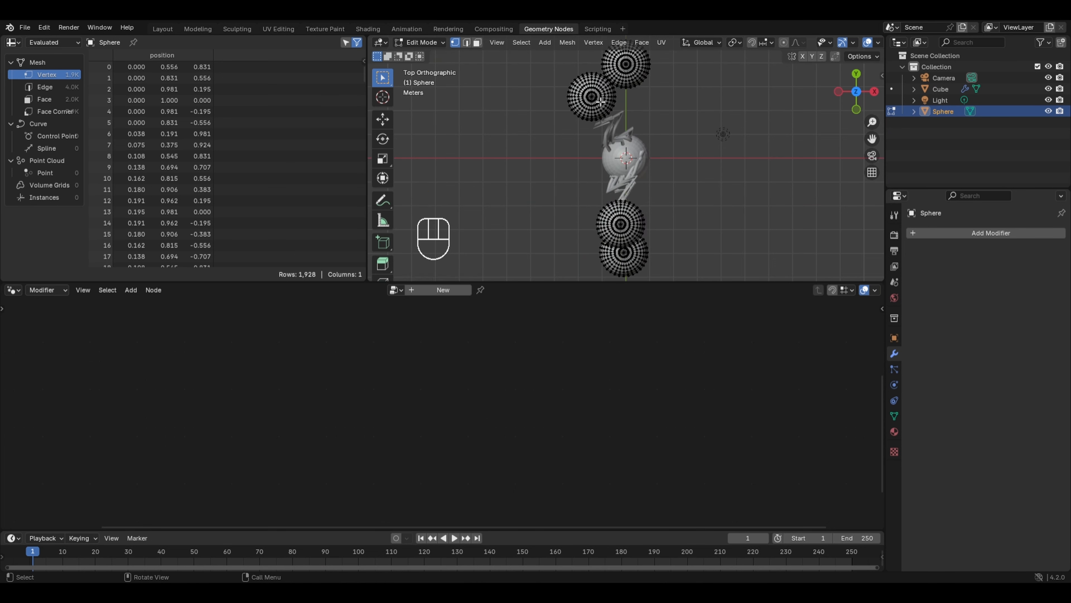
# Step: In top view, move the nearer positive-Y sphere about 1.2 m along X onto the Y axis, and nudge the farther one toward it
pyautogui.press('l')
pyautogui.press('g')
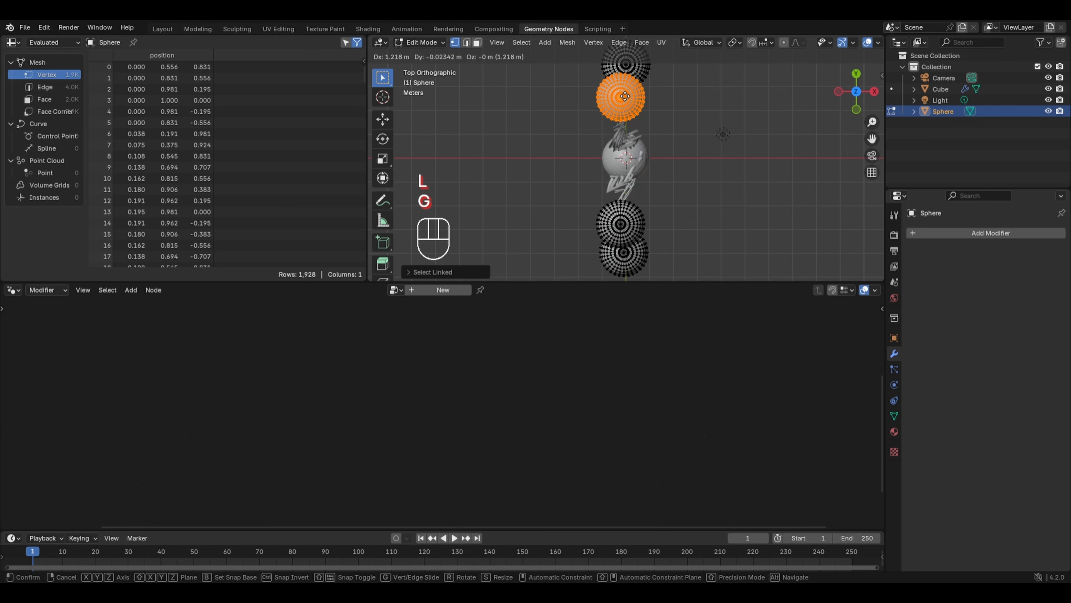
pyautogui.click(625, 96)
pyautogui.keyDown('shift'); pyautogui.moveTo(625, 96); pyautogui.dragTo(640, 116, button='middle'); pyautogui.keyUp('shift')
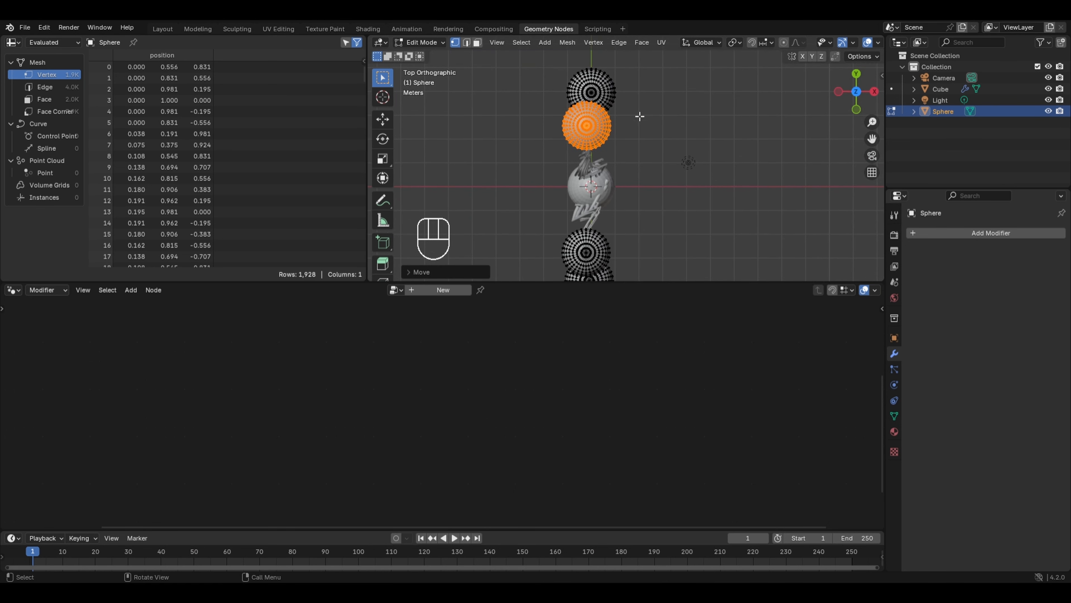
pyautogui.click(674, 92)
pyautogui.press('l')
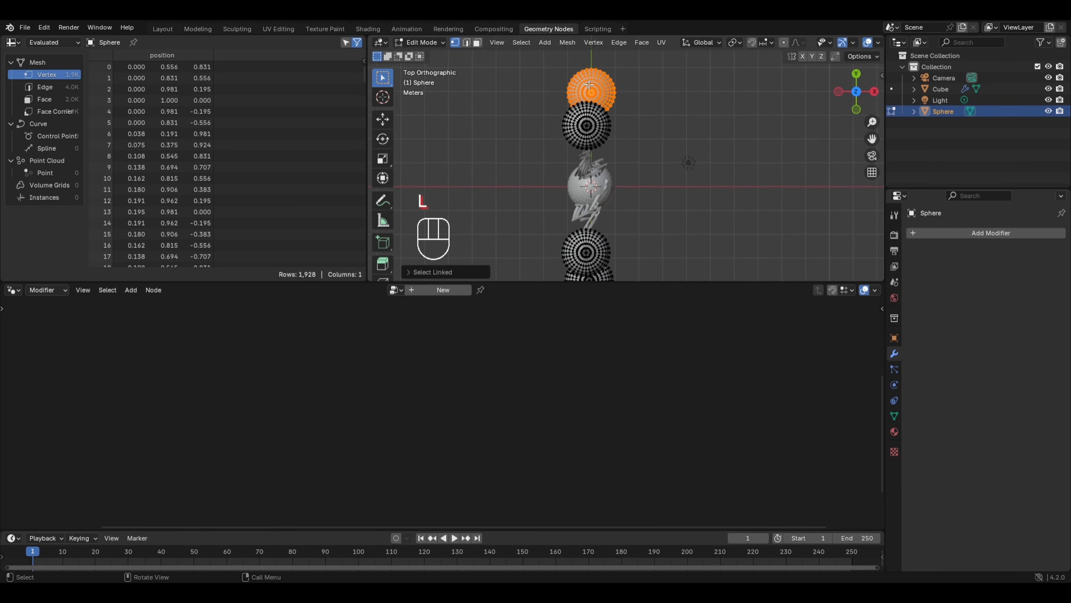
pyautogui.press('g')
pyautogui.click(584, 101)
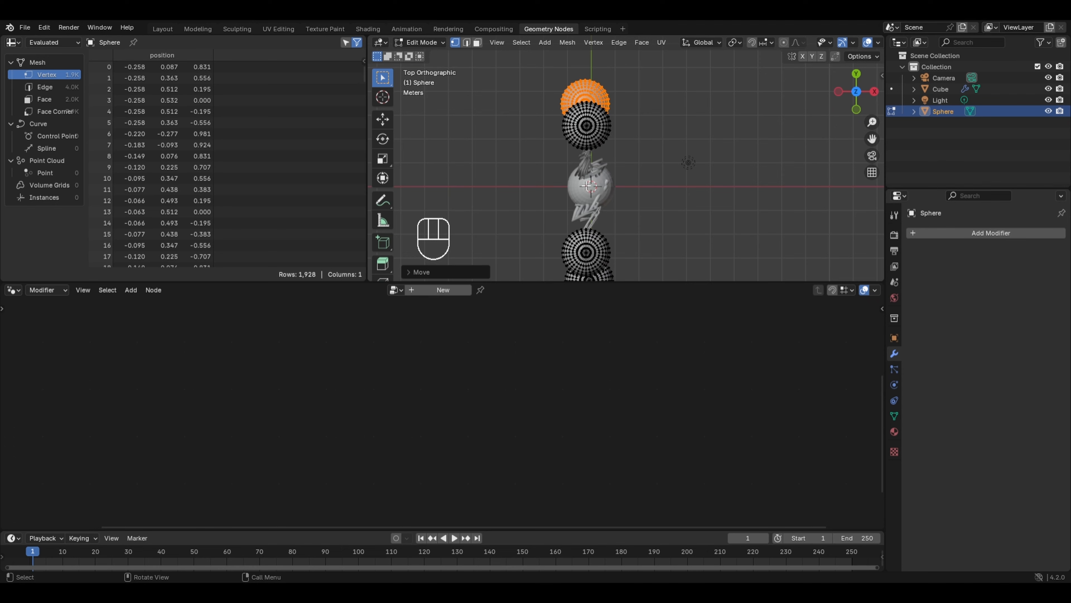
# Step: Move the lower sphere on the negative Y side about 0.39 m along Y toward the center and return to Object Mode
pyautogui.moveTo(592, 219); pyautogui.dragTo(694, 123, button='middle')
pyautogui.click(713, 158)
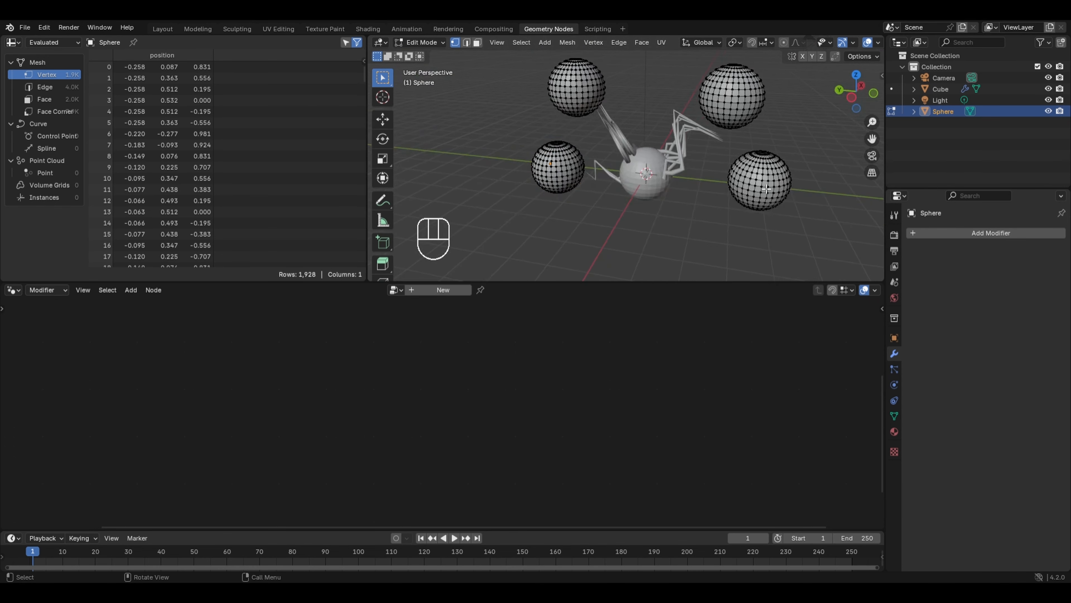
pyautogui.press('l')
pyautogui.press('g')
pyautogui.press('y')
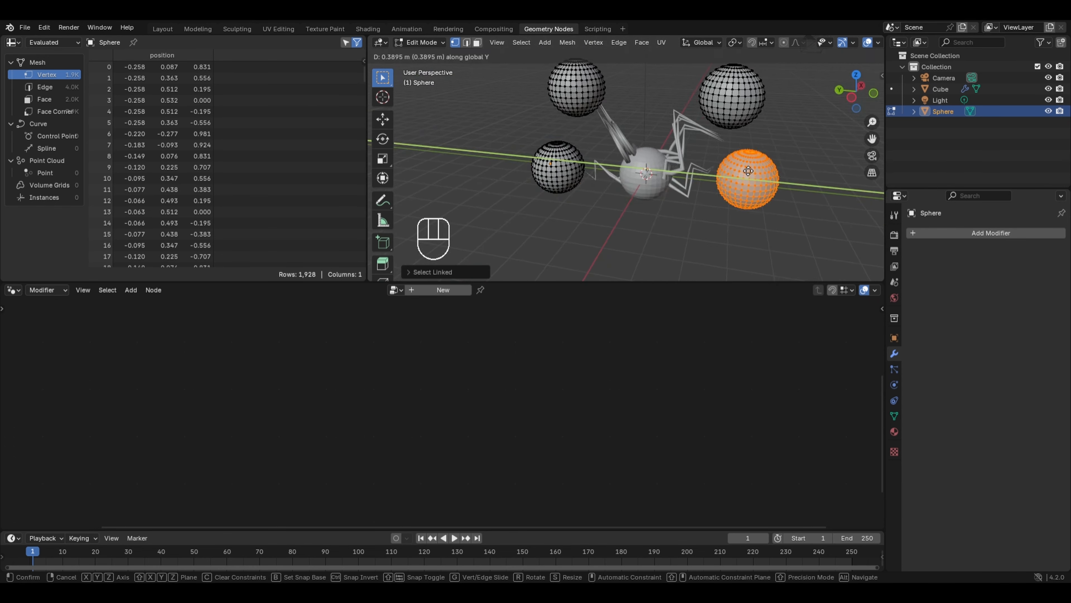
pyautogui.click(749, 171)
pyautogui.moveTo(748, 171); pyautogui.dragTo(636, 198, button='middle')
pyautogui.press('Tab')
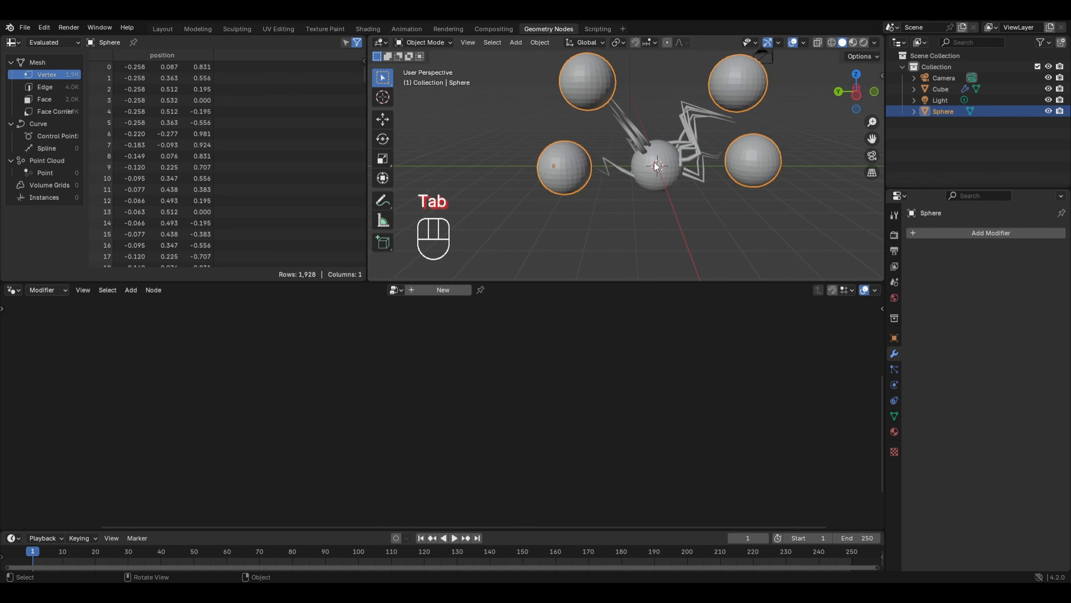
# Step: Select the Cube object and try rotating it to test how the tentacles reattach to the surrounding spheres
pyautogui.click(656, 165)
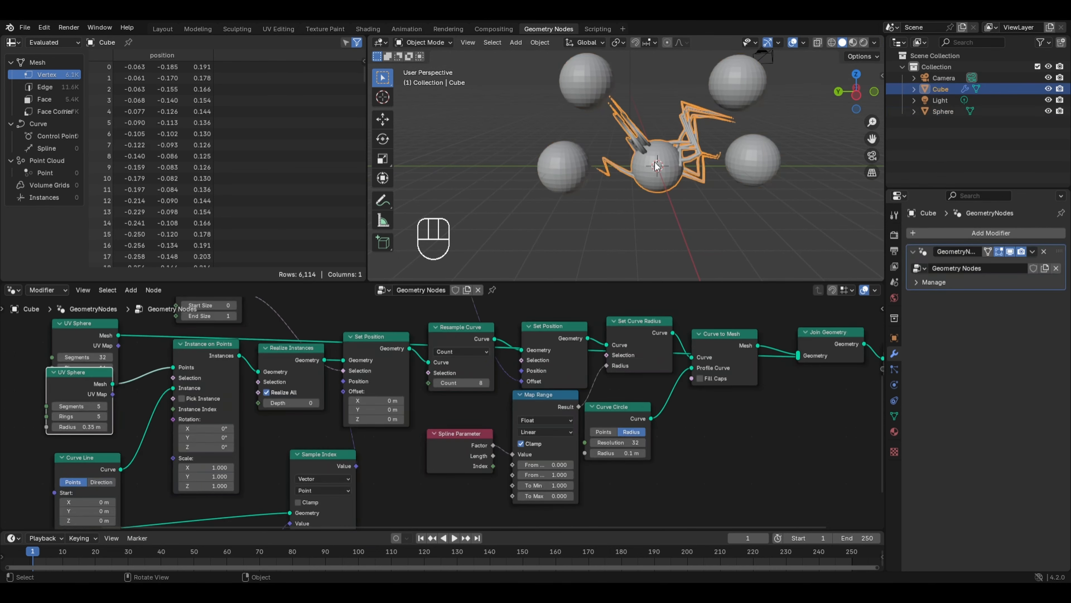
pyautogui.press('r')
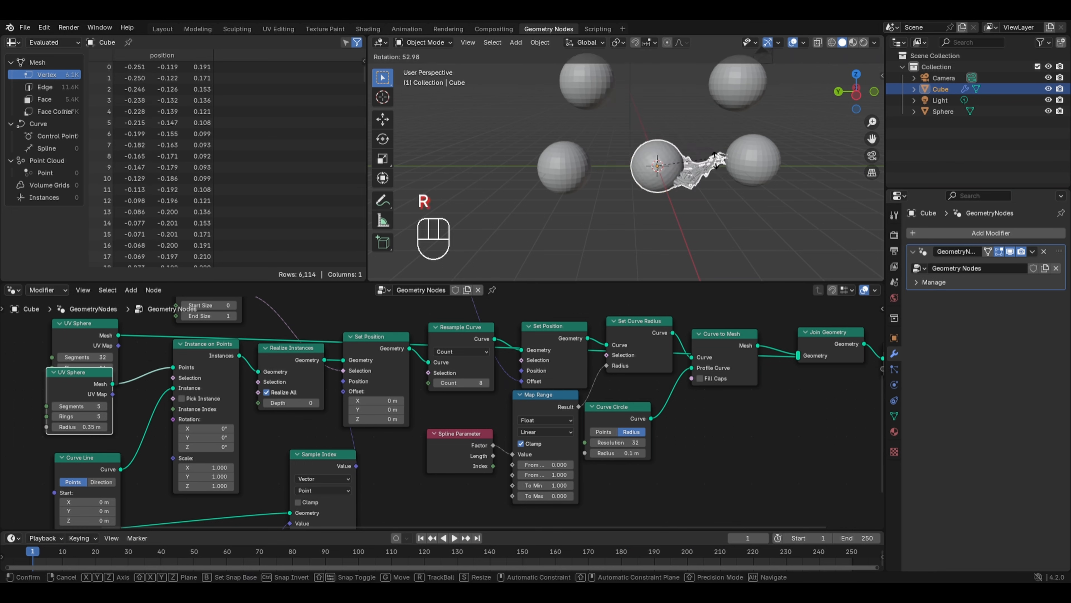
pyautogui.click(674, 81)
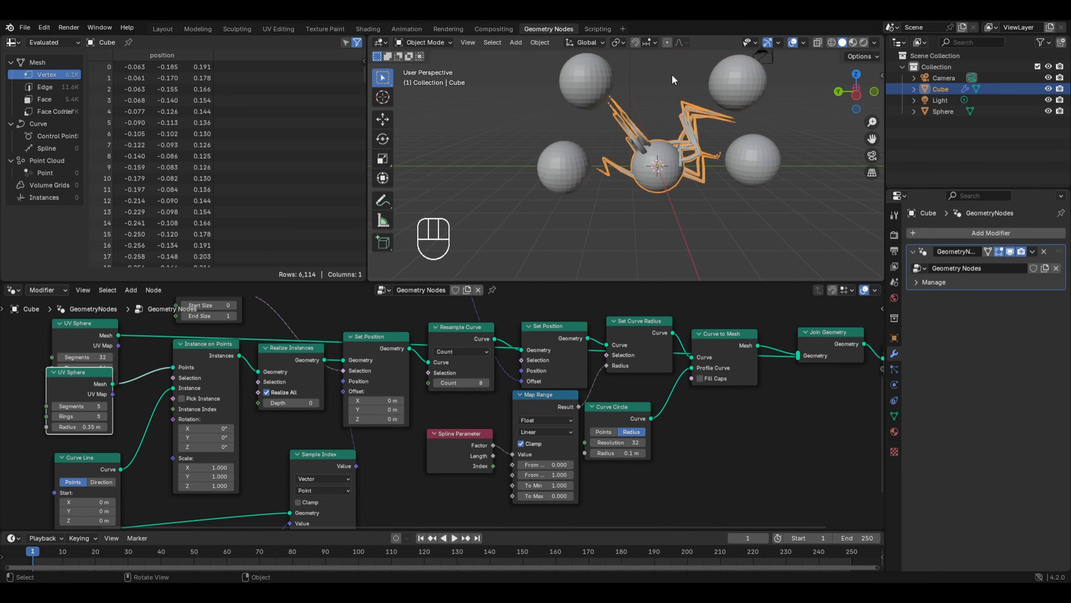
# Step: Keyframe the Cube's rotation at 0° on frame 1 and at 1800° on all three axes on frame 120
pyautogui.press('n')
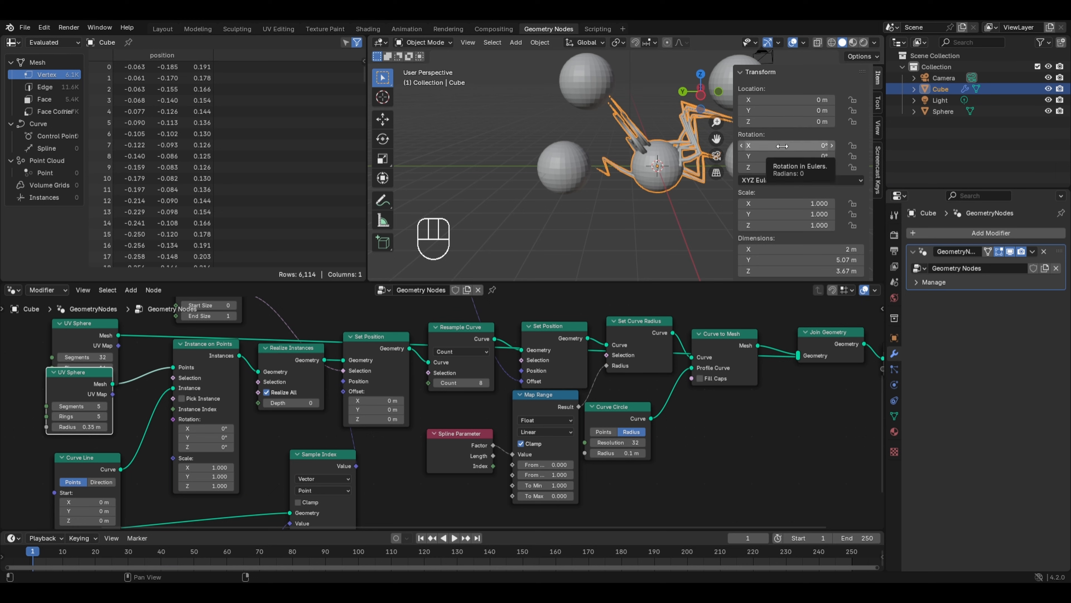
pyautogui.press('i')
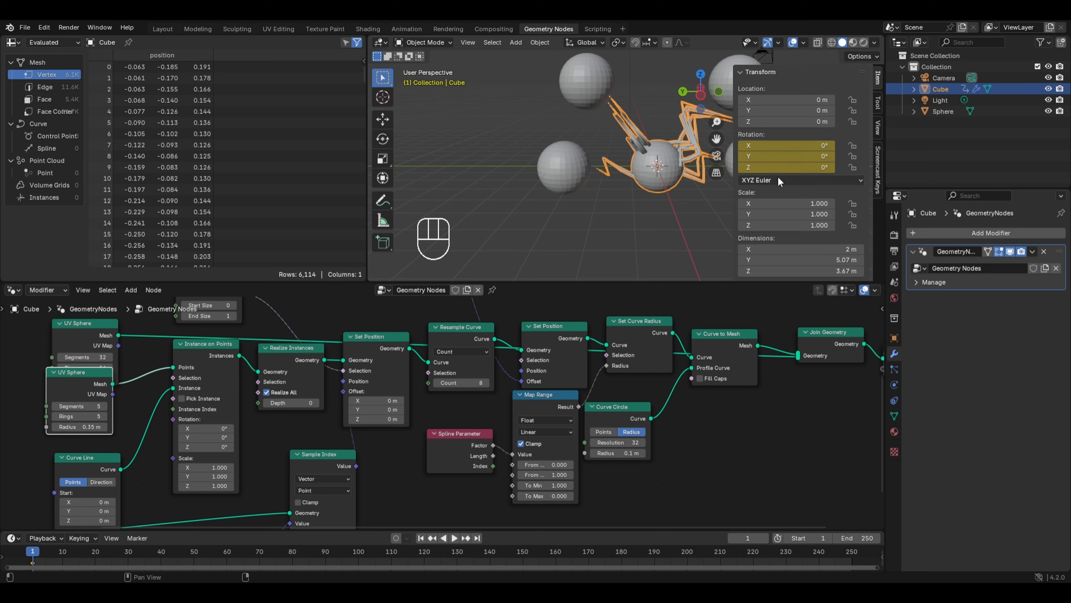
pyautogui.moveTo(42, 554); pyautogui.dragTo(428, 553)
pyautogui.moveTo(786, 150); pyautogui.dragTo(787, 168)
pyautogui.write('1800')
pyautogui.press('Return')
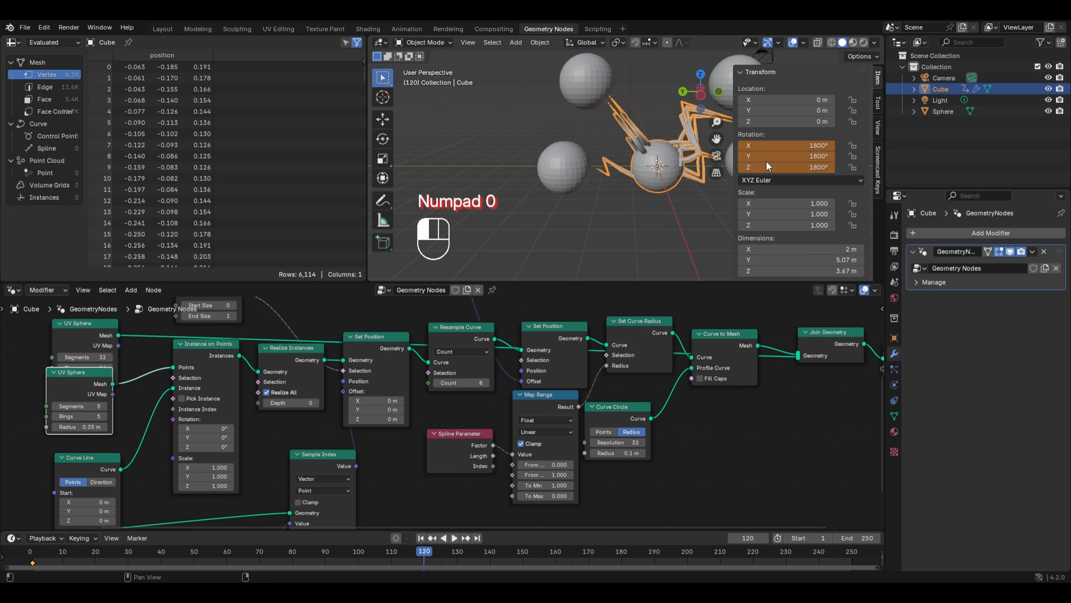
pyautogui.press('i')
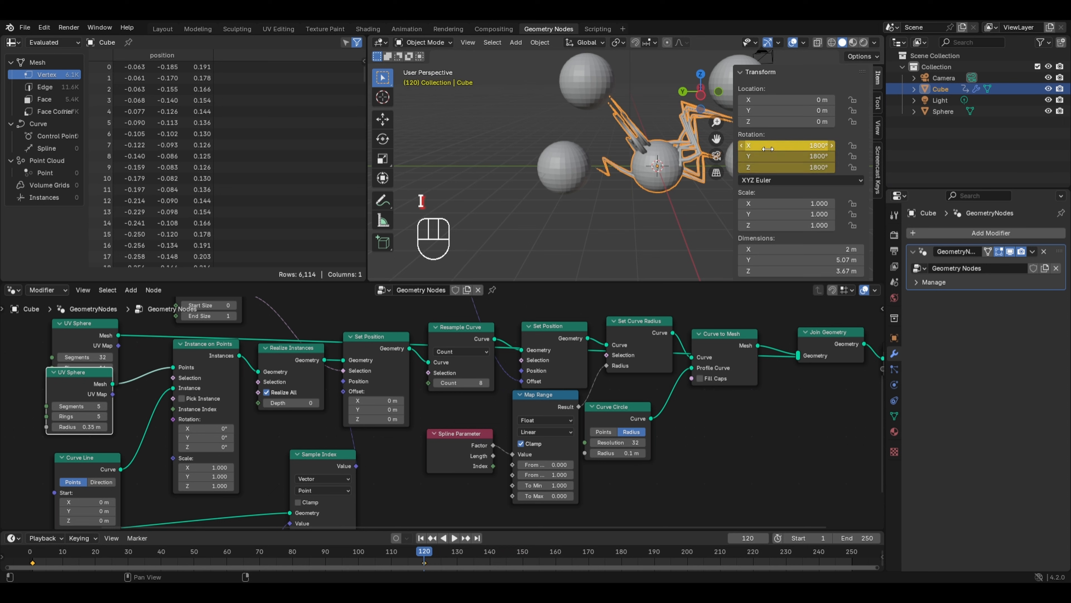
# Step: Play the Cube's rotation animation from the beginning through its last keyframe, and hide the transform values
pyautogui.click(31, 555)
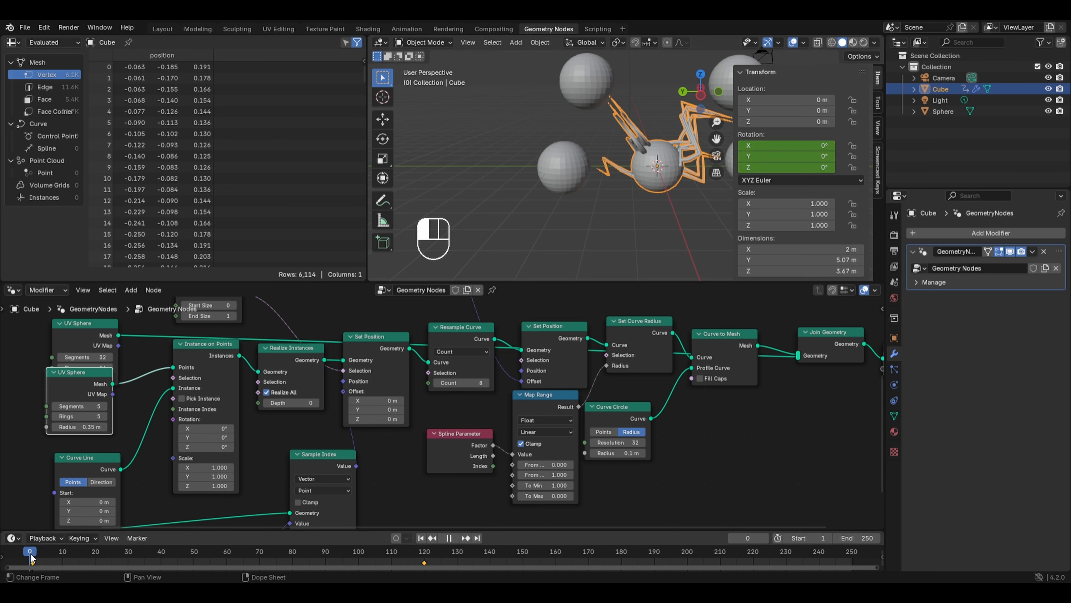
pyautogui.press('space')
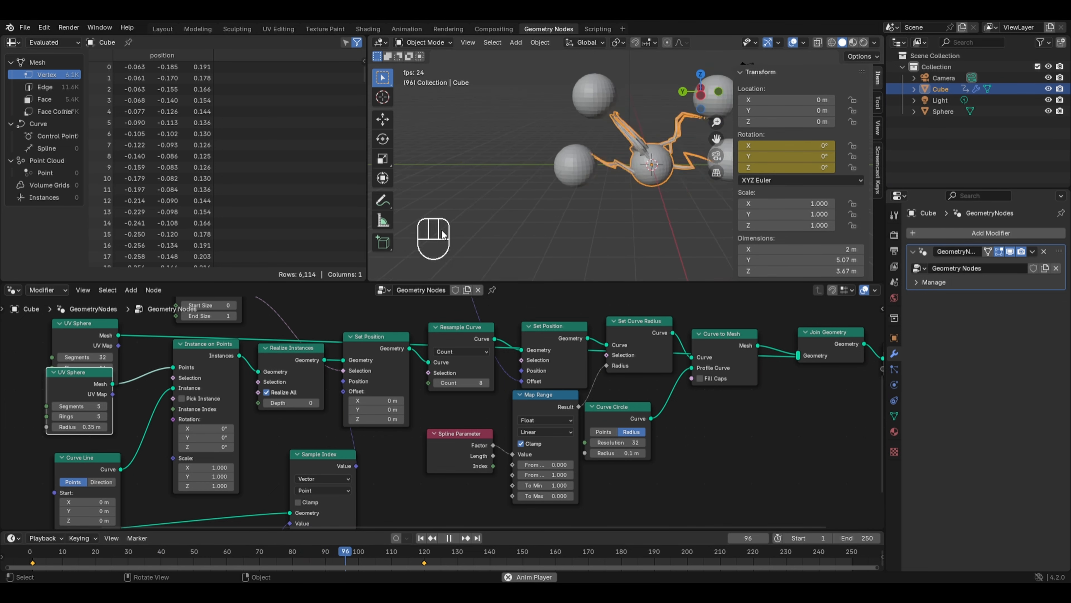
pyautogui.press('space')
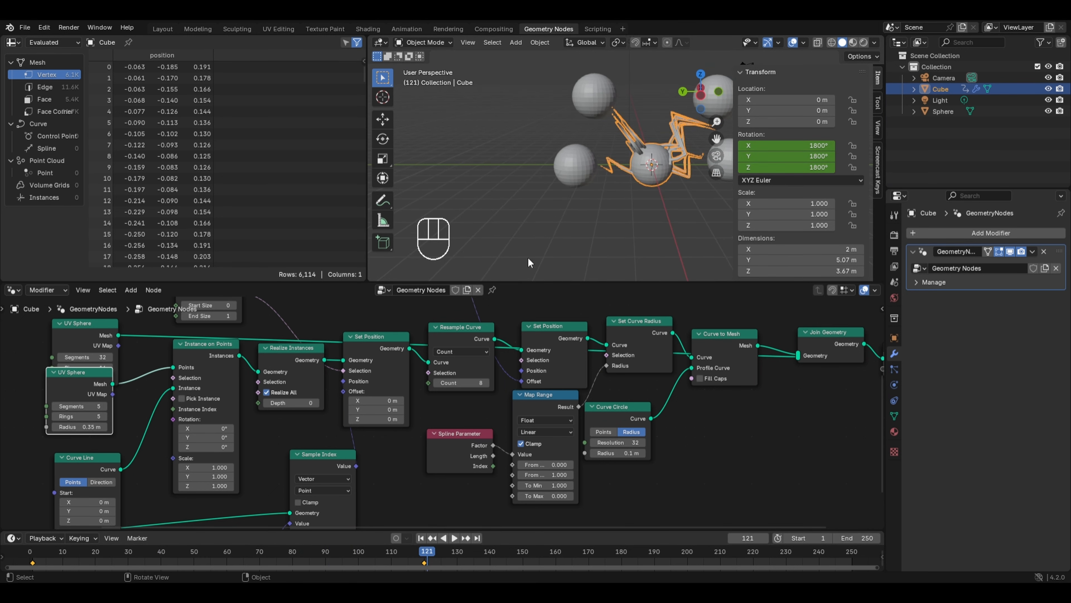
pyautogui.moveTo(532, 186); pyautogui.dragTo(561, 210, button='middle')
pyautogui.press('n')
pyautogui.press('n')
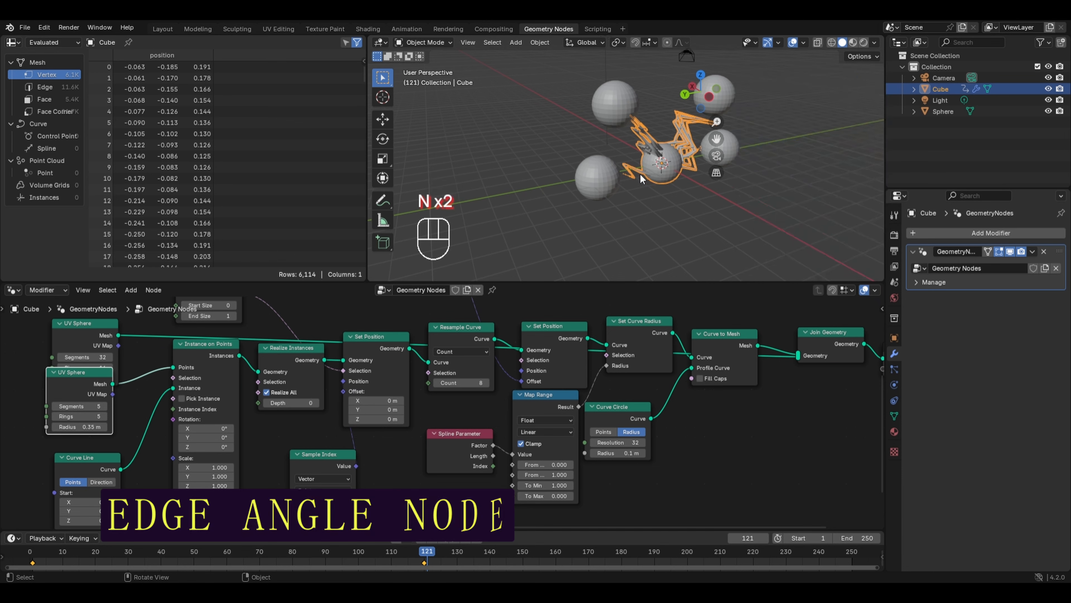
# Step: Add a plane and move it along negative X, clear of the spheres and tentacles
pyautogui.keyDown('shift'); pyautogui.moveTo(641, 179); pyautogui.dragTo(601, 130, button='middle'); pyautogui.keyUp('shift')
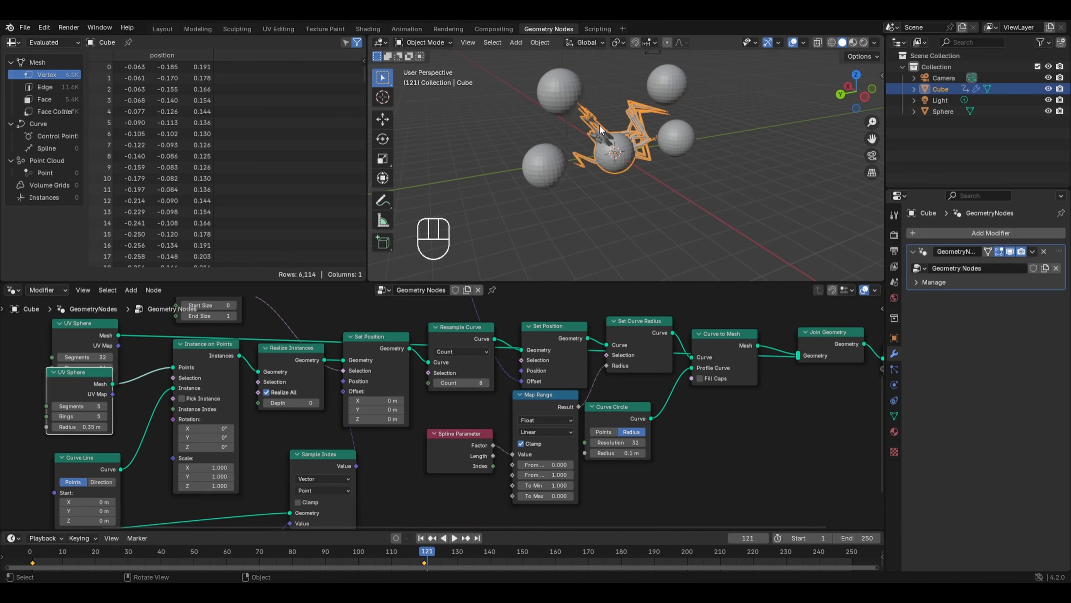
pyautogui.hotkey('shift', 'a')
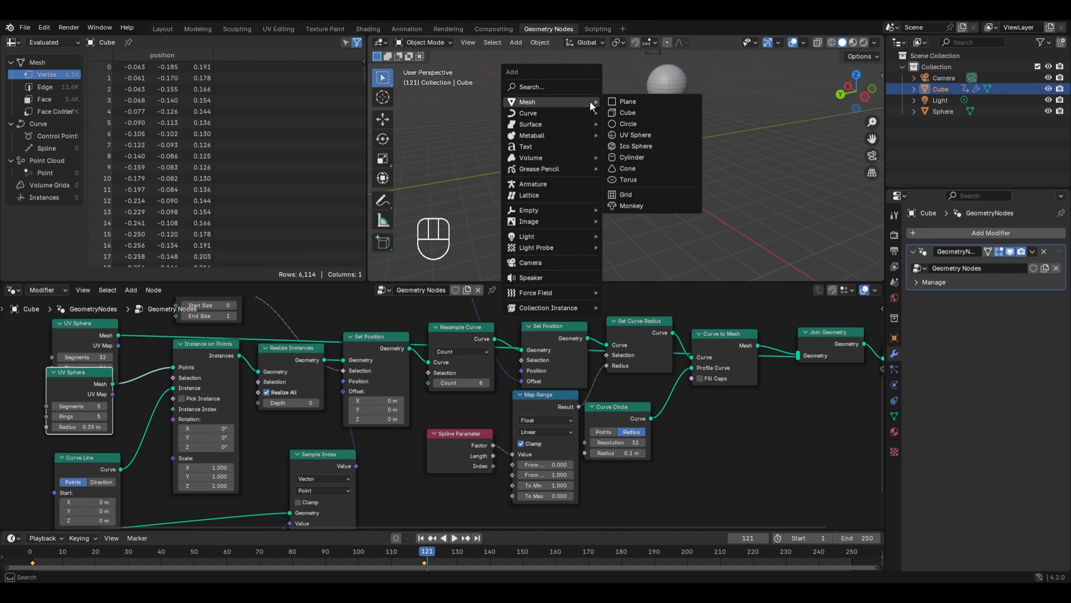
pyautogui.click(615, 101)
pyautogui.press('g')
pyautogui.press('x')
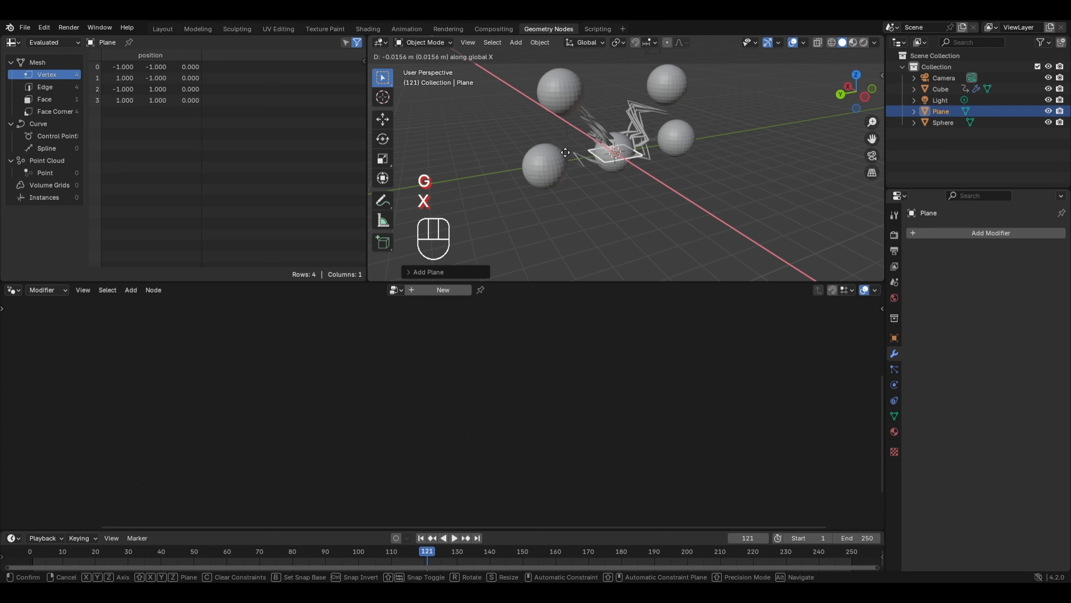
pyautogui.click(684, 213)
# Step: Extrude the plane's negative-X edge outward and down, about 1.12 m in X and 1.19 m in Z, to form a bent second face
pyautogui.press('Tab')
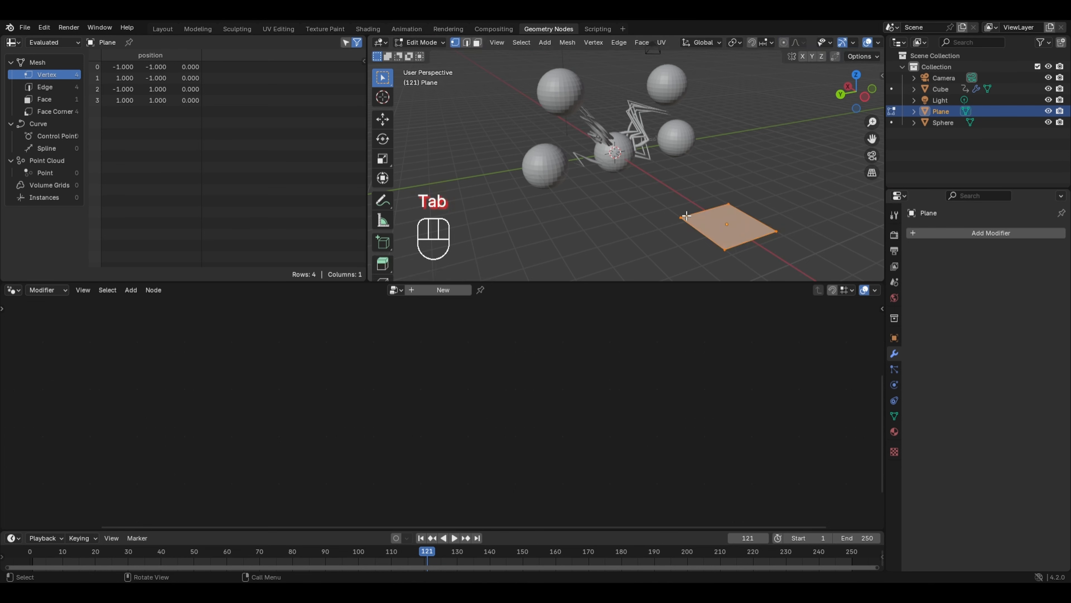
pyautogui.press('2')
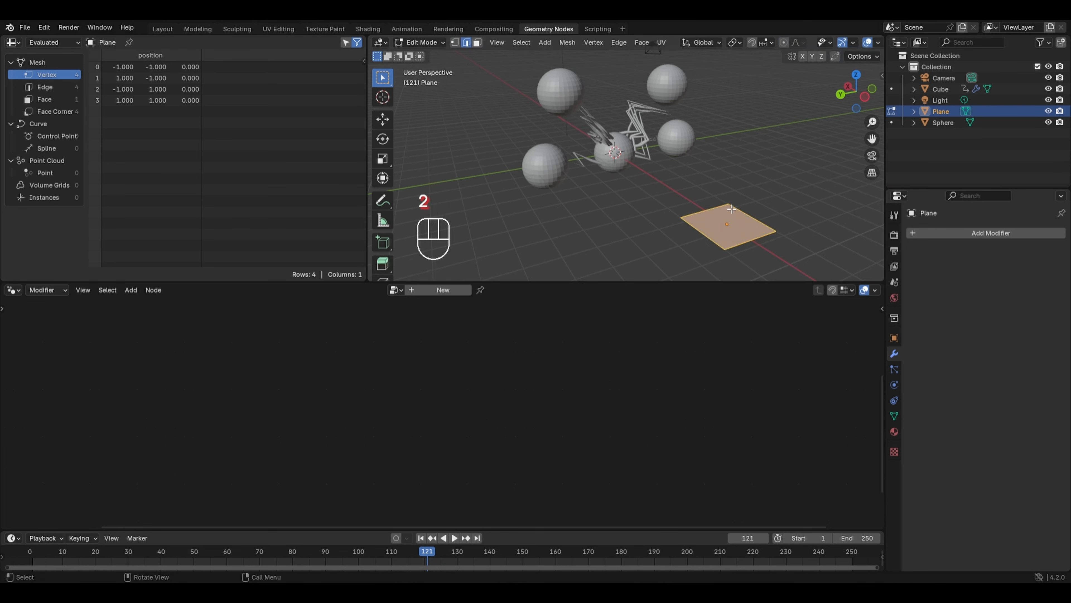
pyautogui.click(747, 241)
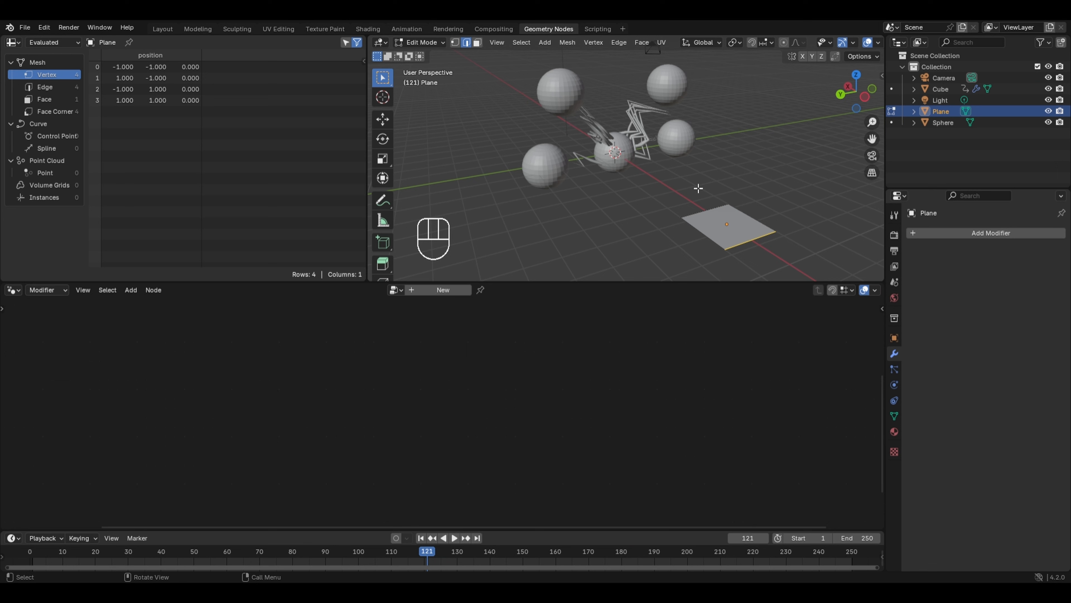
pyautogui.press('KP_1')
pyautogui.keyDown('shift'); pyautogui.moveTo(488, 171); pyautogui.dragTo(734, 203, button='middle'); pyautogui.keyUp('shift')
pyautogui.press('e')
pyautogui.click(605, 182)
pyautogui.moveTo(605, 182); pyautogui.dragTo(692, 185, button='middle')
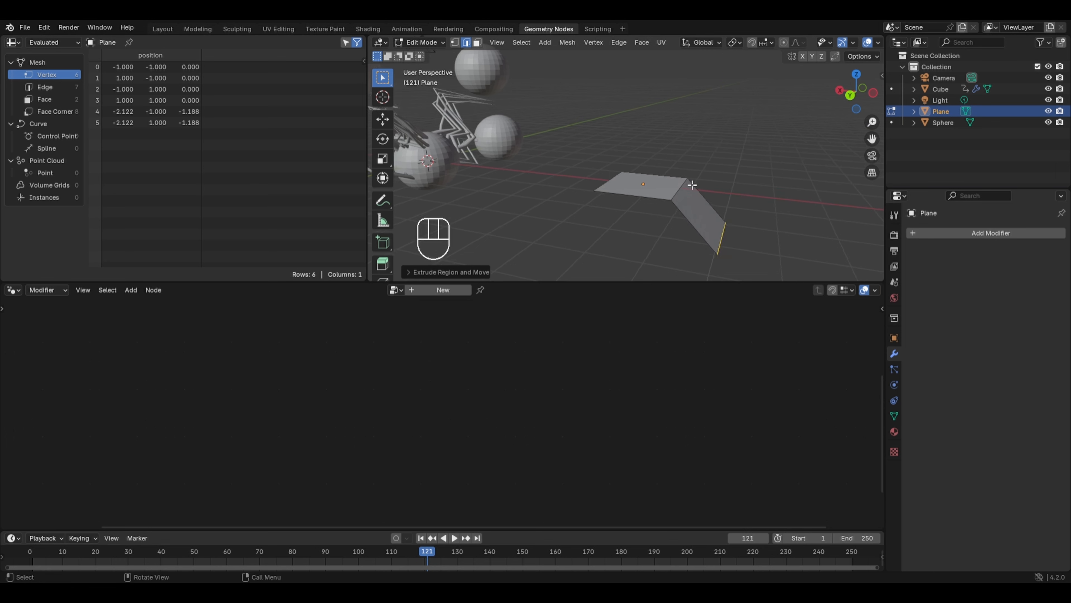
pyautogui.press('Tab')
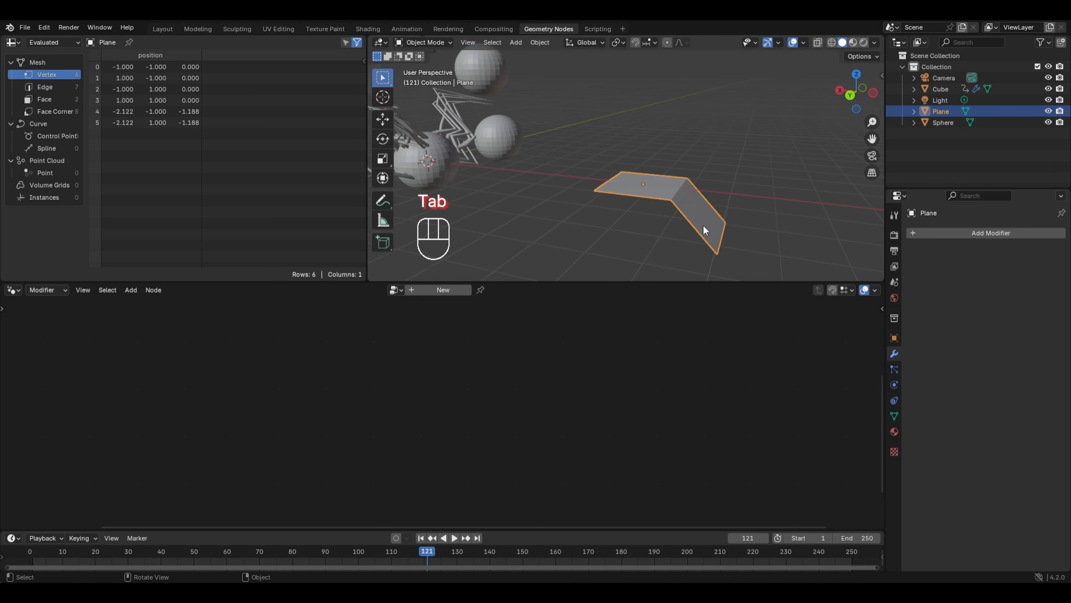
# Step: Create a new geometry node group on the plane and add an Edge Angle node above Group Input
pyautogui.click(439, 289)
pyautogui.moveTo(191, 383); pyautogui.dragTo(611, 392, button='middle')
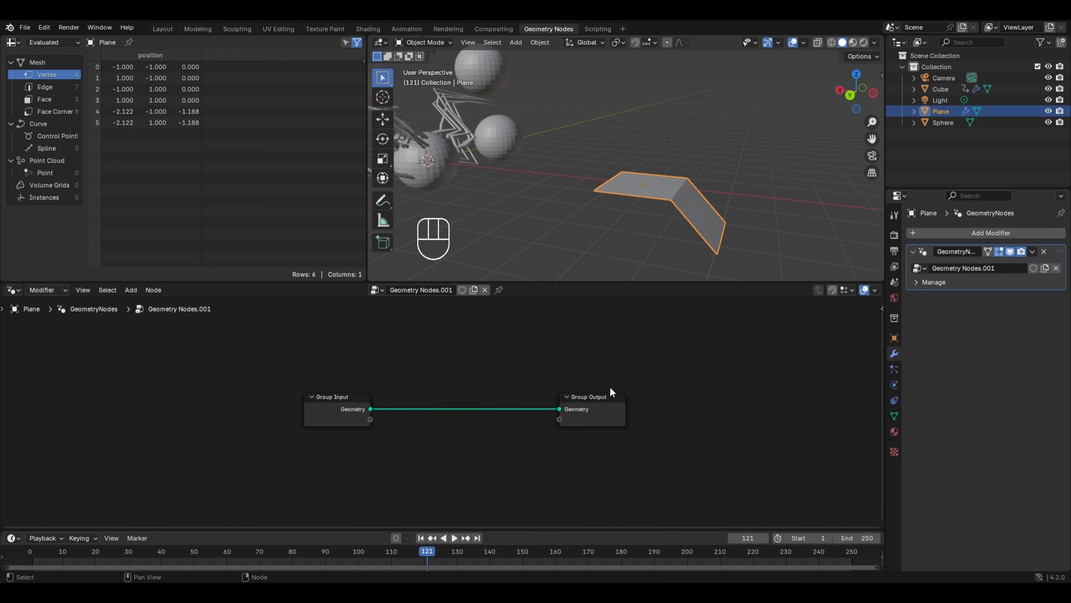
pyautogui.hotkey('shift', 'a')
pyautogui.moveTo(379, 356)
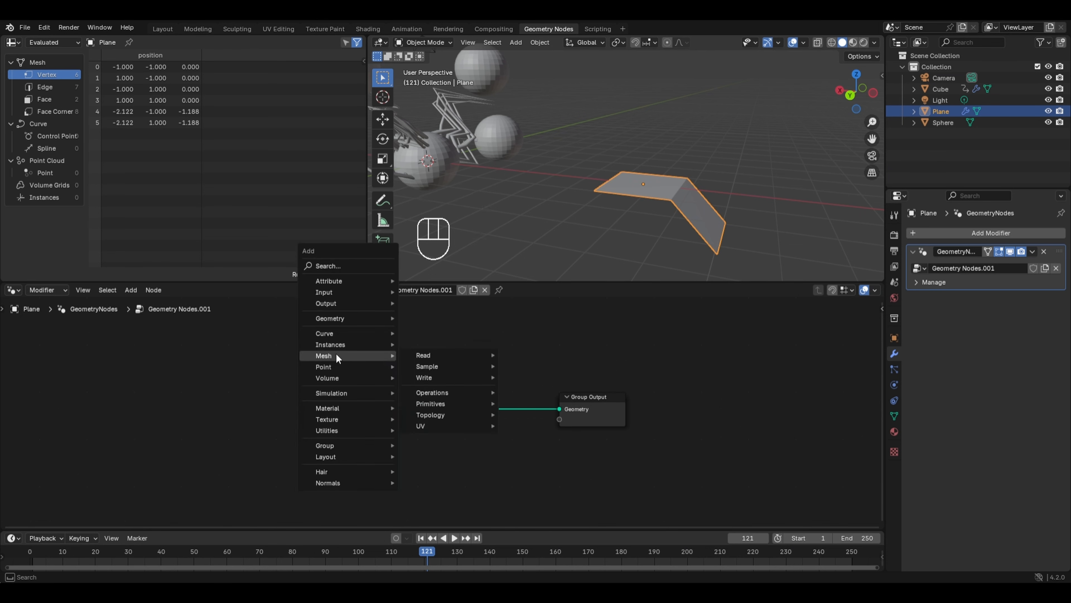
pyautogui.moveTo(419, 355)
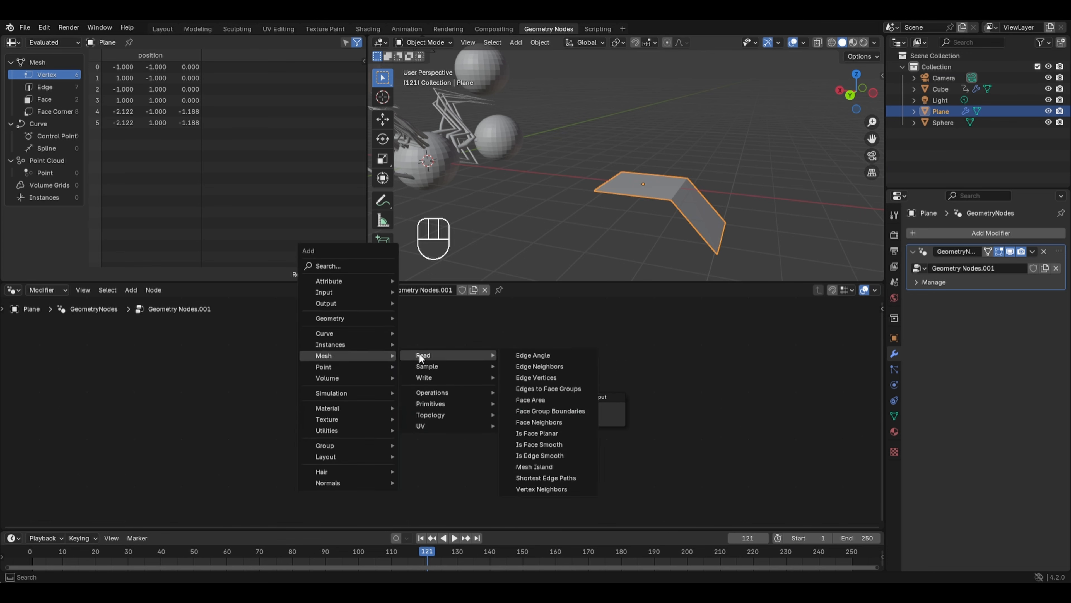
pyautogui.click(525, 354)
pyautogui.click(365, 359)
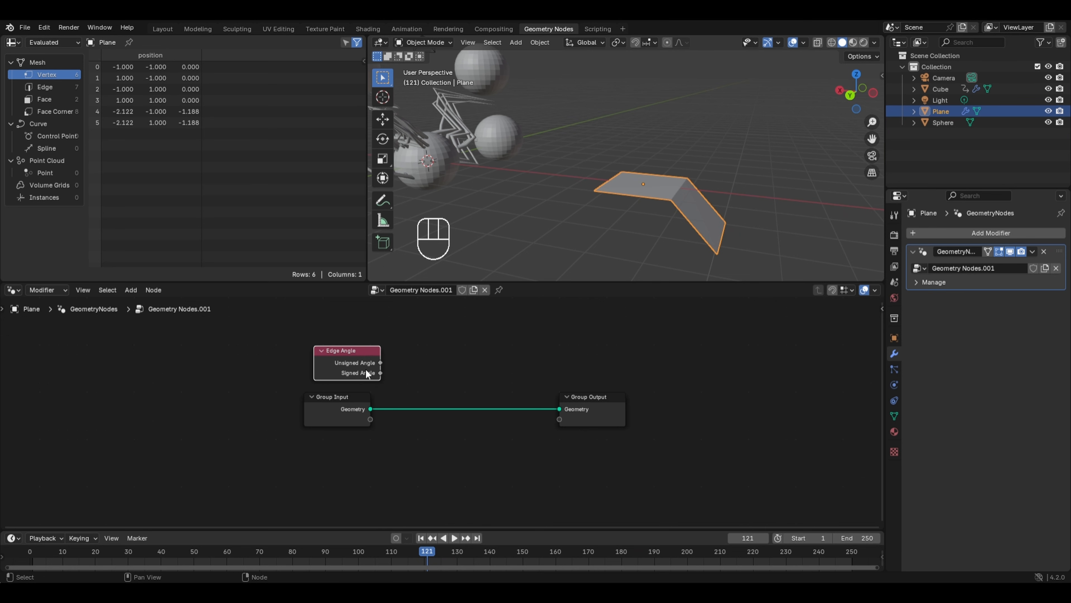
# Step: Insert an Extrude Mesh node on the link between Group Input and Group Output
pyautogui.scroll(1, 366, 369)
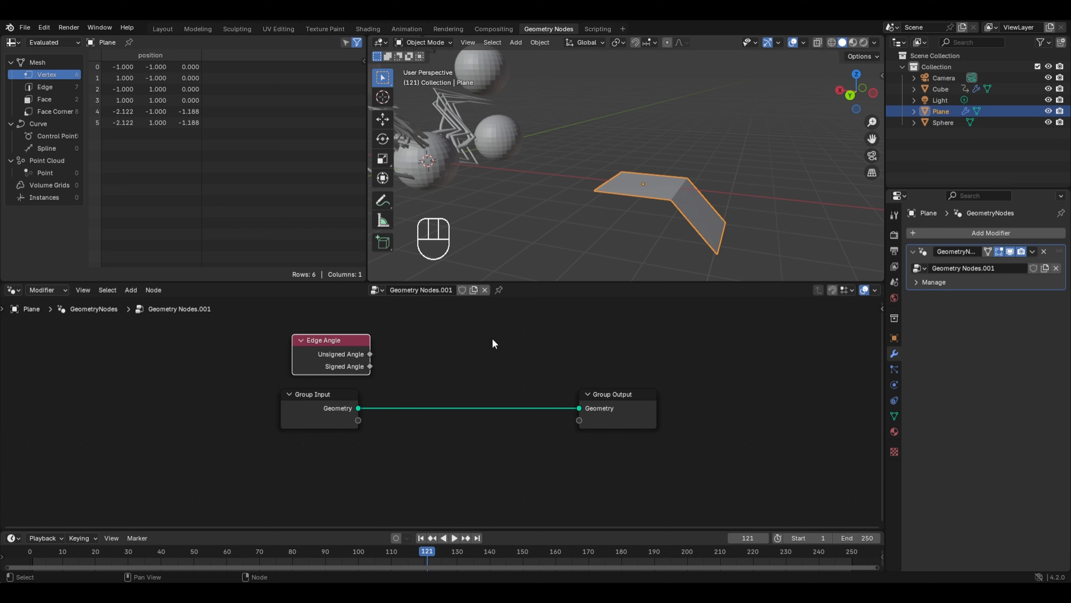
pyautogui.hotkey('shift', 'a')
pyautogui.moveTo(490, 339)
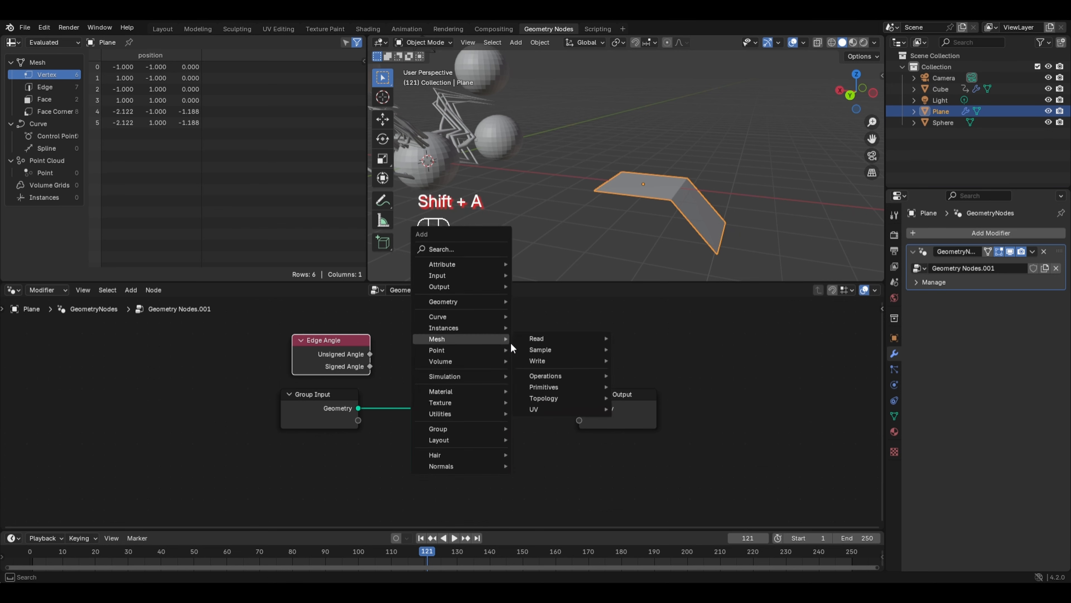
pyautogui.moveTo(527, 376)
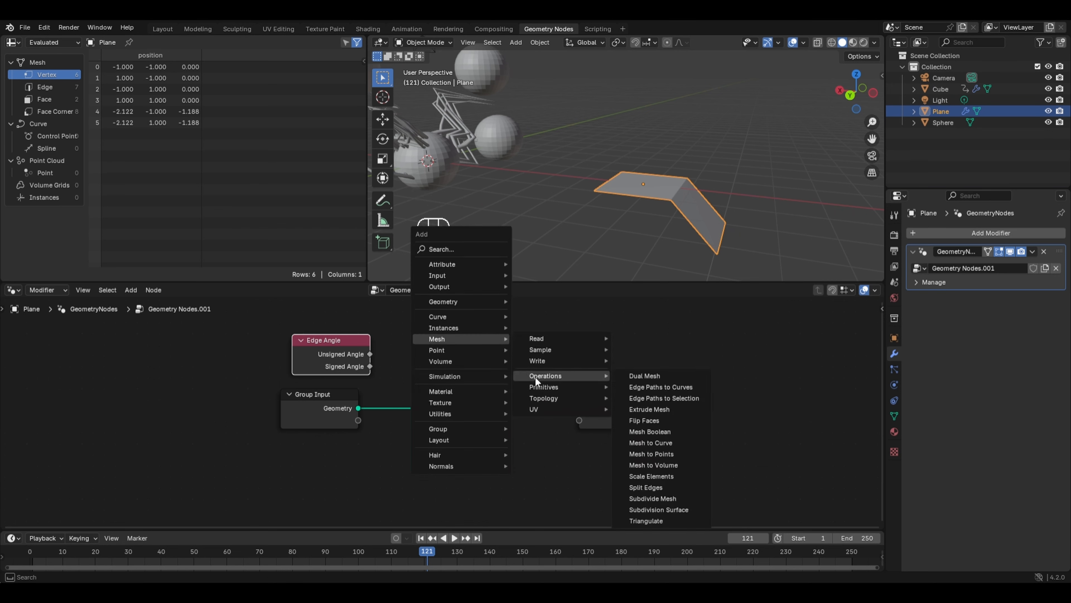
pyautogui.click(652, 408)
pyautogui.click(475, 365)
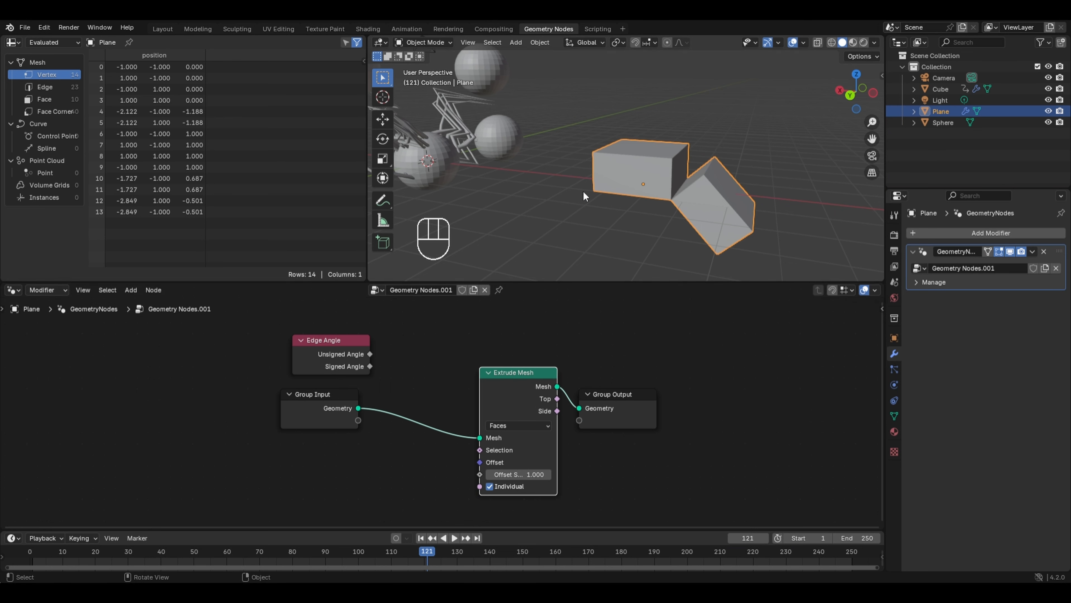
# Step: View the plane from the back and connect Edge Angle's Unsigned Angle to Extrude Mesh's Offset Scale
pyautogui.press('KP_1')
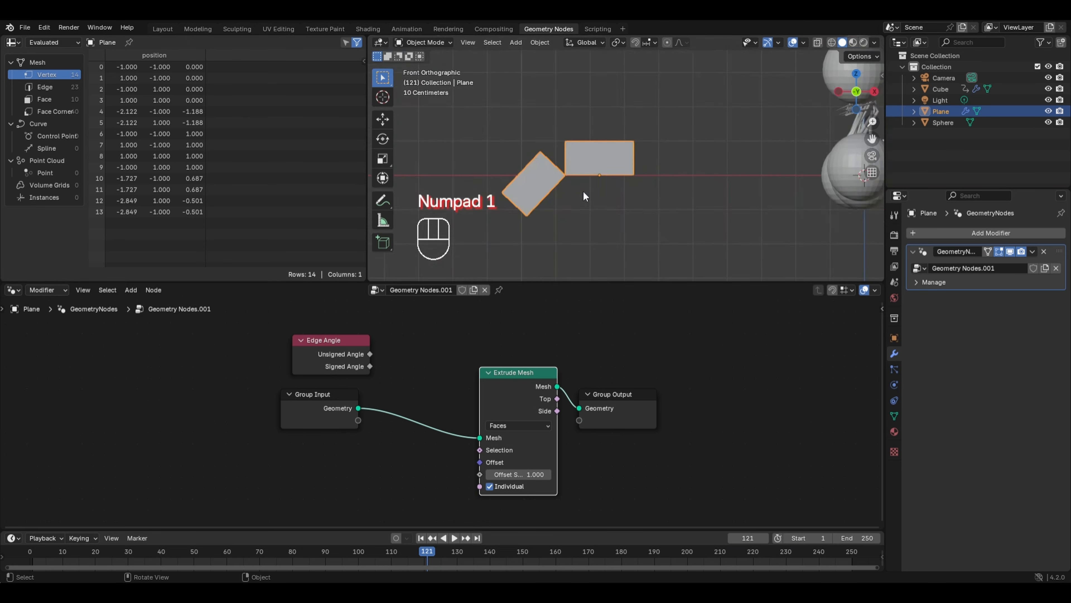
pyautogui.press('ctrl+KP_1')
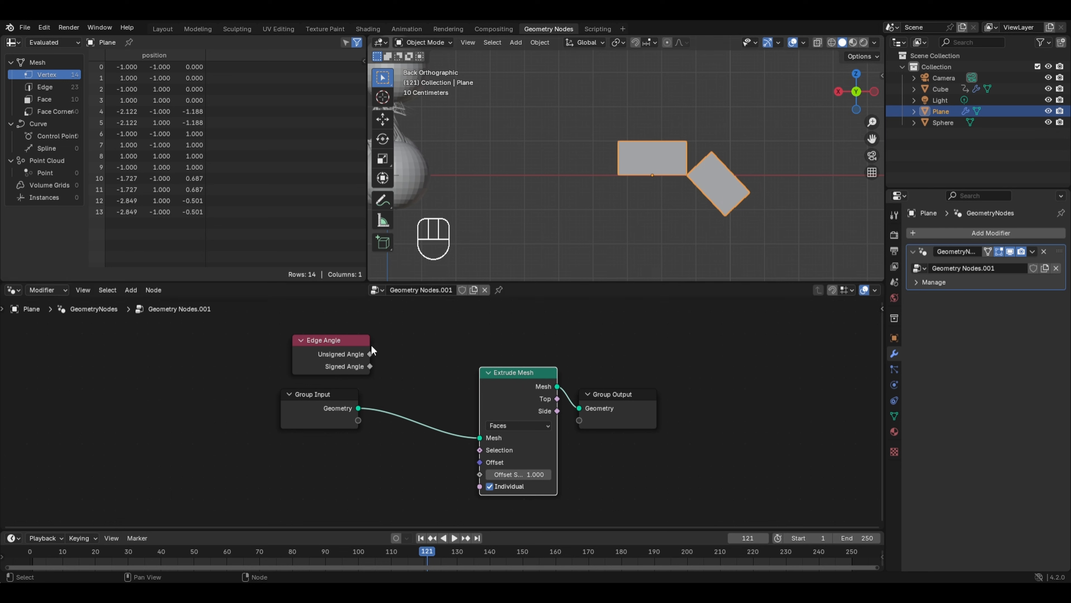
pyautogui.moveTo(370, 354); pyautogui.dragTo(484, 470)
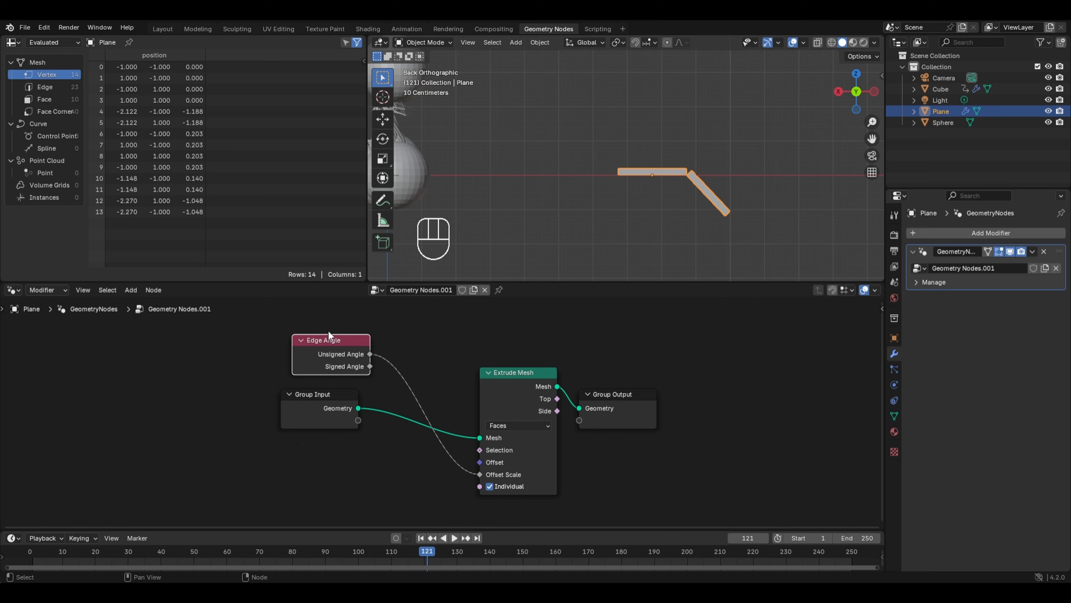
# Step: In Edit Mode, fold the plane's outer edge up to about X -0.51 m, Z 1.74 m, and back under to about X -0.32 m, Z -1.35 m
pyautogui.press('Tab')
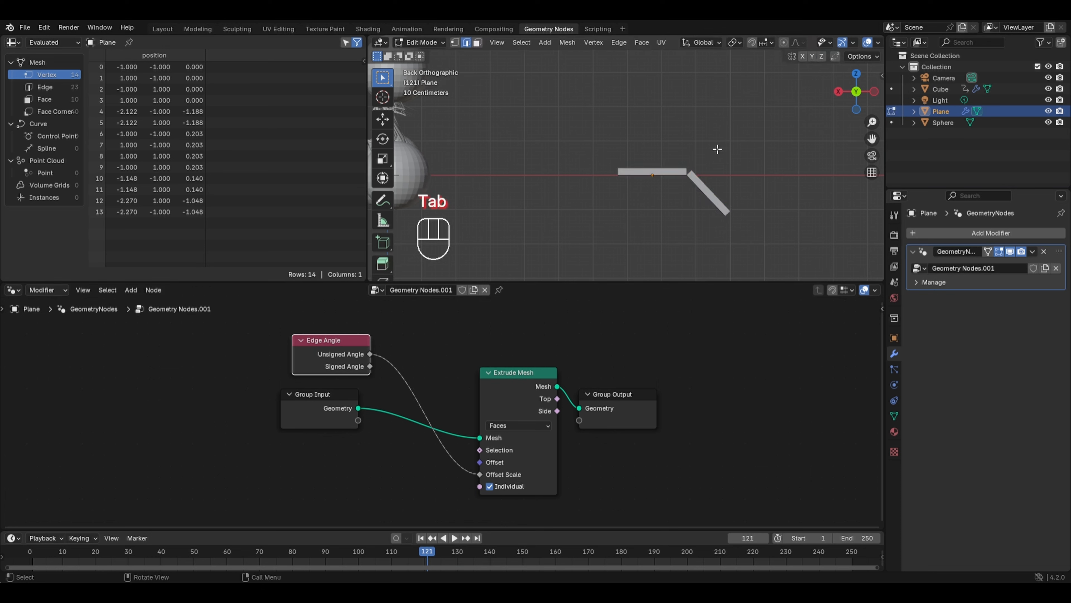
pyautogui.moveTo(719, 154); pyautogui.dragTo(732, 175, button='middle')
pyautogui.press('g')
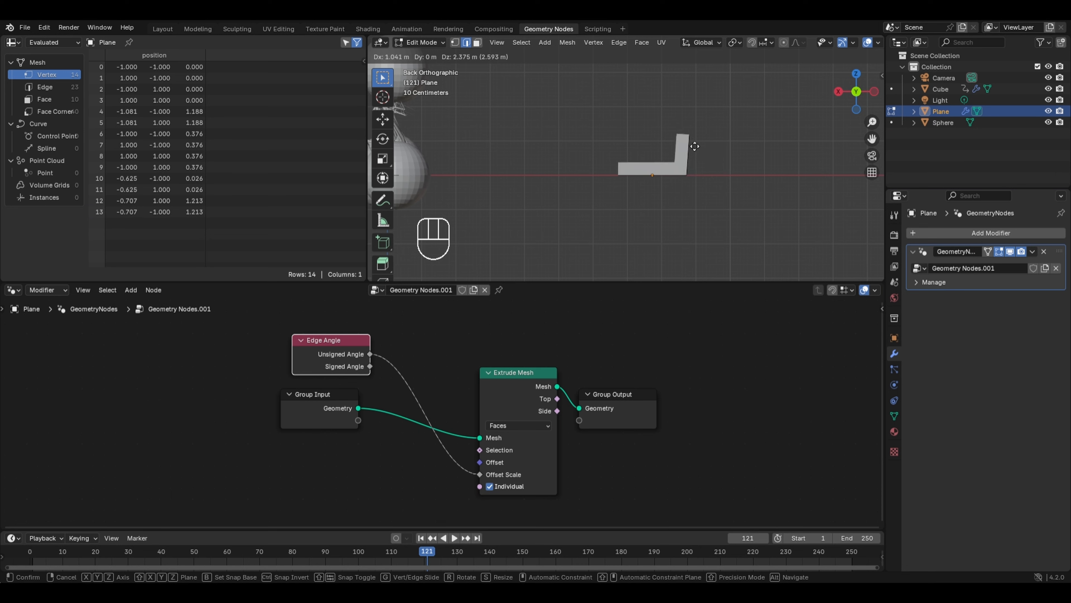
pyautogui.click(673, 127)
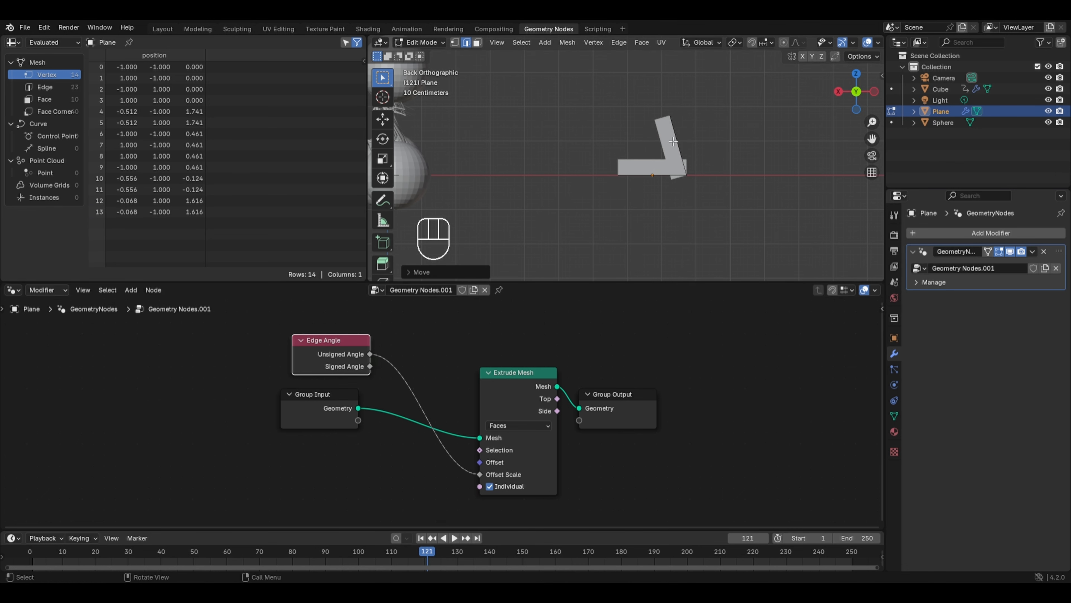
pyautogui.press('g')
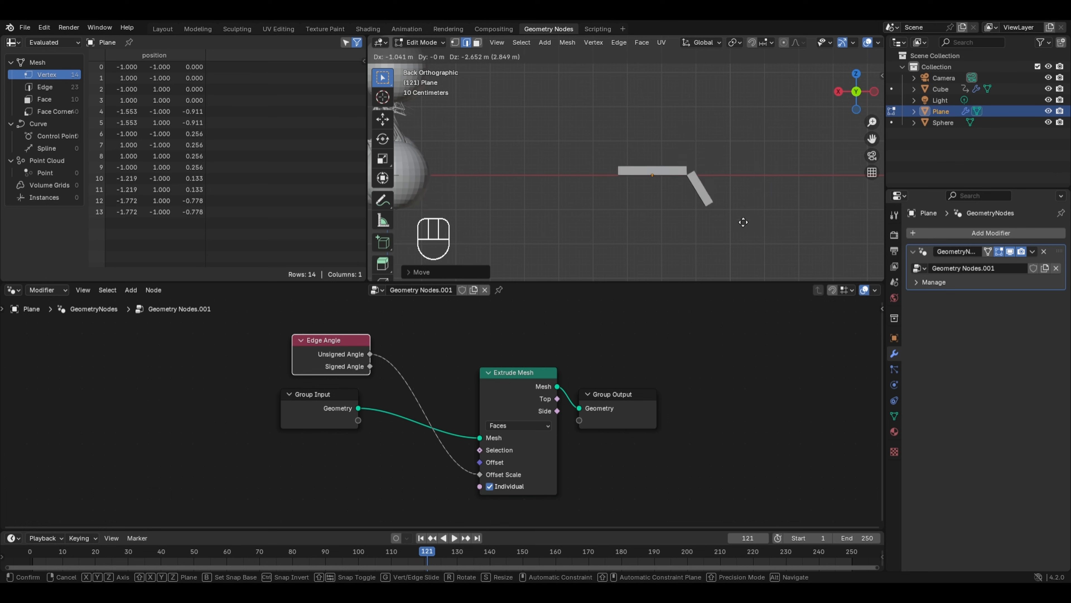
pyautogui.click(702, 235)
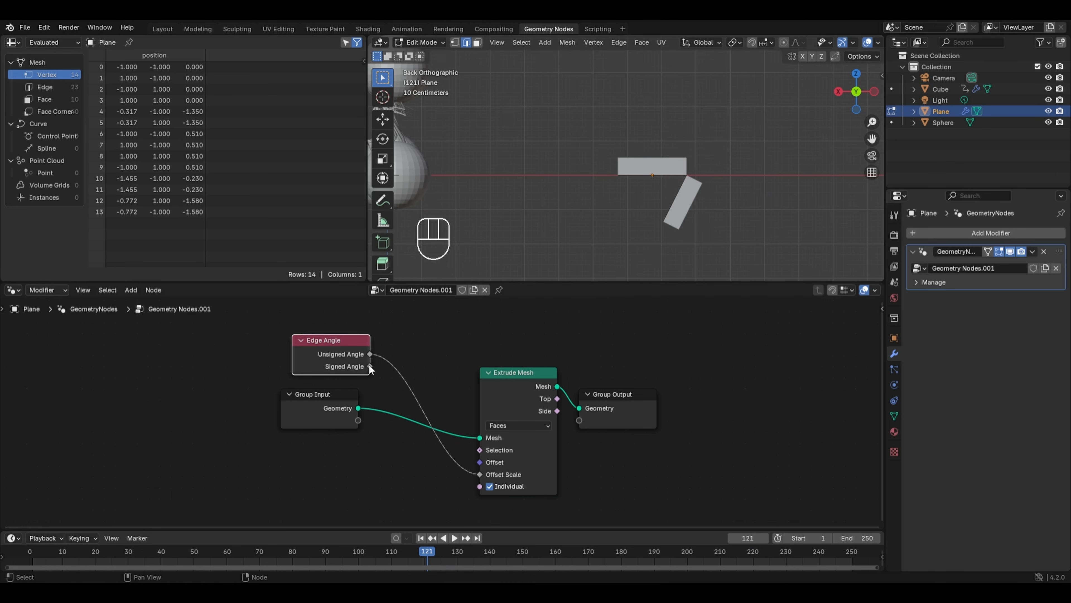
# Step: Connect Signed Angle to Offset Scale and raise the plane's outer edge to about X -0.51 m, Z 2.2 m
pyautogui.moveTo(370, 366); pyautogui.dragTo(480, 474)
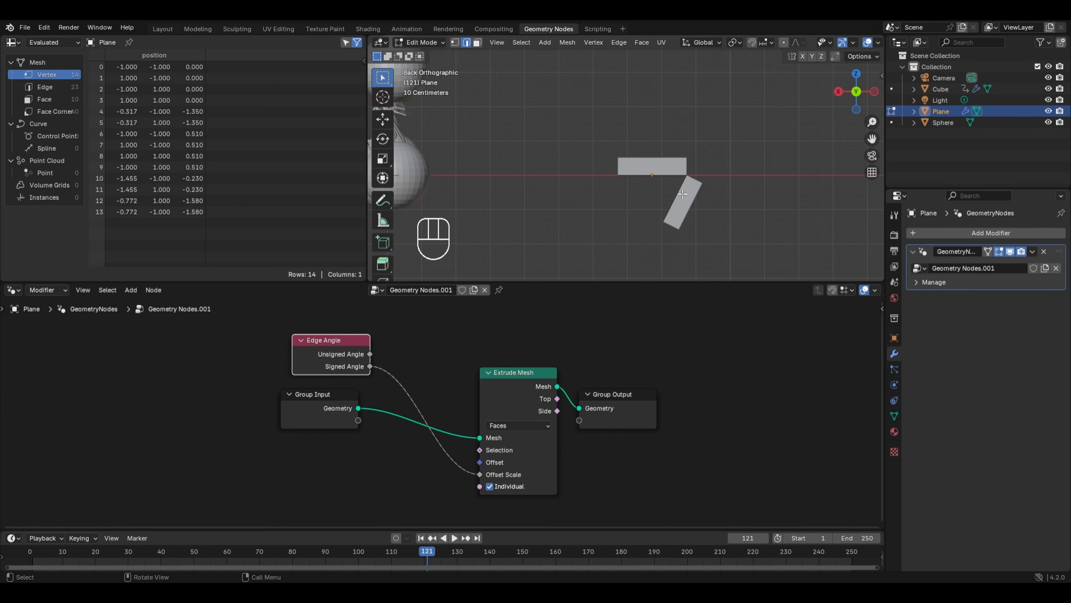
pyautogui.press('g')
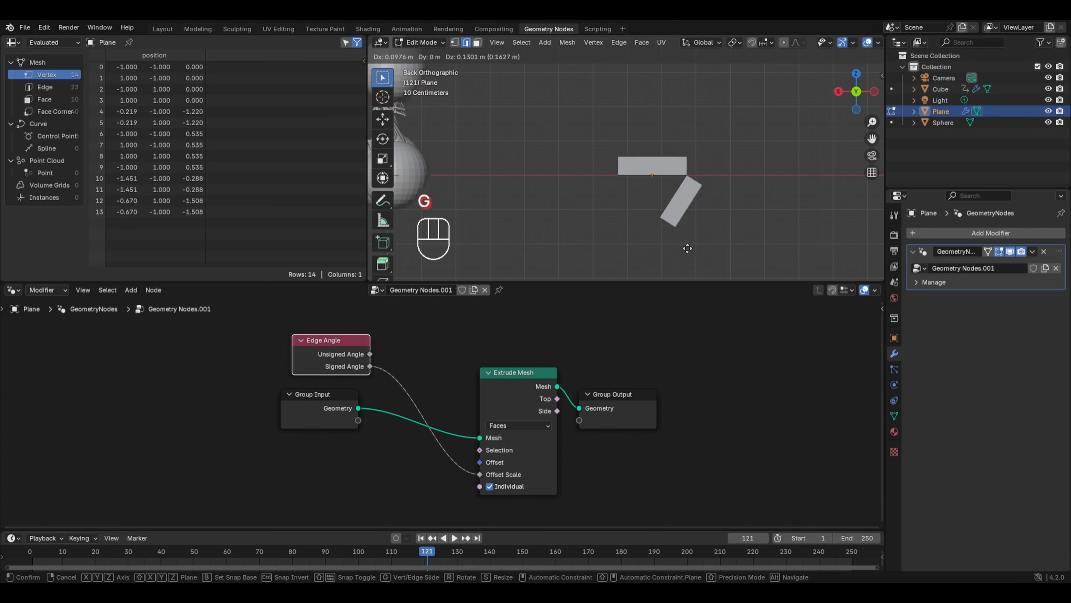
pyautogui.click(699, 136)
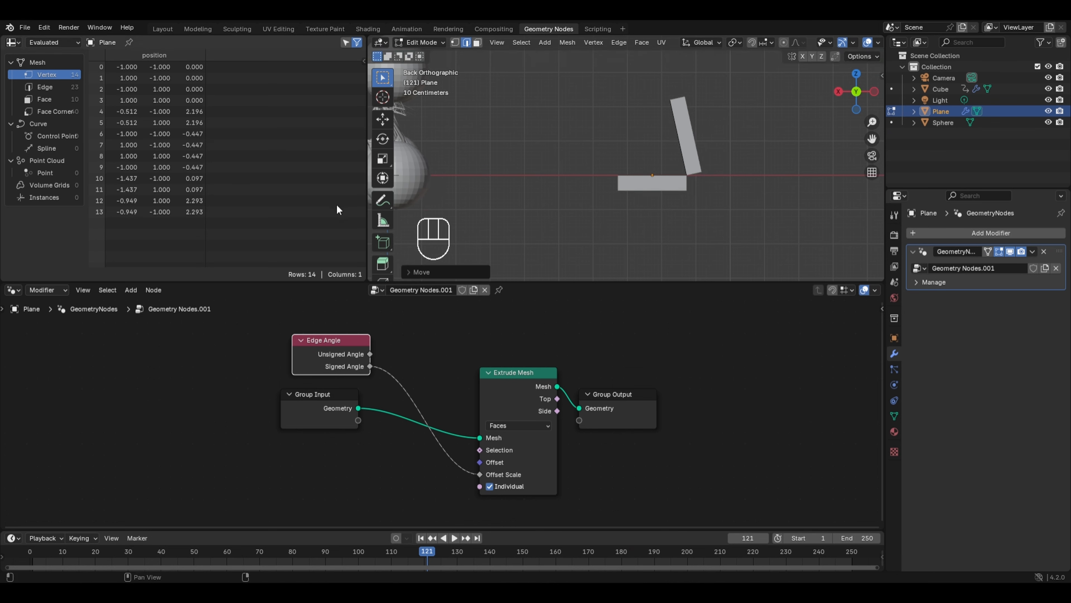
# Step: Annotate the angle between the two faces, with a baseline along the flat face and a mark below it
pyautogui.click(382, 201)
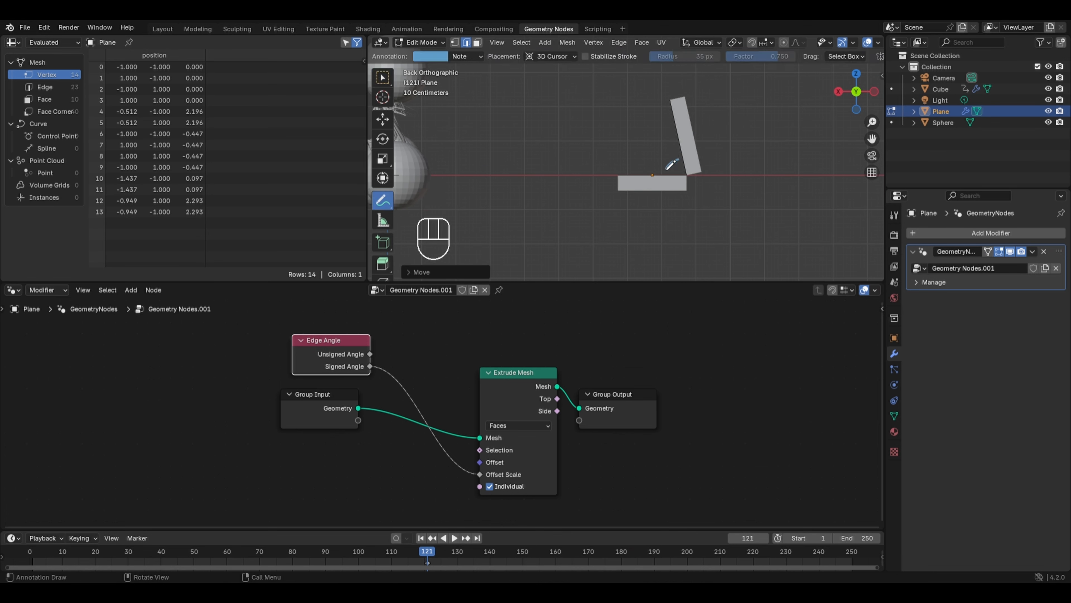
pyautogui.moveTo(666, 174); pyautogui.dragTo(683, 157)
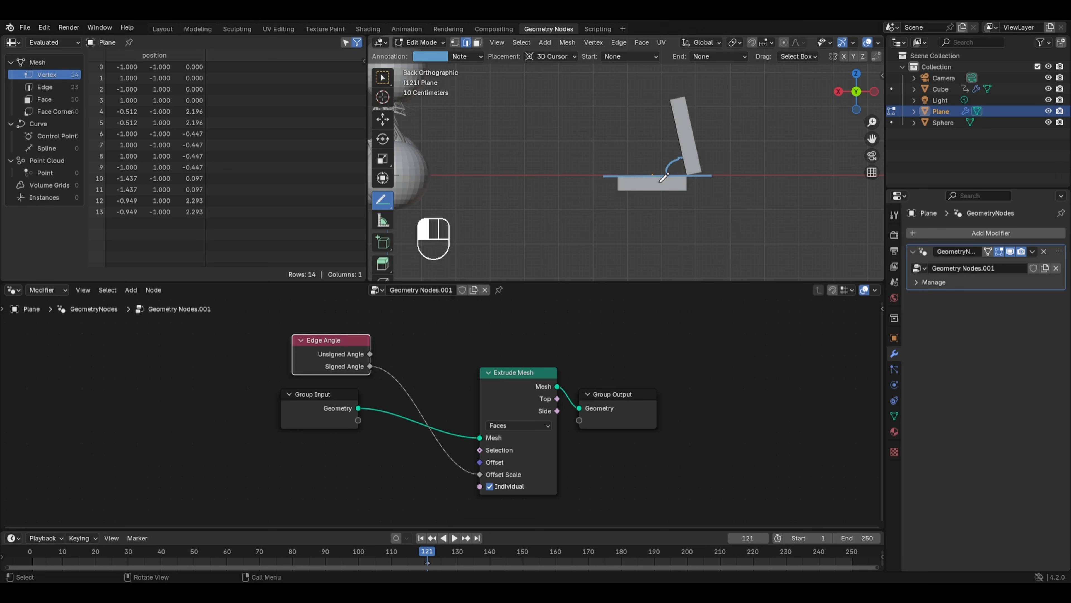
pyautogui.moveTo(663, 178); pyautogui.dragTo(658, 203)
# Step: Switch Offset Scale to Unsigned Angle to try annotating and moving the raised edge, and return the link to Signed Angle
pyautogui.moveTo(370, 354); pyautogui.dragTo(471, 471)
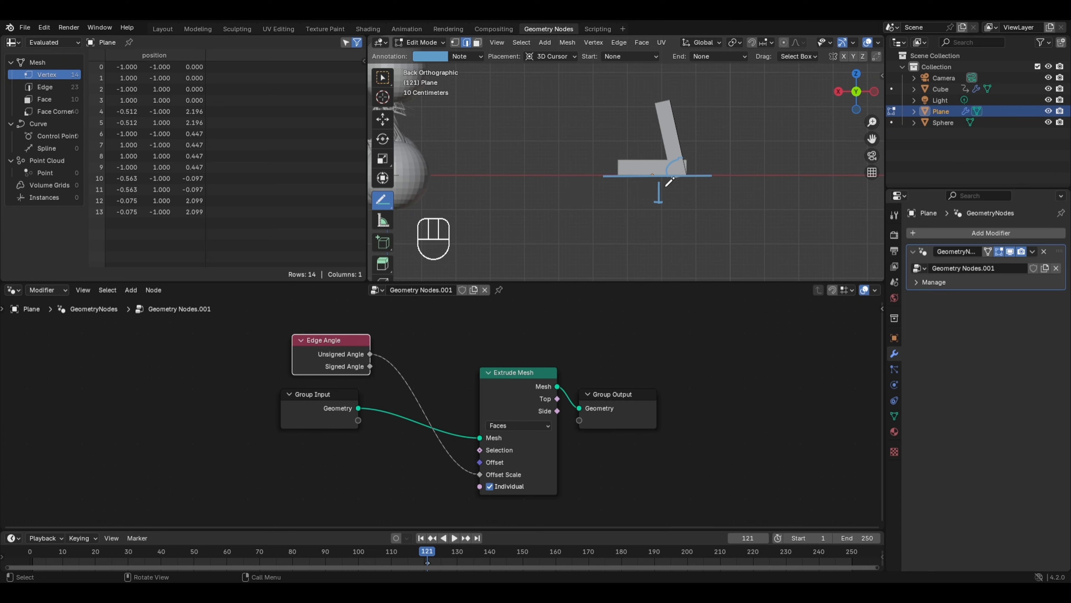
pyautogui.moveTo(611, 176); pyautogui.dragTo(617, 161)
pyautogui.press('g')
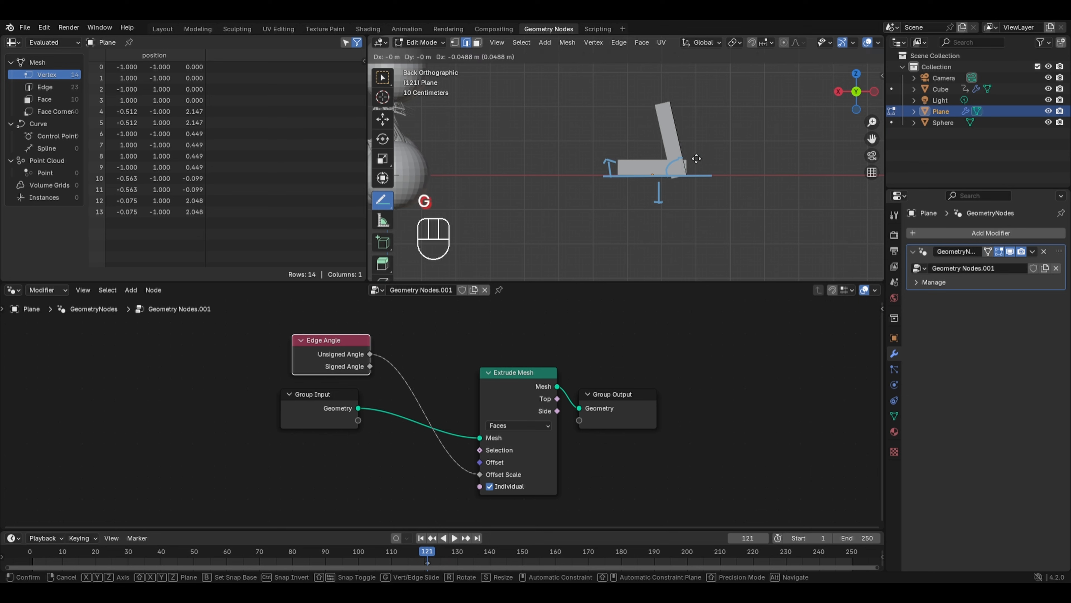
pyautogui.click(708, 150)
pyautogui.moveTo(370, 367); pyautogui.dragTo(476, 472)
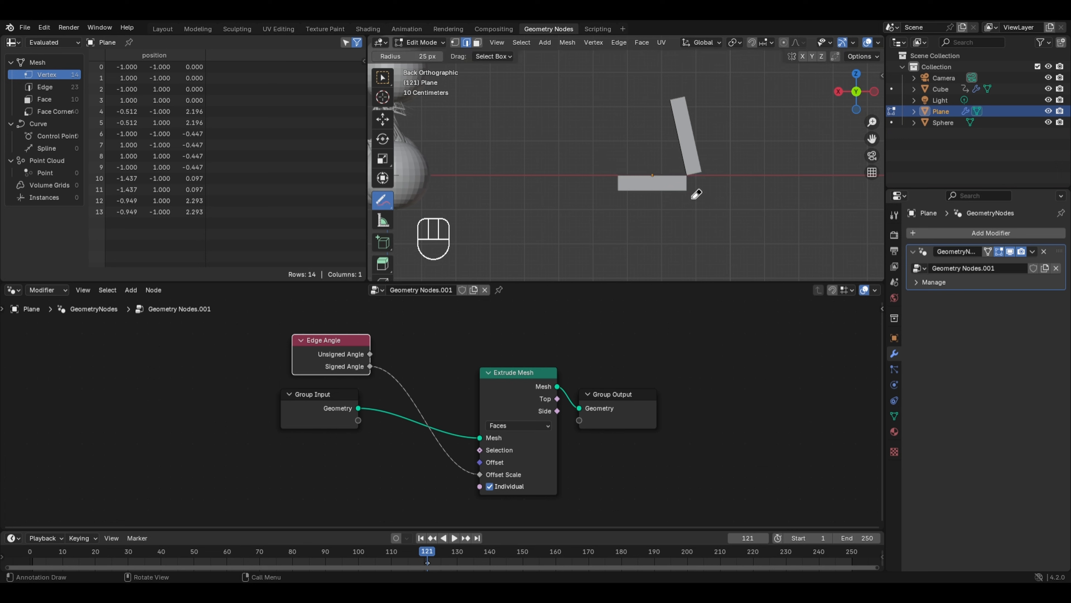
# Step: In back view, reconnect Unsigned Angle to Offset Scale and move the outer edge down to about X -1.8 m, Z -2.07 m
pyautogui.moveTo(696, 193); pyautogui.dragTo(576, 132, button='middle')
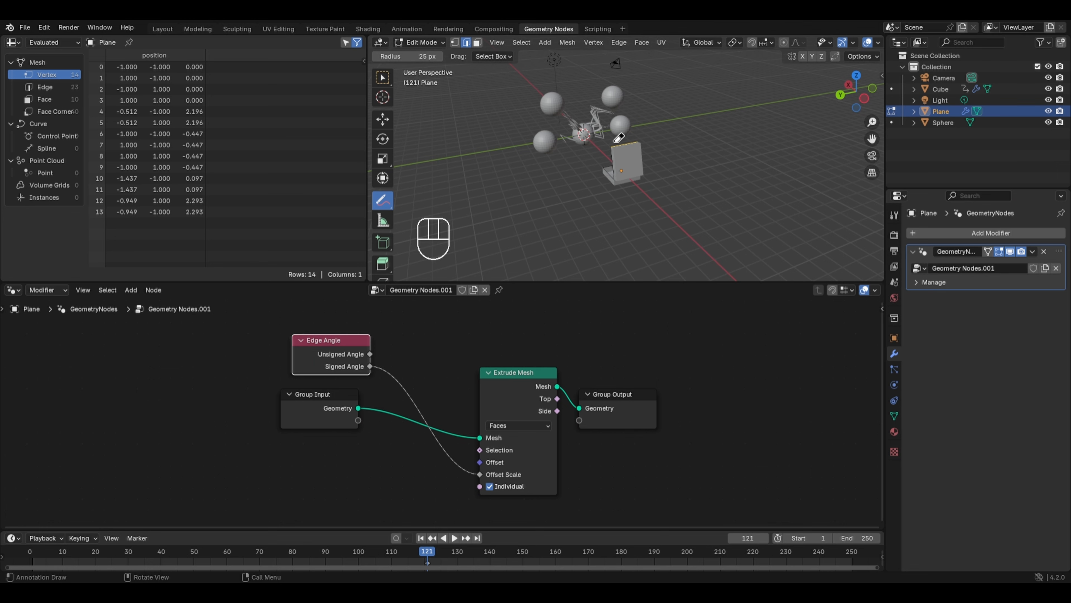
pyautogui.press('ctrl+KP_1')
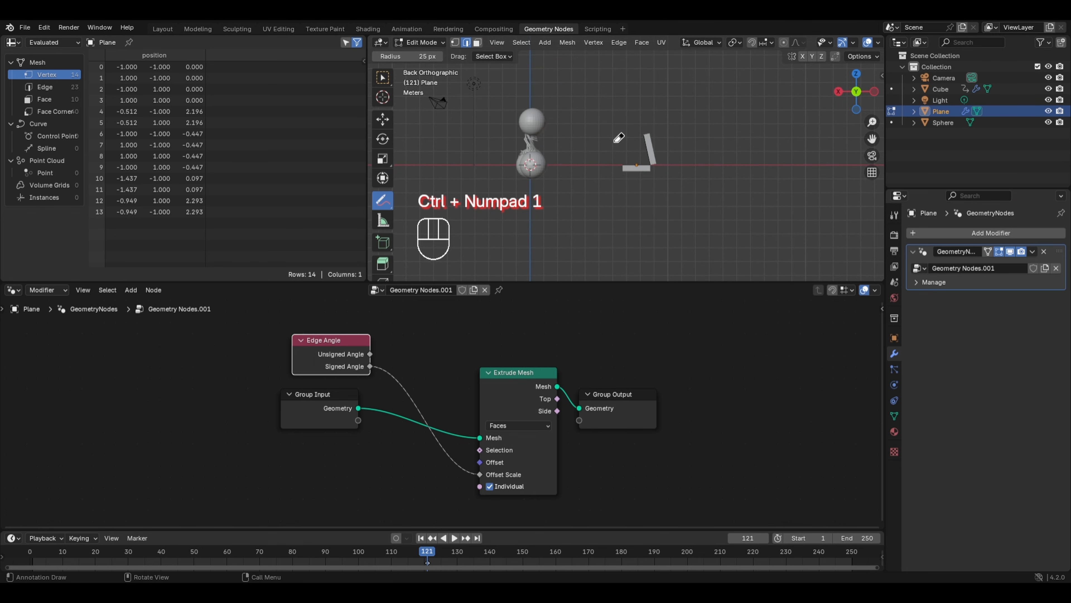
pyautogui.keyDown('shift'); pyautogui.moveTo(710, 175); pyautogui.dragTo(580, 213, button='middle'); pyautogui.keyUp('shift')
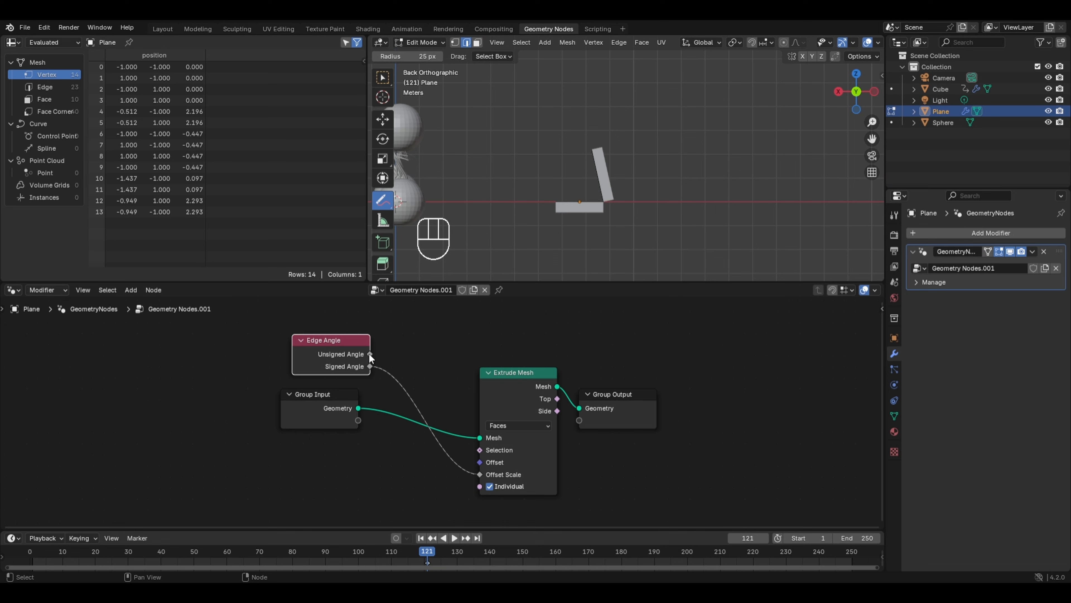
pyautogui.moveTo(369, 354); pyautogui.dragTo(477, 472)
pyautogui.press('g')
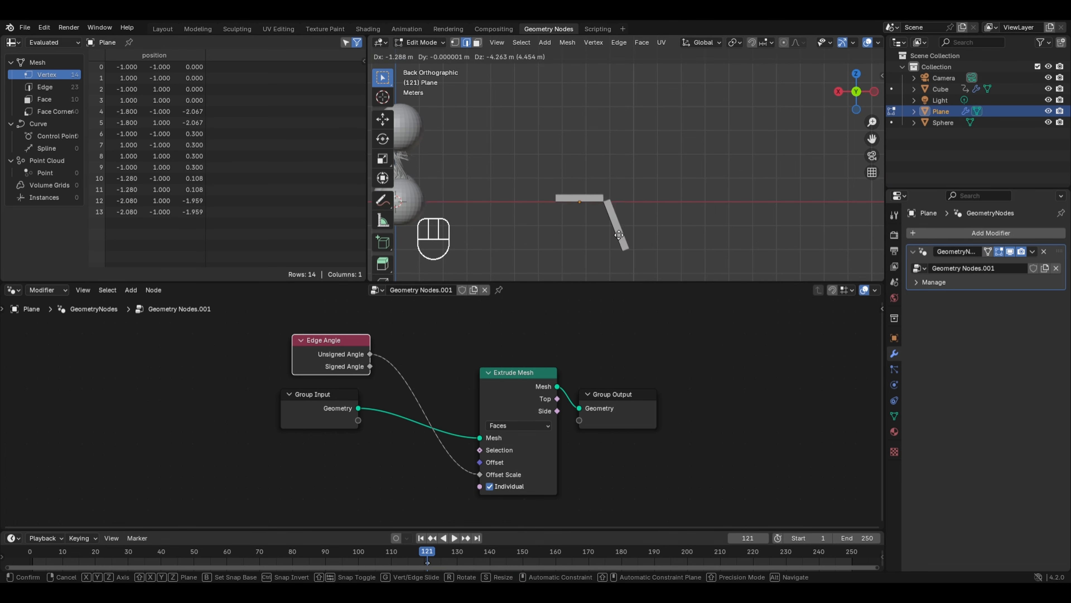
pyautogui.click(619, 235)
# Step: Move the plane's entire mesh about 1.01 m along negative X, away from its origin
pyautogui.scroll(2, 687, 196)
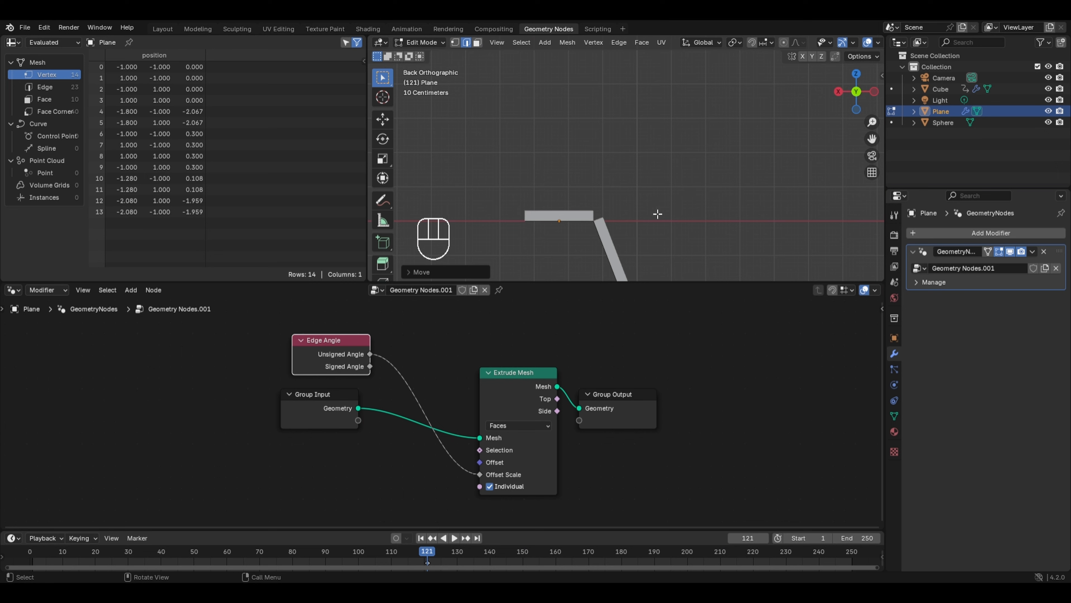
pyautogui.press('a')
pyautogui.press('g')
pyautogui.press('x')
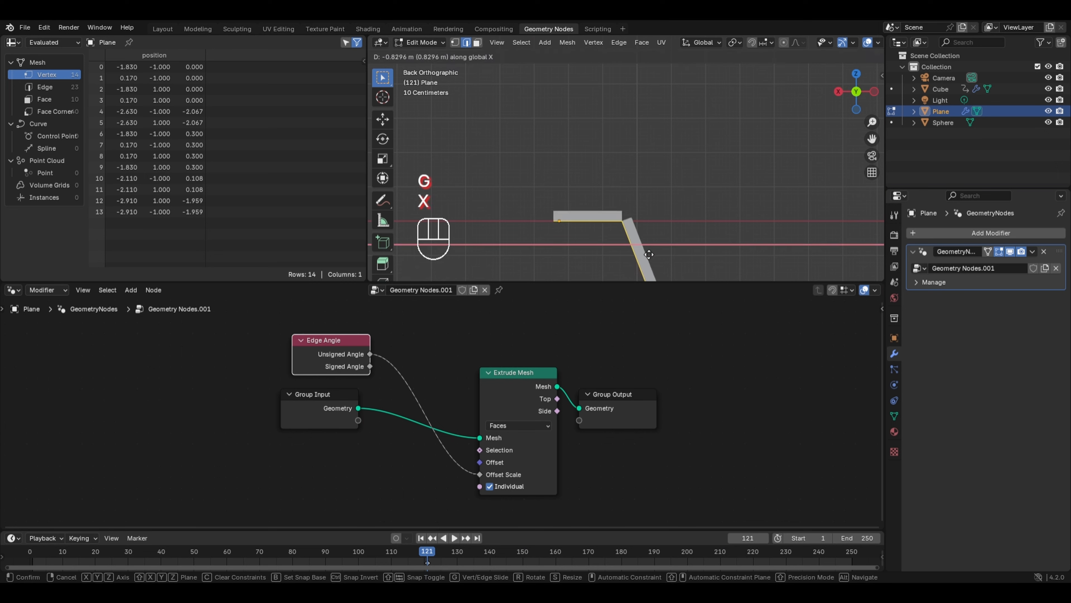
pyautogui.click(655, 261)
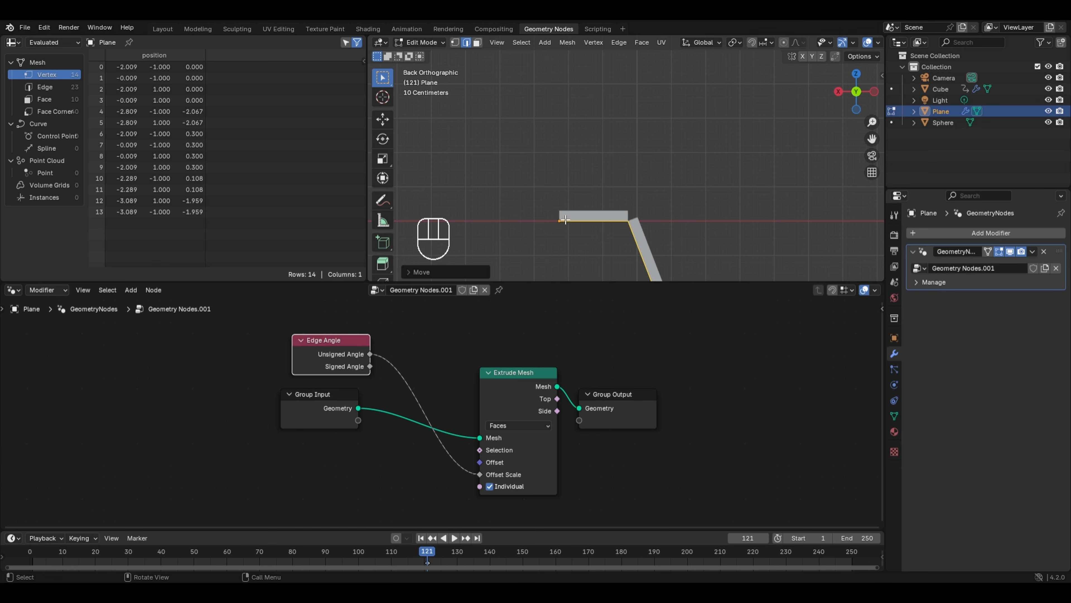
# Step: Select the sloping face's lower edge and move it in back view to about X -3.6 m, Z -1.69 m
pyautogui.moveTo(575, 219); pyautogui.dragTo(633, 246, button='middle')
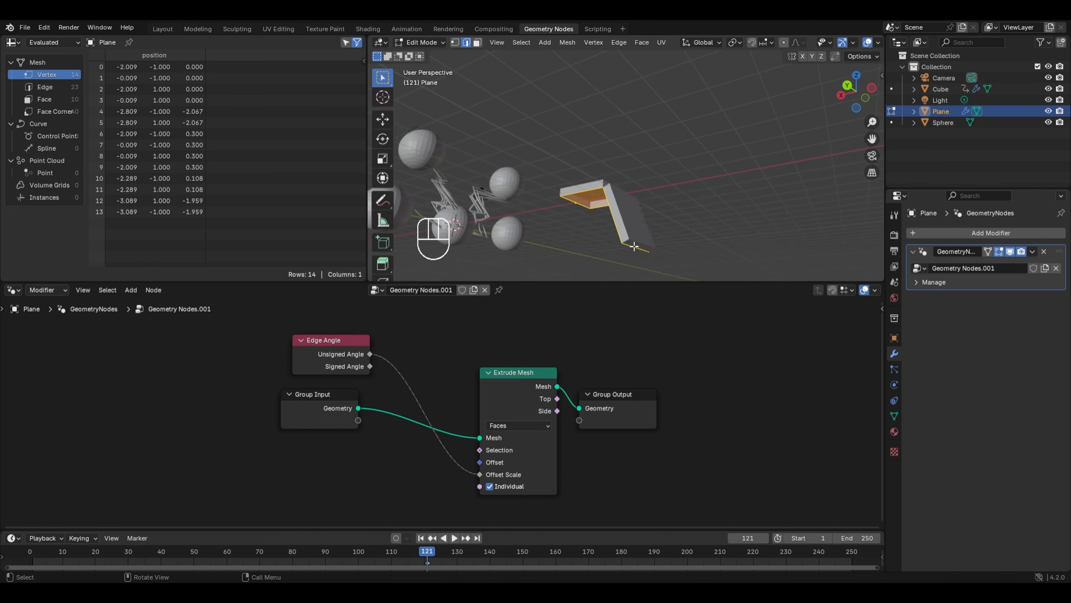
pyautogui.click(570, 211)
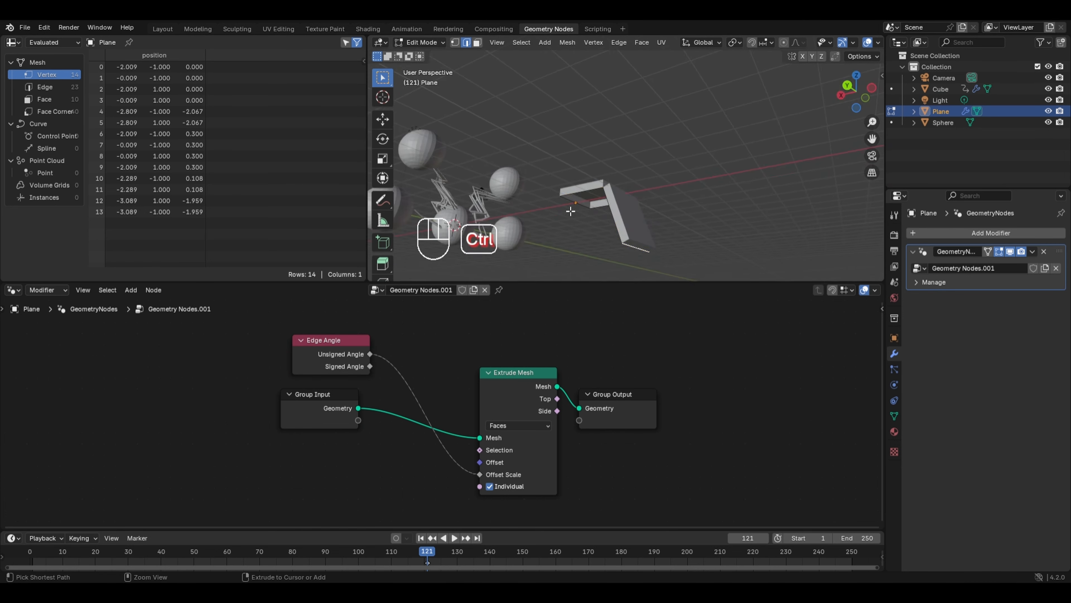
pyautogui.press('ctrl+KP_1')
pyautogui.press('g')
pyautogui.click(645, 181)
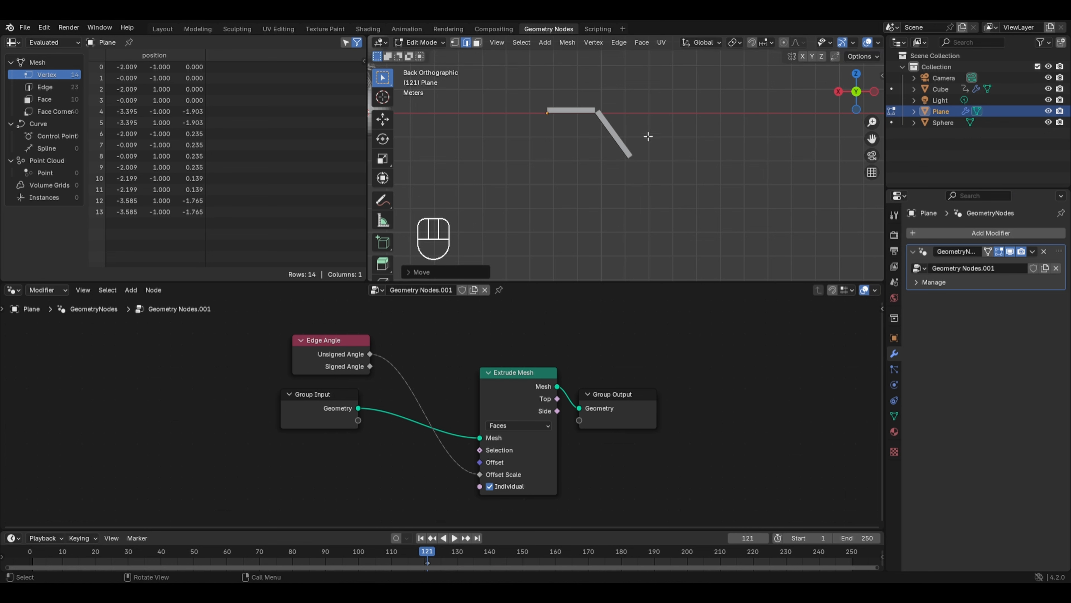
pyautogui.hotkey('ctrl', 'z')
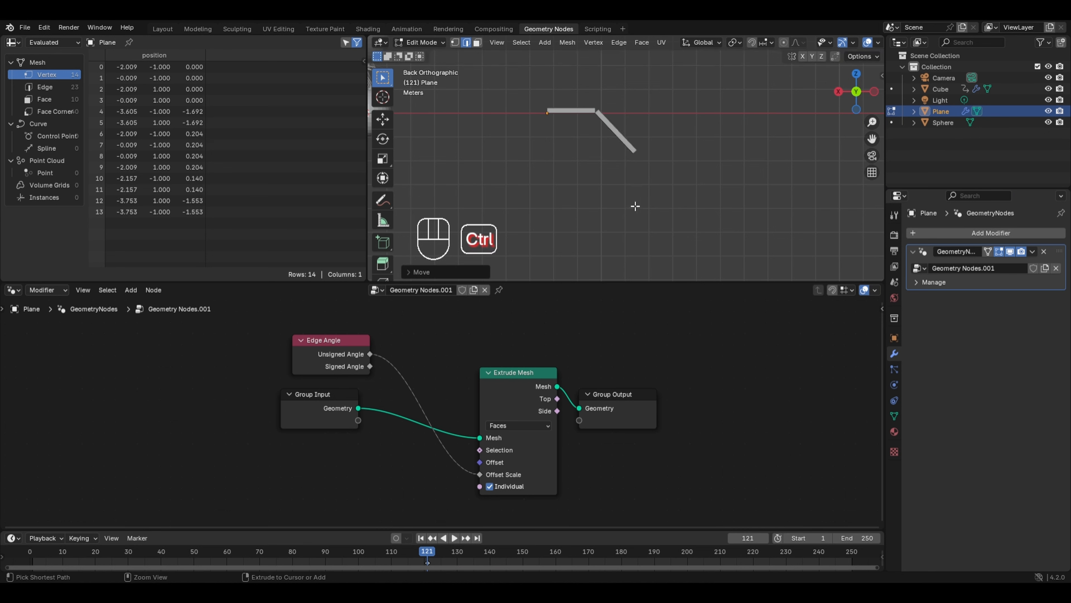
# Step: Extrude two more faces downward, ending at about X -4.29 m, Z -3.89 m and X -4.27 m, Z -5.98 m, and return to Object Mode
pyautogui.keyDown('ctrl'); pyautogui.rightClick(650, 206); pyautogui.keyUp('ctrl')
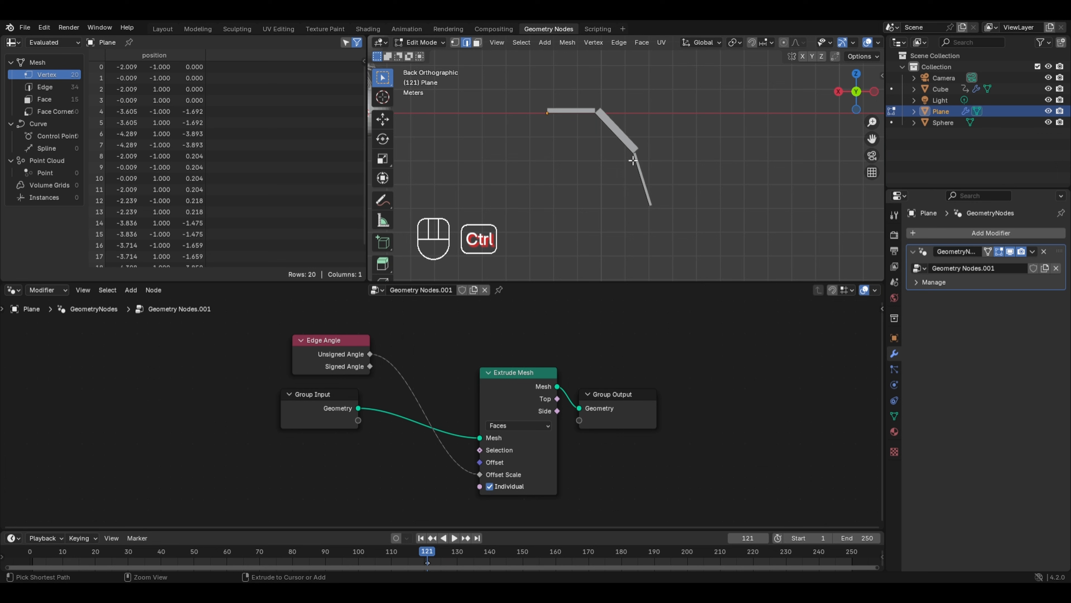
pyautogui.keyDown('ctrl'); pyautogui.rightClick(650, 255); pyautogui.keyUp('ctrl')
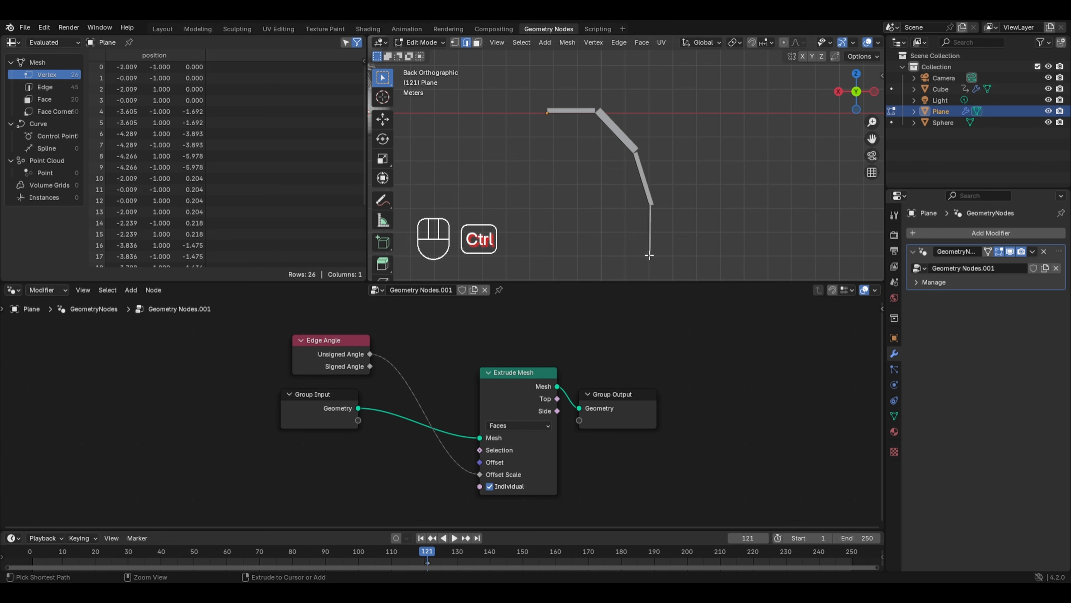
pyautogui.moveTo(649, 255); pyautogui.dragTo(655, 224, button='middle')
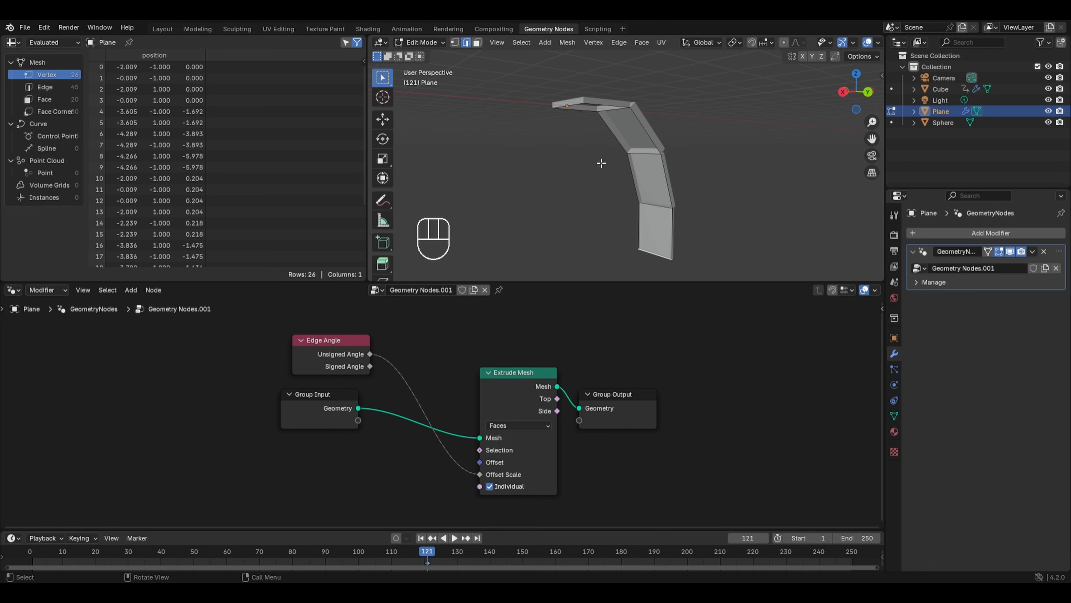
pyautogui.press('Tab')
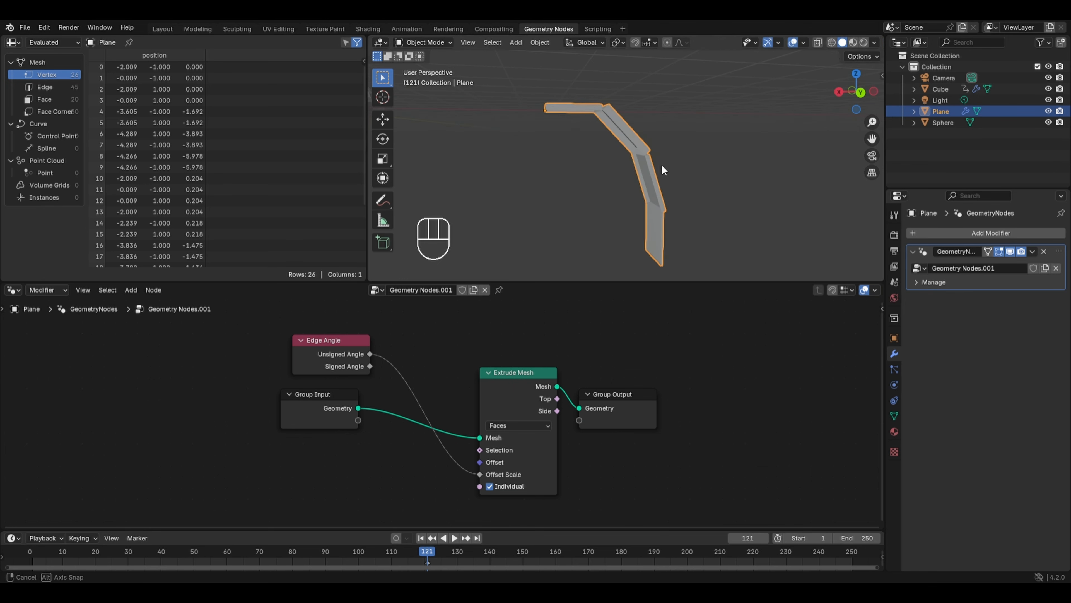
# Step: Insert a Join Geometry node between Extrude Mesh and Group Output, and feed the Group Input geometry into it as well
pyautogui.moveTo(662, 164); pyautogui.dragTo(670, 142, button='middle')
pyautogui.moveTo(628, 408); pyautogui.dragTo(799, 401)
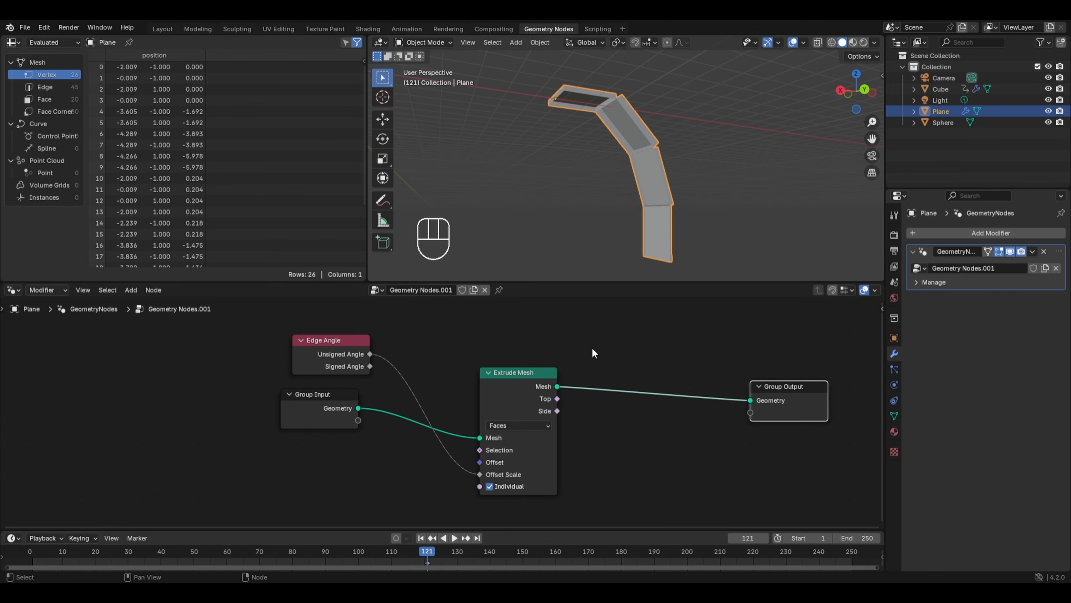
pyautogui.hotkey('shift', 'a')
pyautogui.moveTo(594, 308)
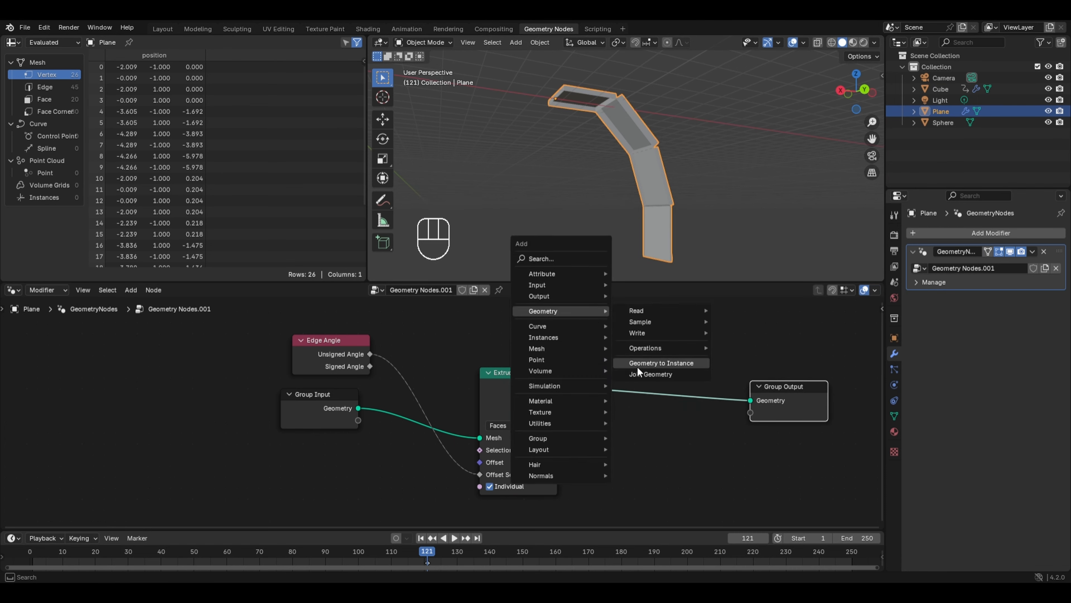
pyautogui.click(641, 374)
pyautogui.click(634, 379)
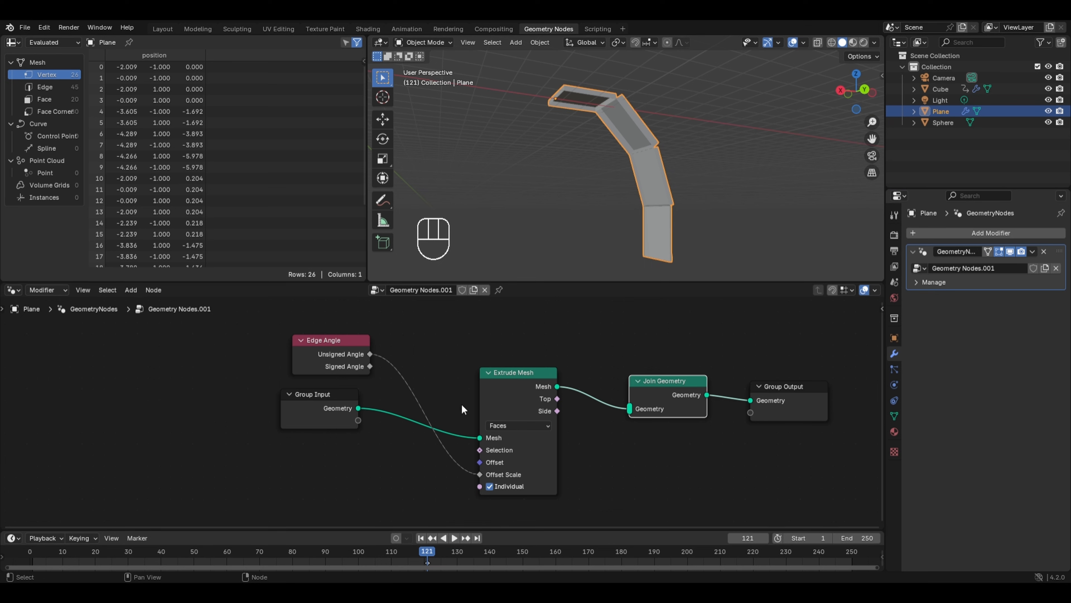
pyautogui.moveTo(358, 409); pyautogui.dragTo(620, 410)
pyautogui.moveTo(679, 169); pyautogui.dragTo(570, 207, button='middle')
pyautogui.moveTo(692, 401); pyautogui.dragTo(623, 385, button='middle')
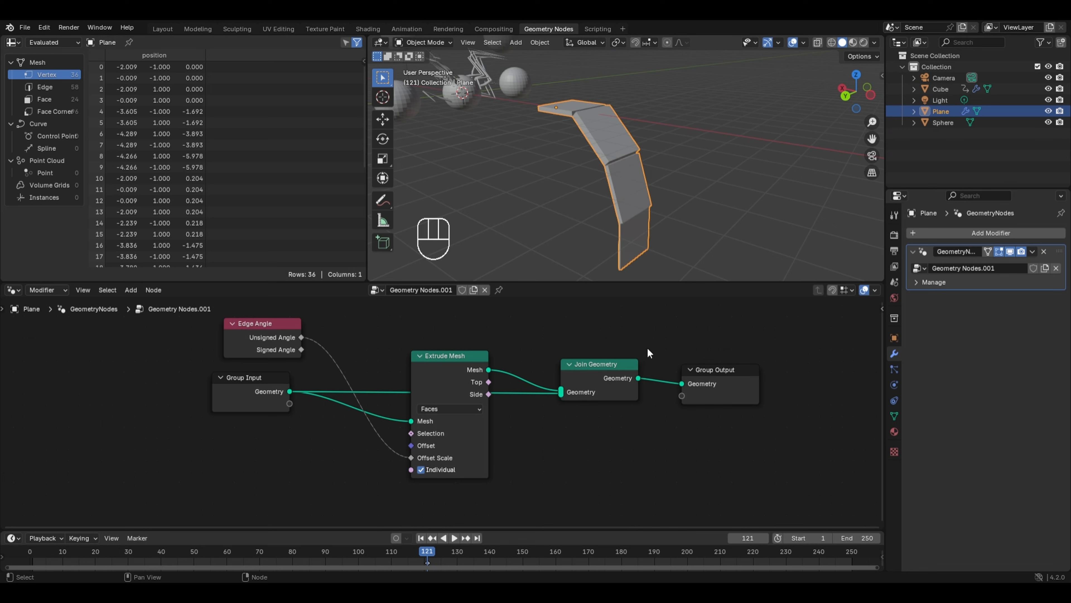
# Step: Duplicate the Extrude Mesh node and insert the copy between Join Geometry and Group Output, with Offset Scale 1.000
pyautogui.click(431, 366)
pyautogui.hotkey('shift', 'd')
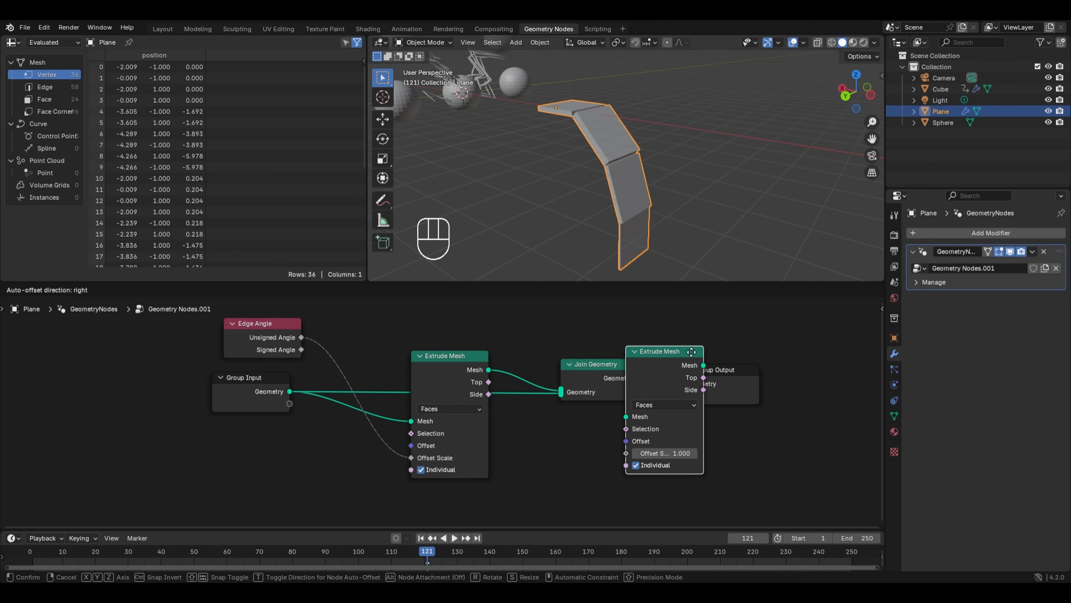
pyautogui.click(692, 353)
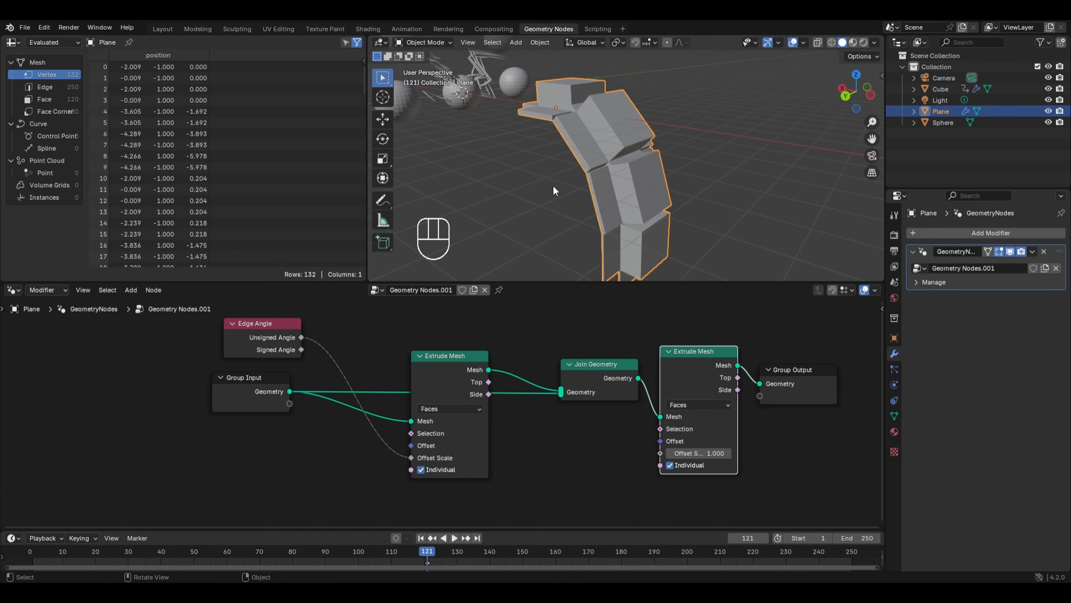
pyautogui.moveTo(553, 186); pyautogui.dragTo(621, 125, button='middle')
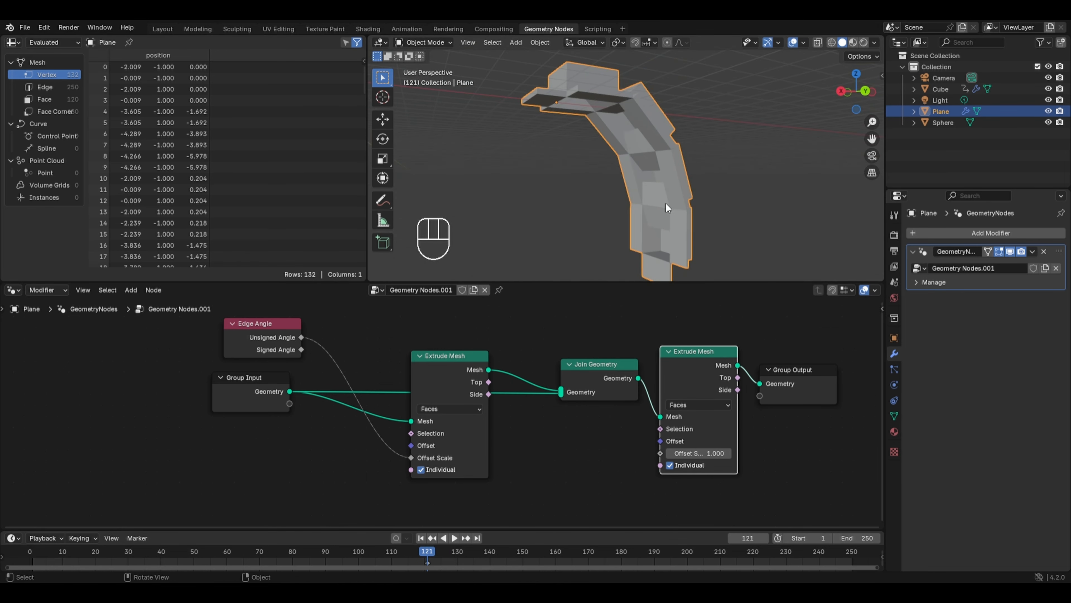
# Step: Insert a copy of Join Geometry after the second Extrude Mesh and feed the first Join Geometry's output into it as well
pyautogui.moveTo(649, 330); pyautogui.dragTo(526, 377, button='middle')
pyautogui.moveTo(665, 430); pyautogui.dragTo(759, 427)
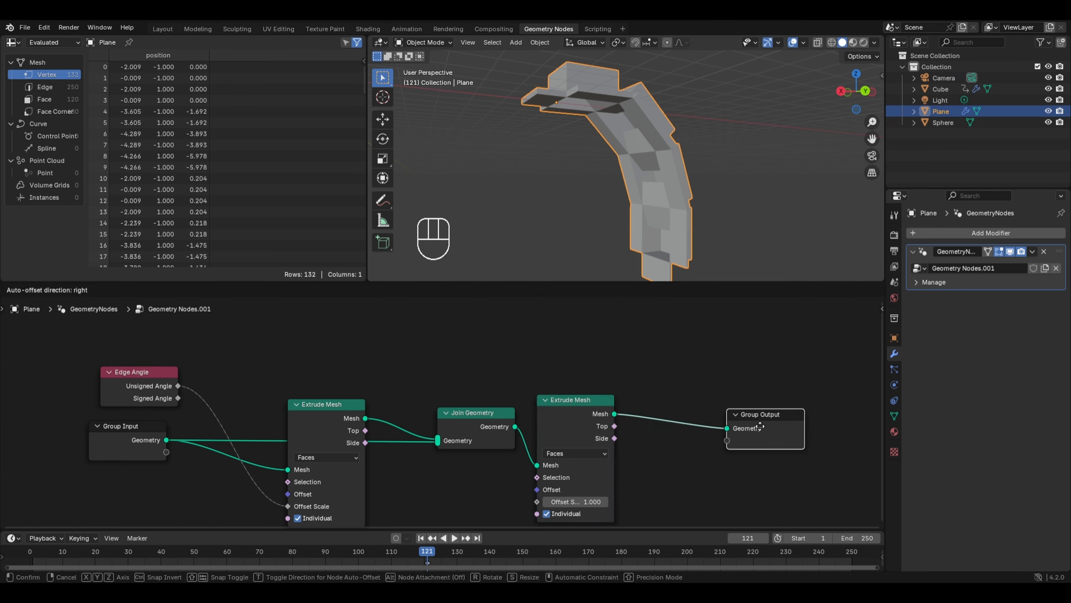
pyautogui.moveTo(590, 409); pyautogui.dragTo(591, 339)
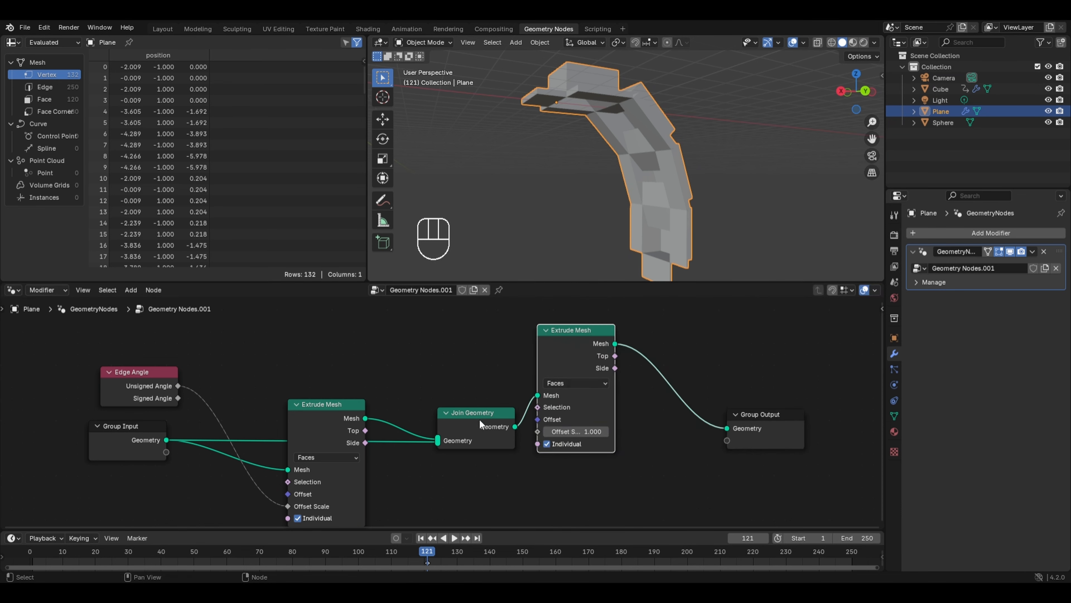
pyautogui.click(481, 417)
pyautogui.hotkey('shift', 'd')
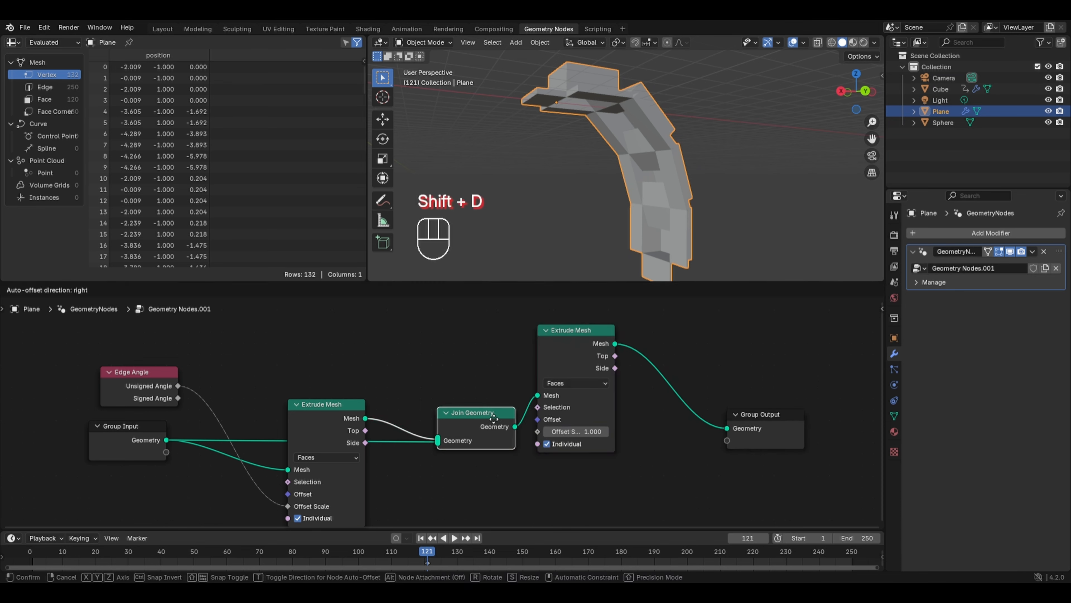
pyautogui.click(699, 406)
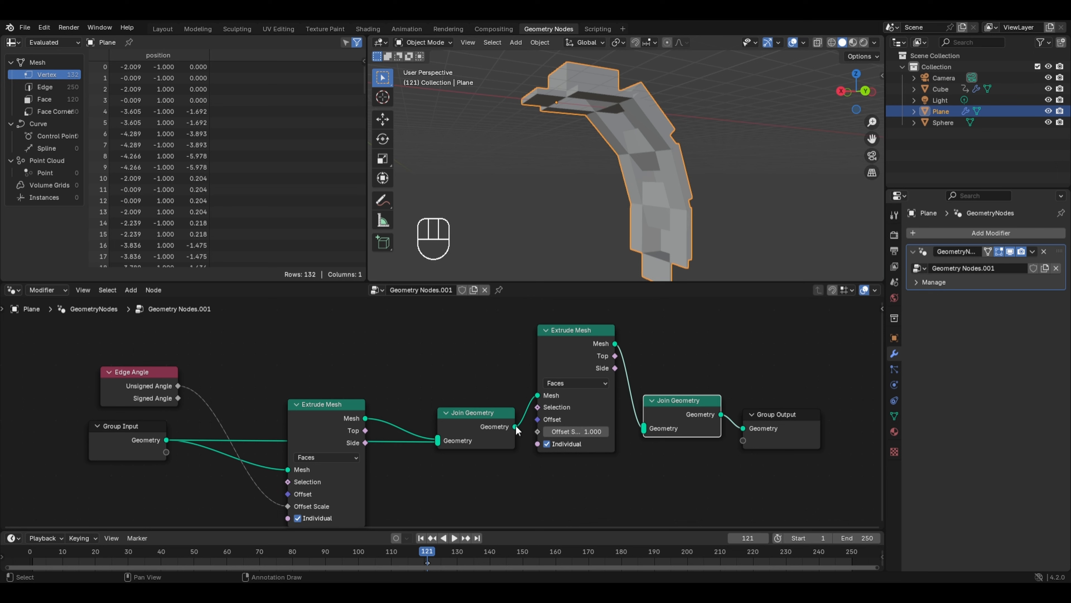
pyautogui.moveTo(515, 426); pyautogui.dragTo(633, 424)
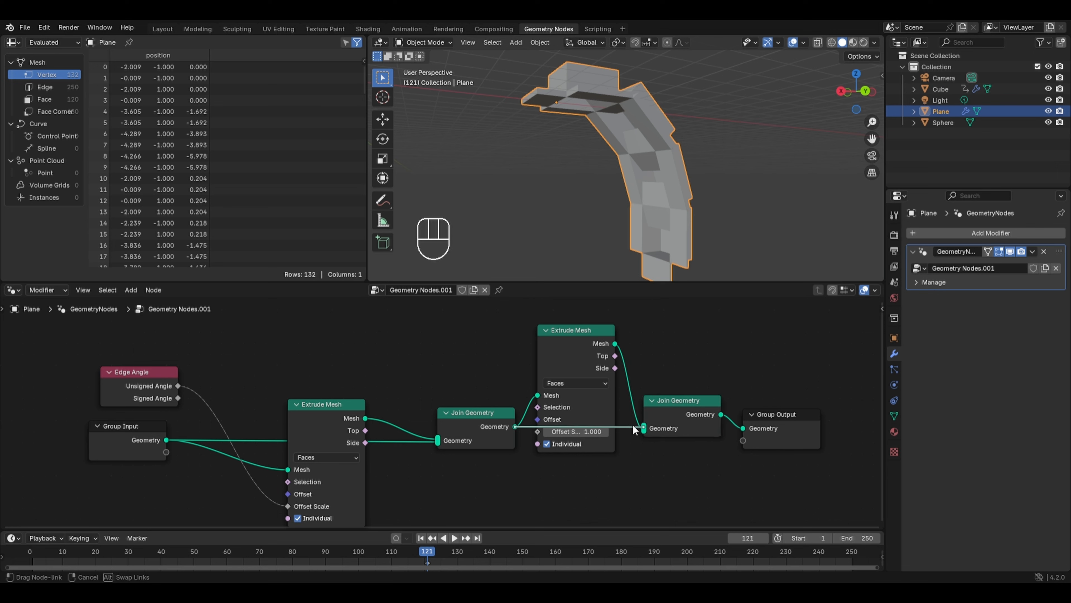
pyautogui.moveTo(675, 122); pyautogui.dragTo(584, 144, button='middle')
pyautogui.scroll(-3, 584, 144)
# Step: Move Group Output farther along and insert another copy of Join Geometry between the second Join Geometry and Group Output
pyautogui.moveTo(659, 367); pyautogui.dragTo(461, 382, button='middle')
pyautogui.moveTo(598, 435); pyautogui.dragTo(772, 416)
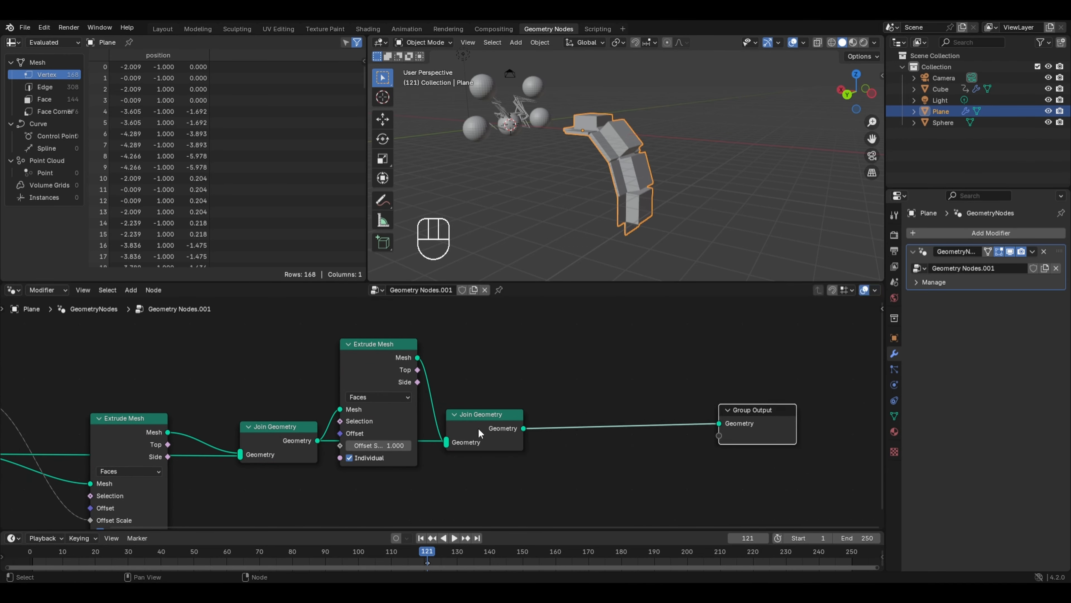
pyautogui.click(480, 433)
pyautogui.hotkey('shift', 'd')
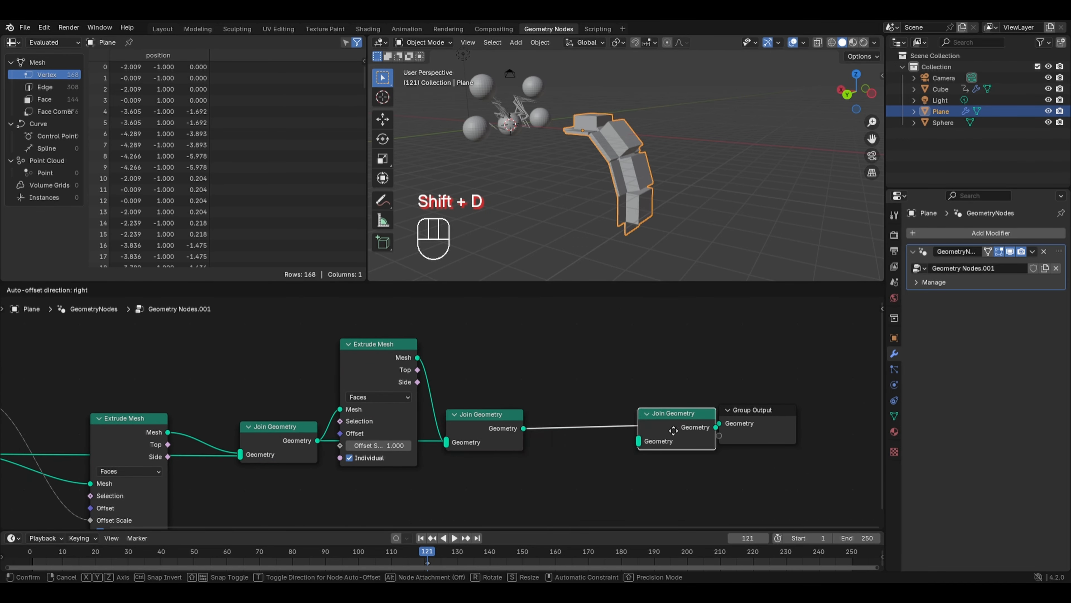
pyautogui.click(657, 434)
pyautogui.moveTo(547, 382); pyautogui.dragTo(507, 440, button='middle')
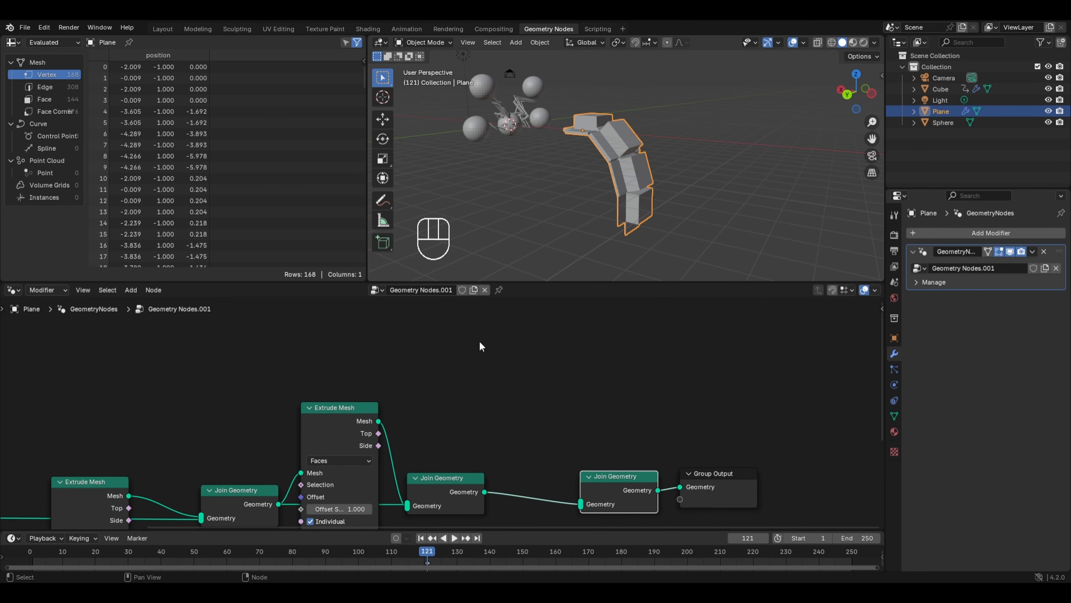
# Step: Open the list of geometry operation nodes that can be added to the tree
pyautogui.hotkey('shift', 'a')
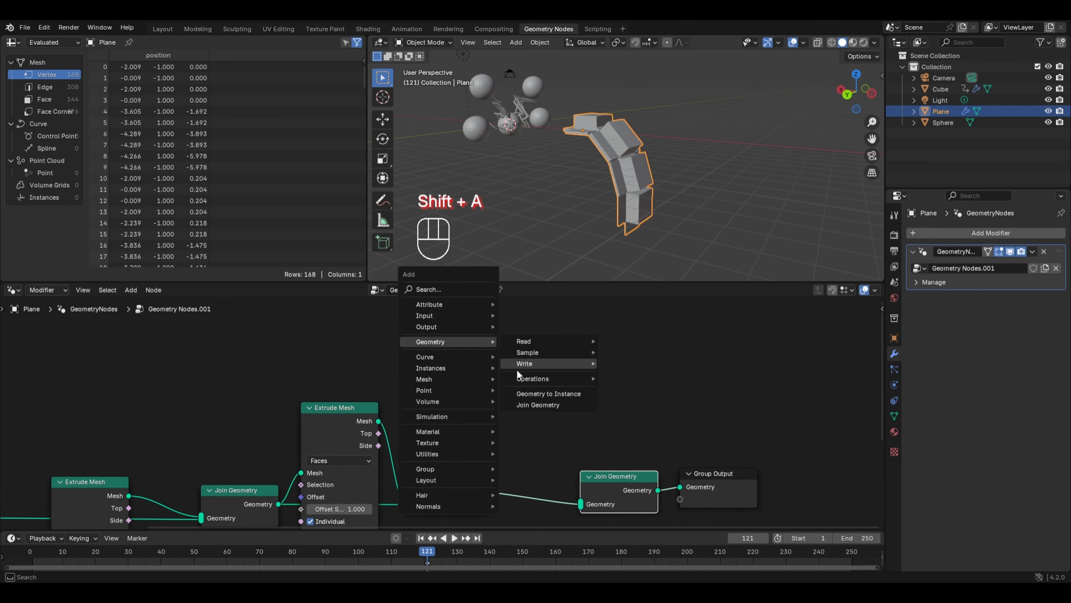
pyautogui.moveTo(523, 380)
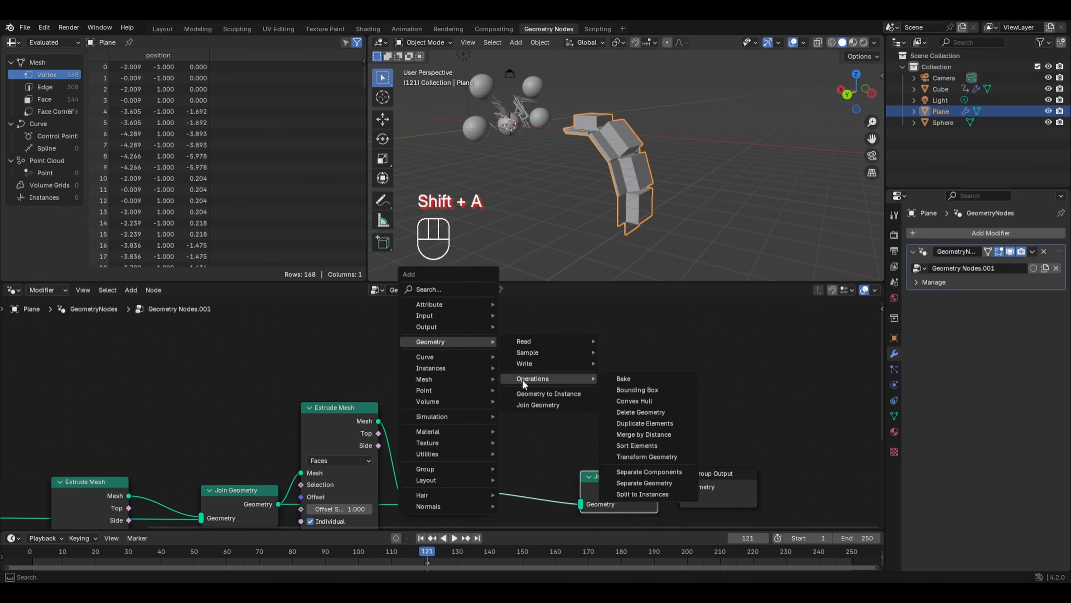
# Step: Add a Transform Geometry node and wire it as a second branch between the last two Join Geometry nodes, keeping the direct link
pyautogui.click(647, 459)
pyautogui.click(547, 449)
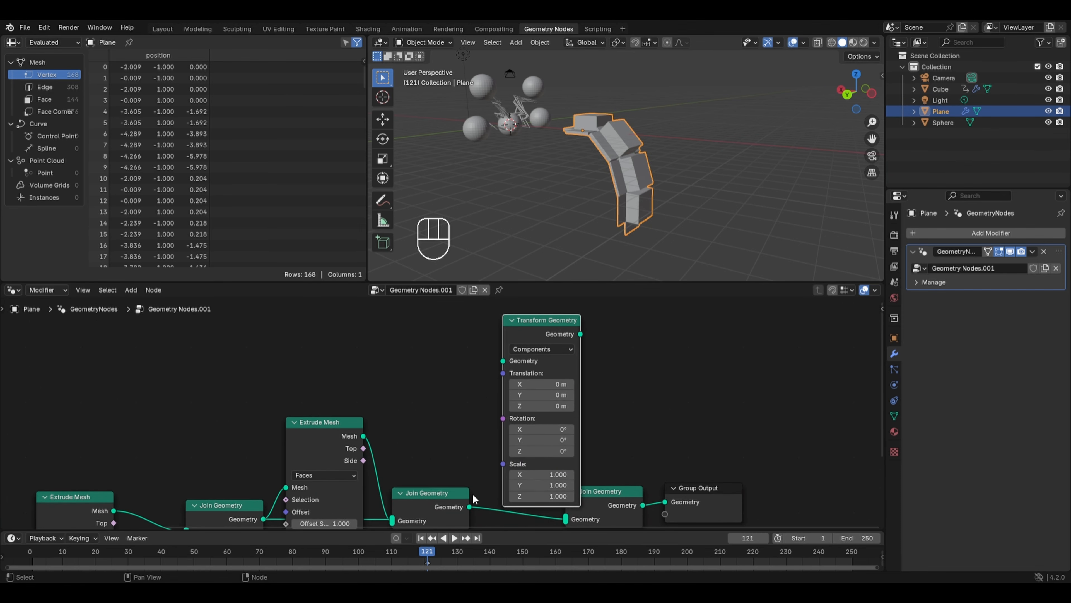
pyautogui.moveTo(469, 507); pyautogui.dragTo(499, 365)
pyautogui.moveTo(545, 329); pyautogui.dragTo(557, 511)
pyautogui.moveTo(594, 442); pyautogui.dragTo(807, 490)
pyautogui.moveTo(575, 443); pyautogui.dragTo(553, 419, button='middle')
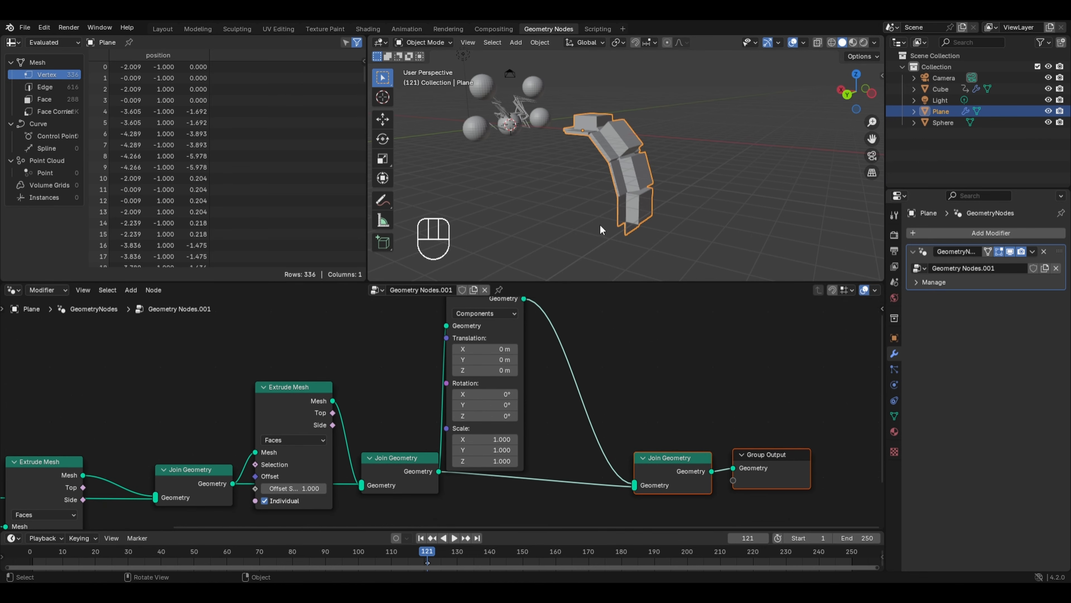
pyautogui.moveTo(600, 225); pyautogui.dragTo(626, 225, button='middle')
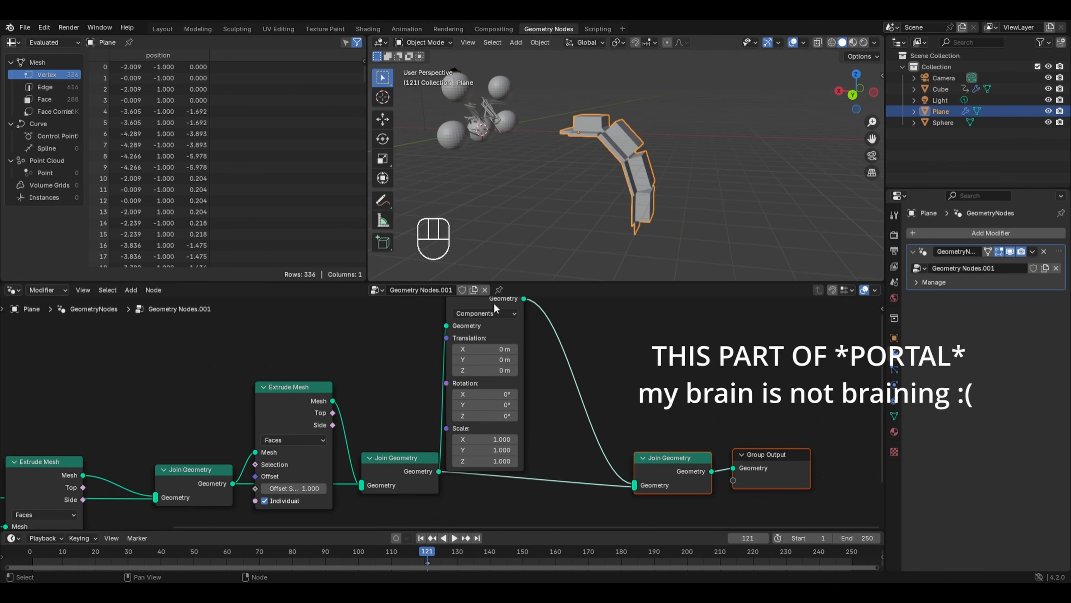
pyautogui.moveTo(476, 304); pyautogui.dragTo(510, 304)
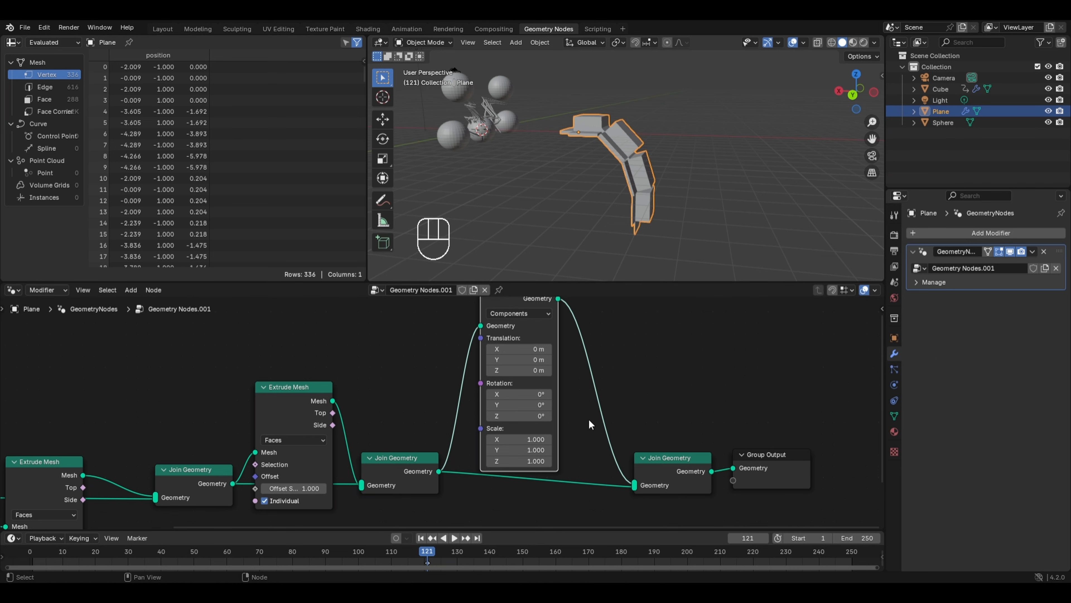
pyautogui.scroll(-1, 590, 423)
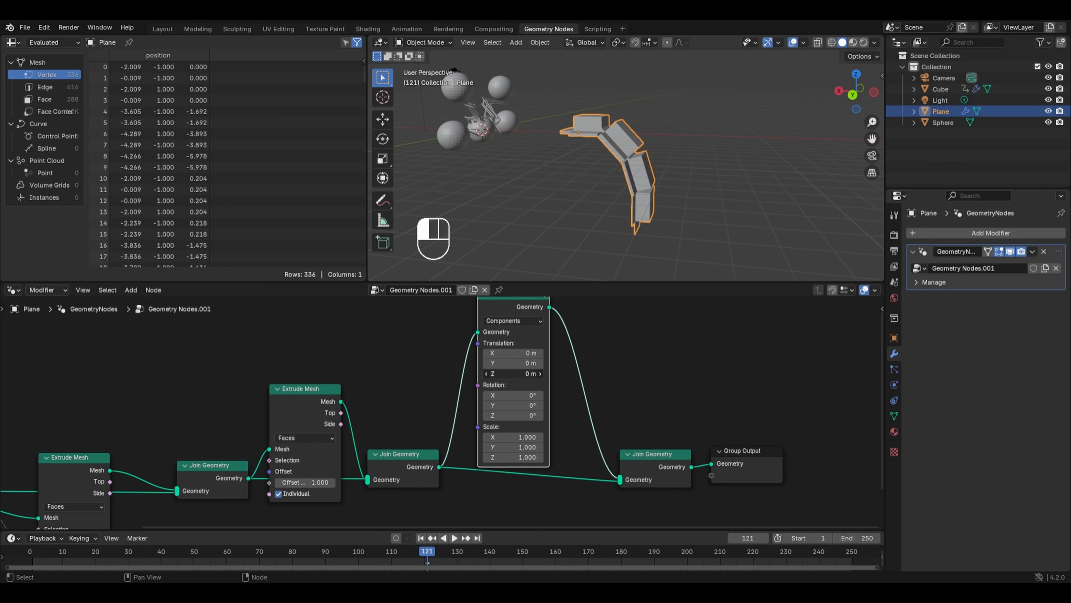
# Step: Mirror the arch half by setting the Transform Geometry node's X scale to -1 and its X translation to 1.2 m
pyautogui.moveTo(514, 374)
pyautogui.mouseDown()
pyautogui.moveTo(544, 374)
pyautogui.moveTo(511, 374)
pyautogui.mouseUp()
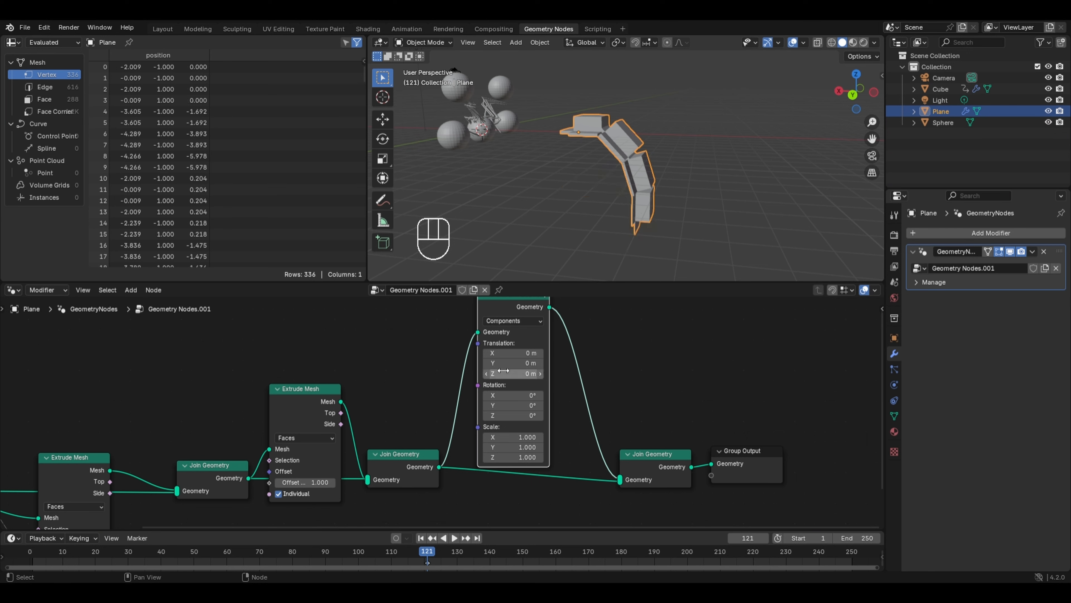
pyautogui.press('BackSpace')
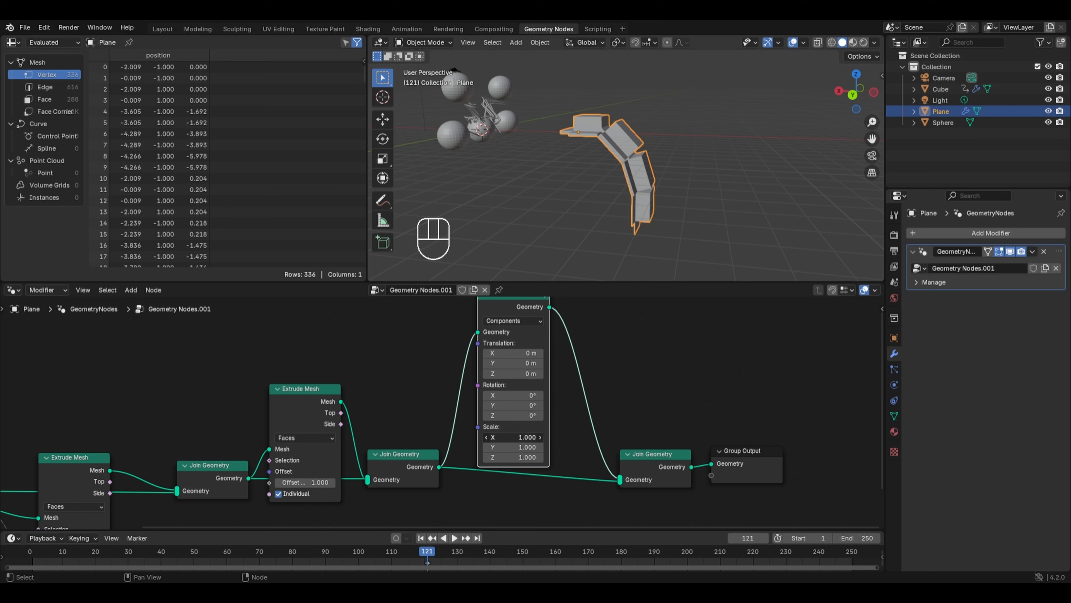
pyautogui.moveTo(522, 437); pyautogui.dragTo(502, 437)
pyautogui.click(522, 436)
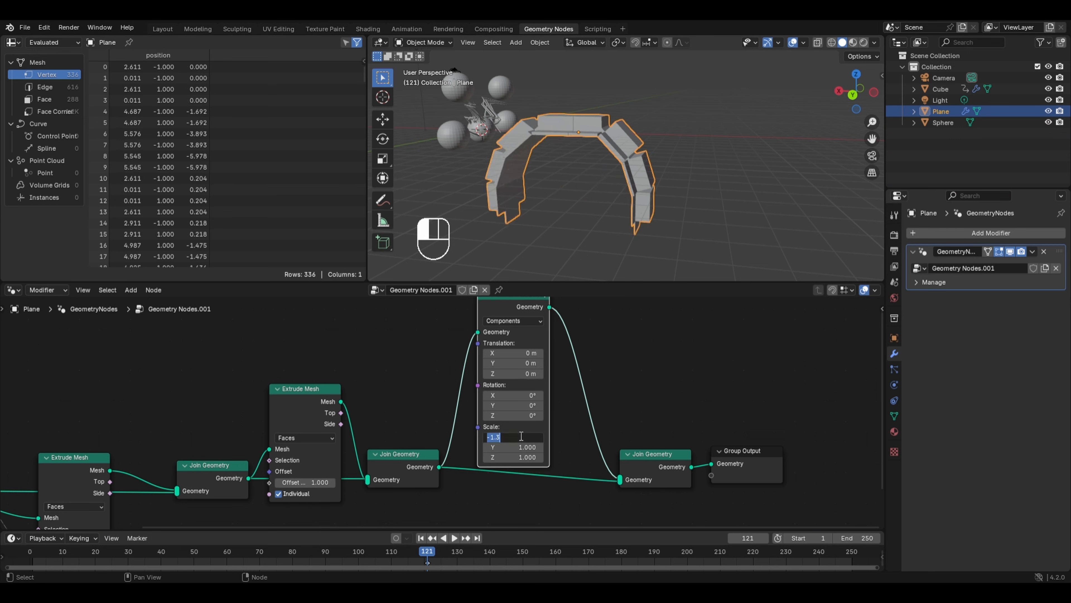
pyautogui.write('-1')
pyautogui.press('Return')
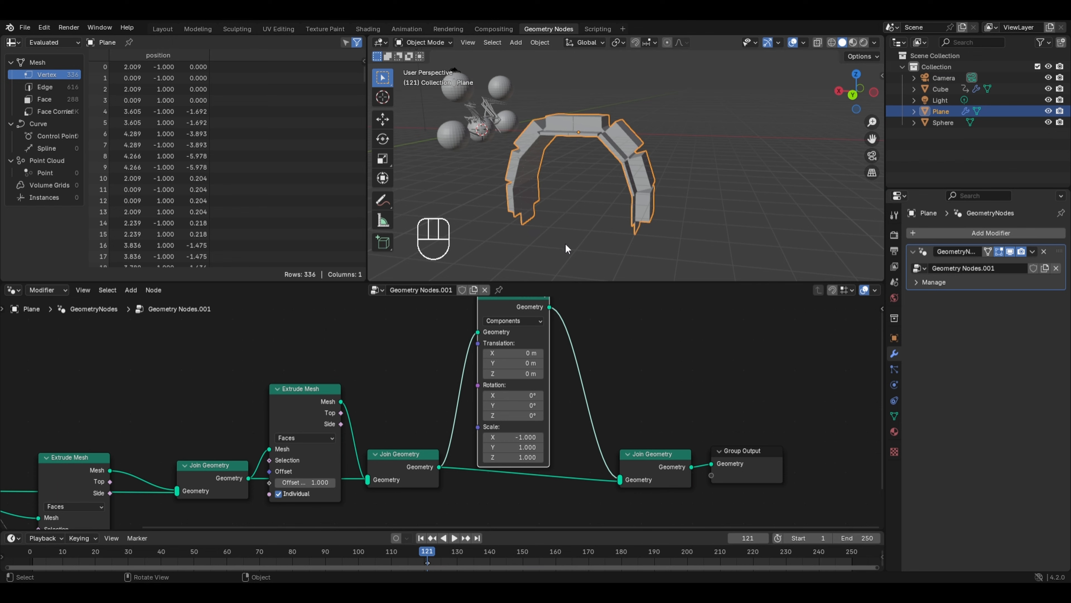
pyautogui.moveTo(565, 246); pyautogui.dragTo(614, 253, button='middle')
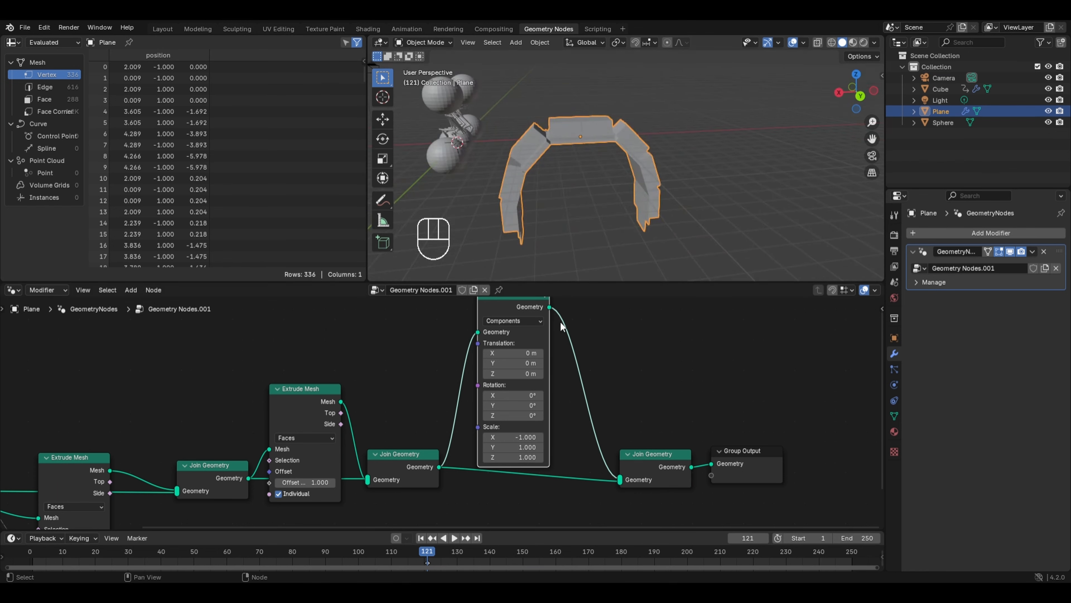
pyautogui.moveTo(519, 352); pyautogui.dragTo(544, 352)
pyautogui.moveTo(623, 160); pyautogui.dragTo(543, 148, button='middle')
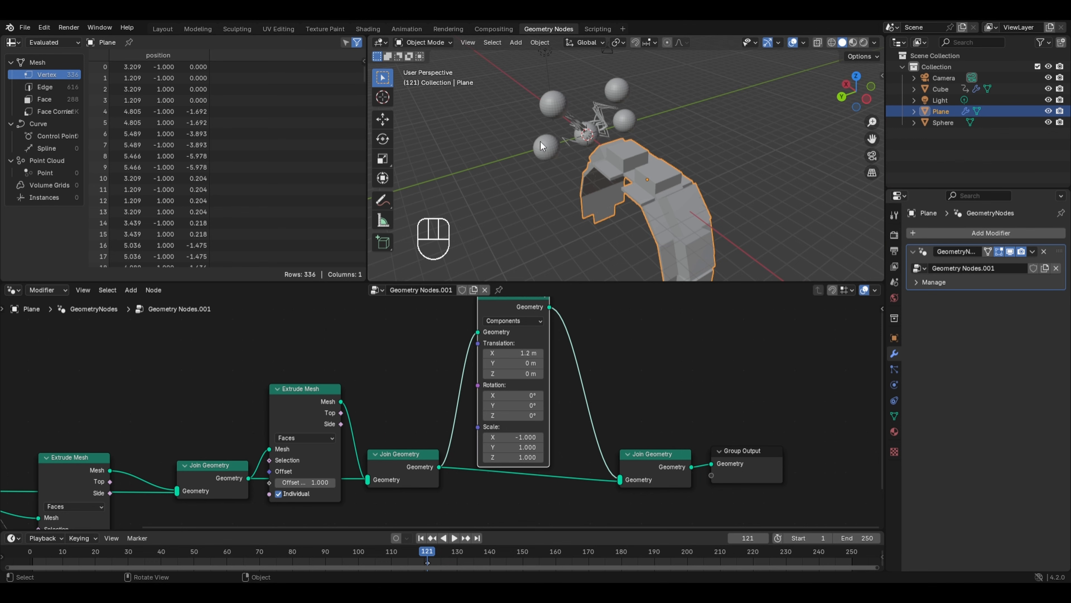
# Step: Delete the Sphere object surrounding the lightning
pyautogui.click(540, 142)
pyautogui.press('x')
pyautogui.click(540, 141)
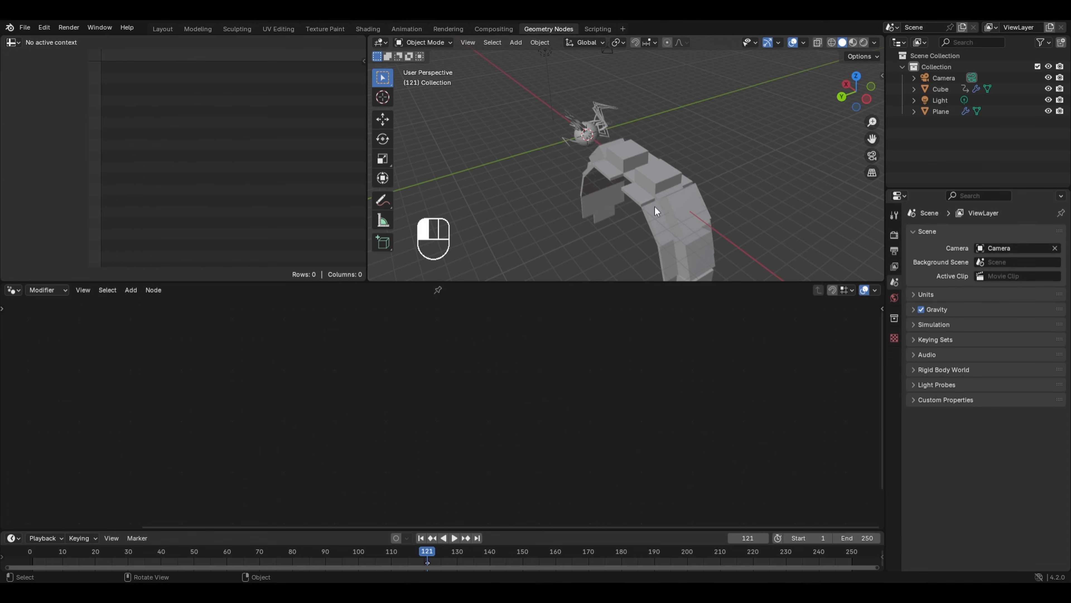
# Step: From the top view, move the arch about 7.3 m along X to centre it on the lightning object
pyautogui.click(654, 207)
pyautogui.press('KP_7')
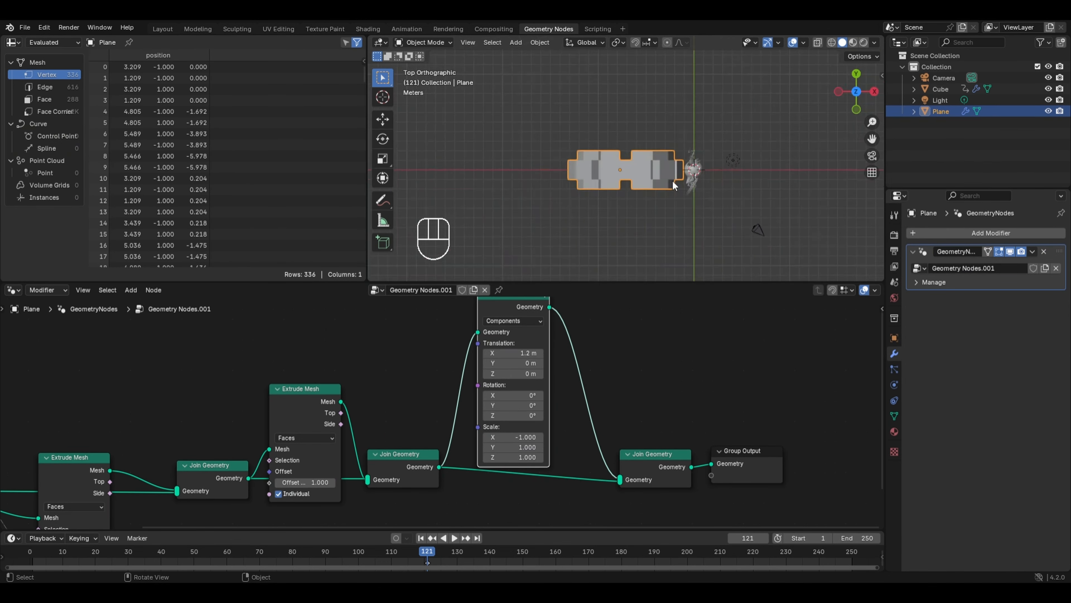
pyautogui.press('g')
pyautogui.press('x')
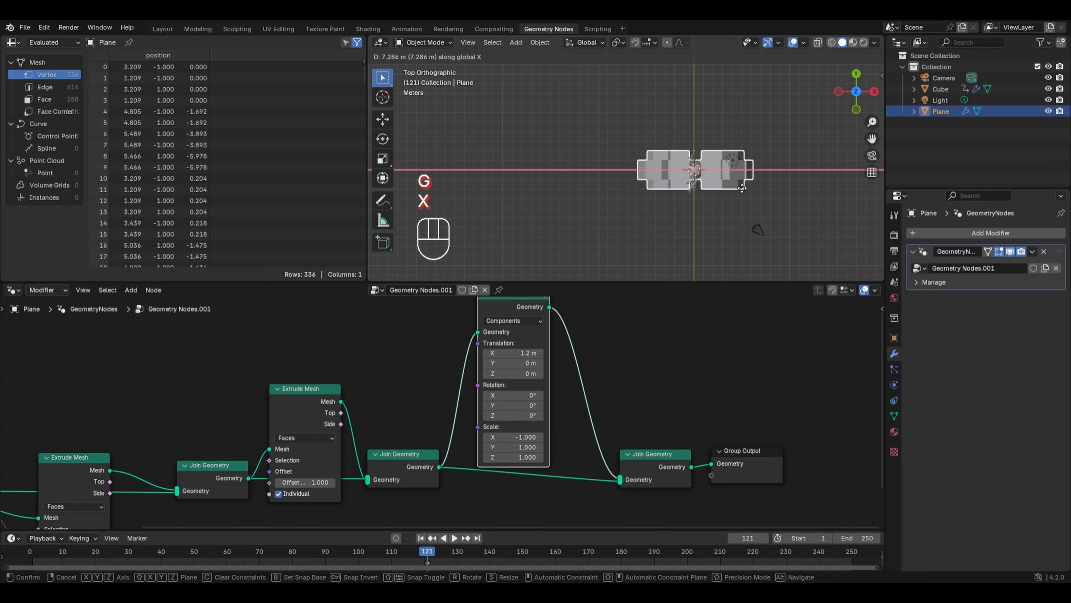
pyautogui.click(711, 138)
# Step: From the front view, raise the arch along Z until its legs end near ground level
pyautogui.press('g')
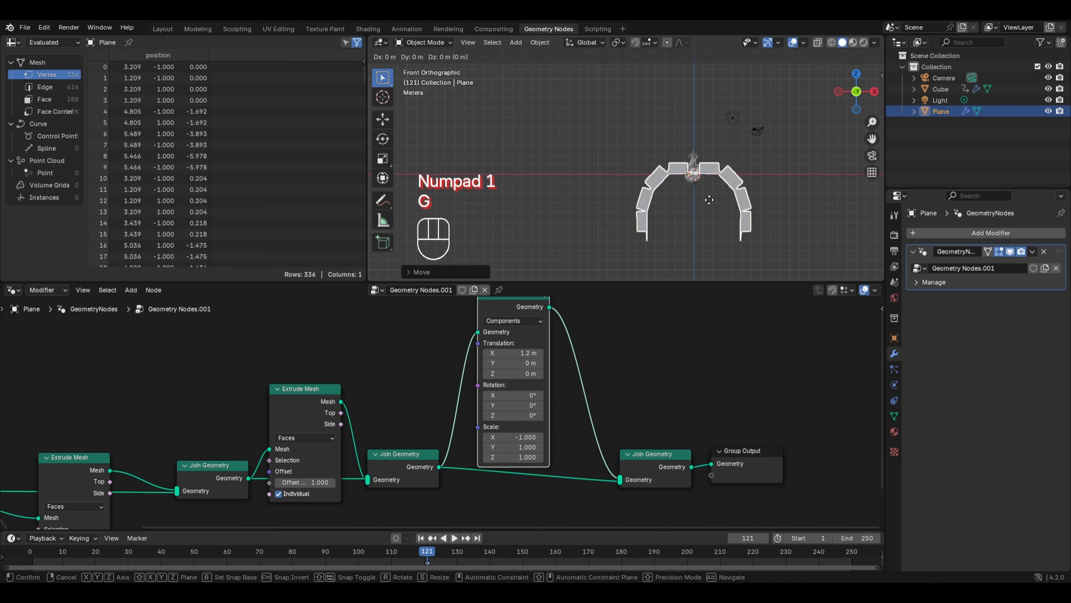
pyautogui.press('z')
pyautogui.click(713, 80)
# Step: Set the object in the lightning Cube's Object Info node to Plane so the lightning targets the arch
pyautogui.scroll(5, 752, 173)
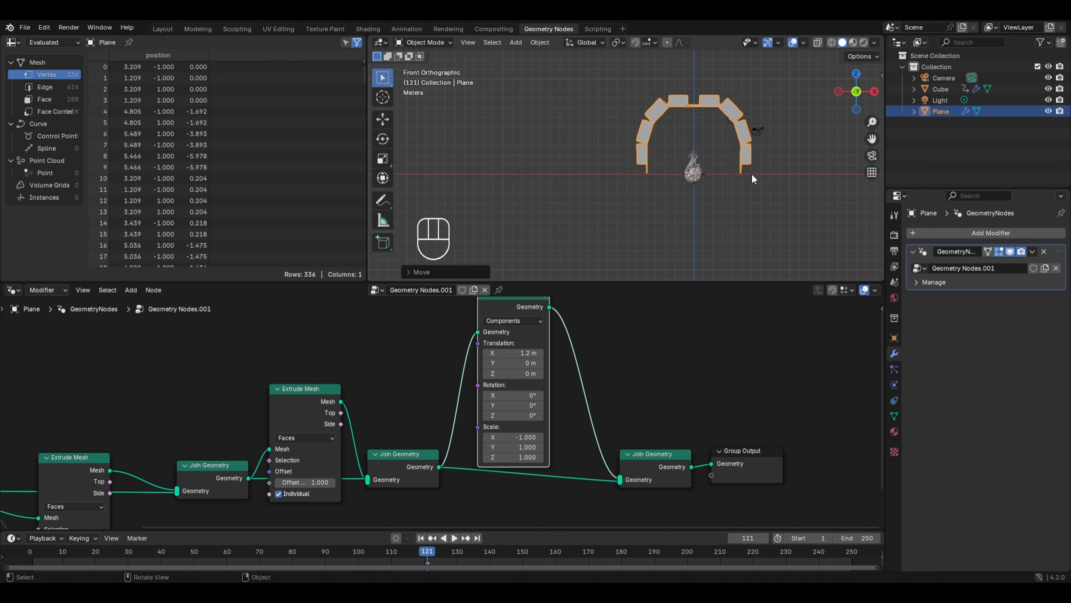
pyautogui.keyDown('shift'); pyautogui.moveTo(803, 179); pyautogui.dragTo(686, 227, button='middle'); pyautogui.keyUp('shift')
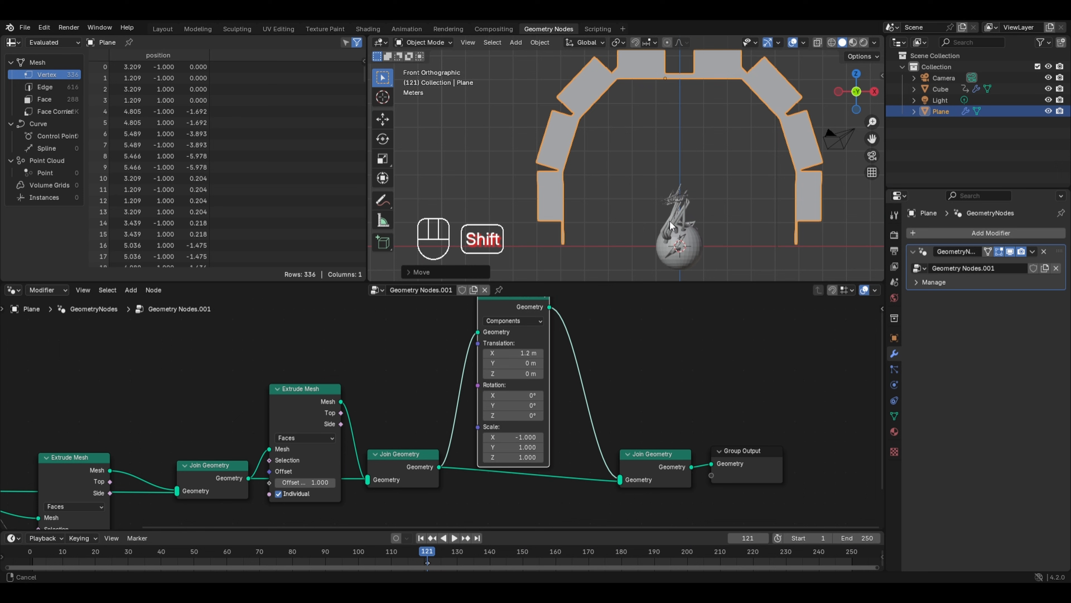
pyautogui.click(680, 247)
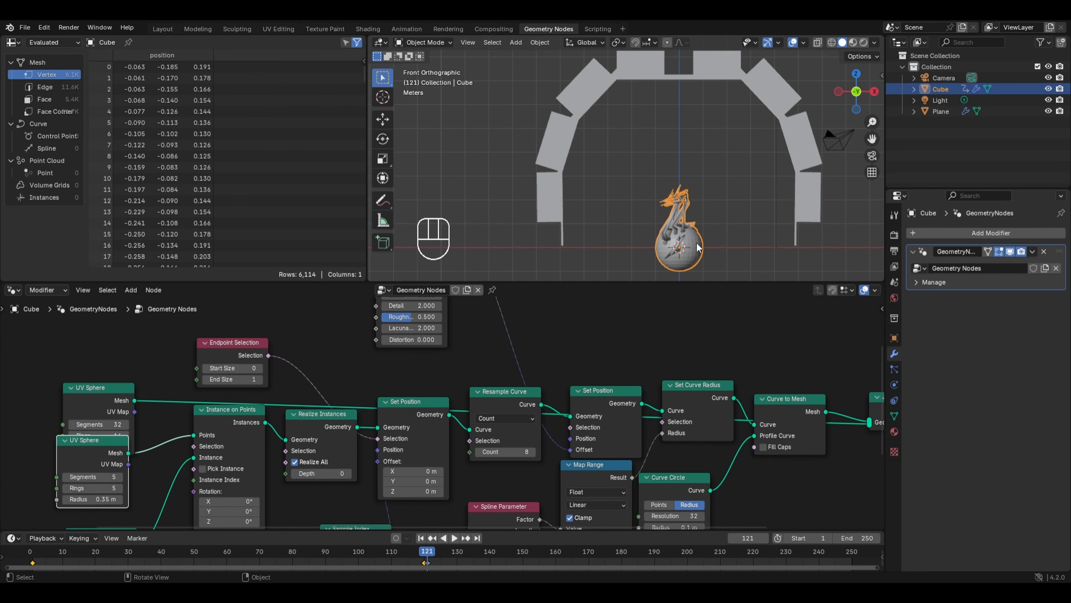
pyautogui.moveTo(391, 473); pyautogui.dragTo(612, 329, button='middle')
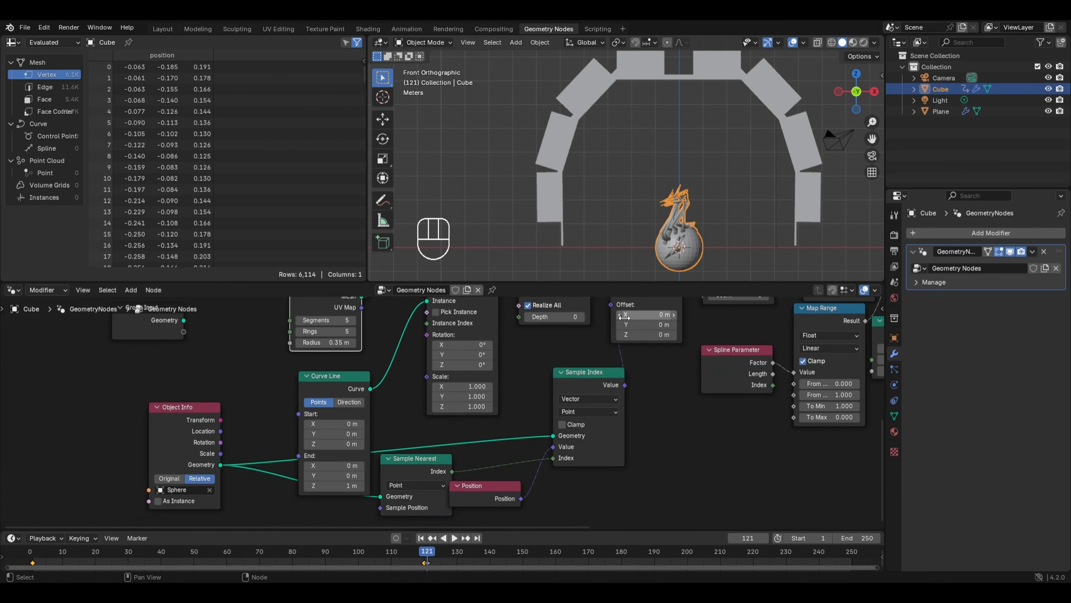
pyautogui.click(185, 490)
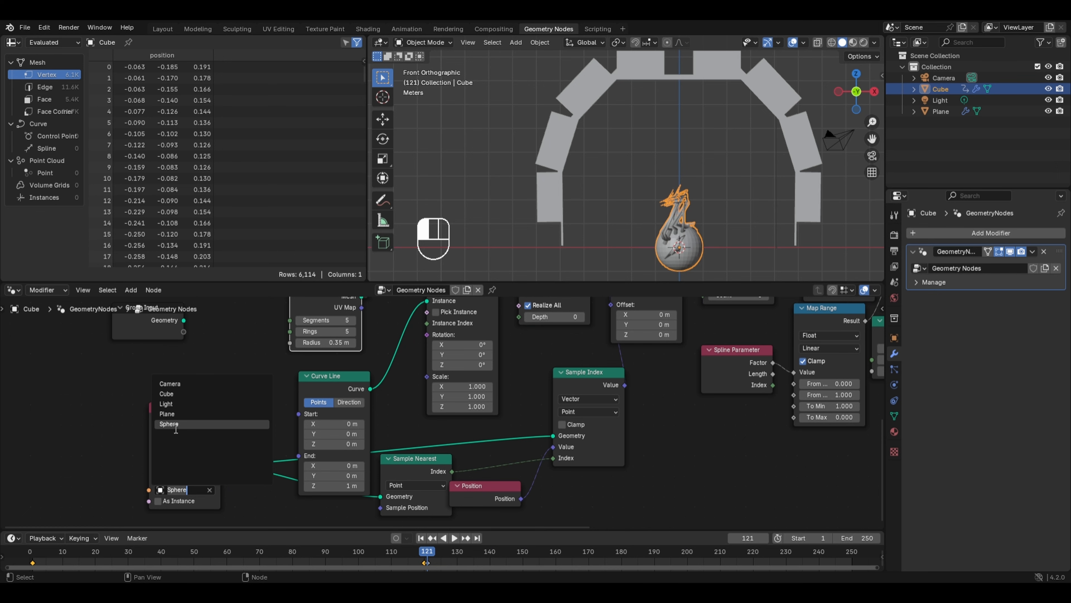
pyautogui.click(168, 413)
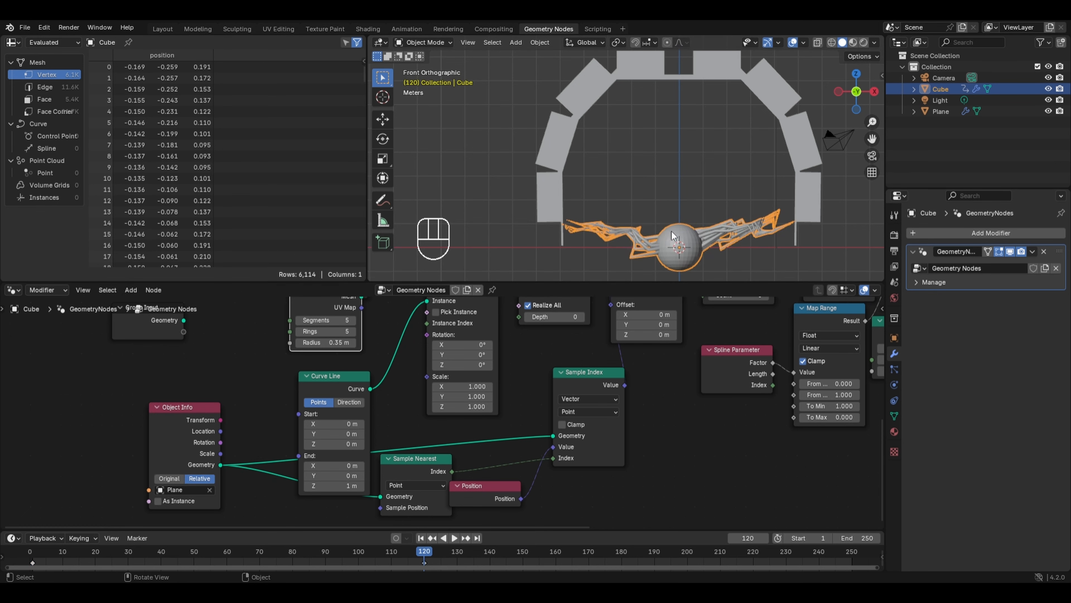
# Step: Lower the arch about 1.08 m so the lightning reaches its top as well as its sides
pyautogui.click(707, 64)
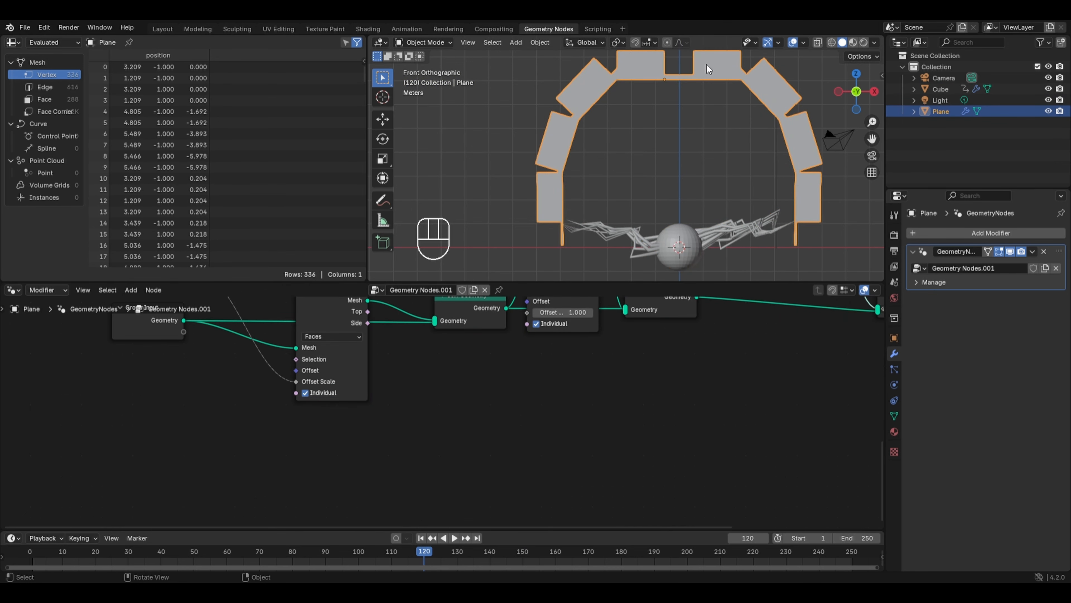
pyautogui.press('g')
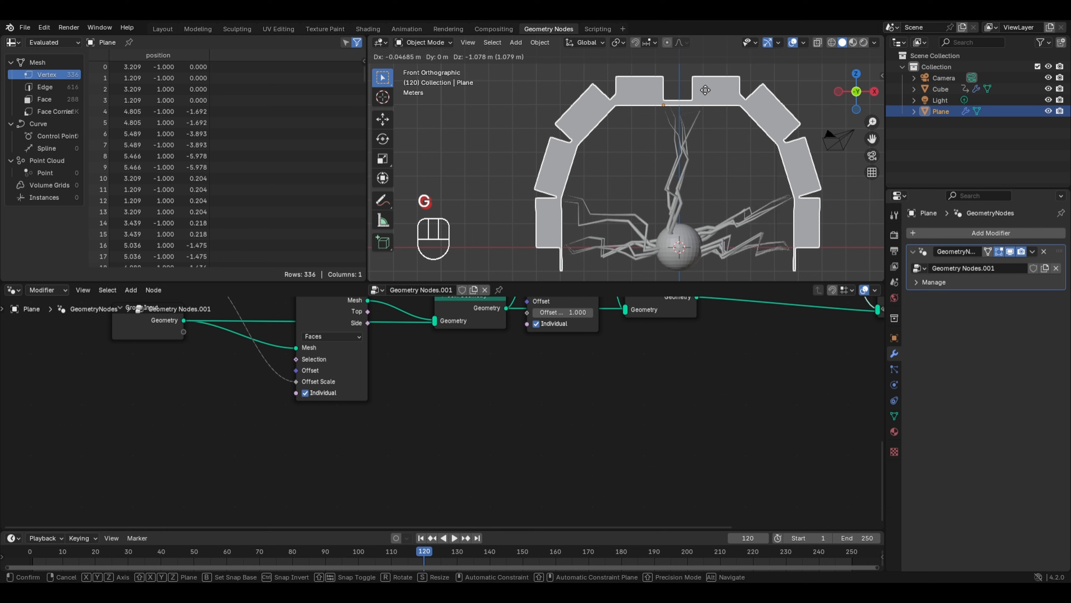
pyautogui.click(705, 90)
pyautogui.moveTo(706, 90); pyautogui.dragTo(814, 165, button='middle')
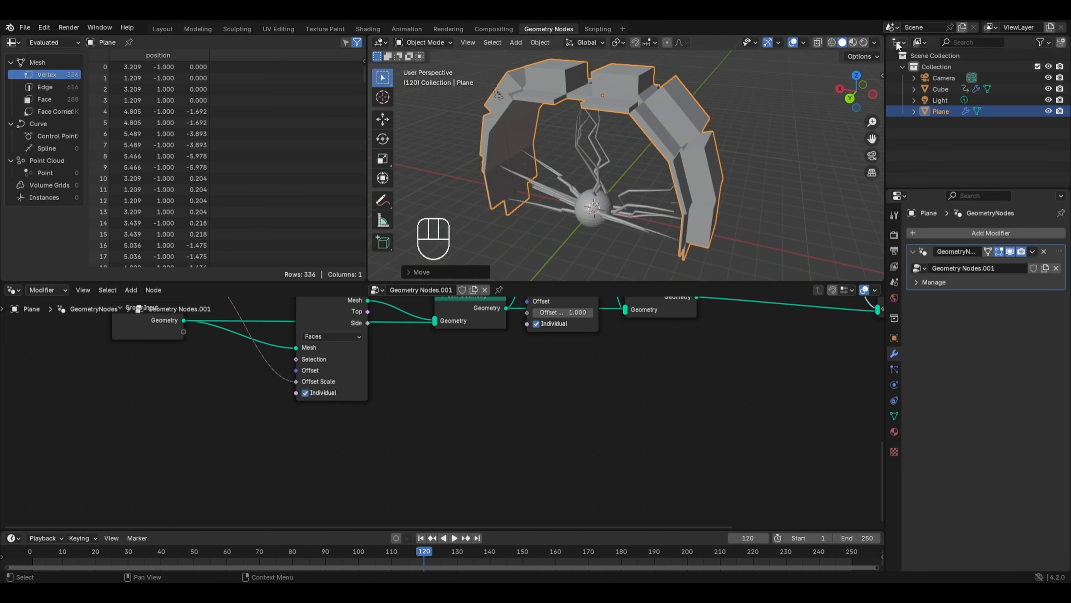
# Step: Switch the viewport to rendered shading and change the light to a Sun with strength 5
pyautogui.click(865, 42)
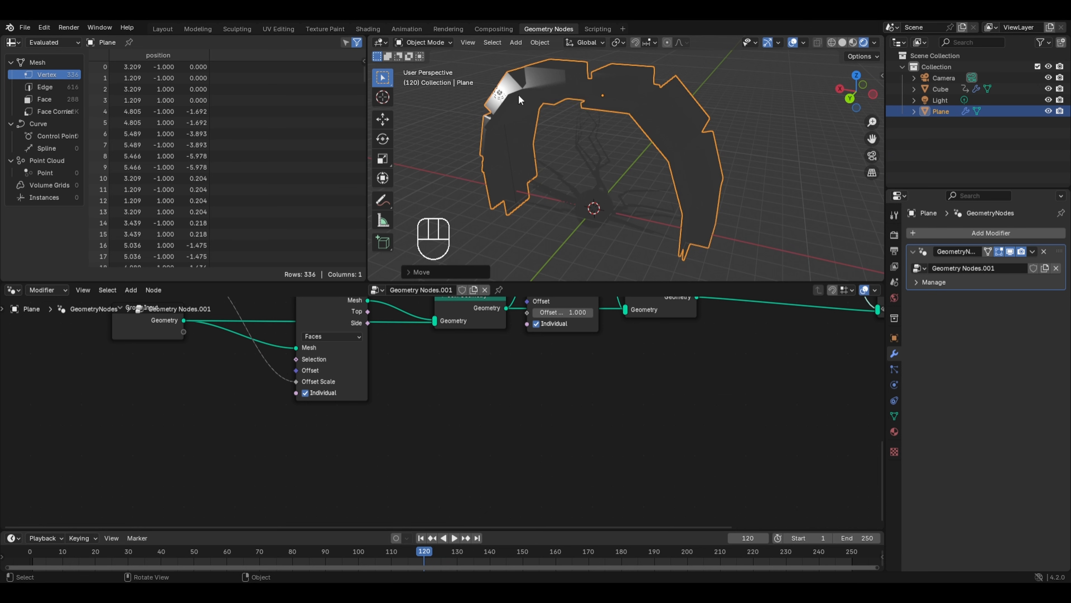
pyautogui.click(503, 93)
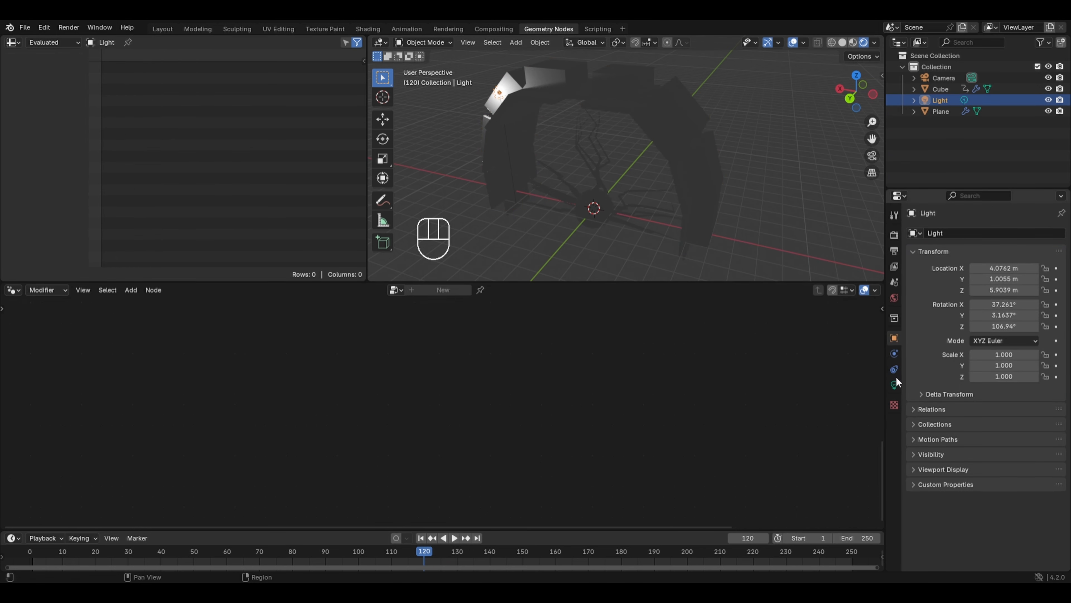
pyautogui.click(895, 384)
pyautogui.click(966, 284)
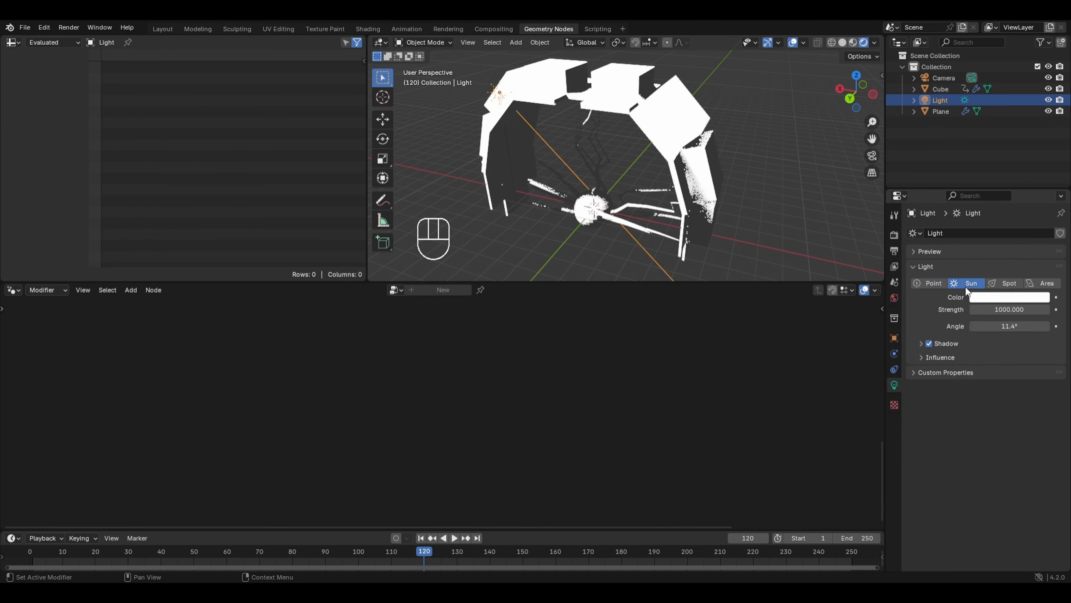
pyautogui.click(994, 308)
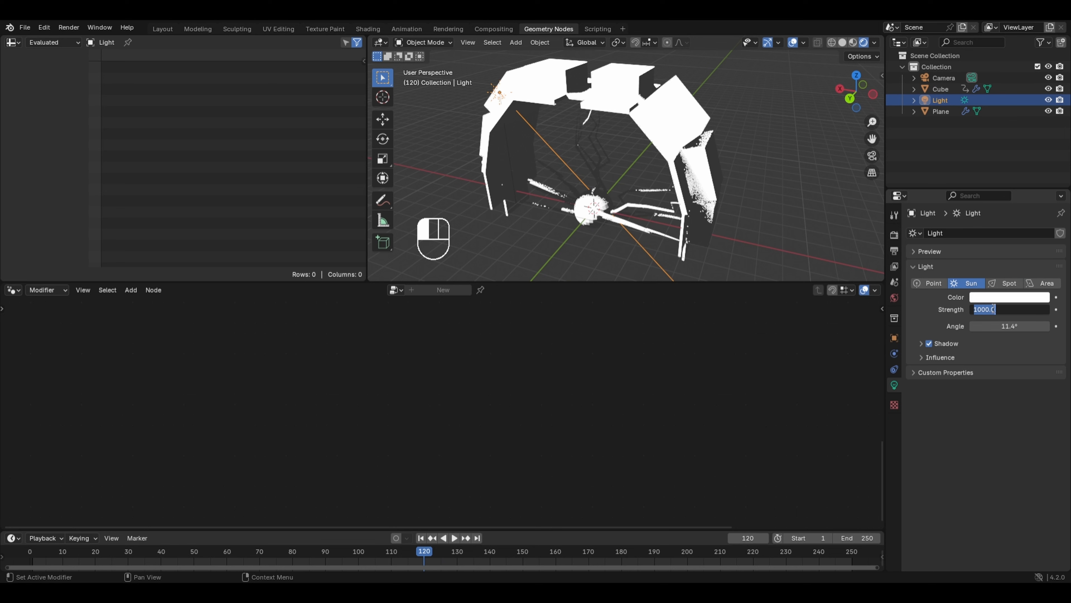
pyautogui.write('5')
pyautogui.press('Return')
# Step: Move the sun light about 5.9 m along Y and rotate it about the X axis to light the arch's front
pyautogui.press('g')
pyautogui.press('y')
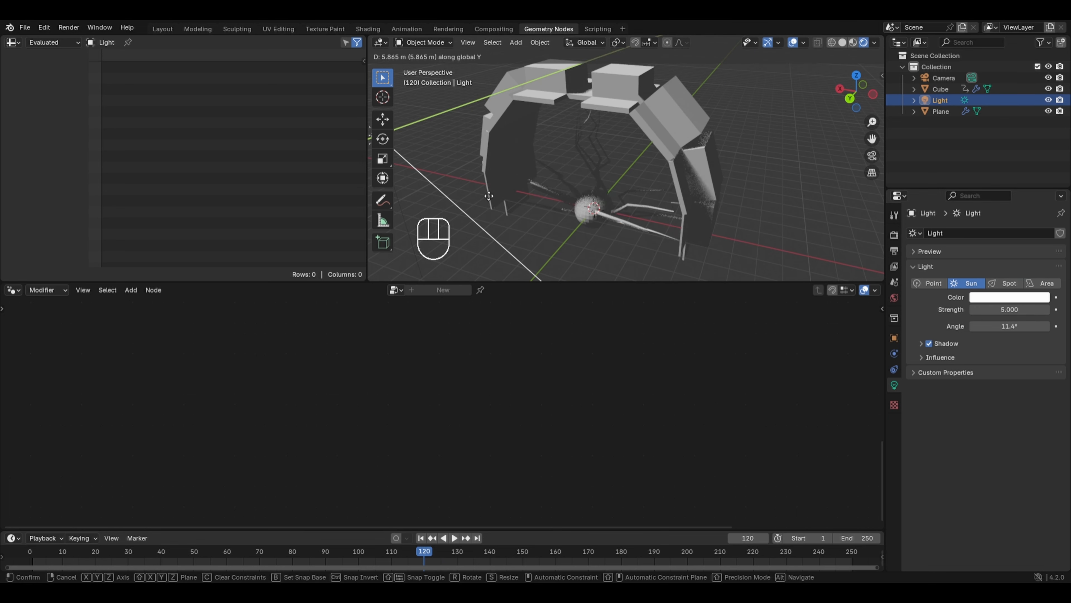
pyautogui.click(489, 196)
pyautogui.press('r')
pyautogui.press('r')
pyautogui.press('x')
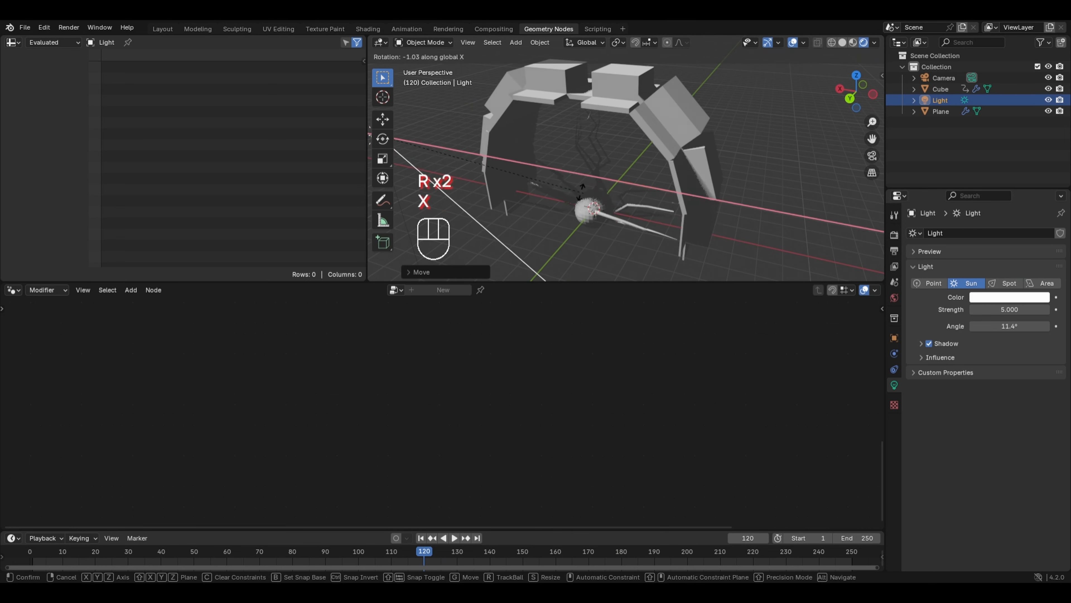
pyautogui.click(561, 177)
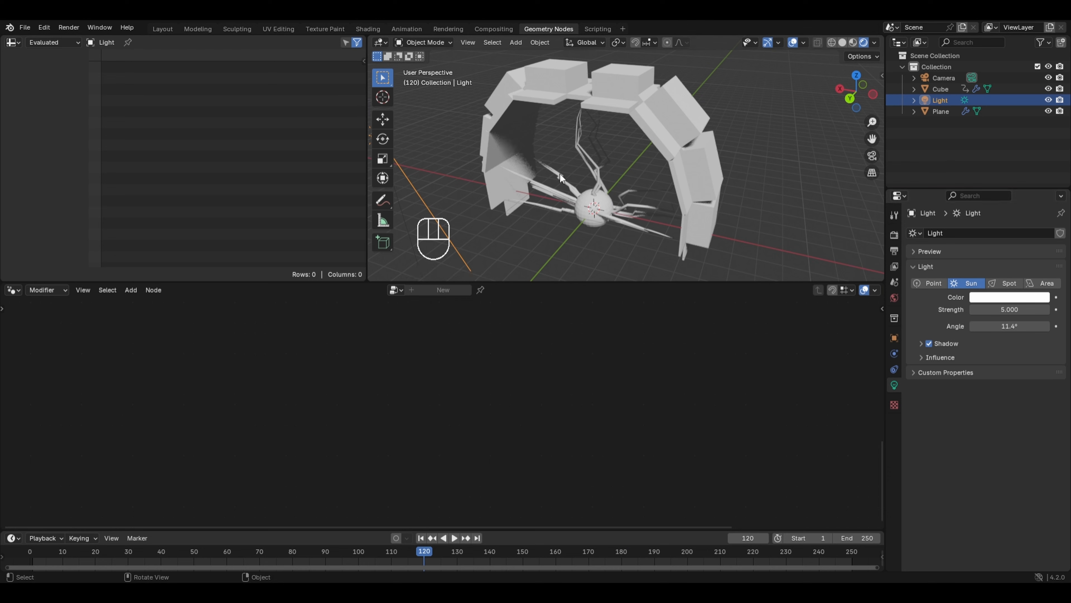
# Step: Duplicate the sun light along Y to behind the arch and rotate the copy about 75°
pyautogui.scroll(-3, 560, 173)
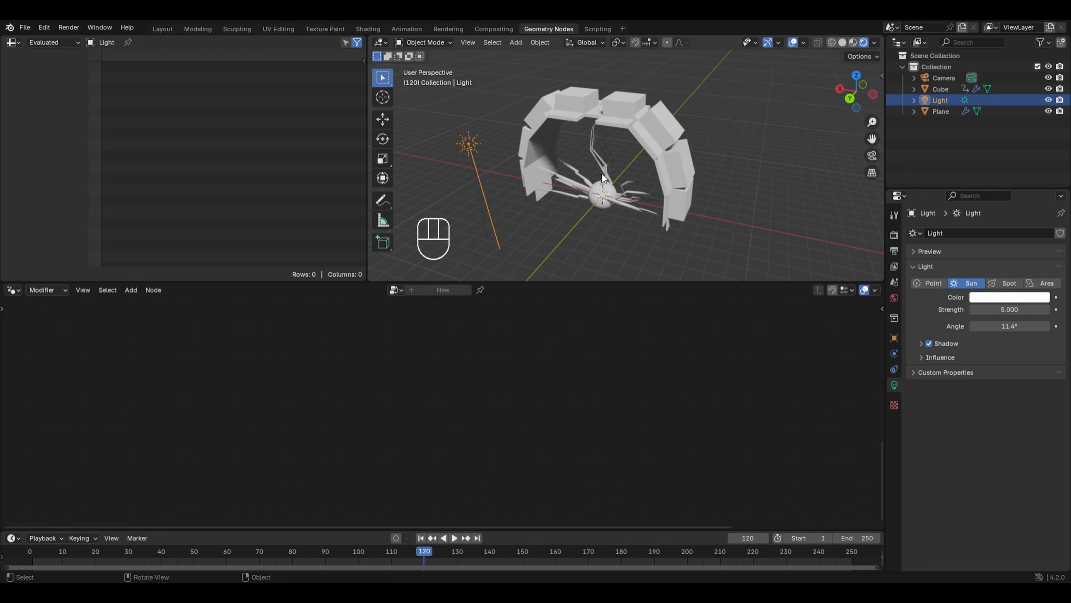
pyautogui.hotkey('shift', 'd')
pyautogui.press('y')
pyautogui.click(764, 115)
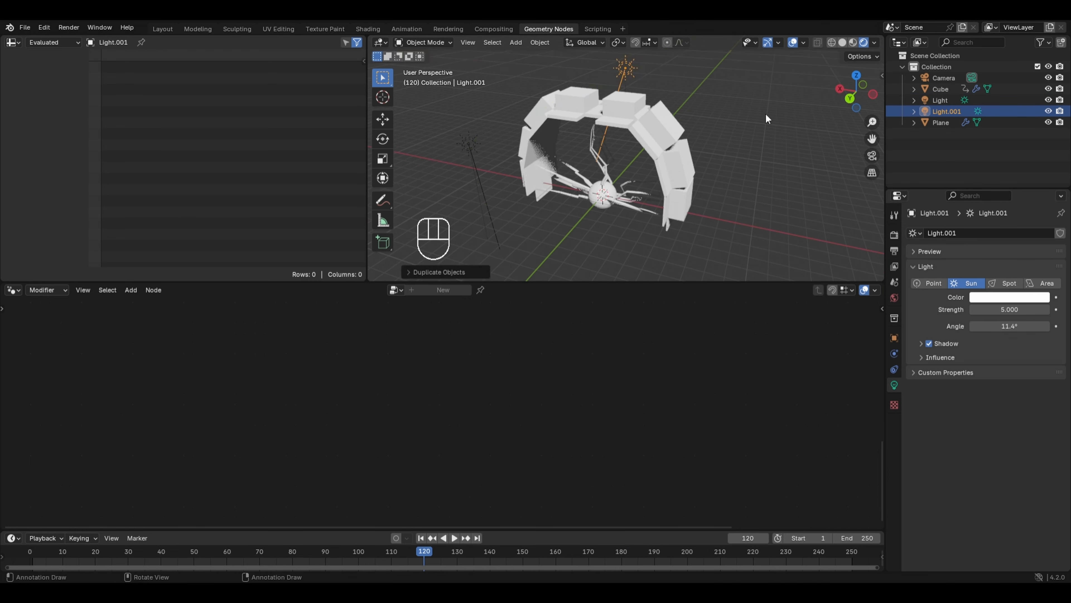
pyautogui.press('r')
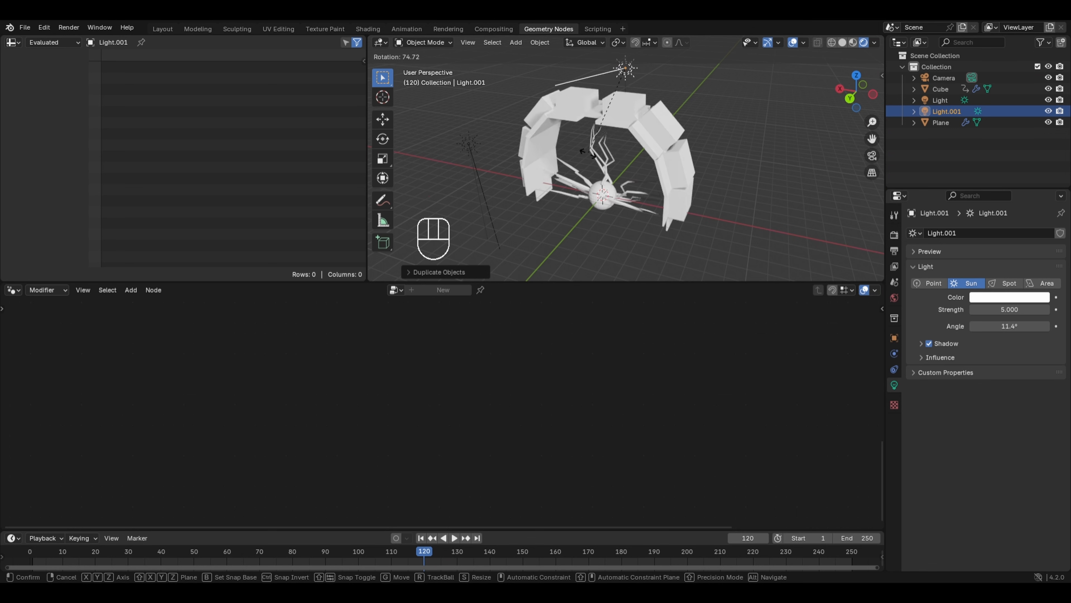
pyautogui.click(589, 153)
pyautogui.scroll(2, 595, 268)
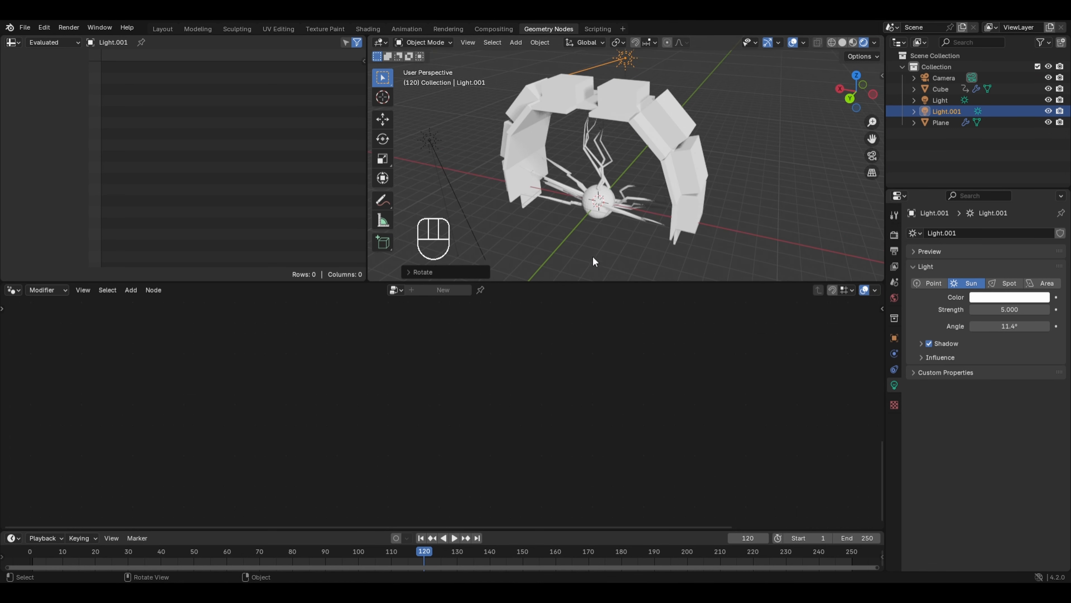
# Step: Insert a Set Material node before the lightning's Group Output and assign the existing material named Material
pyautogui.click(592, 210)
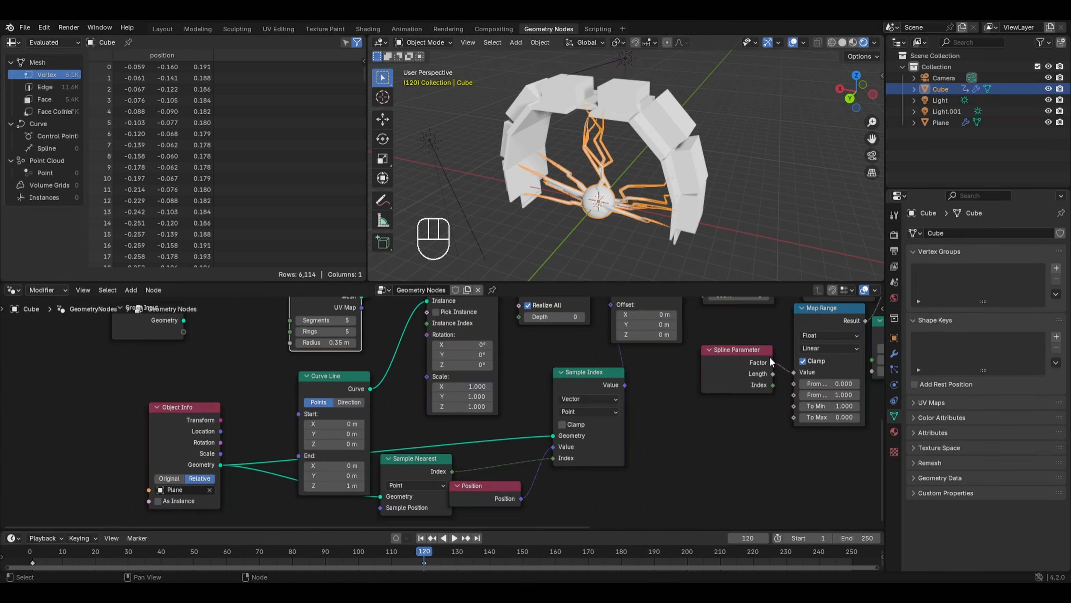
pyautogui.click(894, 433)
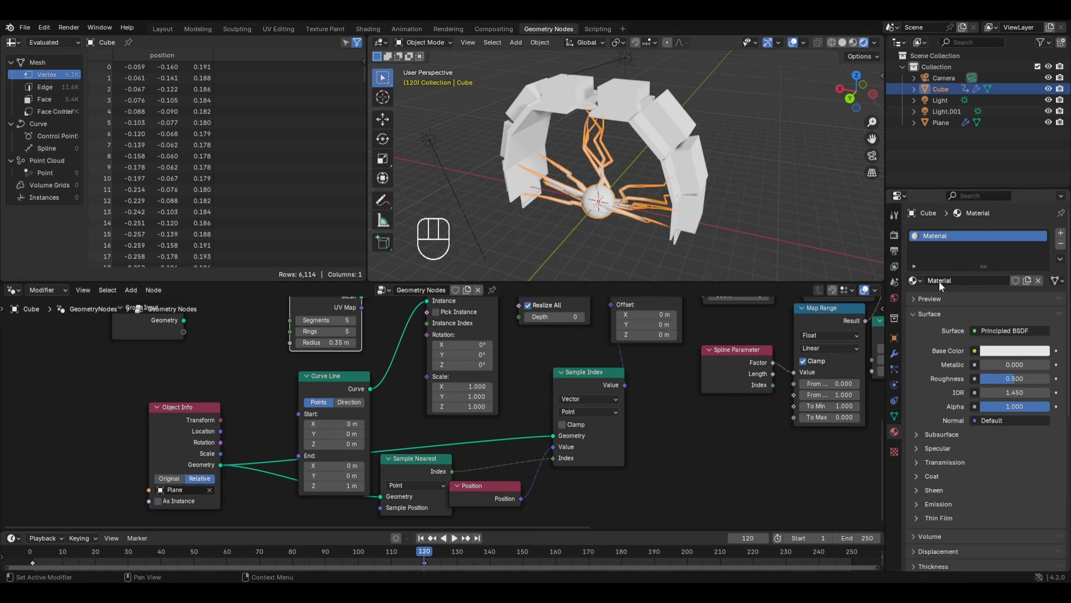
pyautogui.moveTo(744, 416); pyautogui.dragTo(117, 308, button='middle')
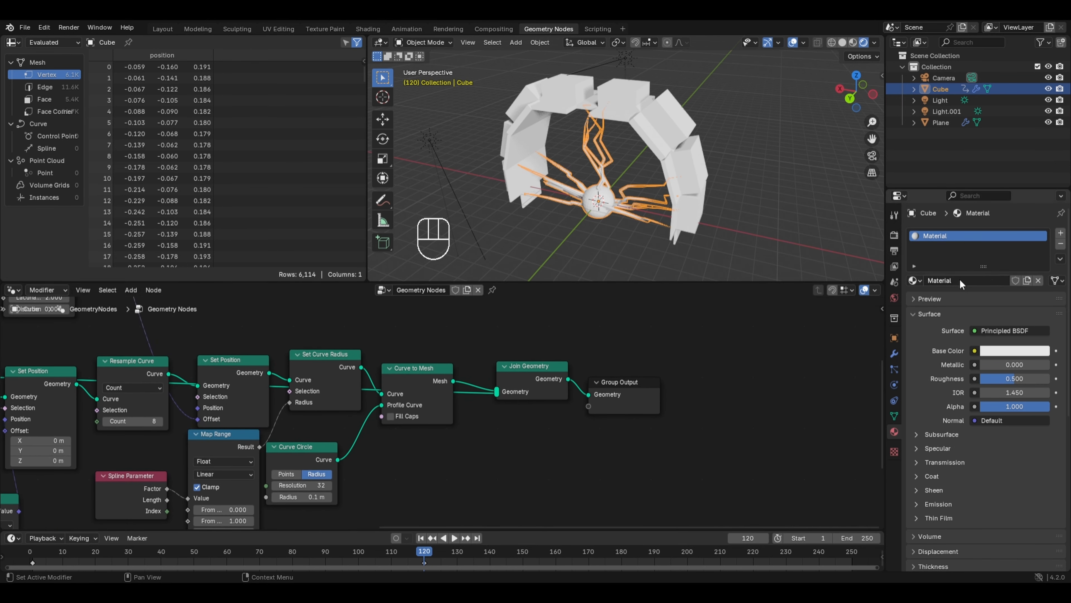
pyautogui.moveTo(618, 395); pyautogui.dragTo(747, 380)
pyautogui.hotkey('shift', 'a')
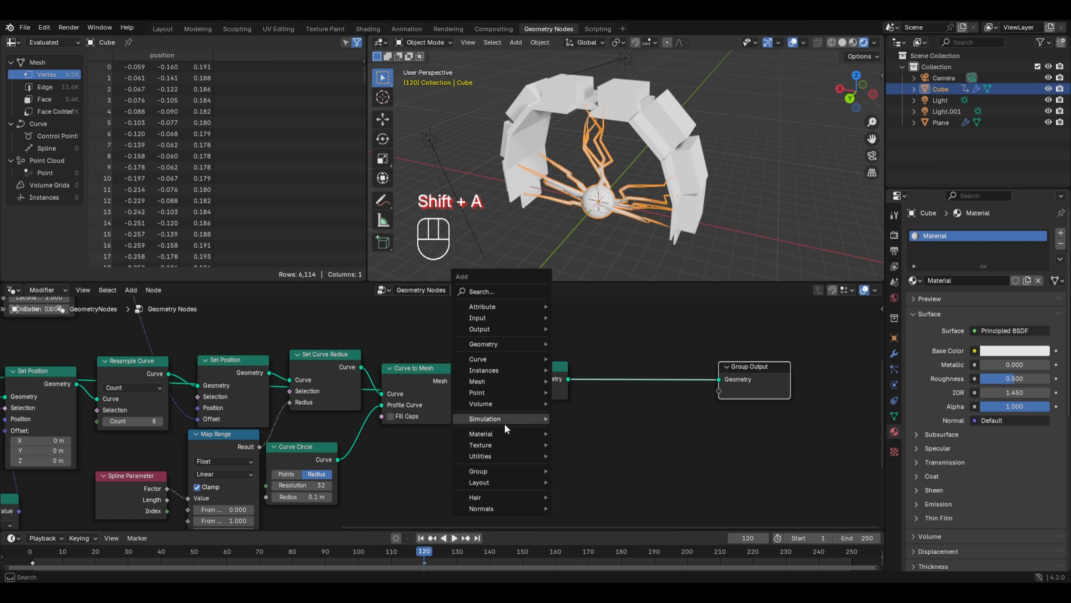
pyautogui.moveTo(511, 435)
pyautogui.click(597, 475)
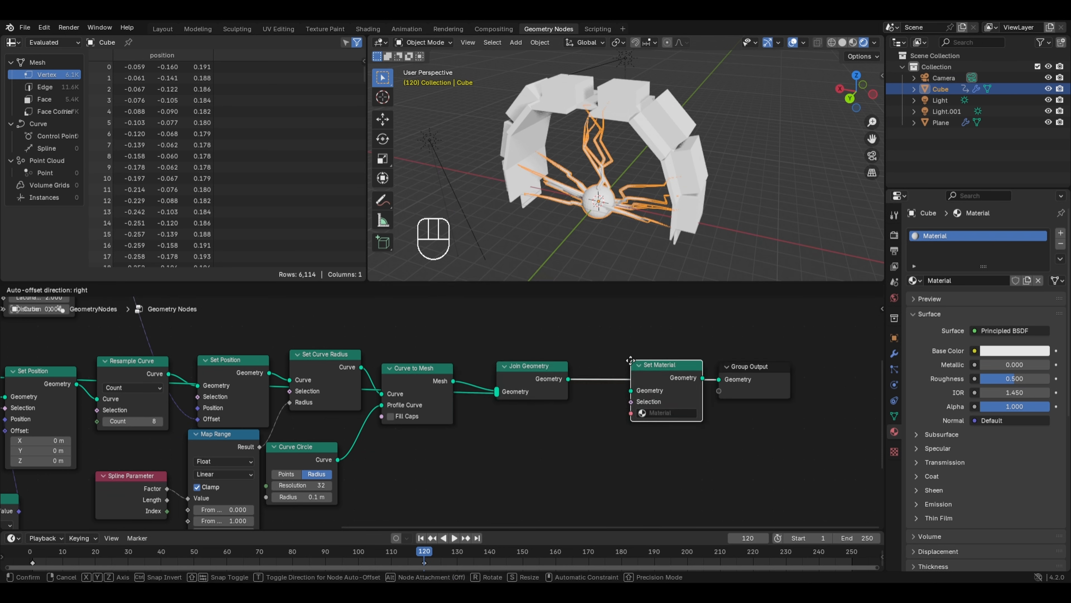
pyautogui.click(632, 365)
pyautogui.click(648, 413)
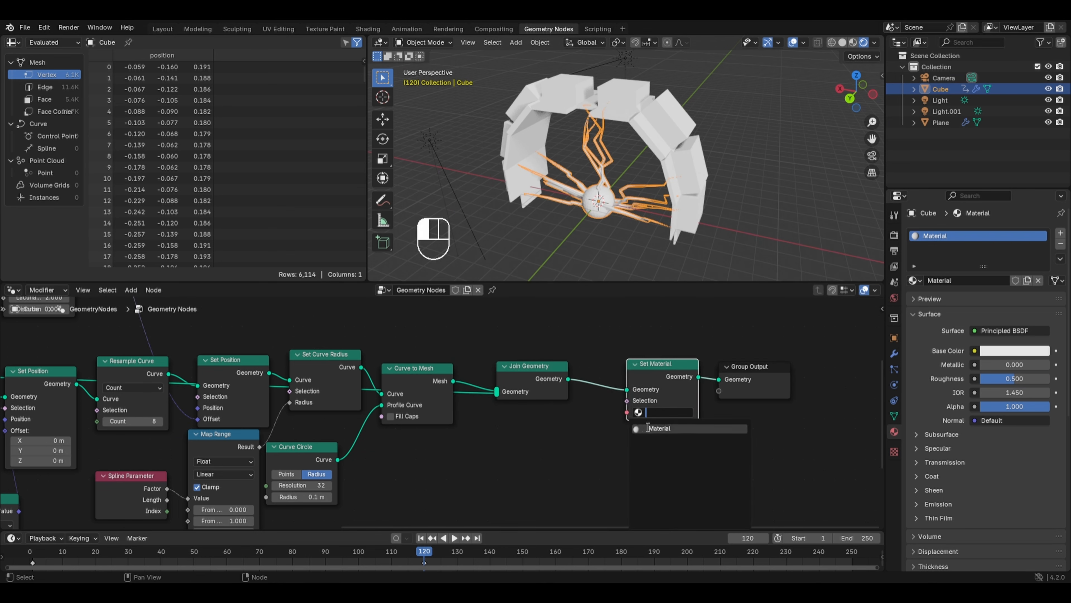
pyautogui.click(642, 429)
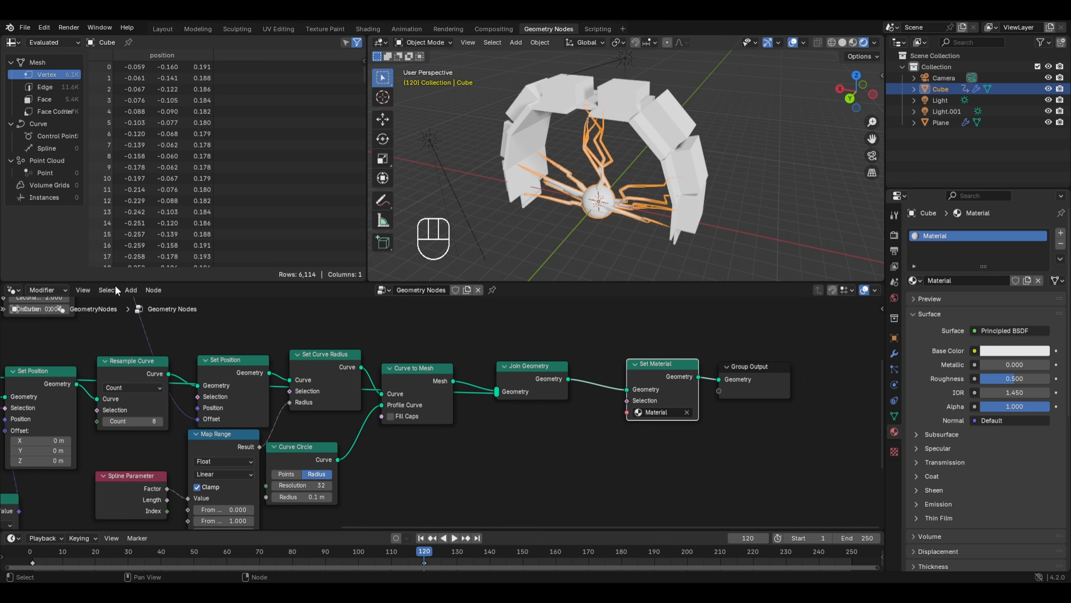
# Step: Switch the node editor to the Shader Editor and add a Noise Texture beside the lightning material's Principled BSDF
pyautogui.click(13, 289)
pyautogui.click(41, 393)
pyautogui.moveTo(205, 361); pyautogui.dragTo(679, 366, button='middle')
pyautogui.scroll(2, 586, 397)
pyautogui.moveTo(586, 360); pyautogui.dragTo(593, 390, button='middle')
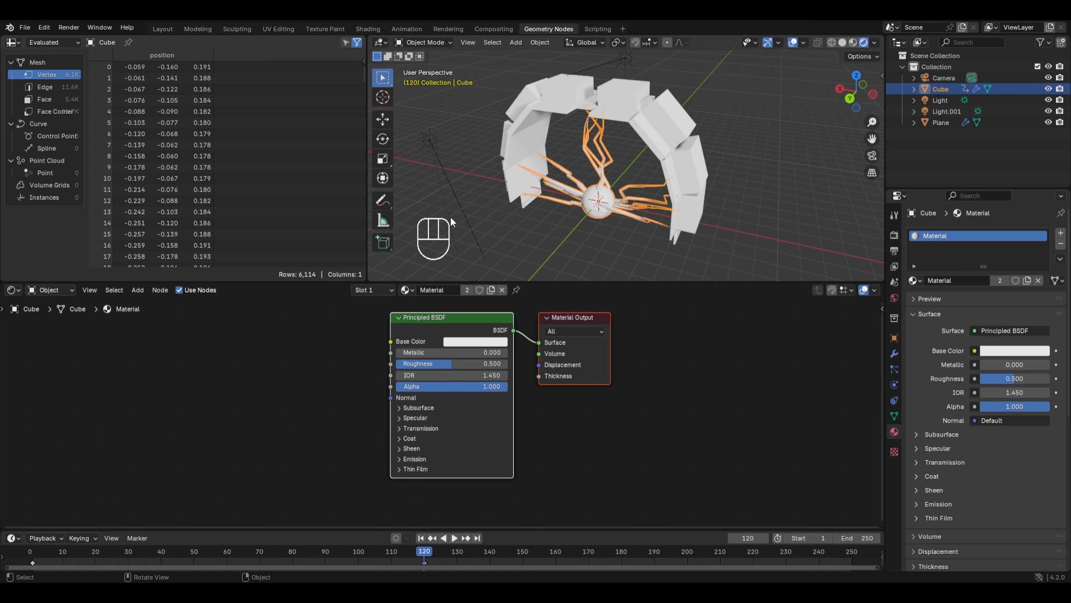
pyautogui.hotkey('shift', 'a')
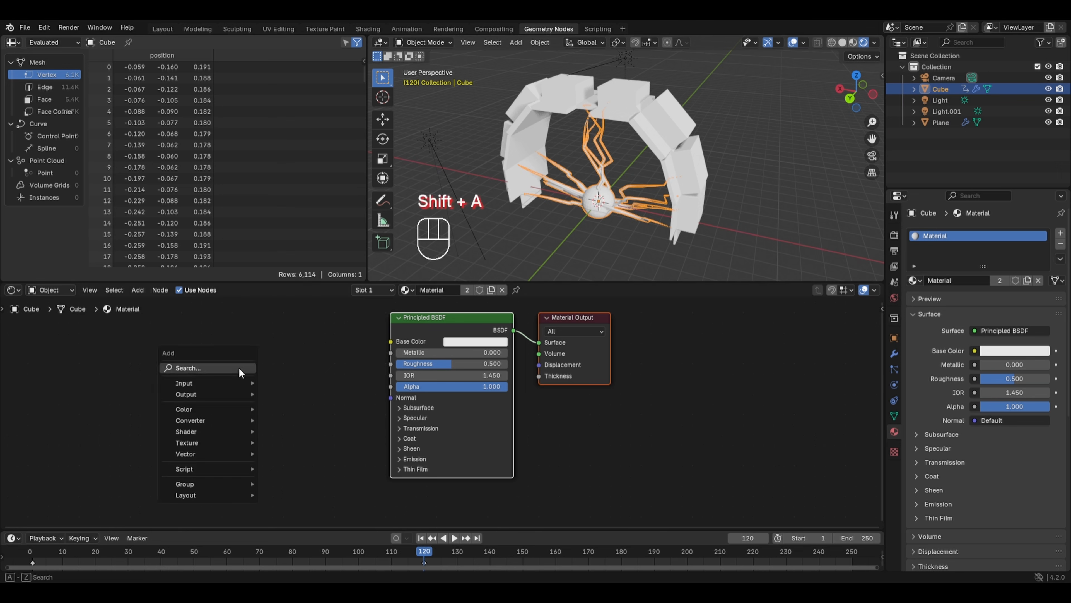
pyautogui.moveTo(215, 443)
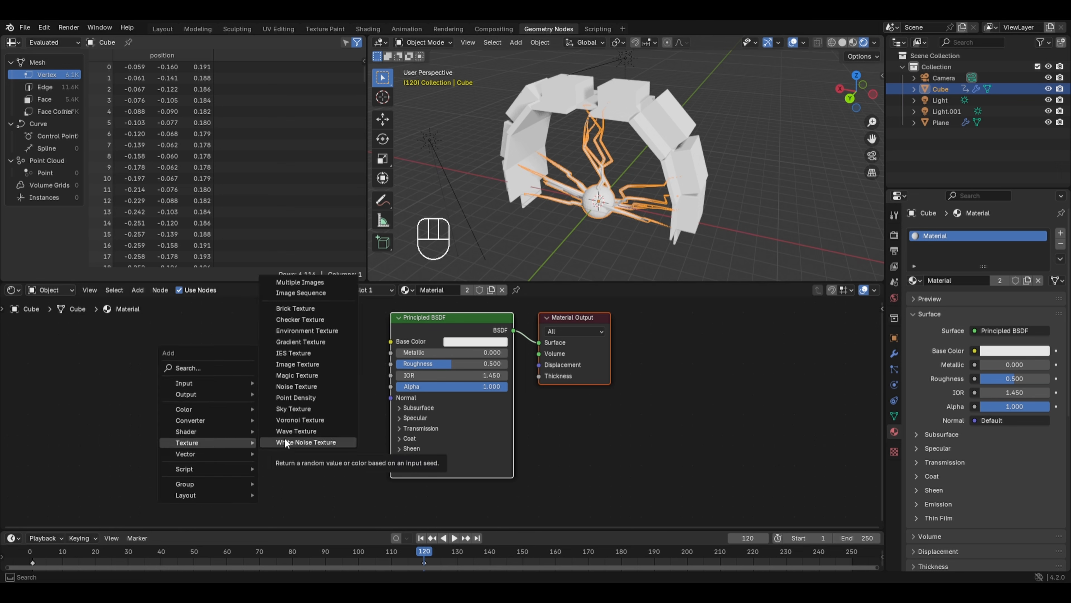
pyautogui.click(291, 386)
pyautogui.click(186, 339)
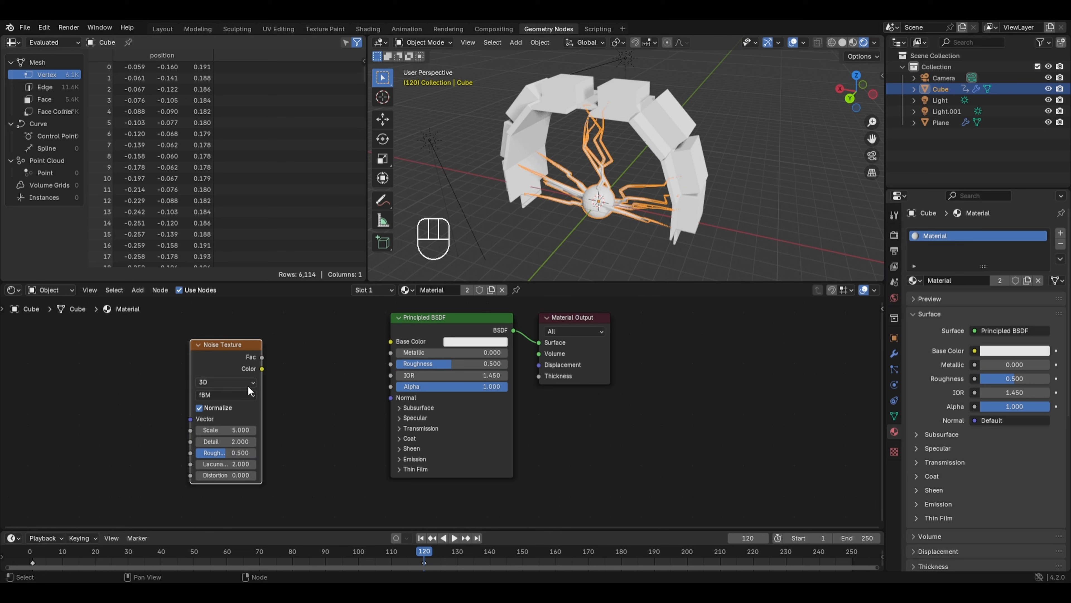
# Step: Disable Normalize on the noise, map it with Object coordinates through a Mapping node, and connect Fac to Base Color
pyautogui.click(208, 408)
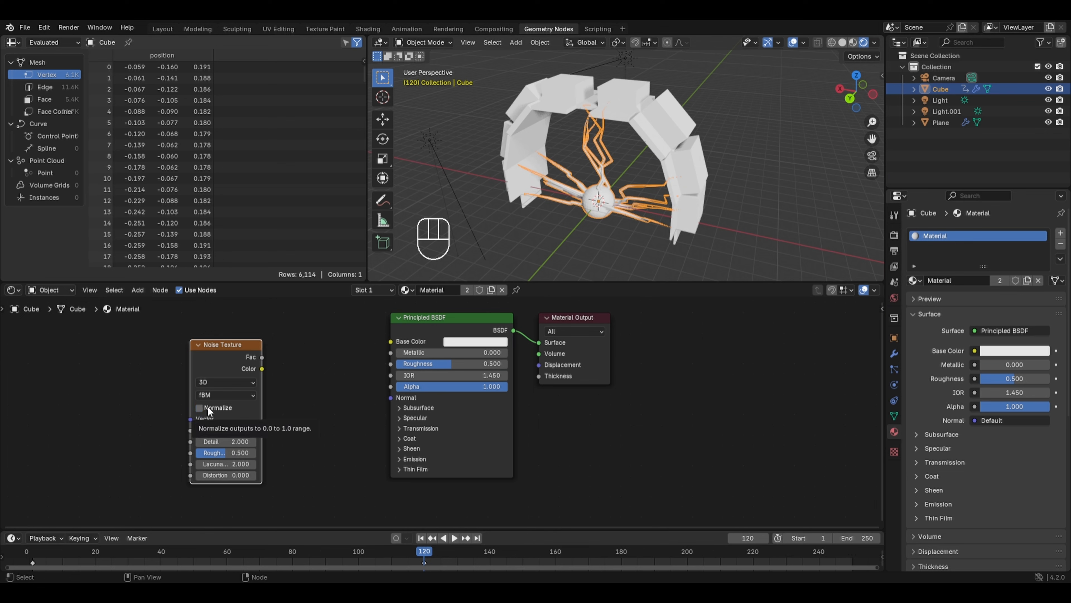
pyautogui.hotkey('ctrl', 't')
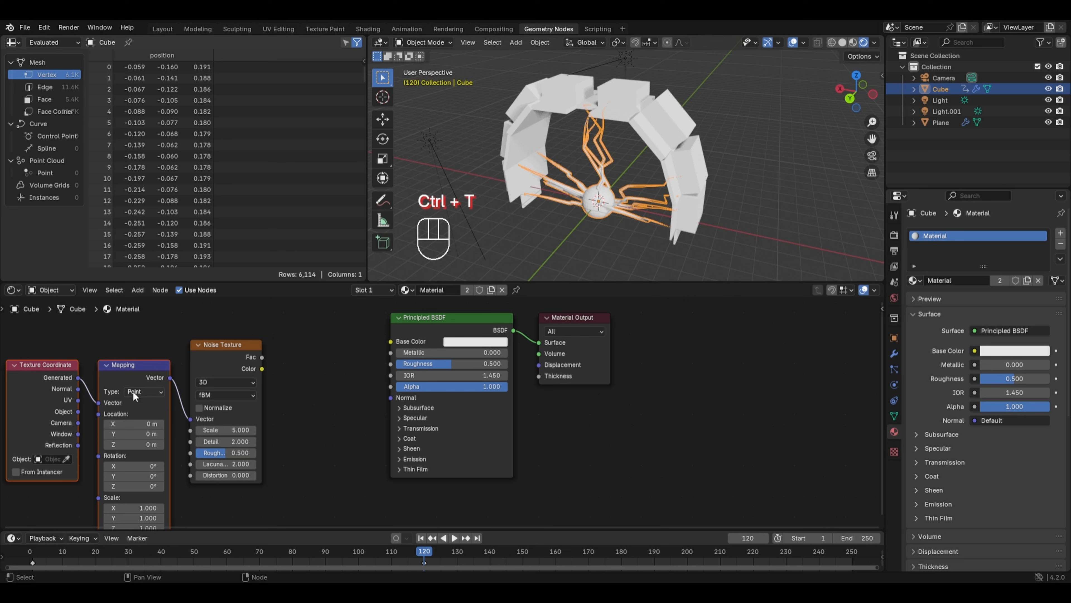
pyautogui.moveTo(78, 412); pyautogui.dragTo(98, 403)
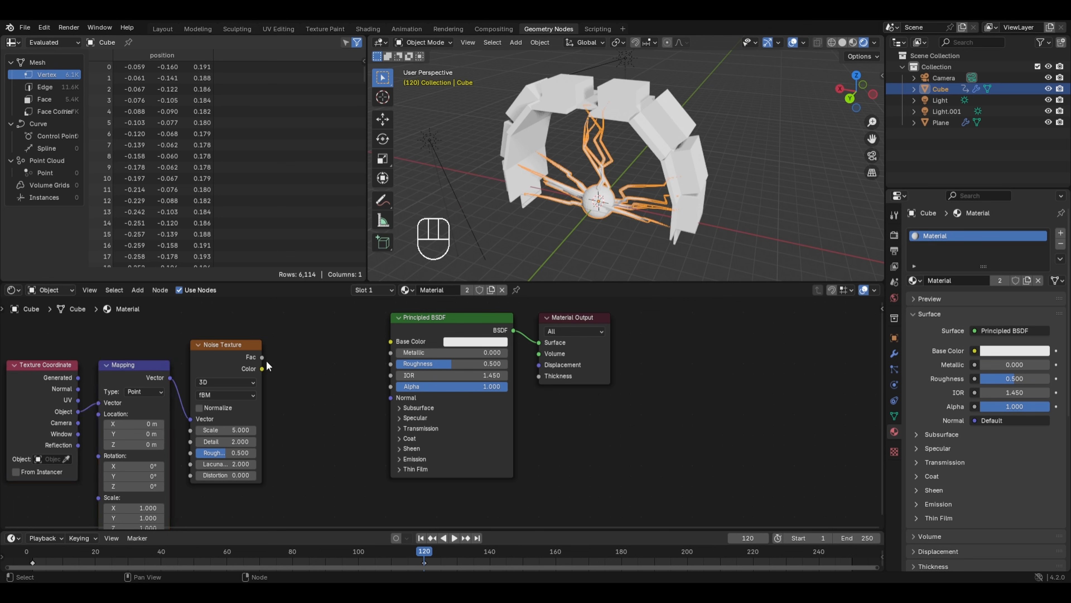
pyautogui.moveTo(264, 356); pyautogui.dragTo(390, 341)
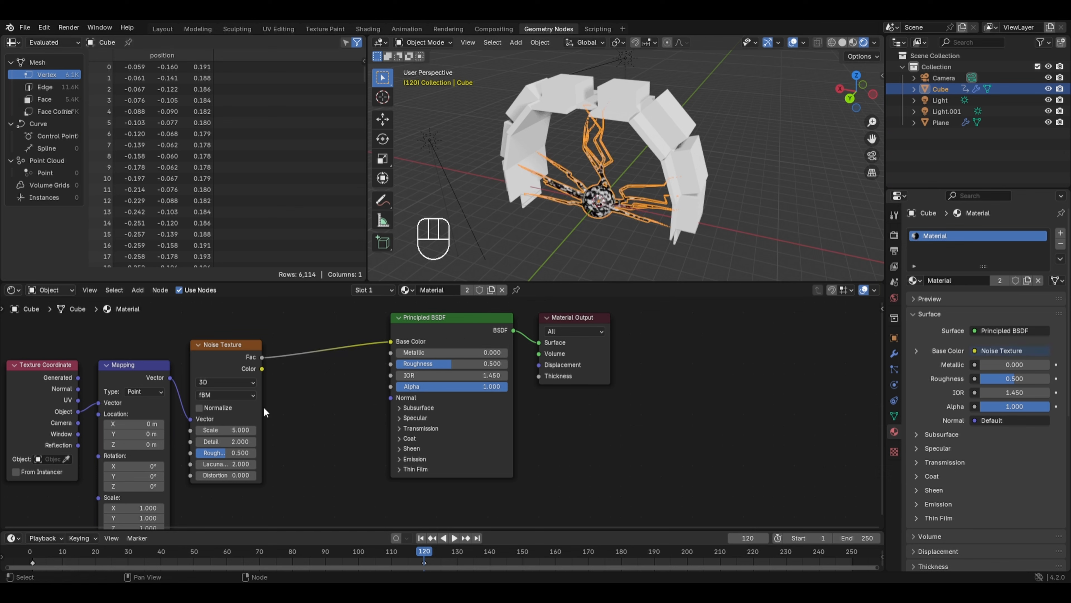
# Step: Set the Noise Texture's scale to 1.6, detail to 15, roughness to 0.792 and distortion to 0.8
pyautogui.scroll(1, 317, 438)
pyautogui.scroll(3, 615, 225)
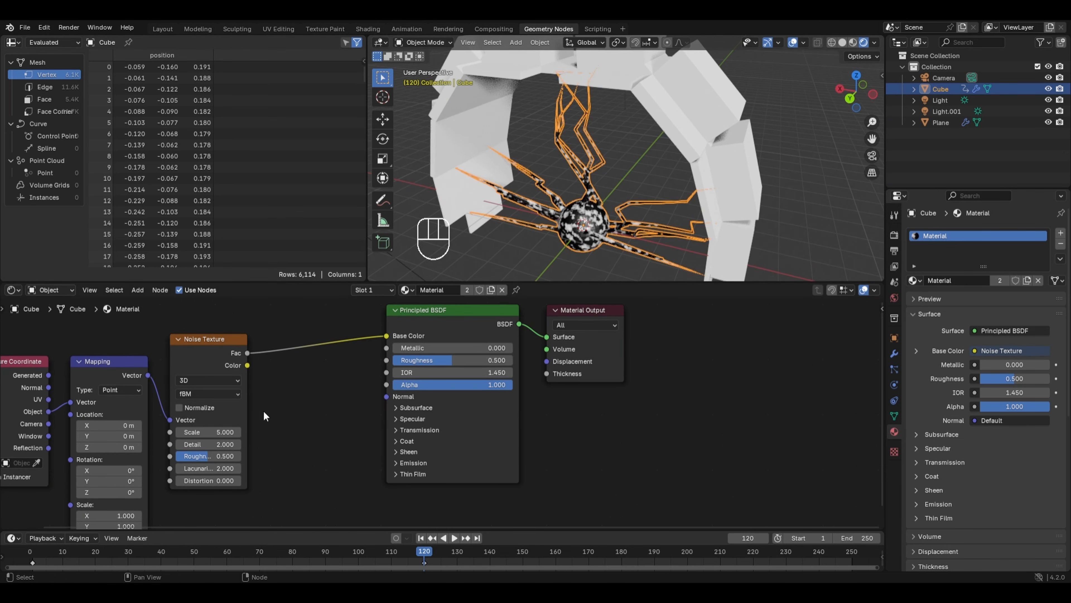
pyautogui.moveTo(224, 431); pyautogui.dragTo(221, 480)
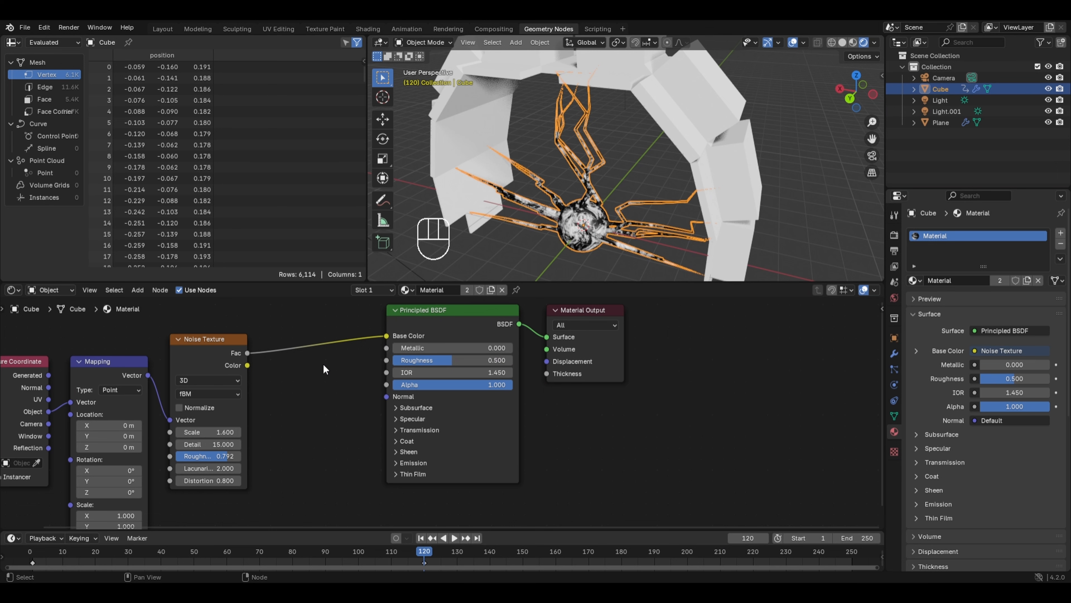
# Step: Insert a Color Ramp between the Noise Texture's Fac output and the shader's Base Color
pyautogui.hotkey('shift', 'a')
pyautogui.moveTo(313, 340)
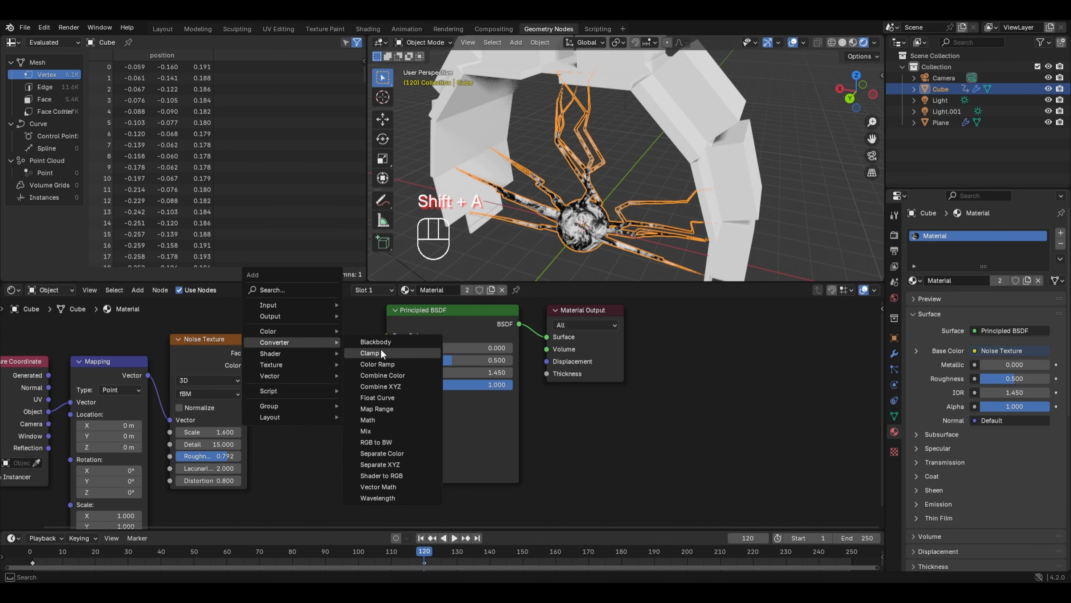
pyautogui.click(383, 364)
pyautogui.click(399, 356)
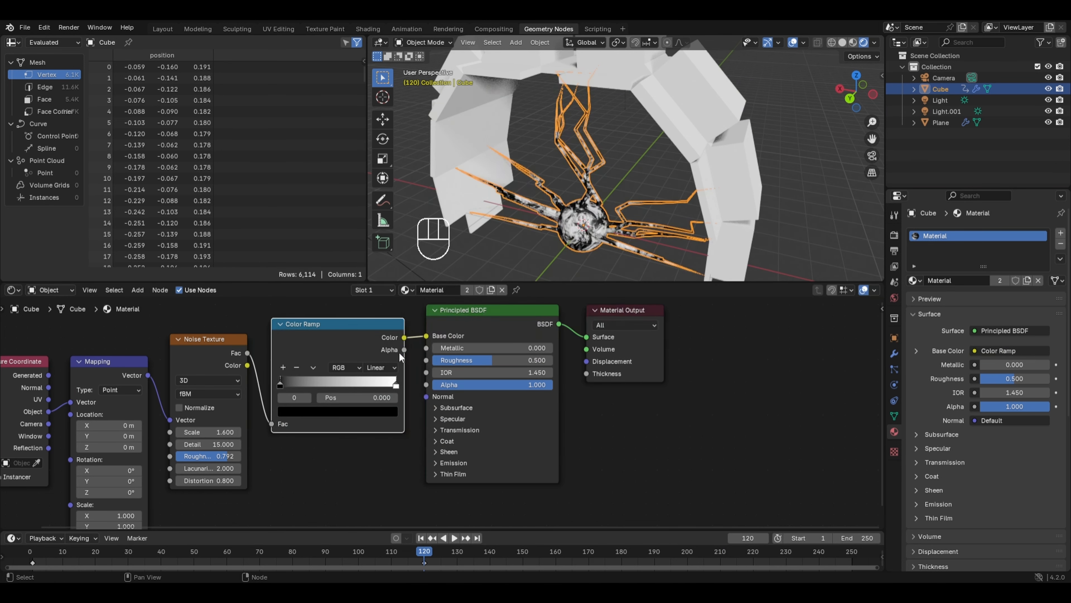
# Step: Change the Color Ramp's white stop to pure red and connect the noise Fac to the Principled BSDF's Alpha
pyautogui.click(396, 386)
pyautogui.click(382, 413)
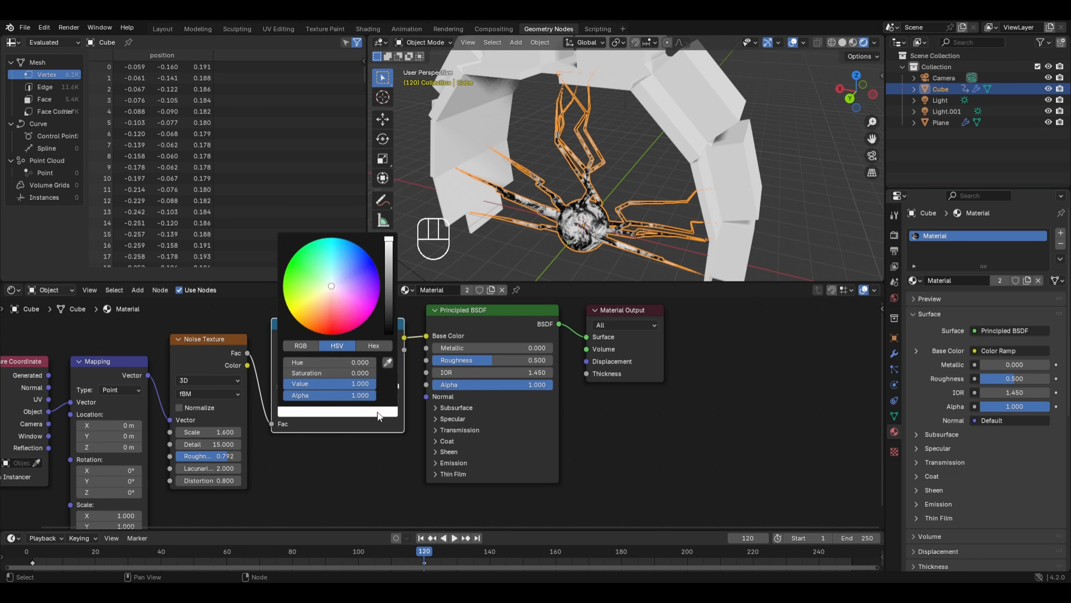
pyautogui.click(329, 291)
pyautogui.moveTo(329, 291); pyautogui.dragTo(332, 331)
pyautogui.moveTo(247, 353); pyautogui.dragTo(418, 385)
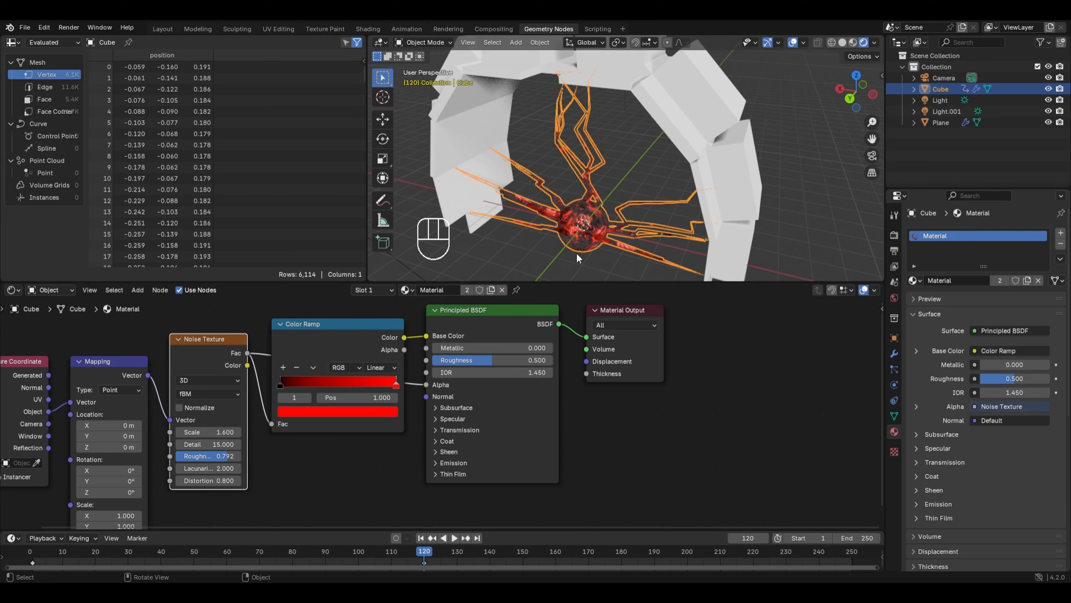
# Step: Change the scene's render engine to Cycles
pyautogui.click(893, 238)
pyautogui.click(1009, 234)
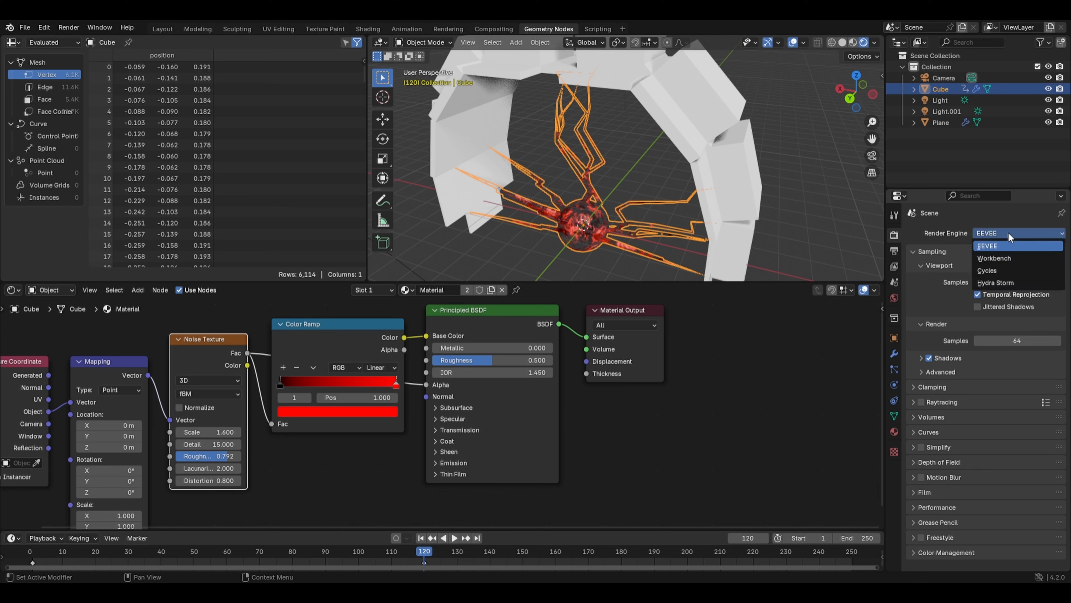
pyautogui.click(998, 270)
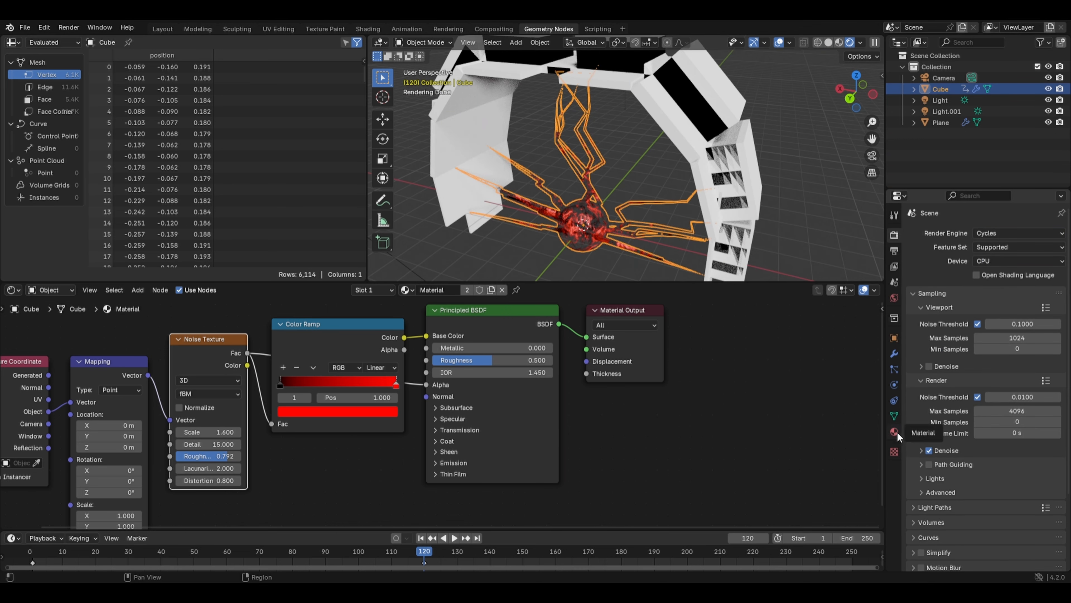
# Step: Set the lightning material's viewport blend mode to Alpha Blend
pyautogui.click(895, 432)
pyautogui.scroll(-4, 966, 469)
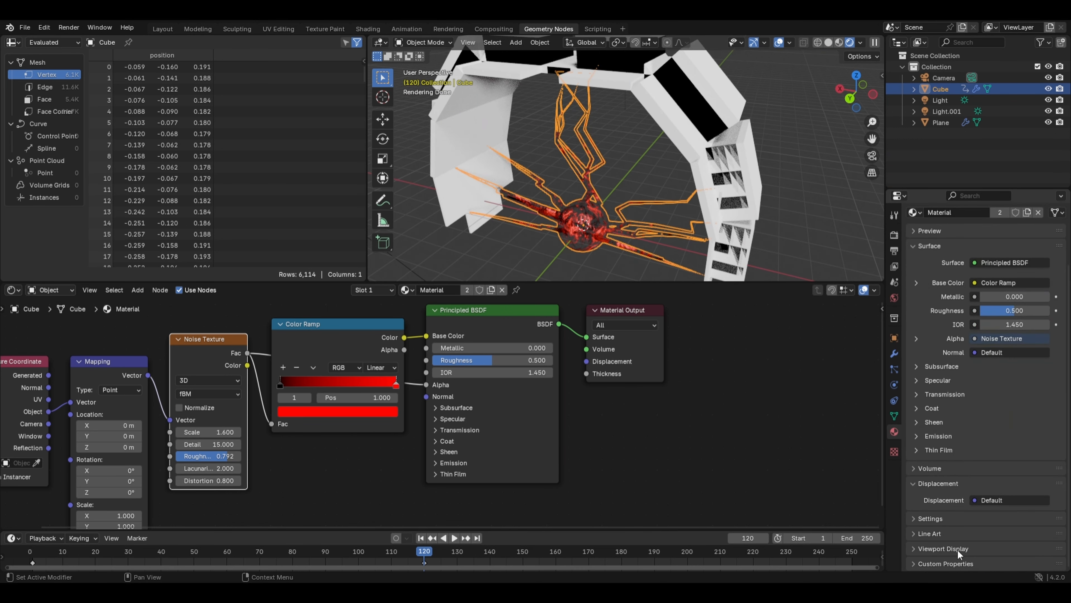
pyautogui.scroll(-10, 996, 485)
pyautogui.click(991, 463)
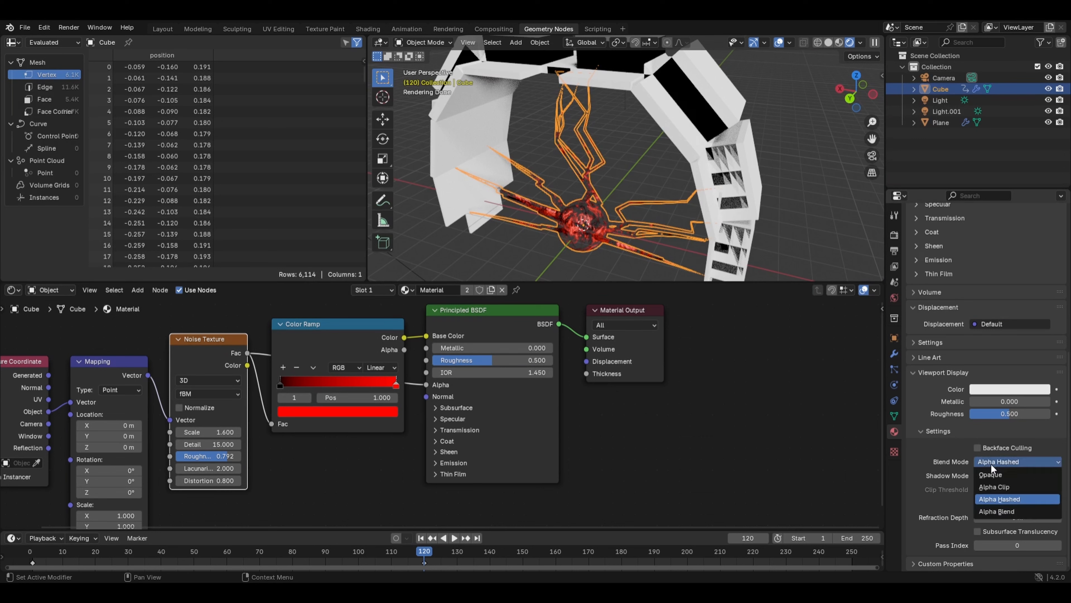
pyautogui.click(1001, 510)
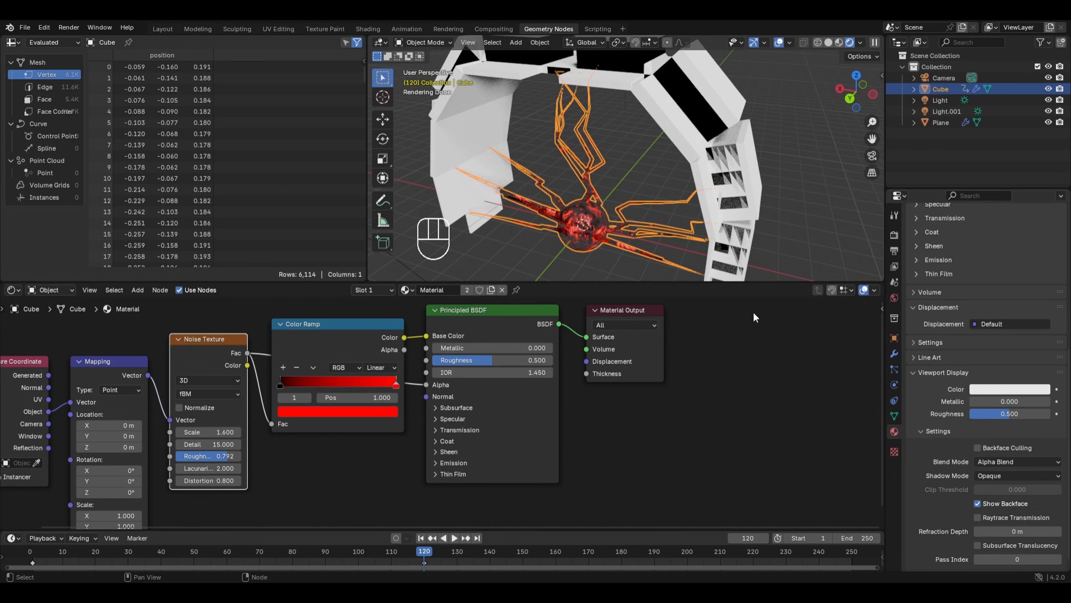
# Step: Feed the Color Ramp's colour into the Principled BSDF's Emission Color and set the emission strength to 10
pyautogui.click(446, 463)
pyautogui.moveTo(511, 322); pyautogui.dragTo(596, 323)
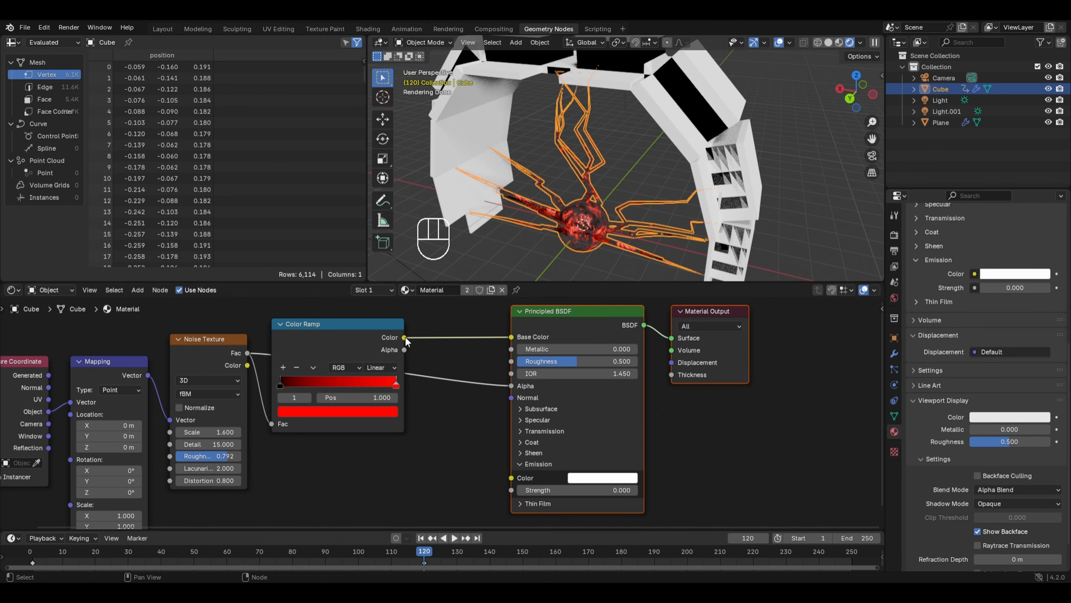
pyautogui.moveTo(404, 335); pyautogui.dragTo(511, 473)
pyautogui.click(566, 489)
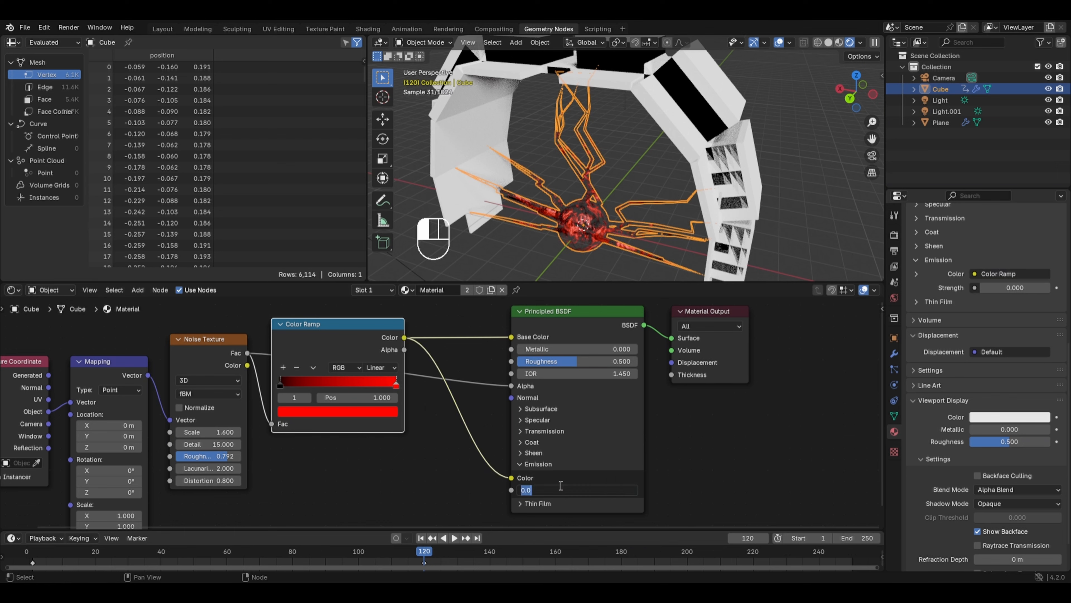
pyautogui.write('10')
pyautogui.press('Return')
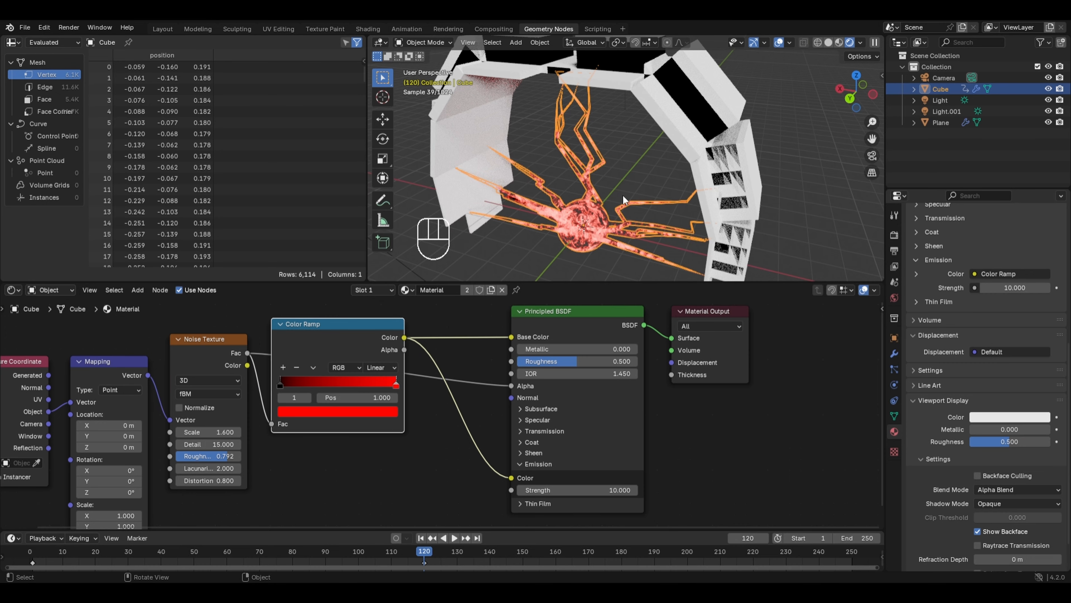
# Step: Enable compositing nodes for the scene and insert a Glare node between Render Layers and Composite
pyautogui.click(493, 29)
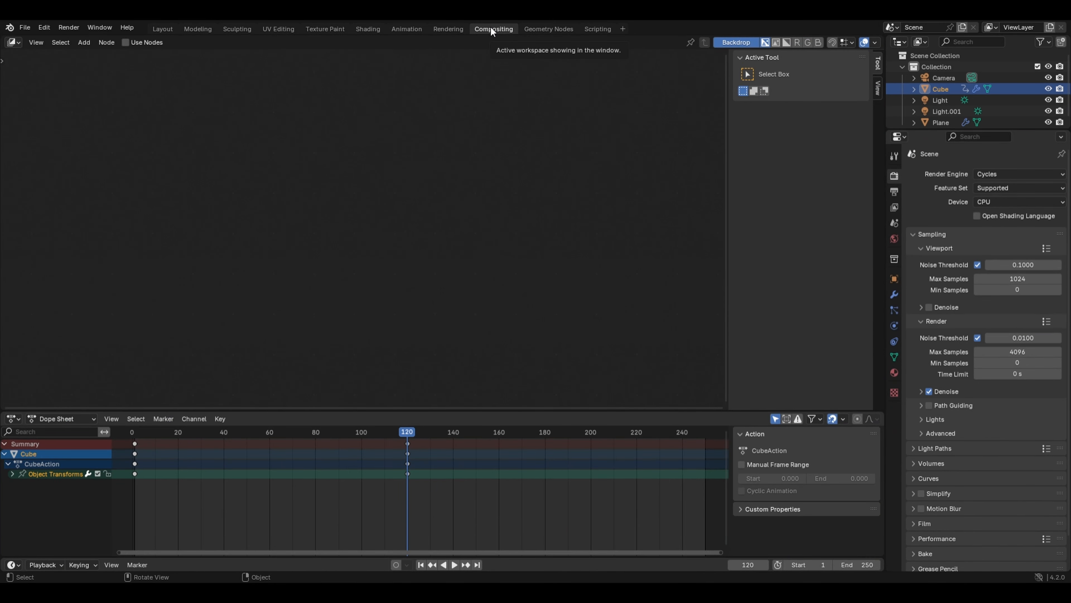
pyautogui.click(130, 41)
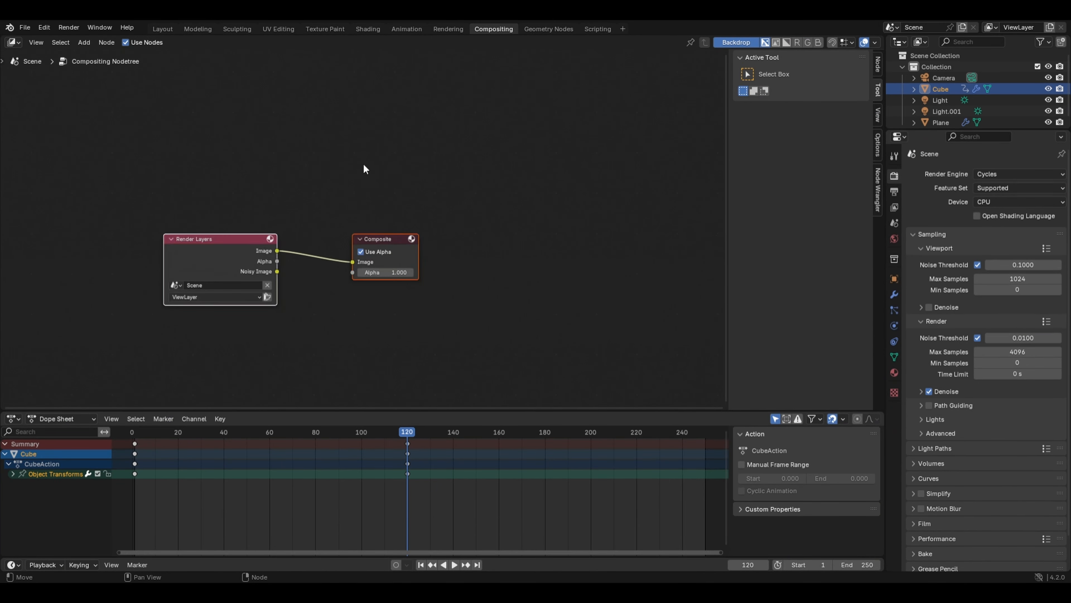
pyautogui.hotkey('shift', 'a')
pyautogui.moveTo(279, 237)
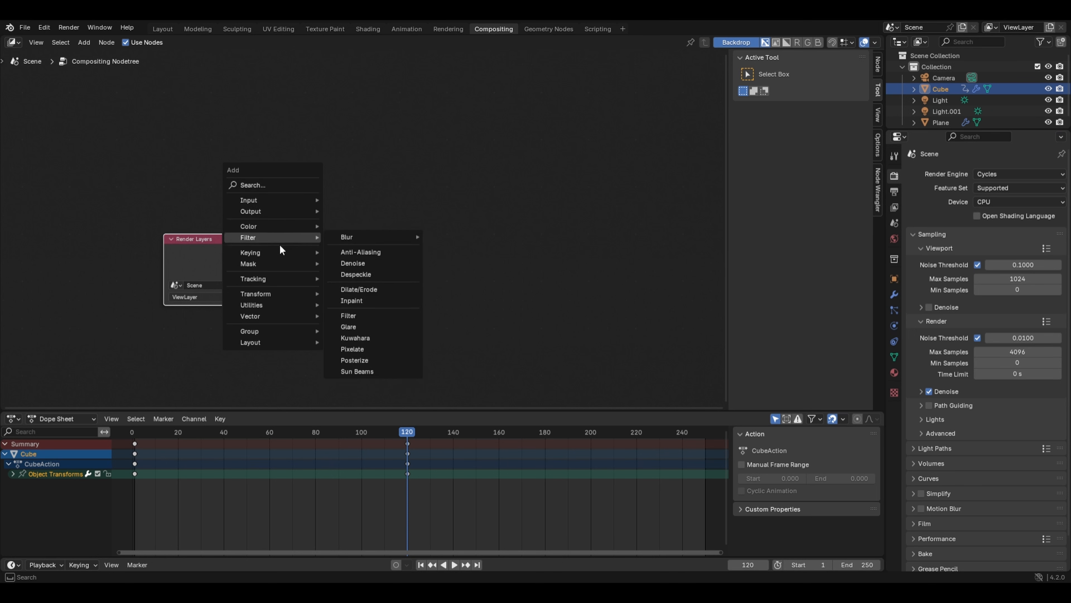
pyautogui.click(355, 327)
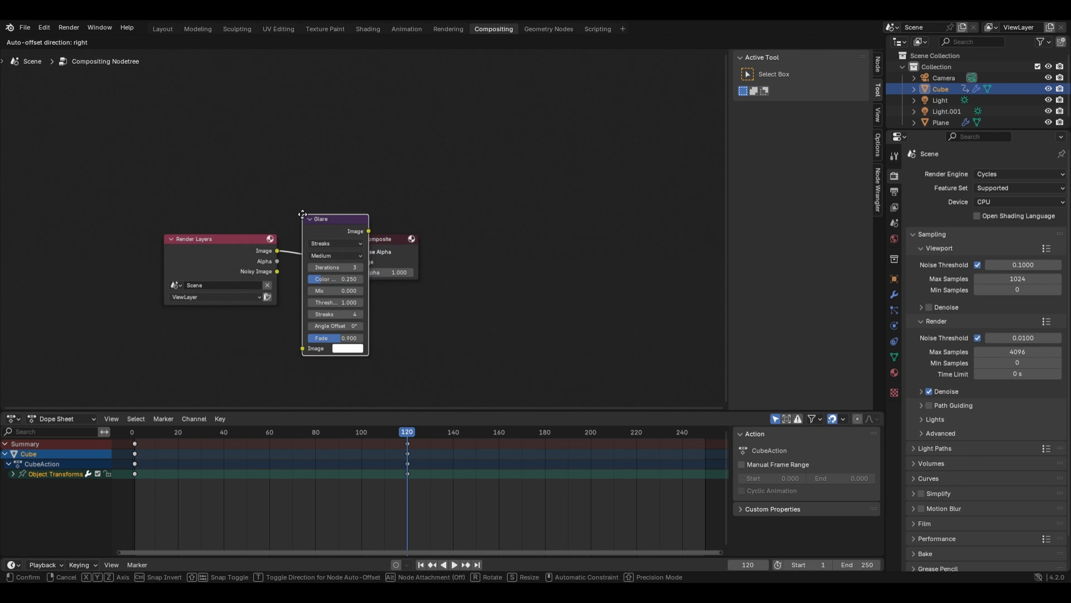
pyautogui.click(332, 242)
# Step: Set the Glare node's type to Bloom and its quality to High
pyautogui.click(331, 245)
pyautogui.click(330, 266)
pyautogui.click(324, 255)
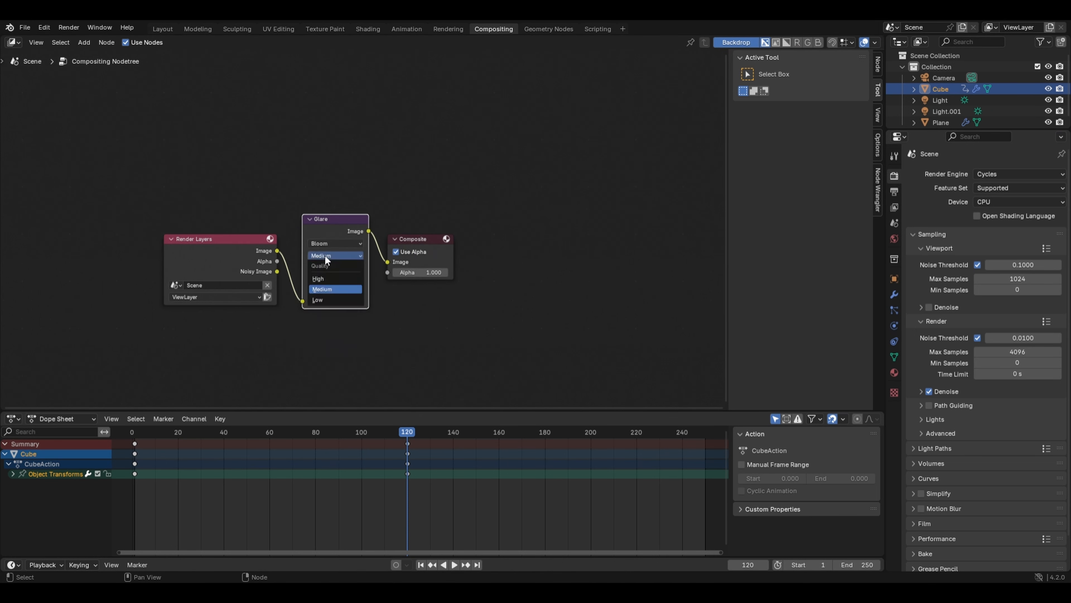
pyautogui.click(331, 278)
pyautogui.doubleClick(339, 290)
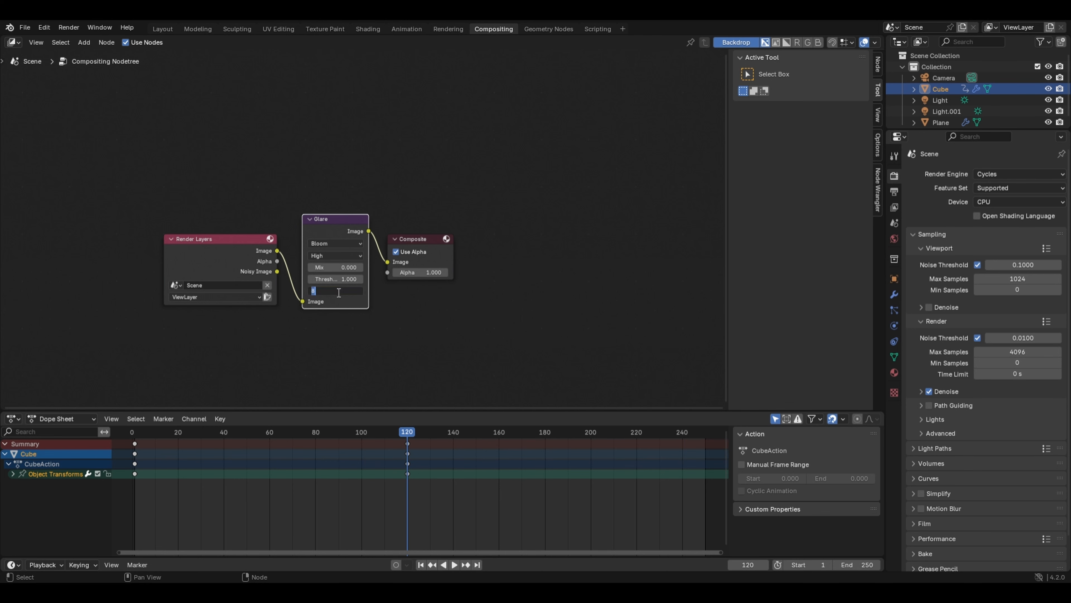
pyautogui.press('Return')
# Step: Return to the Geometry Nodes workspace and set the viewport compositor to Always
pyautogui.click(560, 30)
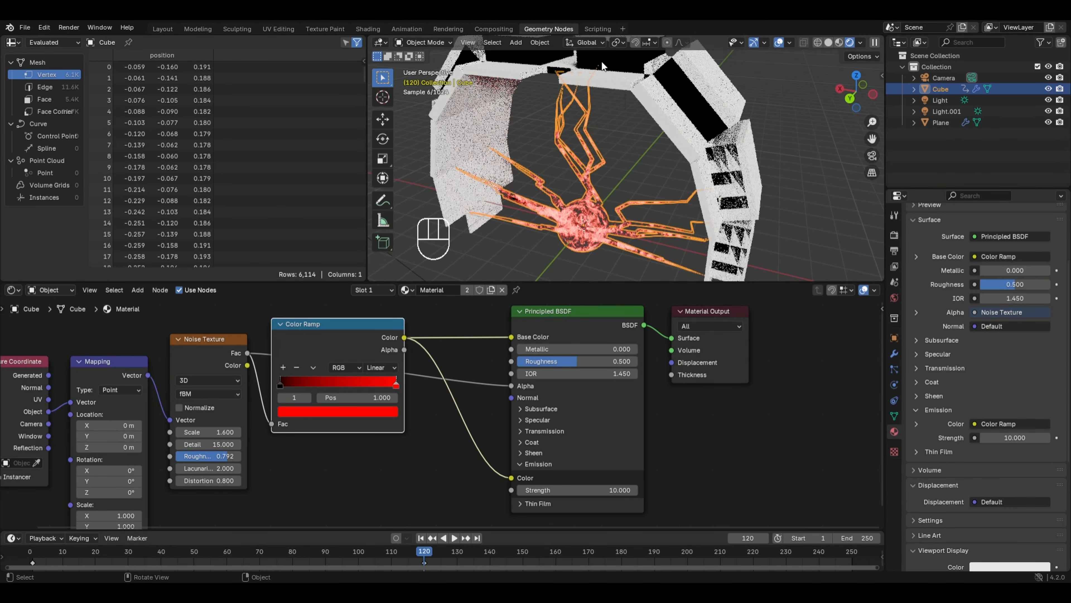
pyautogui.click(861, 43)
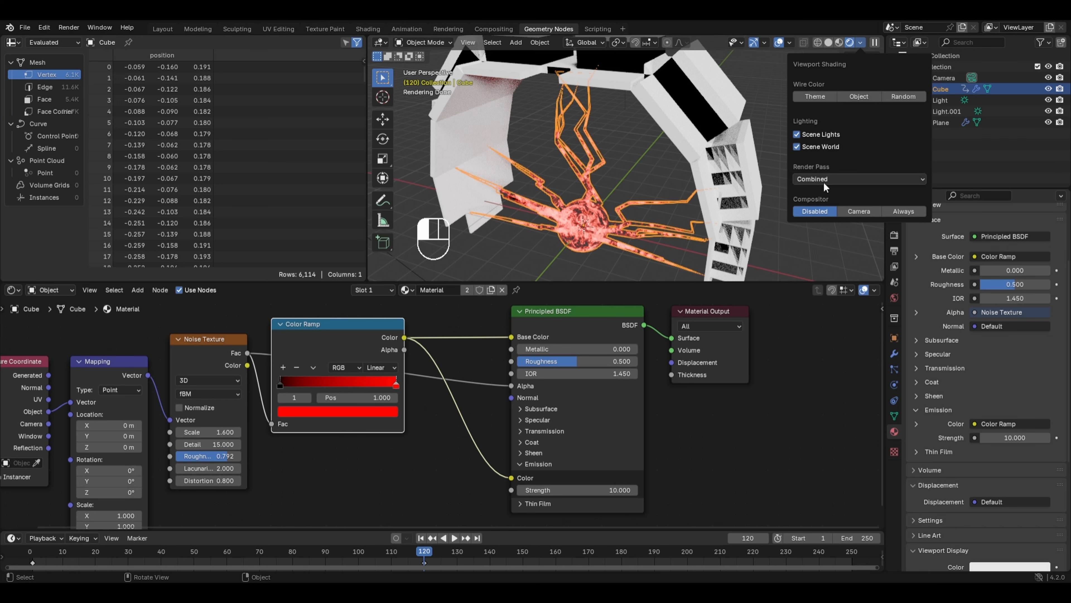
pyautogui.click(901, 210)
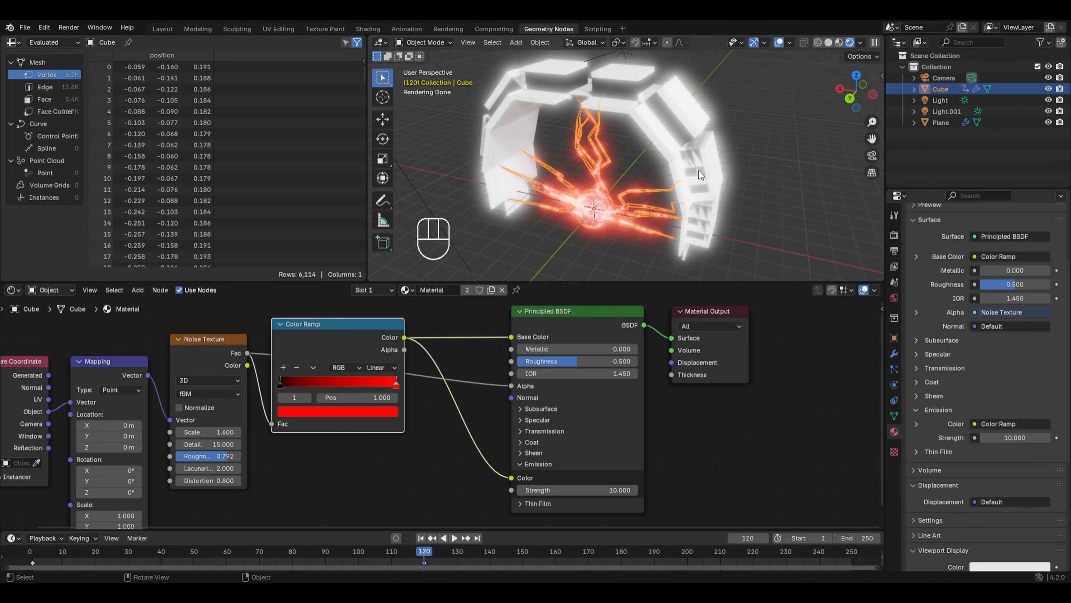
# Step: Set the strength of both sun lights, Light and Light.001, to 1
pyautogui.click(665, 137)
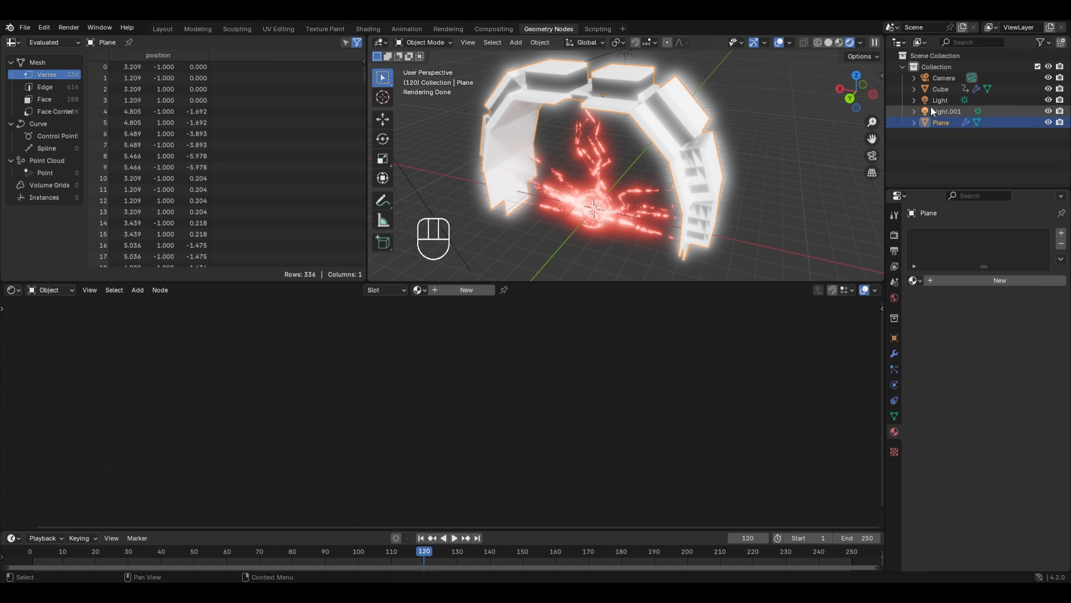
pyautogui.click(937, 103)
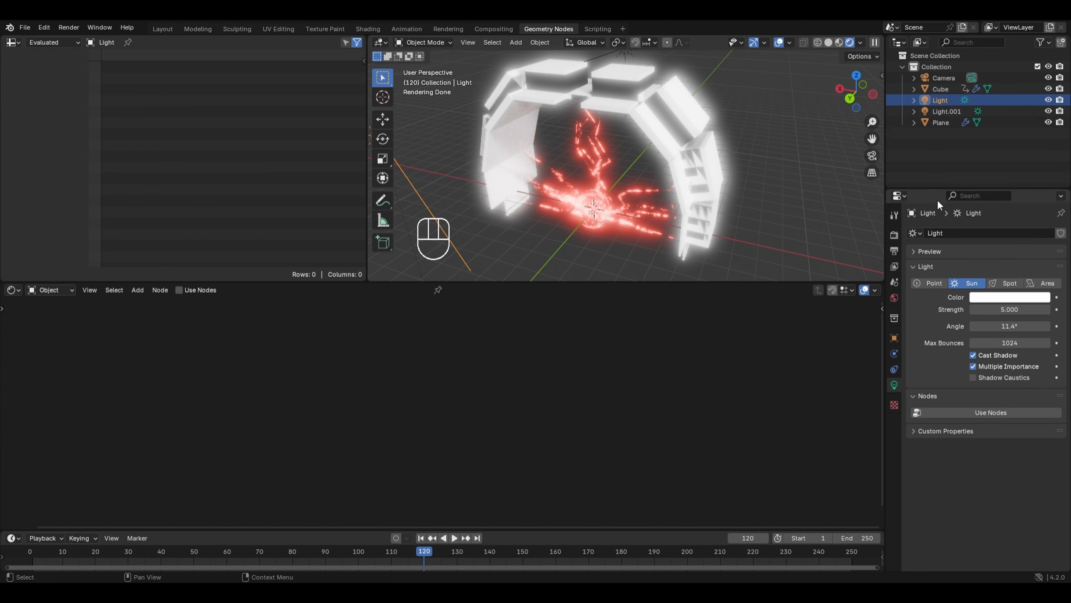
pyautogui.click(1011, 306)
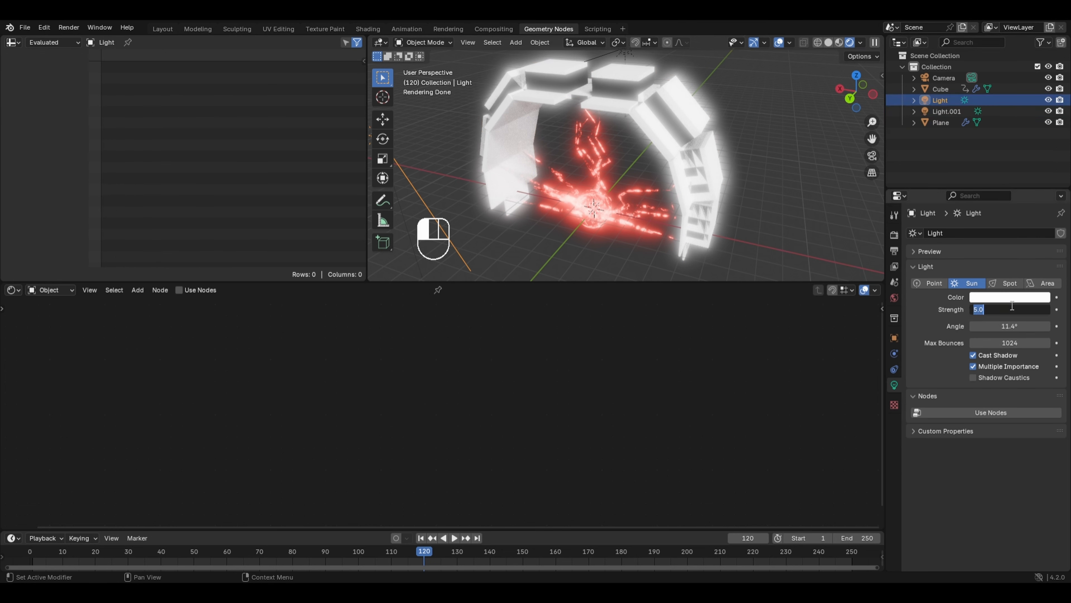
pyautogui.write('1')
pyautogui.press('Return')
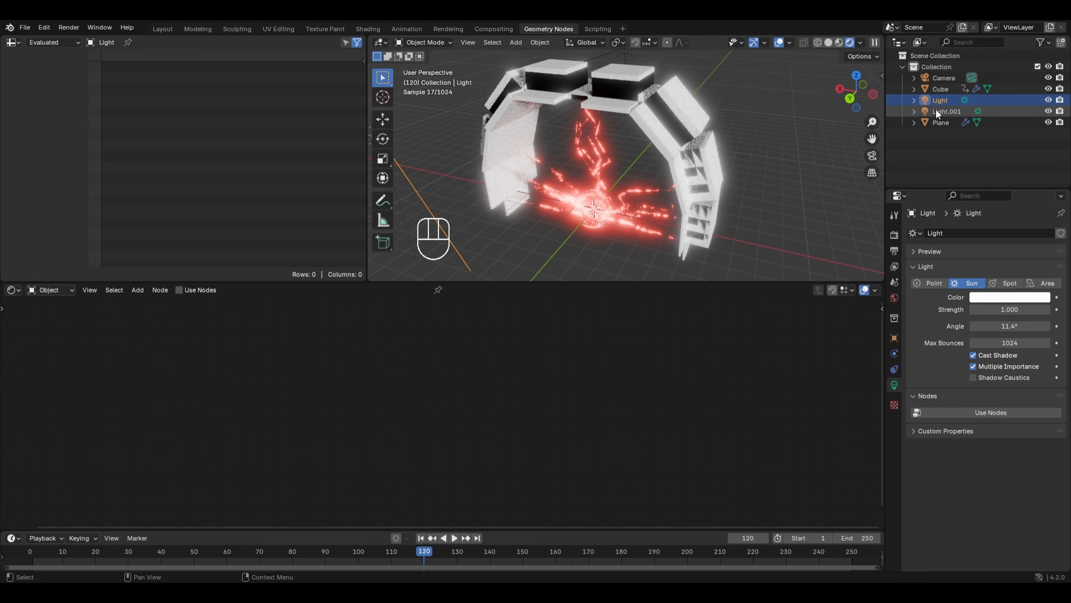
pyautogui.click(936, 109)
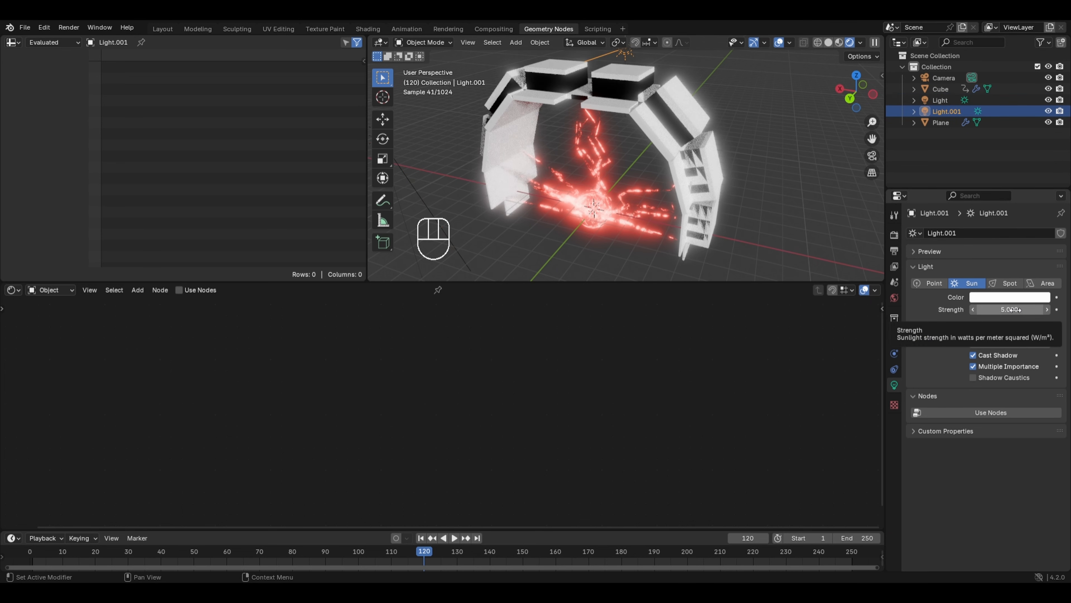
pyautogui.click(1014, 309)
pyautogui.write('1')
pyautogui.press('Return')
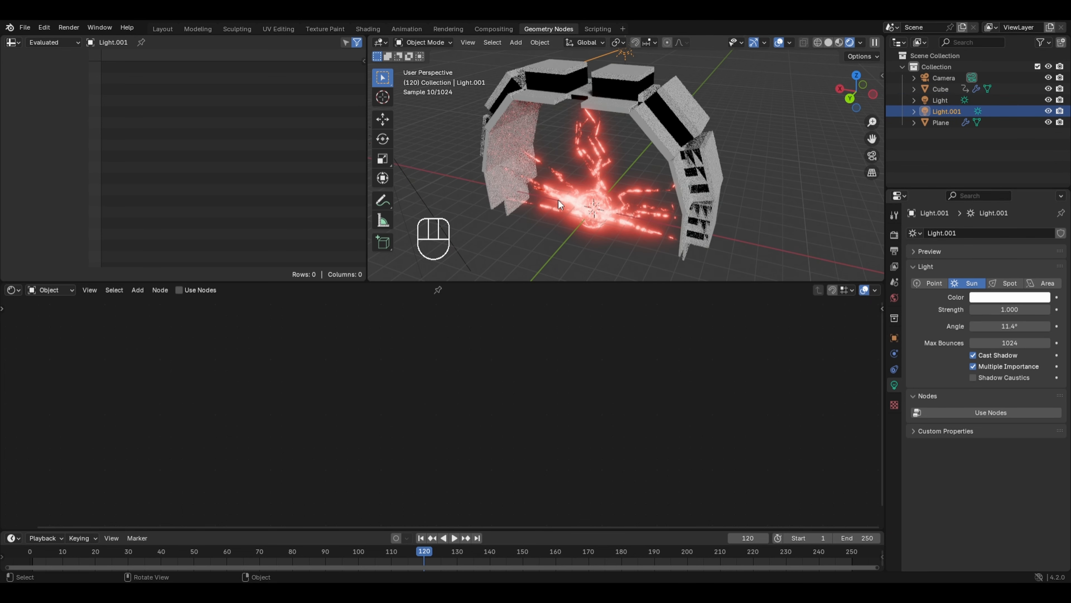
# Step: Try adjusting the emission strength of the lightning material
pyautogui.click(596, 206)
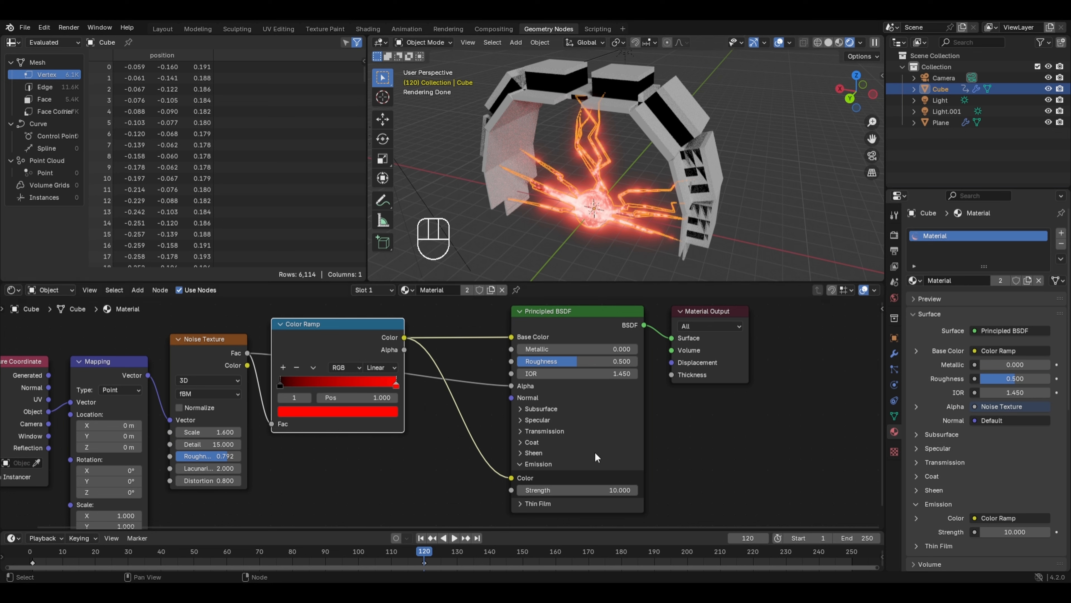
pyautogui.moveTo(592, 489)
pyautogui.mouseDown()
pyautogui.moveTo(553, 490)
pyautogui.moveTo(592, 490)
pyautogui.mouseUp()
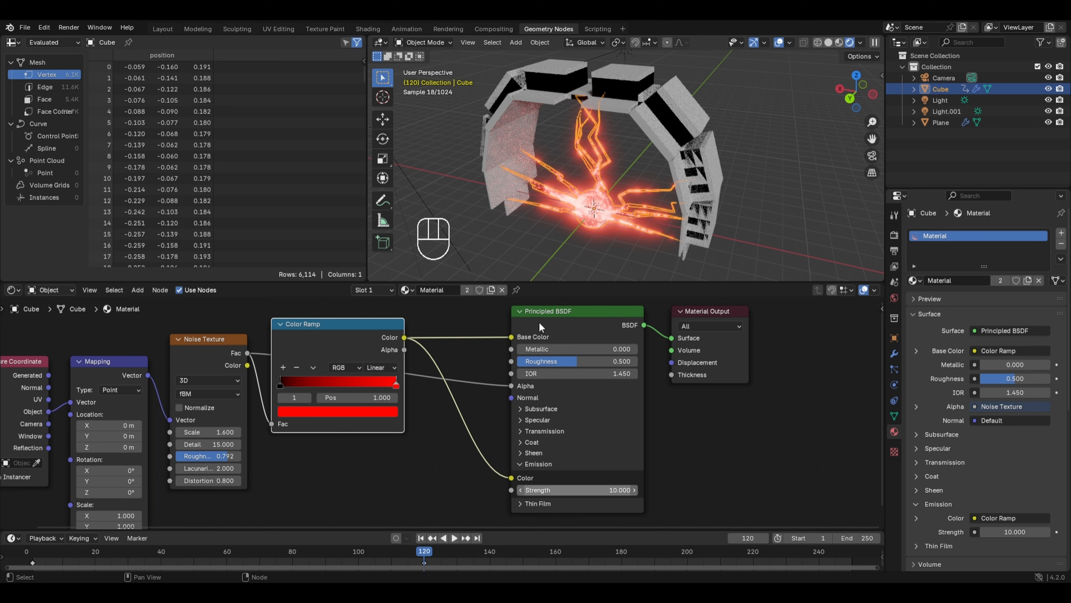
# Step: Change the render engine to EEVEE and return to the lightning's material settings
pyautogui.click(893, 239)
pyautogui.click(1008, 233)
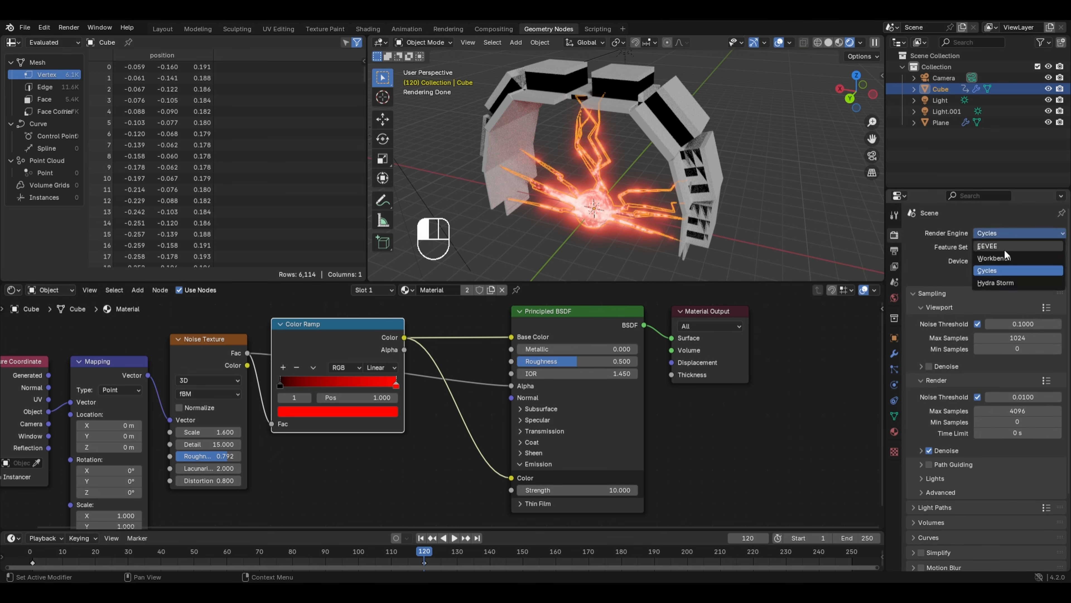
pyautogui.click(991, 246)
pyautogui.click(894, 430)
pyautogui.click(823, 215)
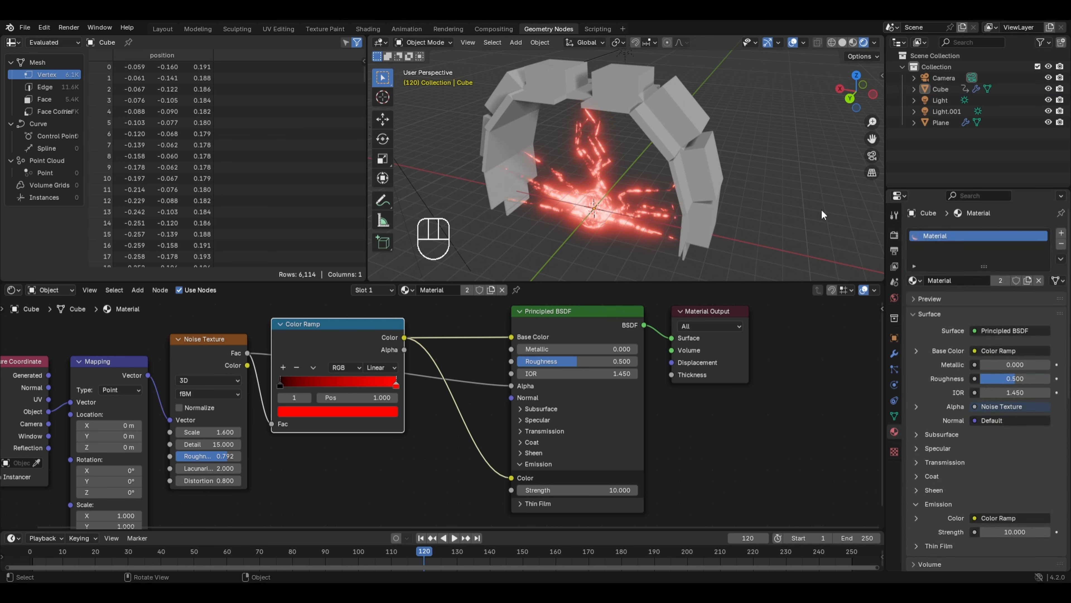
# Step: Try a roughness of 1.000 on the lightning material's Noise Texture
pyautogui.moveTo(210, 434); pyautogui.dragTo(211, 434)
pyautogui.moveTo(227, 458)
pyautogui.mouseDown()
pyautogui.moveTo(196, 458)
pyautogui.moveTo(228, 458)
pyautogui.mouseUp()
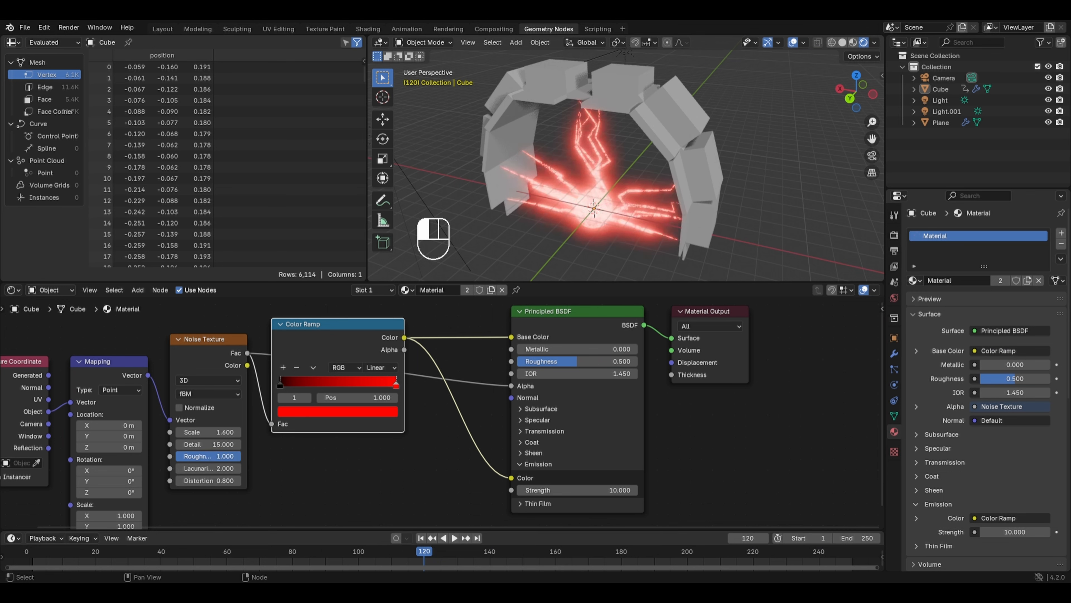
pyautogui.click(620, 207)
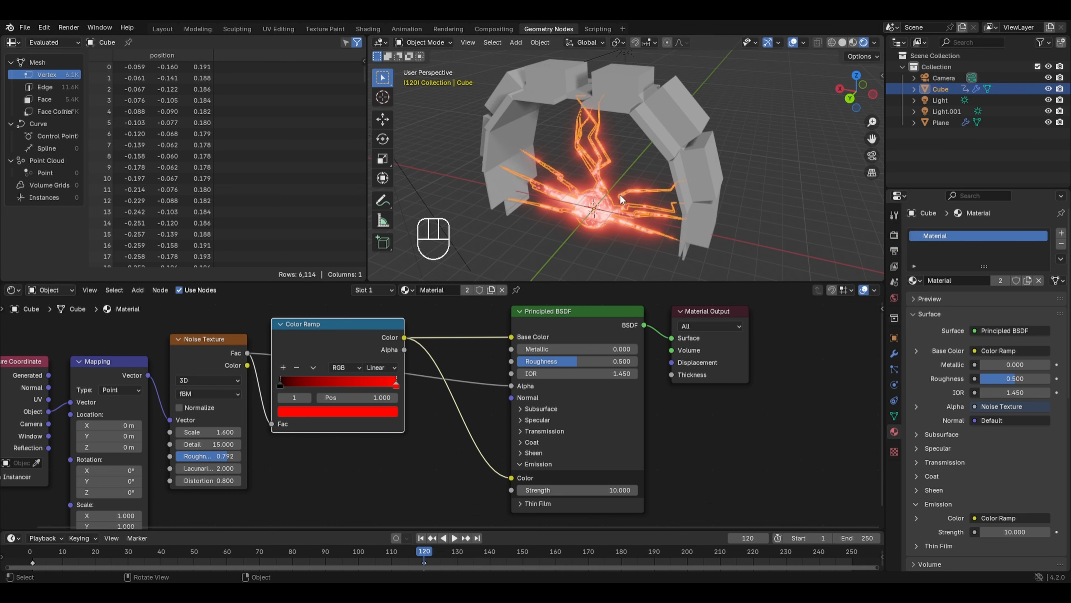
pyautogui.click(741, 111)
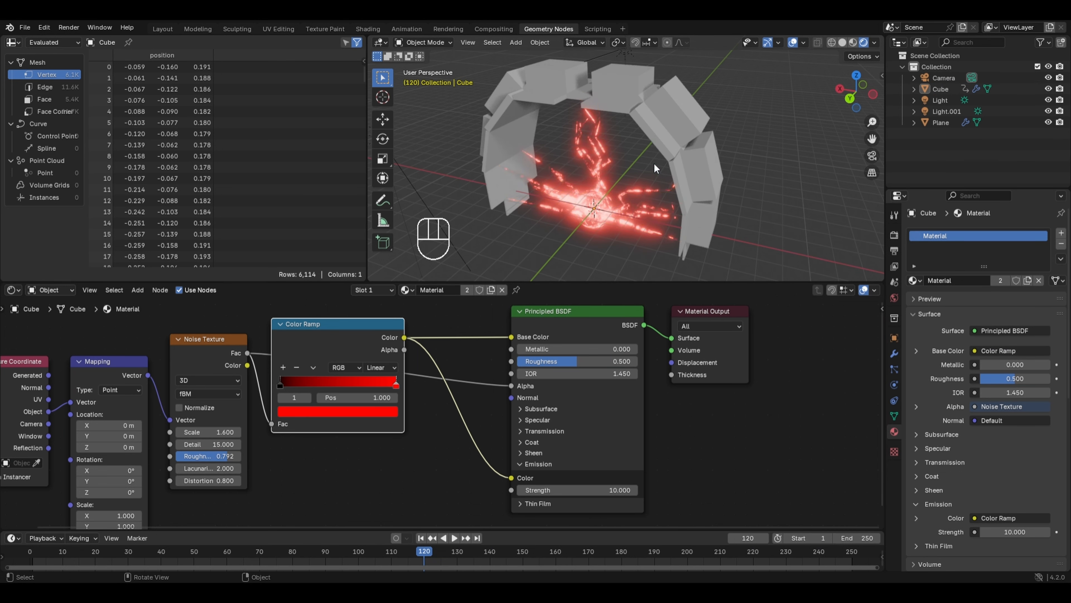
# Step: Add a plane mesh to the scene and scale its geometry by 20 in Edit Mode
pyautogui.hotkey('shift', 'a')
pyautogui.moveTo(657, 160)
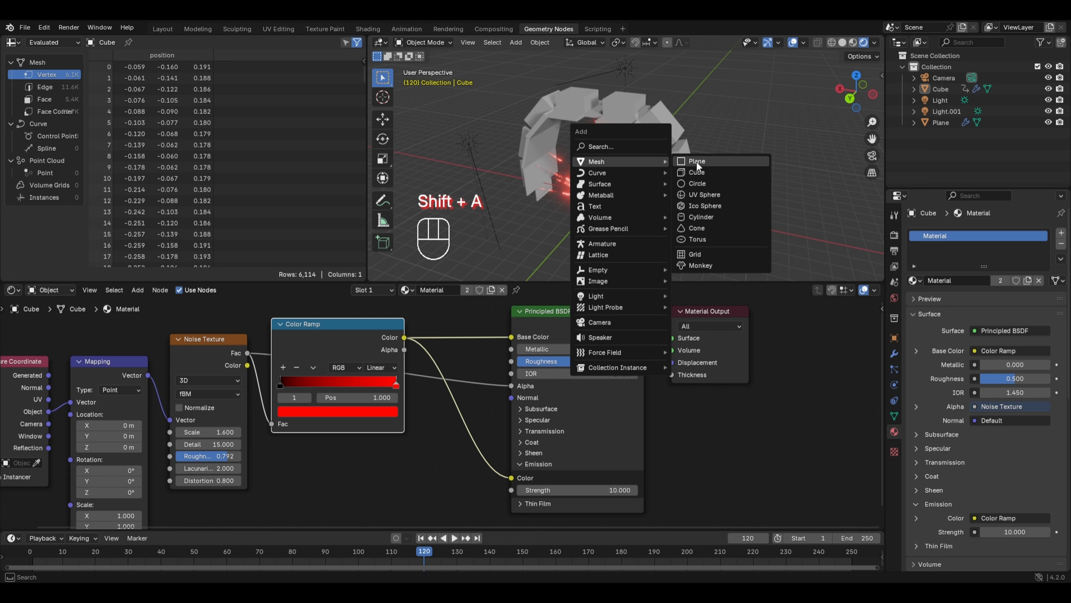
pyautogui.click(696, 161)
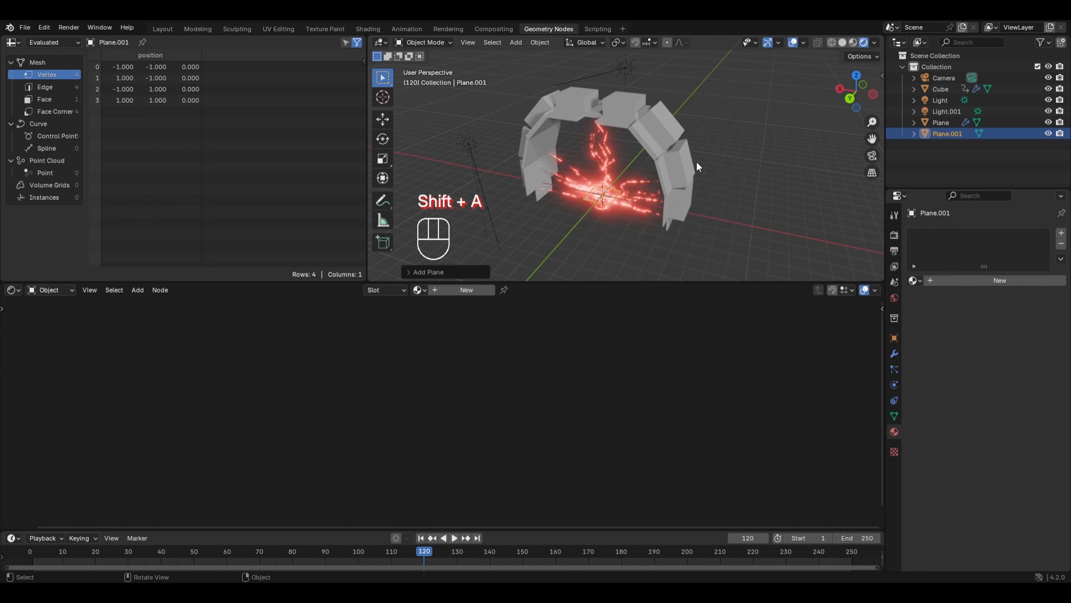
pyautogui.press('Tab')
pyautogui.write('a')
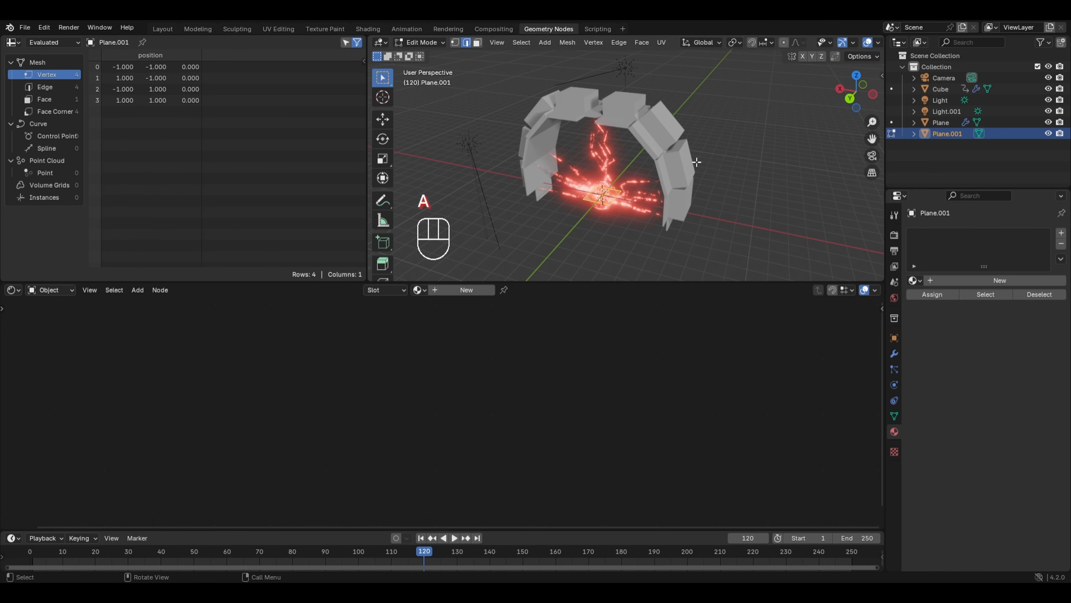
pyautogui.write('s20')
pyautogui.press('KP_Enter')
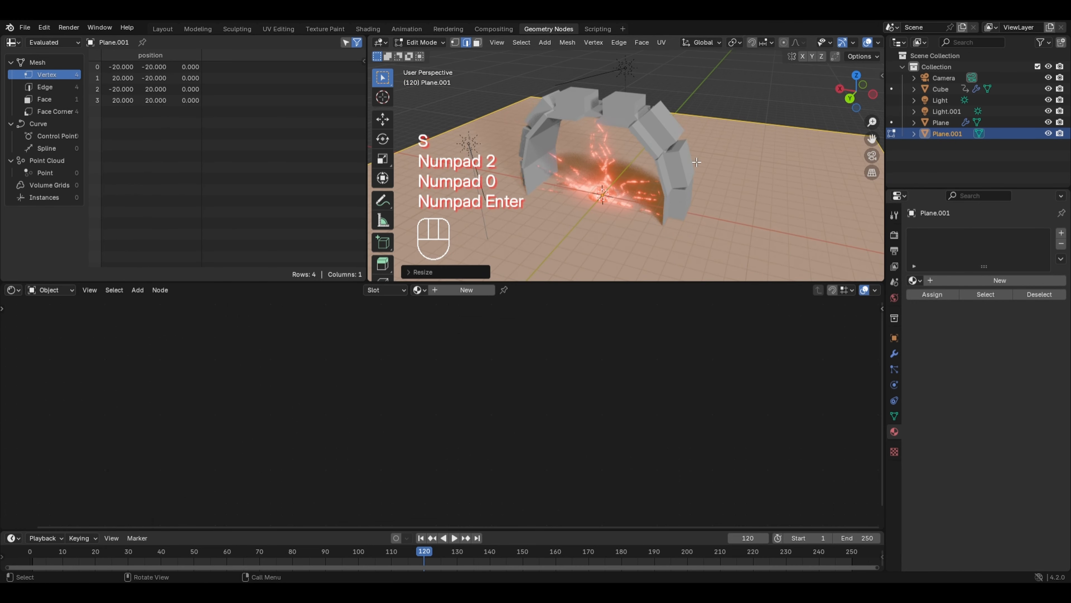
# Step: Return to Object Mode and move the ground plane down along the Z axis
pyautogui.press('Tab')
pyautogui.press('g')
pyautogui.press('z')
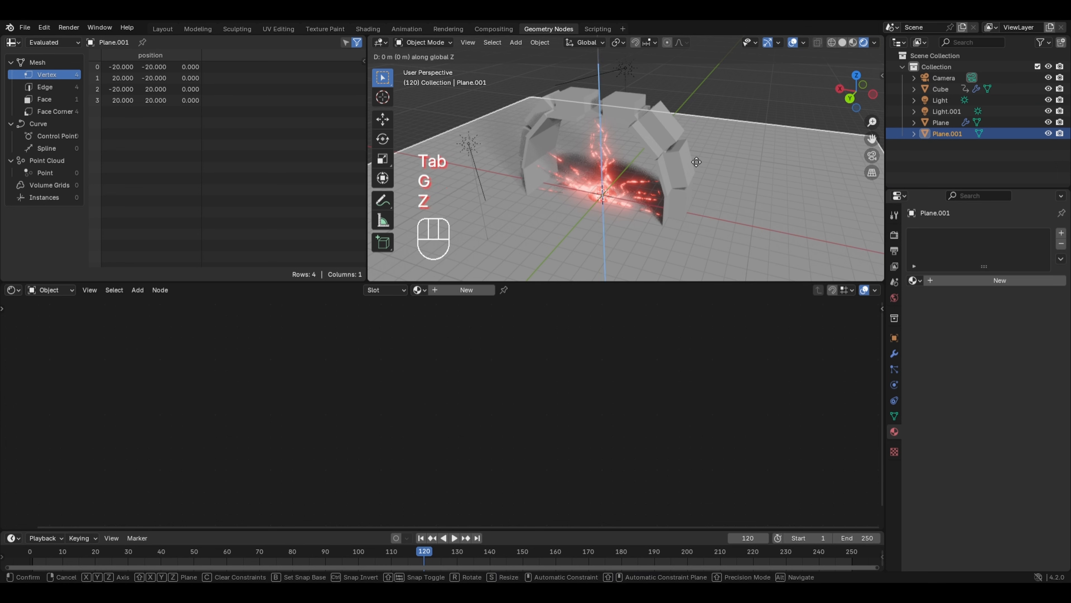
pyautogui.click(601, 170)
# Step: Cut the link feeding the lightning's Principled BSDF Alpha to compare the look, and reconnect the Noise Texture's Fac to it
pyautogui.scroll(5, 604, 168)
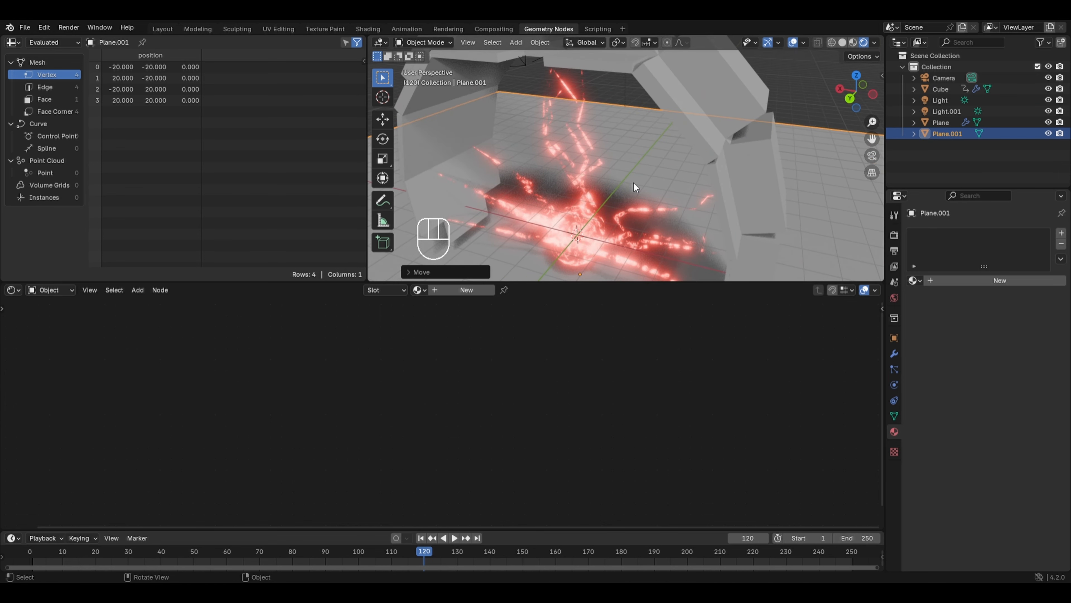
pyautogui.click(578, 229)
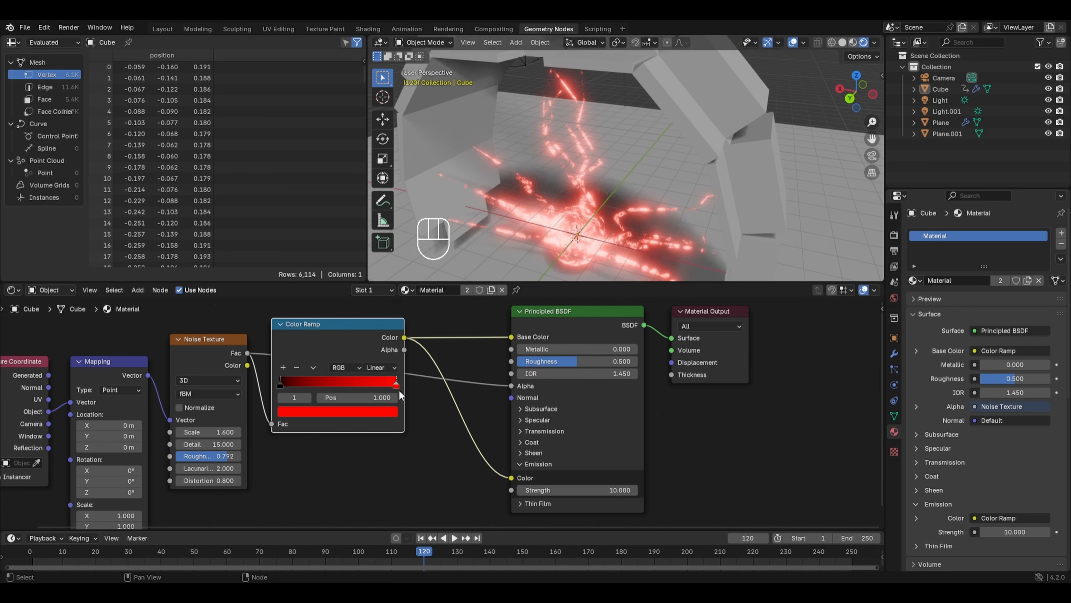
pyautogui.keyDown('ctrl'); pyautogui.moveTo(493, 370); pyautogui.dragTo(493, 395, button='right'); pyautogui.keyUp('ctrl')
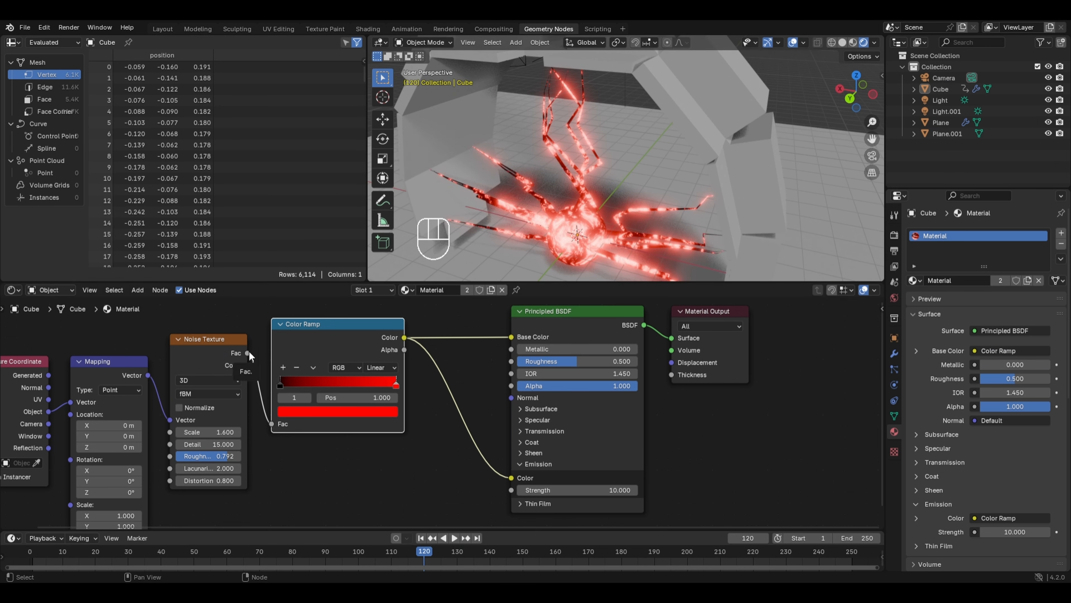
pyautogui.moveTo(248, 352); pyautogui.dragTo(511, 385)
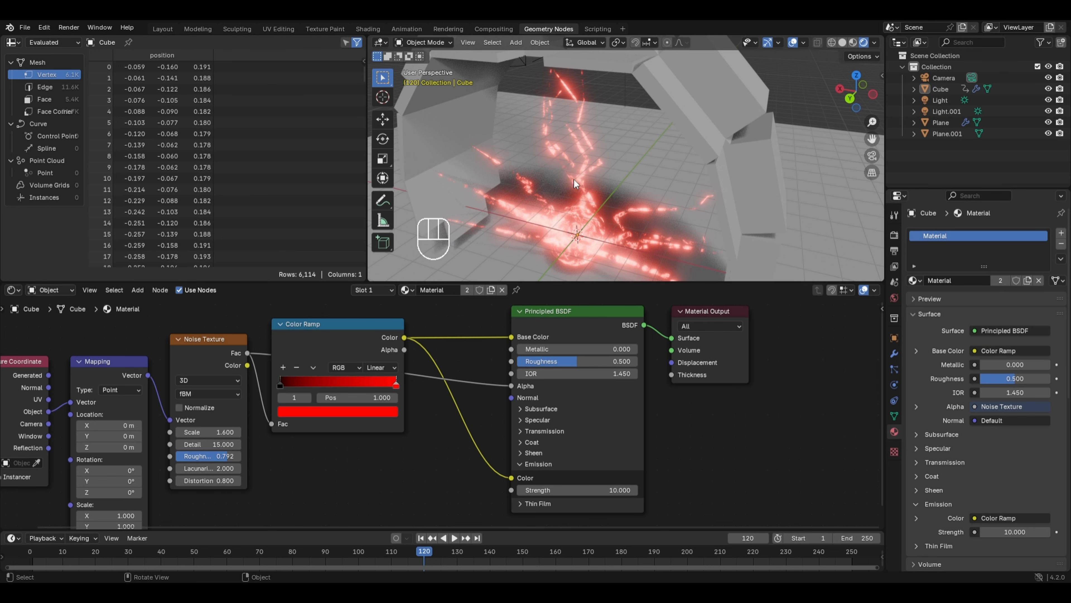
pyautogui.scroll(-5, 726, 251)
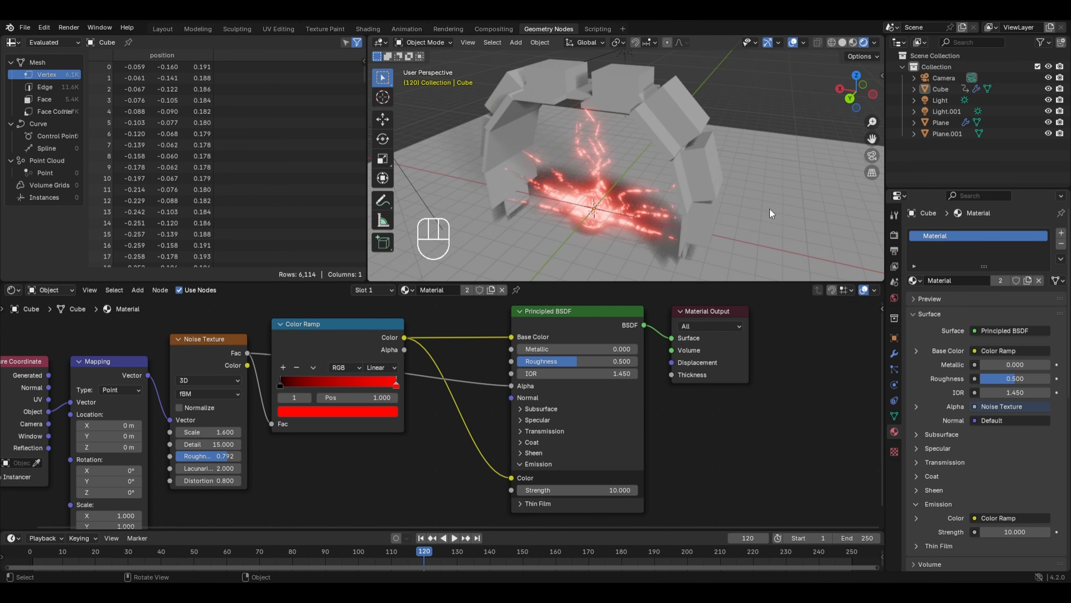
# Step: Display the scene in solid shading and create a new geometry node tree on the ground plane
pyautogui.click(761, 192)
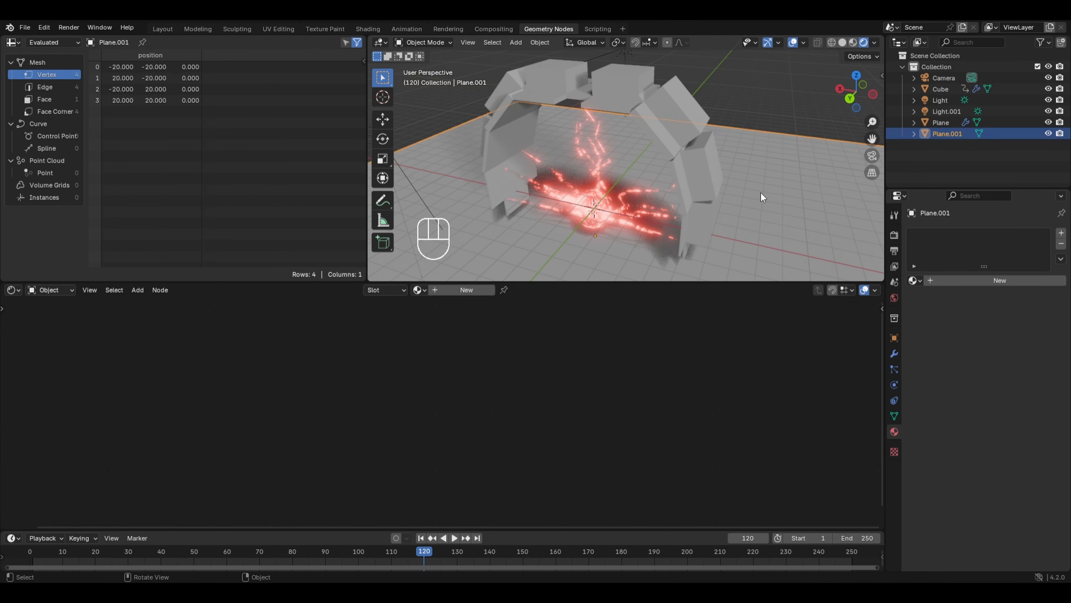
pyautogui.click(843, 43)
pyautogui.click(13, 290)
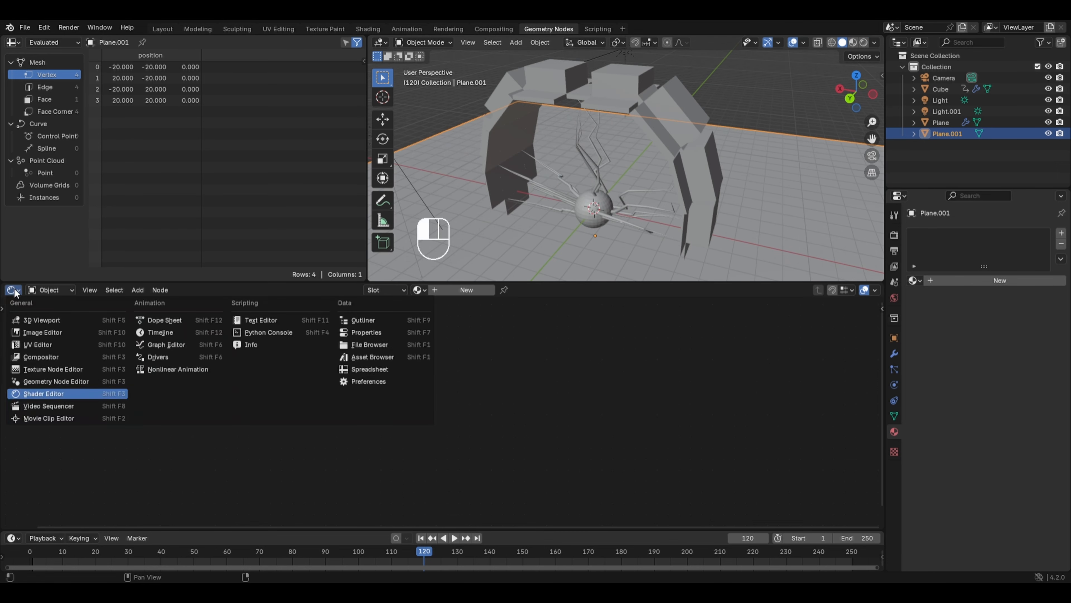
pyautogui.click(39, 382)
pyautogui.click(441, 290)
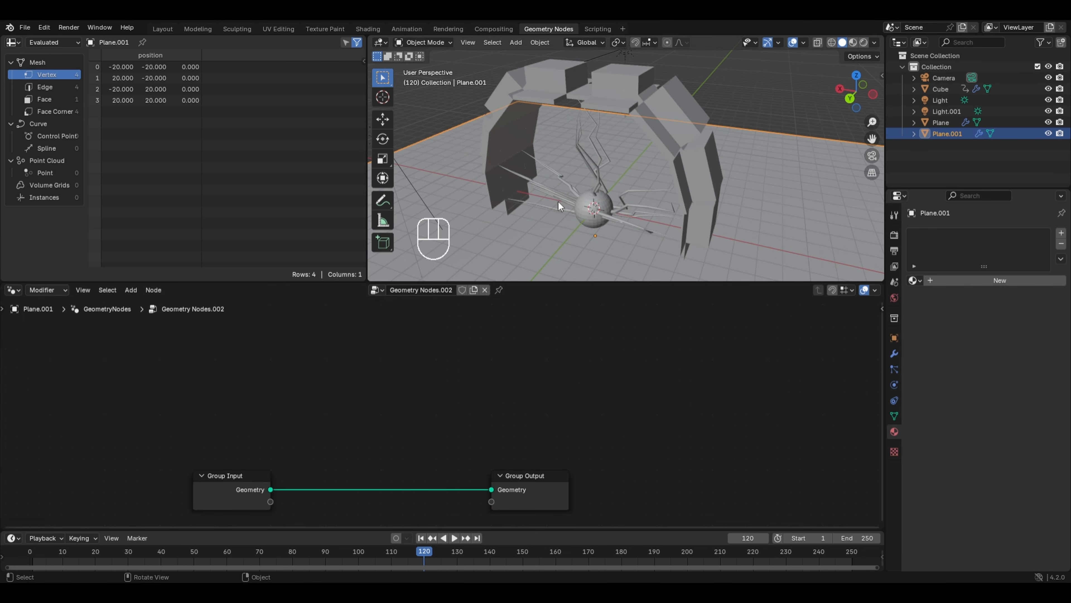
# Step: Add a Grid mesh primitive node between Group Input and Group Output in the ground plane's node tree
pyautogui.scroll(-2, 558, 202)
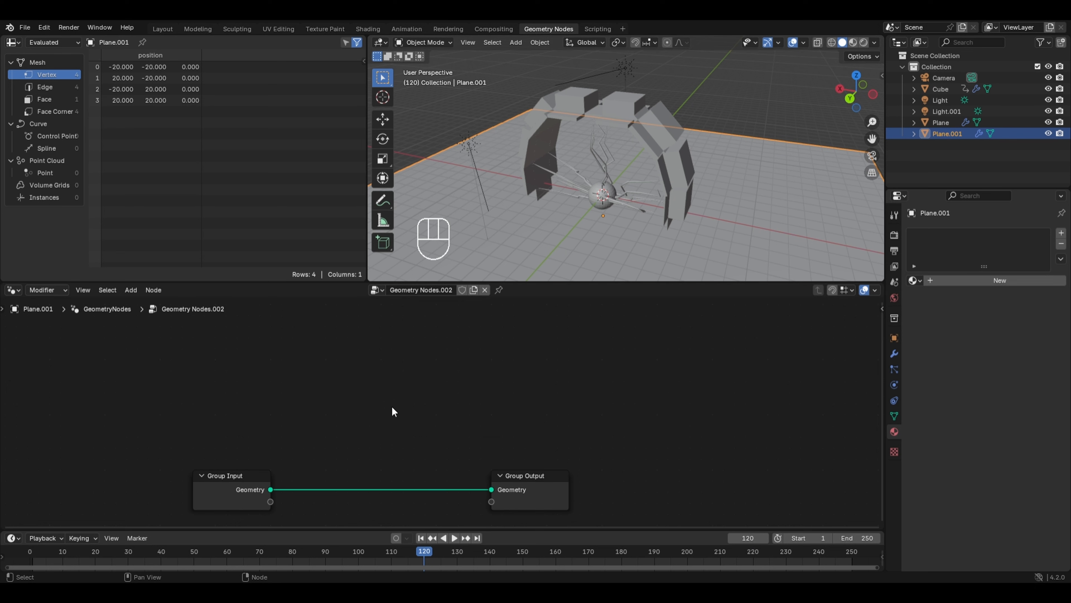
pyautogui.moveTo(392, 406); pyautogui.dragTo(490, 355, button='middle')
pyautogui.hotkey('shift', 'a')
pyautogui.moveTo(419, 333)
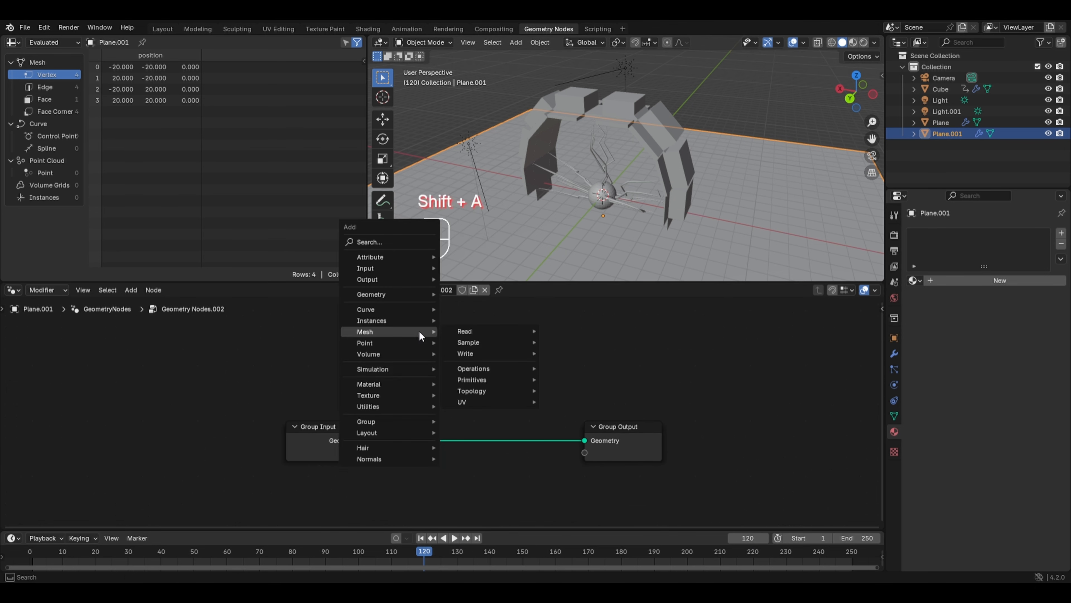
pyautogui.moveTo(471, 380)
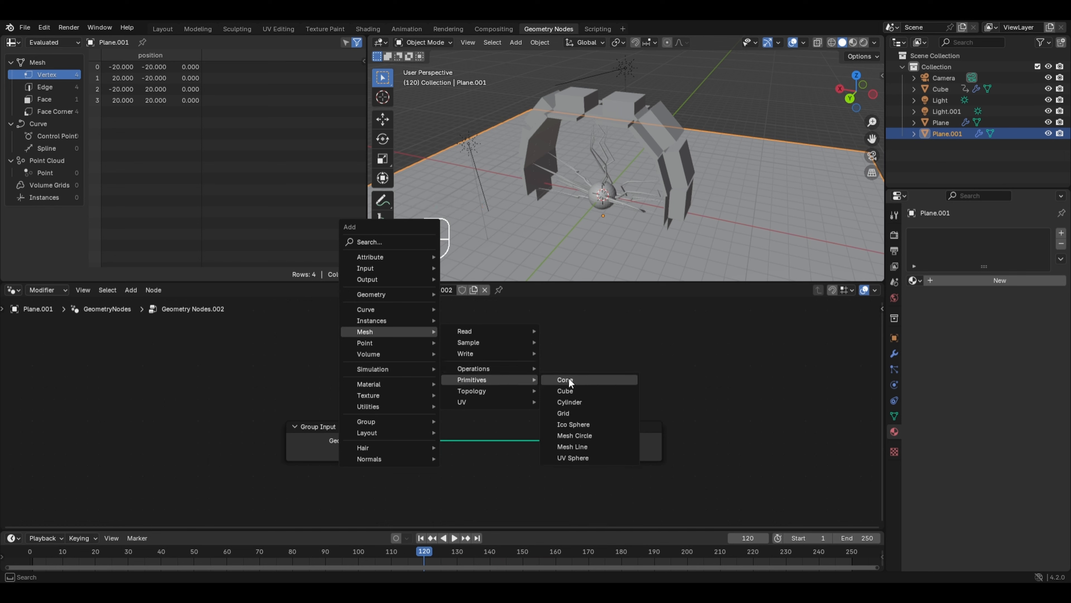
pyautogui.click(569, 410)
pyautogui.click(411, 402)
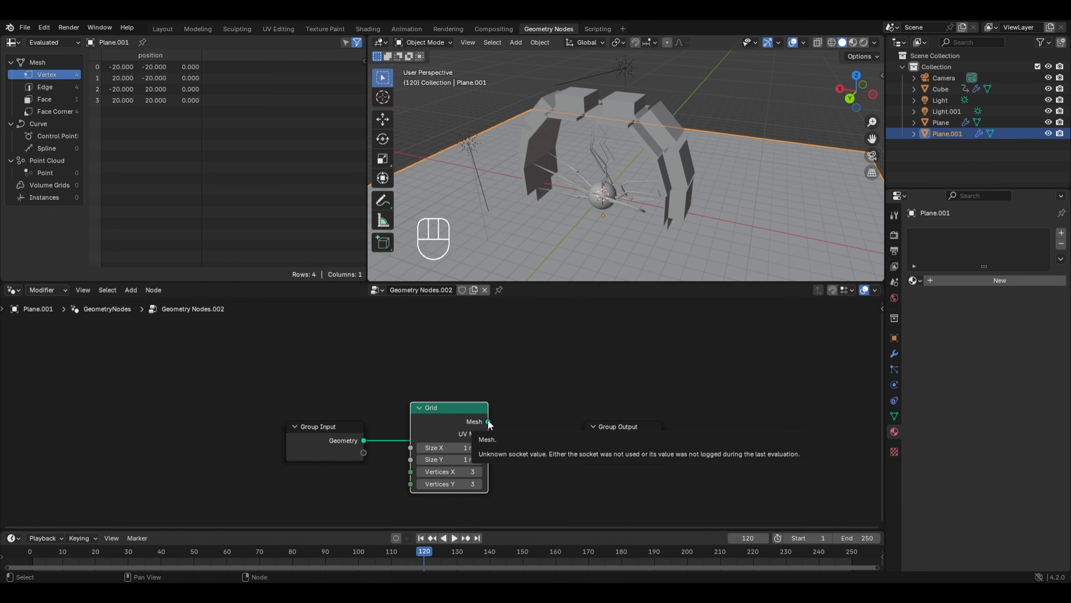
# Step: Link the Grid's Mesh to Group Output and set its size to 50 m and vertices to 100 in both X and Y
pyautogui.moveTo(488, 422); pyautogui.dragTo(585, 441)
pyautogui.click(445, 447)
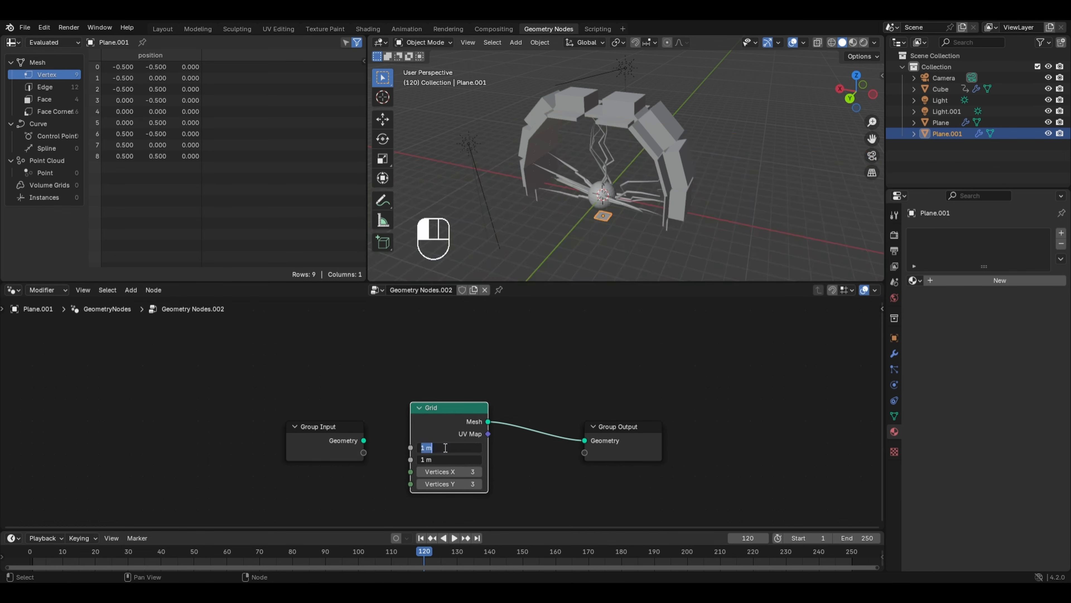
pyautogui.write('20')
pyautogui.press('Return')
pyautogui.moveTo(448, 448); pyautogui.dragTo(455, 470)
pyautogui.write('50')
pyautogui.press('Return')
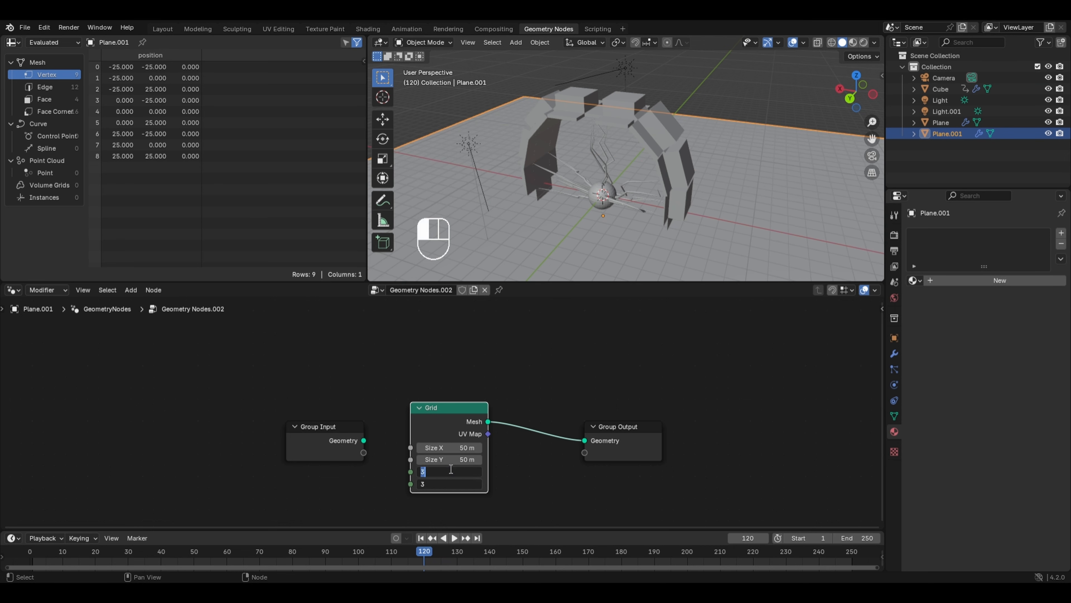
pyautogui.write('100')
pyautogui.press('Return')
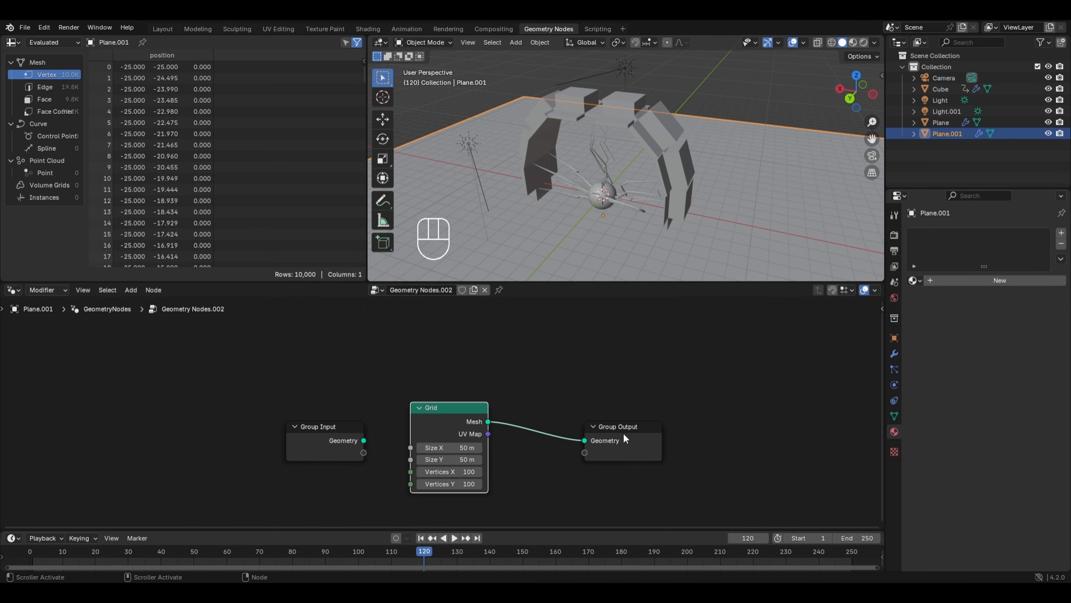
# Step: Move Group Output farther from the Grid and insert a Split Edges node on the link between them
pyautogui.moveTo(624, 433); pyautogui.dragTo(763, 443)
pyautogui.hotkey('shift', 'a')
pyautogui.moveTo(529, 372)
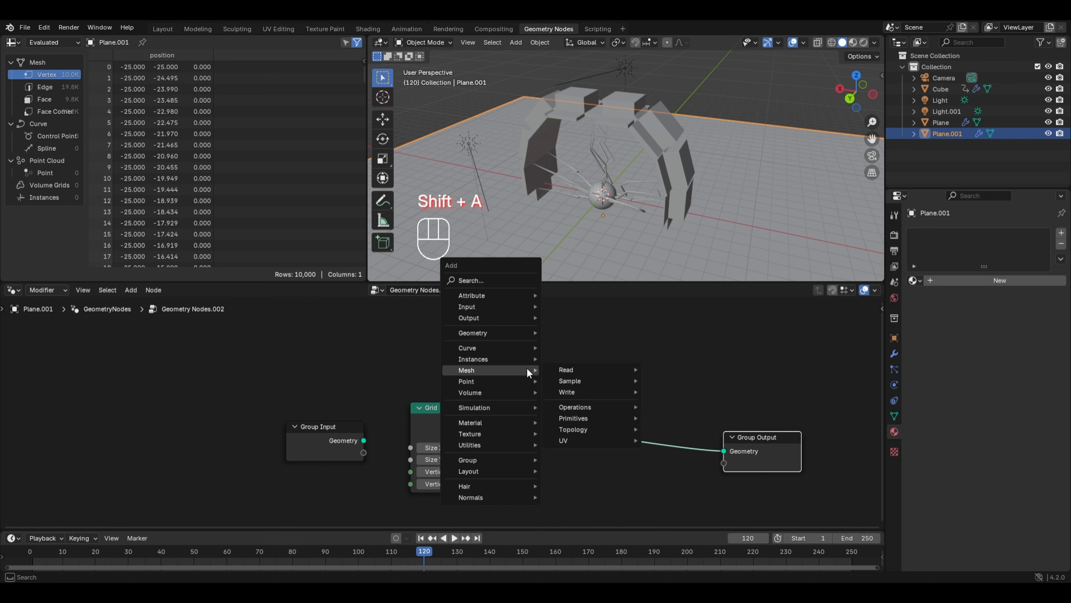
pyautogui.moveTo(560, 407)
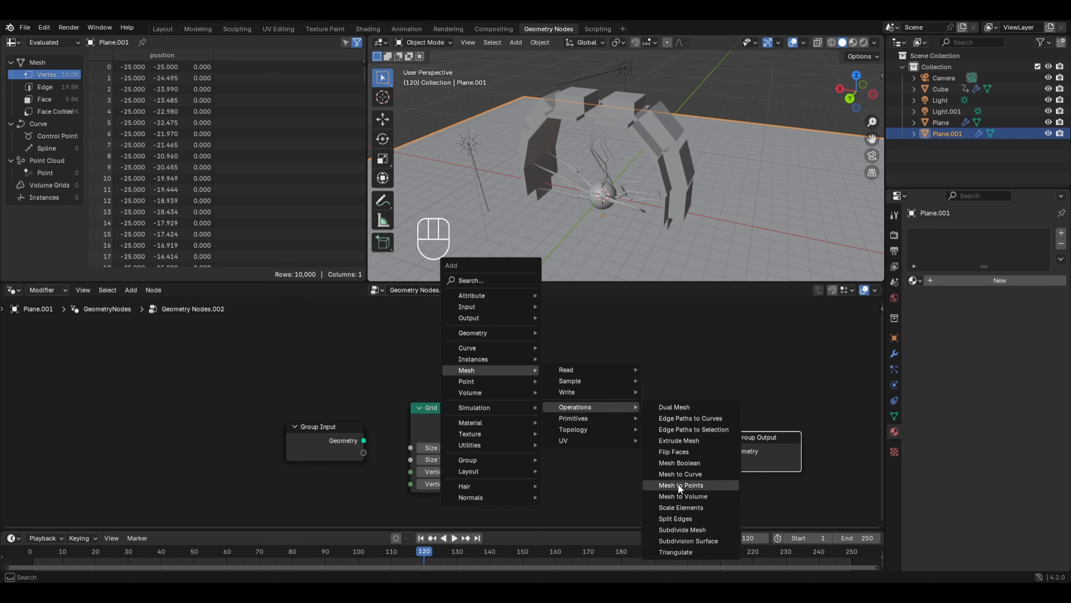
pyautogui.click(675, 518)
pyautogui.click(570, 428)
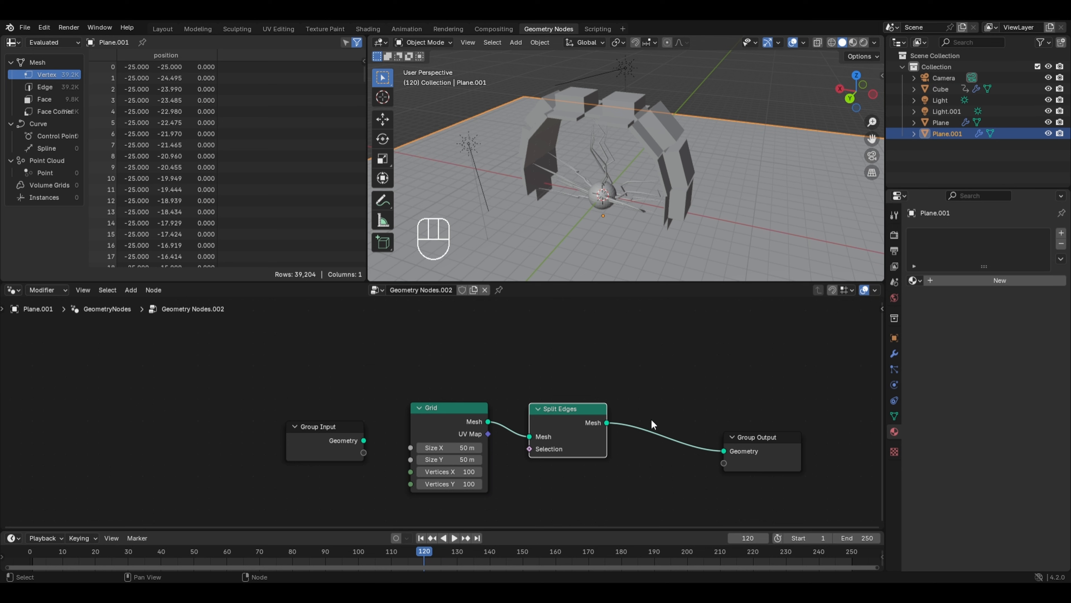
# Step: Insert a Scale Elements node between Split Edges and Group Output with its Scale set to 0.9
pyautogui.hotkey('shift', 'a')
pyautogui.moveTo(641, 371)
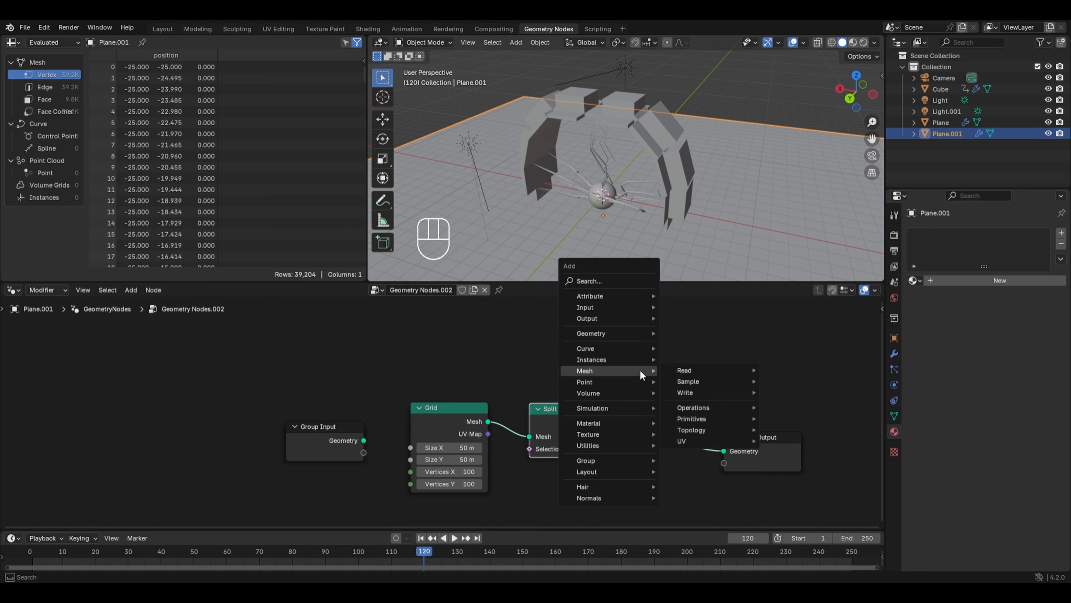
pyautogui.moveTo(682, 407)
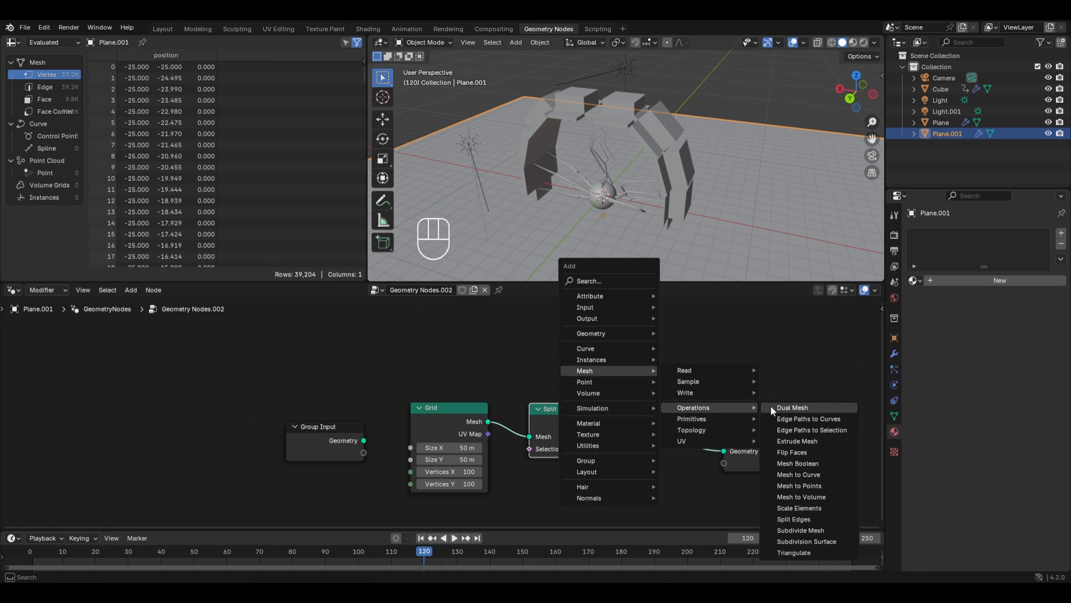
pyautogui.click(800, 504)
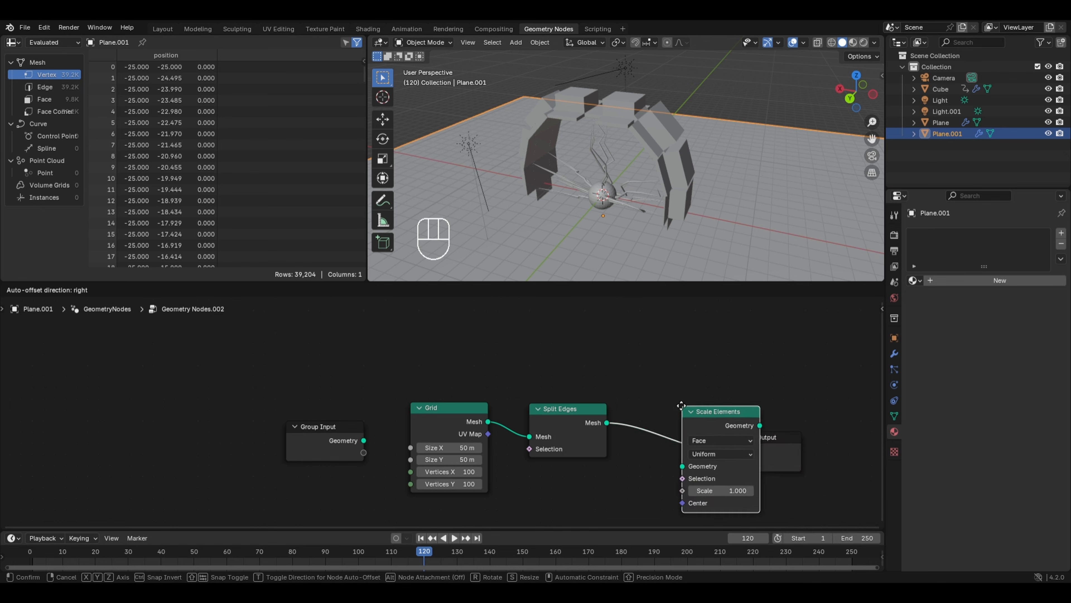
pyautogui.click(674, 476)
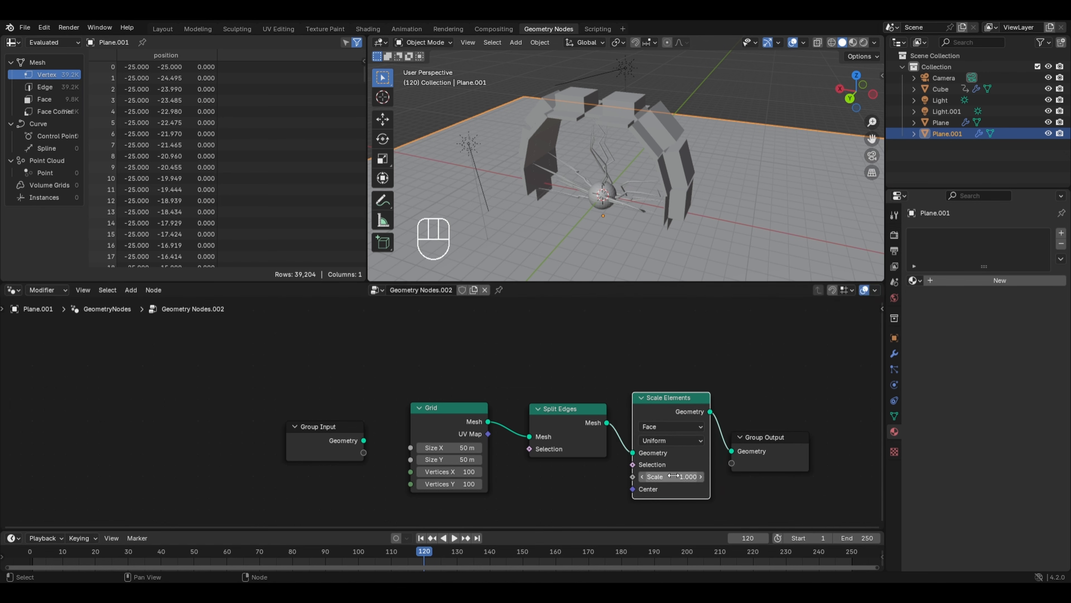
pyautogui.click(645, 476)
pyautogui.click(718, 80)
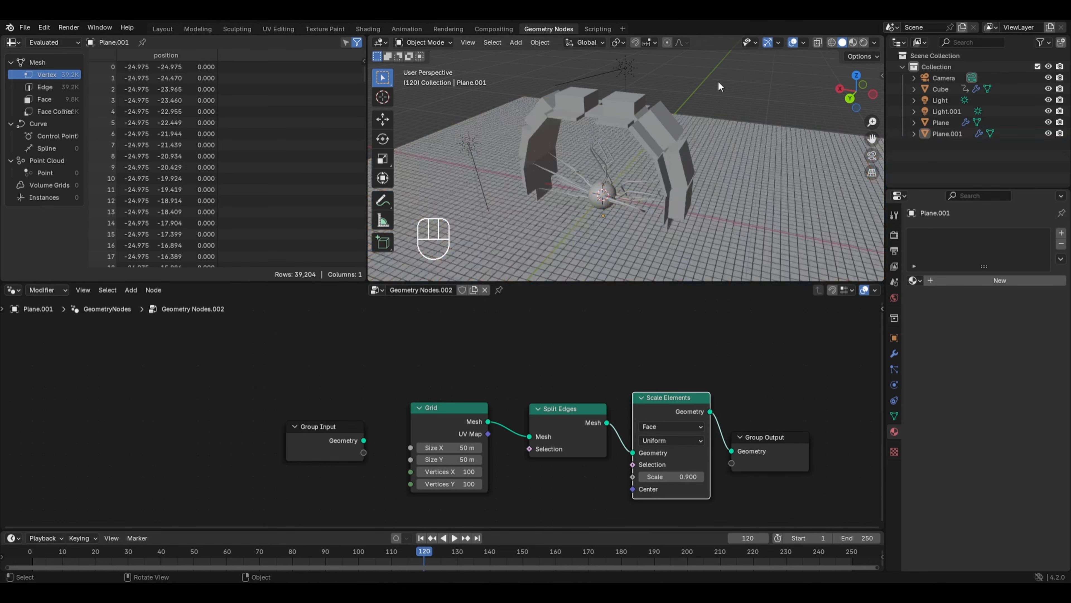
pyautogui.scroll(4, 582, 226)
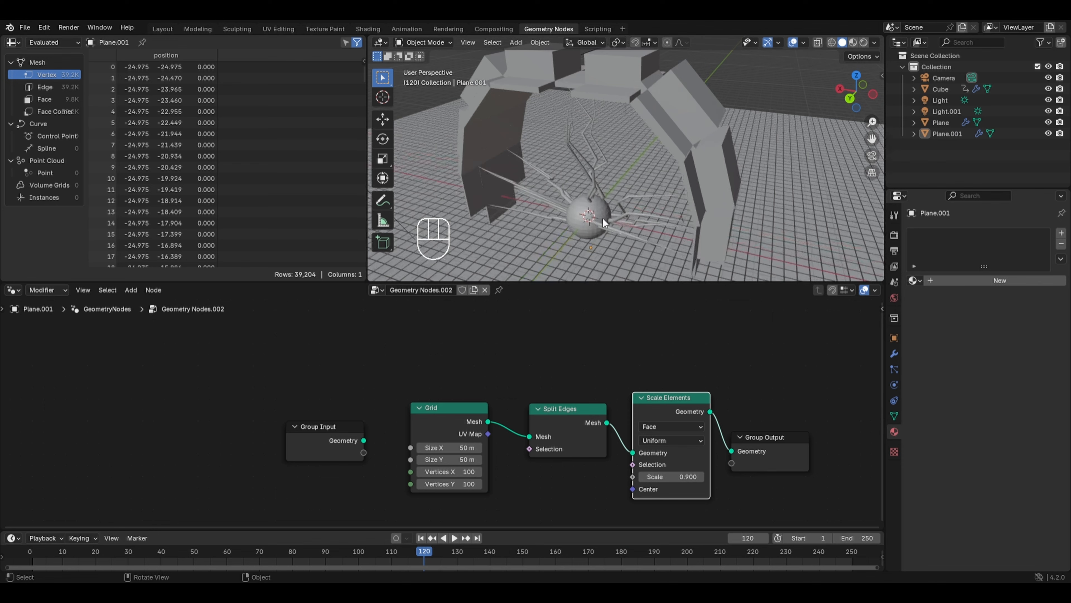
pyautogui.keyDown('shift'); pyautogui.moveTo(570, 248); pyautogui.dragTo(644, 166, button='middle'); pyautogui.keyUp('shift')
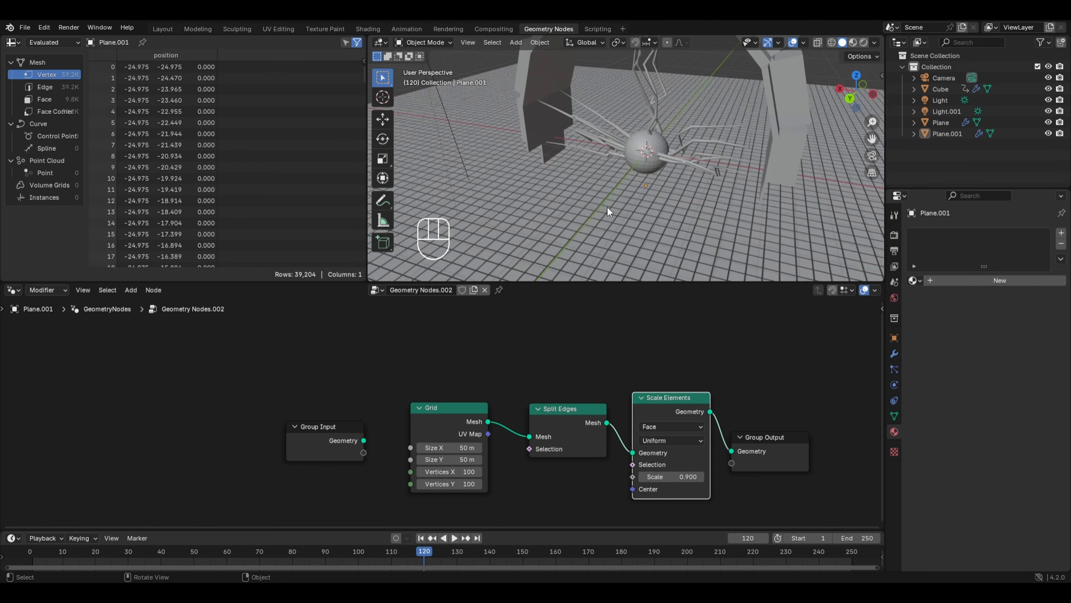
pyautogui.scroll(-1, 706, 421)
# Step: Add a Face Group Boundaries node below the Grid and link its Boundary Edges to the Split Edges Selection
pyautogui.moveTo(706, 422); pyautogui.dragTo(698, 361, button='middle')
pyautogui.click(712, 344)
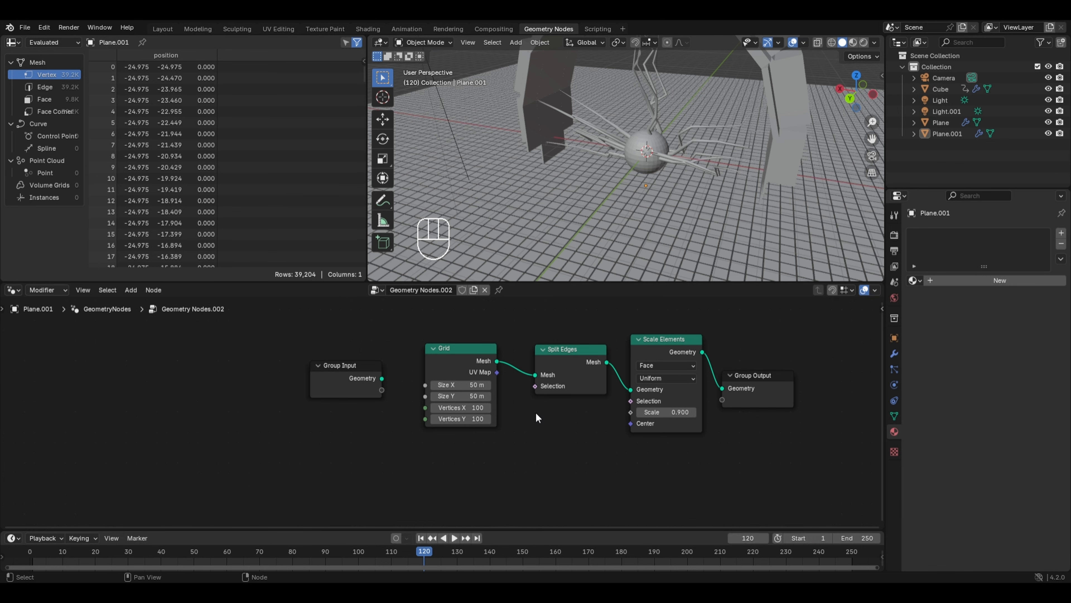
pyautogui.hotkey('shift', 'a')
pyautogui.moveTo(545, 415)
pyautogui.moveTo(591, 412)
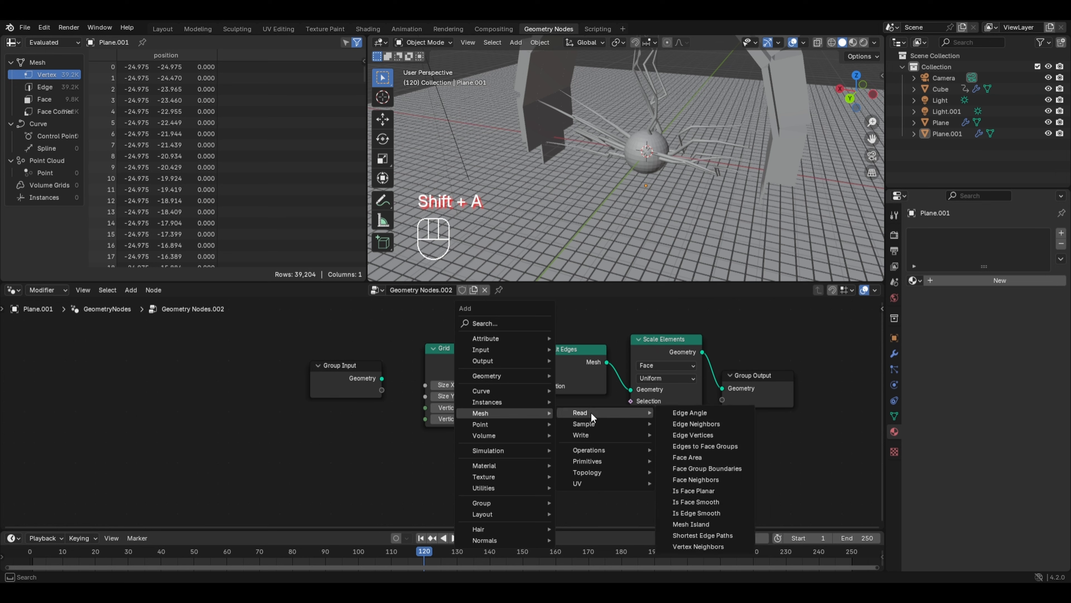
pyautogui.click(707, 469)
pyautogui.click(447, 475)
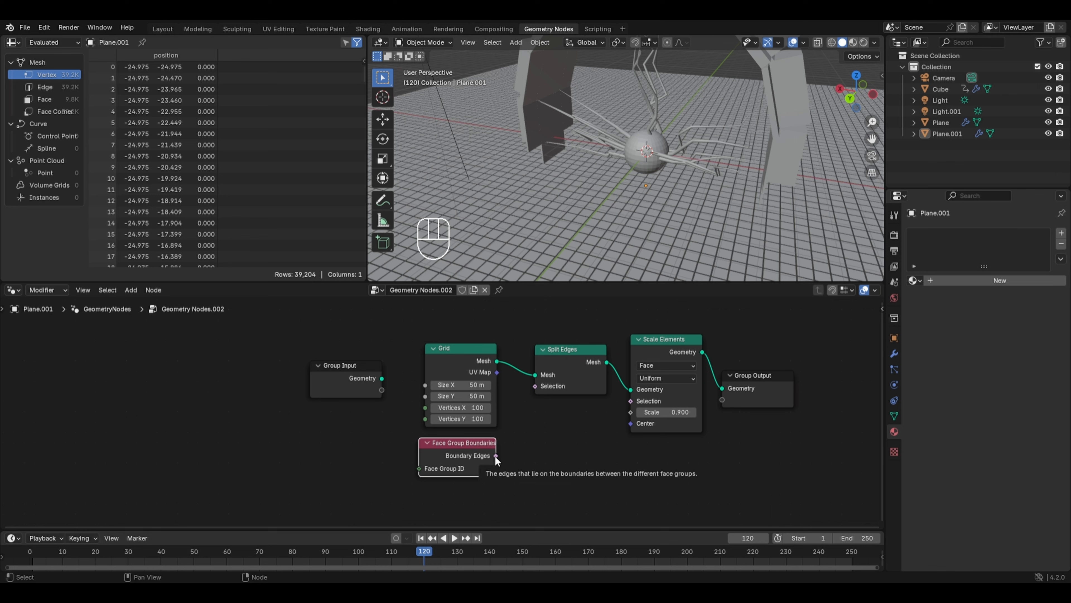
pyautogui.moveTo(496, 456); pyautogui.dragTo(536, 387)
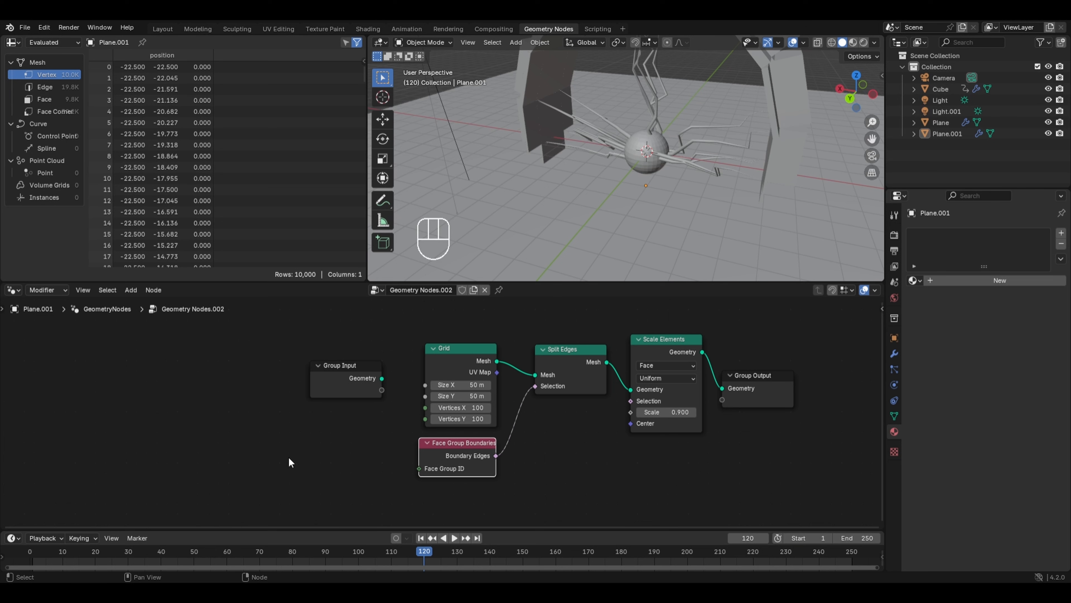
# Step: Add a Noise Texture node below Group Input and turn off its Normalize option
pyautogui.moveTo(290, 462); pyautogui.dragTo(356, 450, button='middle')
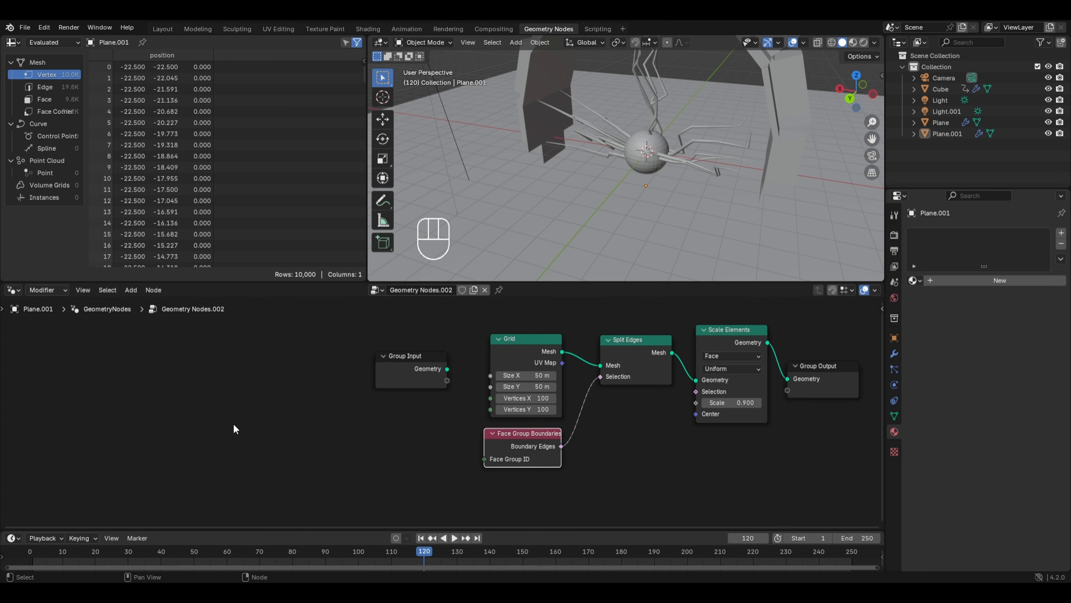
pyautogui.hotkey('shift', 'a')
pyautogui.moveTo(215, 488)
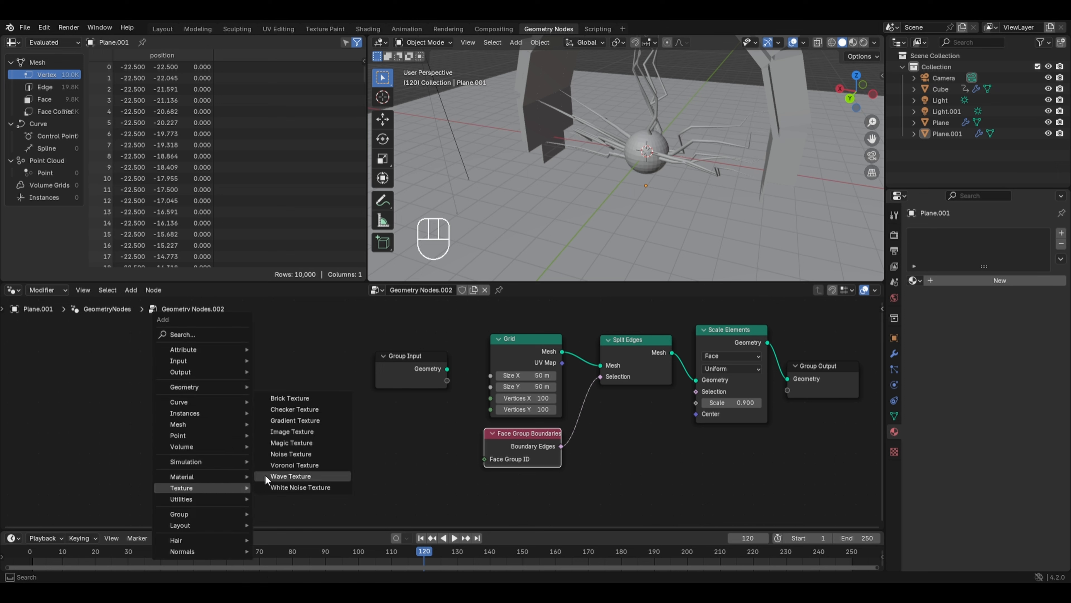
pyautogui.click(287, 454)
pyautogui.click(275, 404)
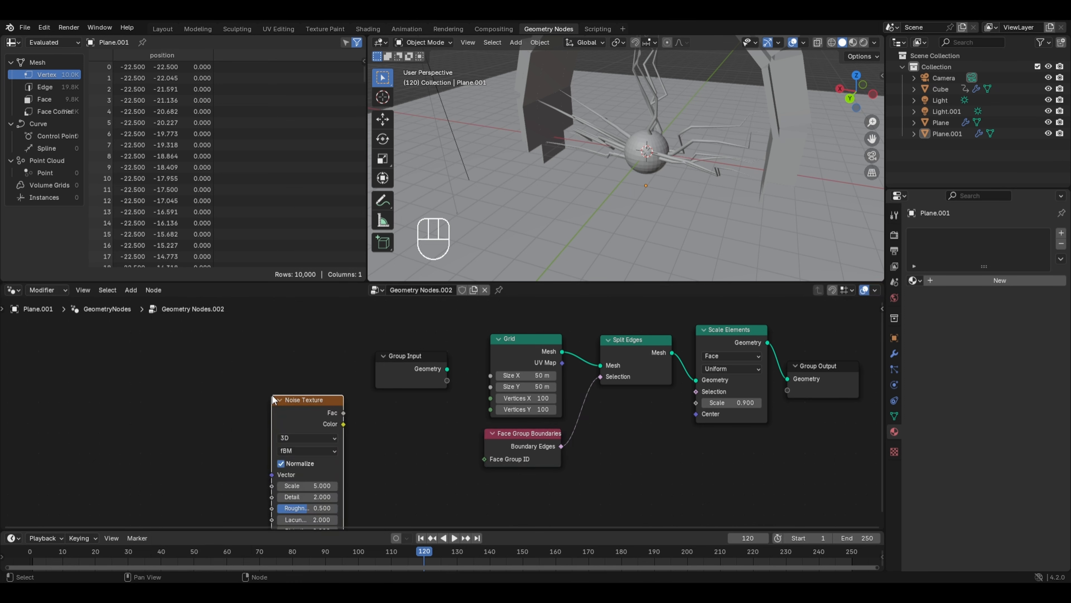
pyautogui.click(280, 465)
pyautogui.moveTo(379, 435); pyautogui.dragTo(332, 416, button='middle')
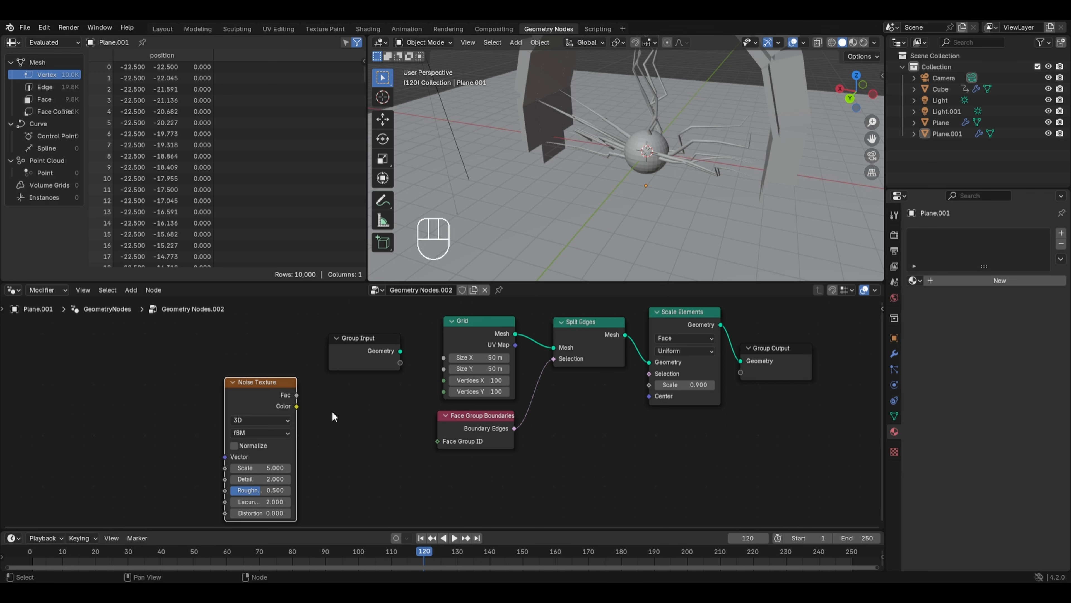
# Step: Add a Greater Than float Compare node, feeding the noise Fac into A and its Result into Face Group ID
pyautogui.hotkey('shift', 'a')
pyautogui.moveTo(317, 427)
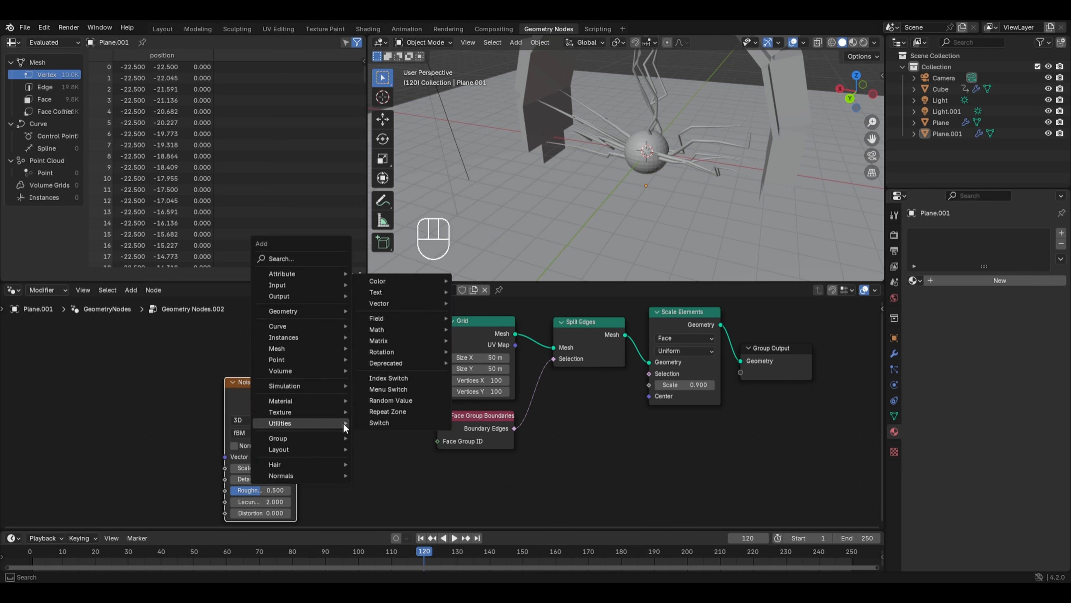
pyautogui.moveTo(400, 329)
pyautogui.click(474, 351)
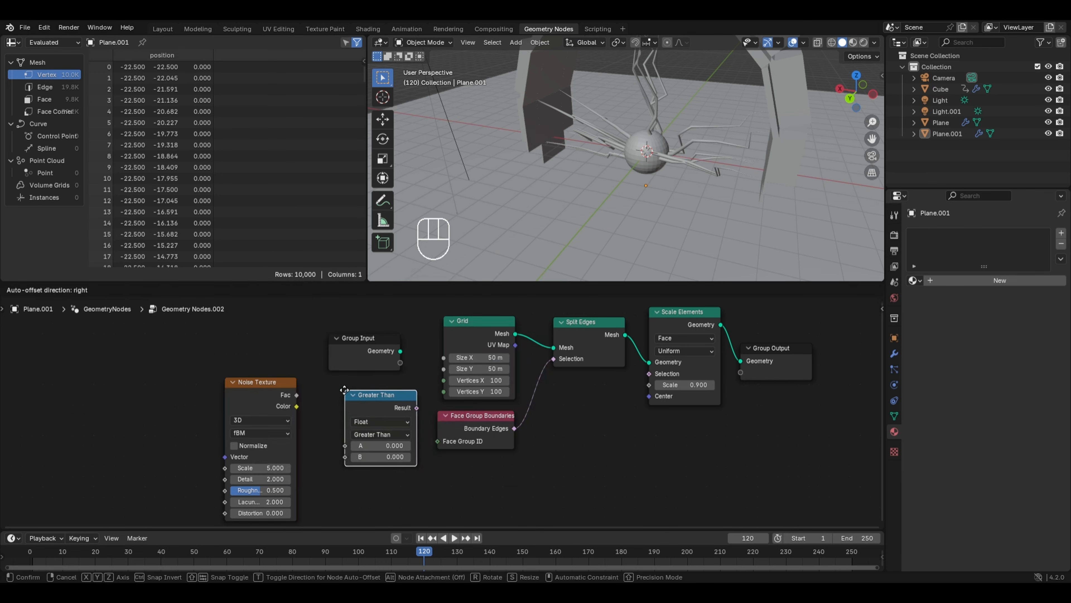
pyautogui.click(362, 394)
pyautogui.moveTo(297, 392); pyautogui.dragTo(300, 396)
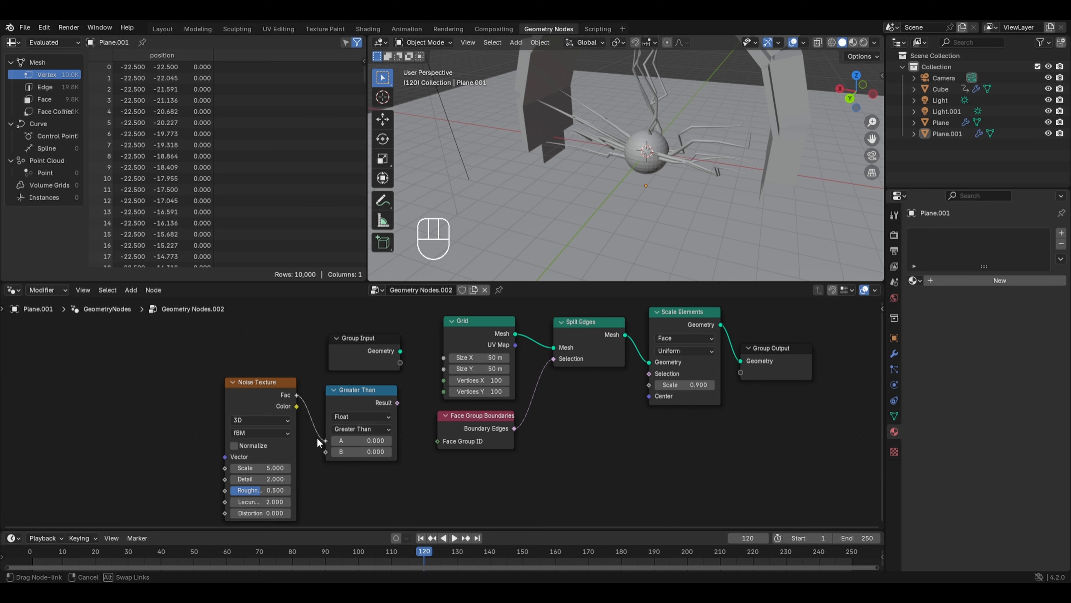
pyautogui.moveTo(317, 437); pyautogui.dragTo(326, 441)
pyautogui.moveTo(397, 402); pyautogui.dragTo(433, 437)
# Step: Set the Noise Texture's Scale to 0.1
pyautogui.click(277, 460)
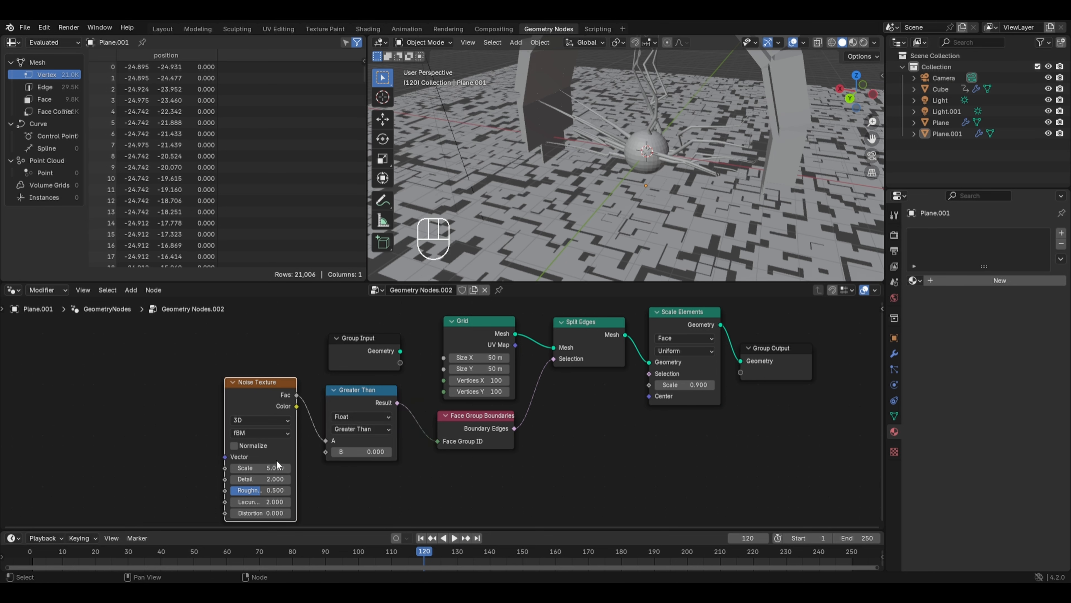
pyautogui.doubleClick(261, 468)
pyautogui.write('0.1')
pyautogui.press('Return')
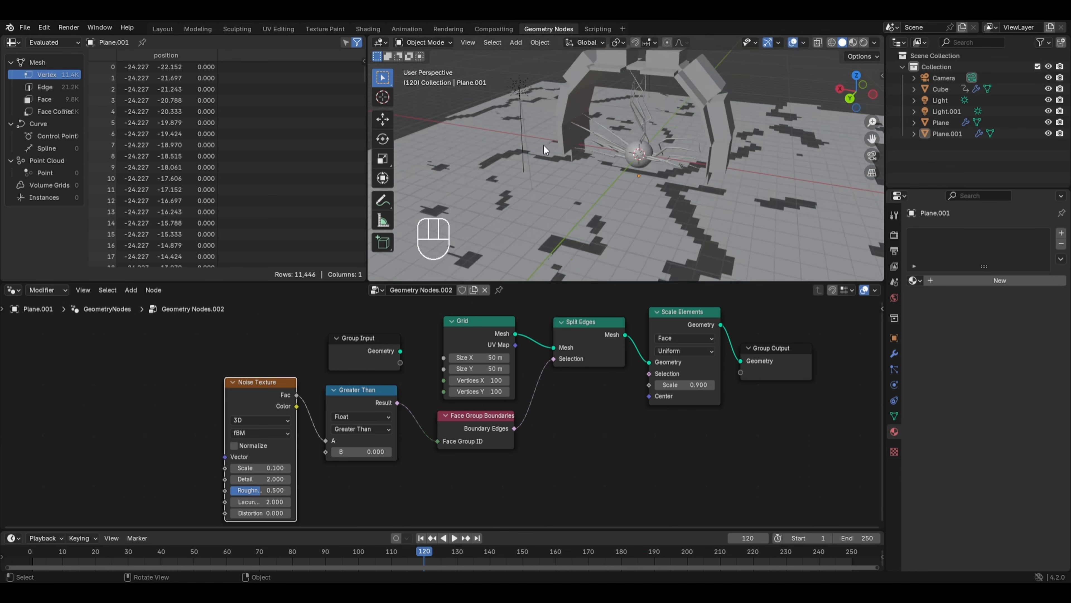
# Step: Preview the Noise Texture's Fac on the Grid mesh through a Viewer node and examine the pattern around the arch
pyautogui.keyDown('ctrl'); pyautogui.keyDown('shift'); pyautogui.click(249, 392); pyautogui.keyUp('shift'); pyautogui.keyUp('ctrl')
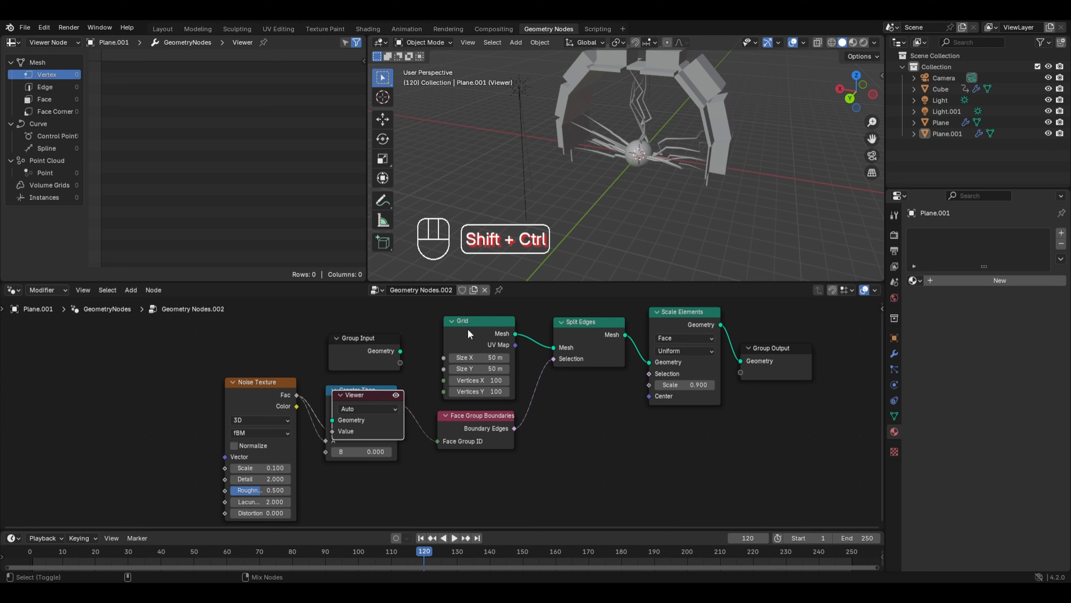
pyautogui.keyDown('ctrl'); pyautogui.keyDown('shift'); pyautogui.click(467, 329); pyautogui.keyUp('shift'); pyautogui.keyUp('ctrl')
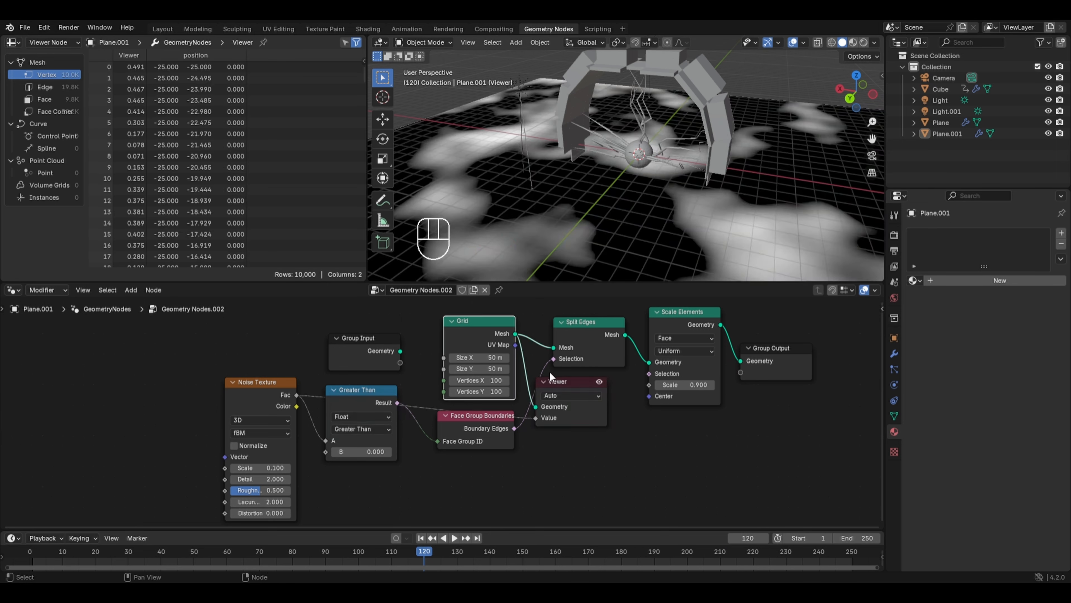
pyautogui.press('g')
pyautogui.click(621, 428)
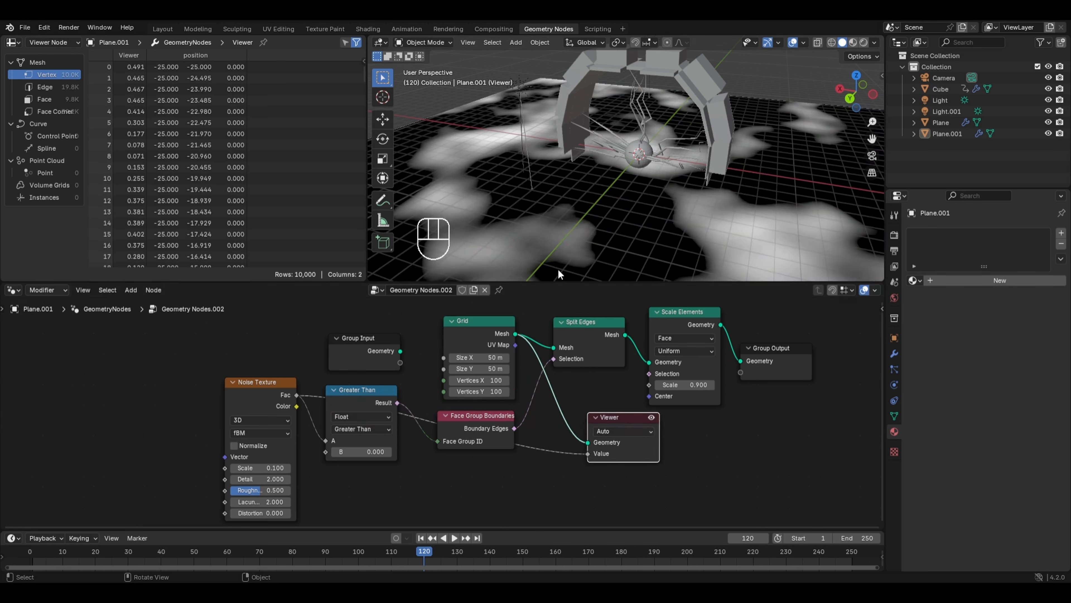
pyautogui.scroll(-2, 595, 236)
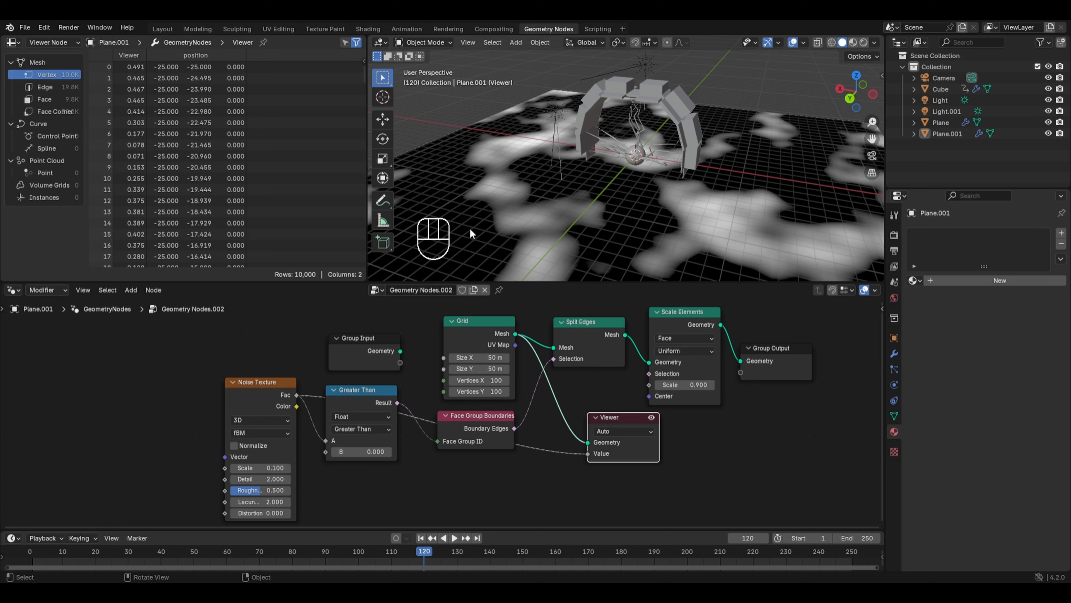
pyautogui.scroll(2, 540, 223)
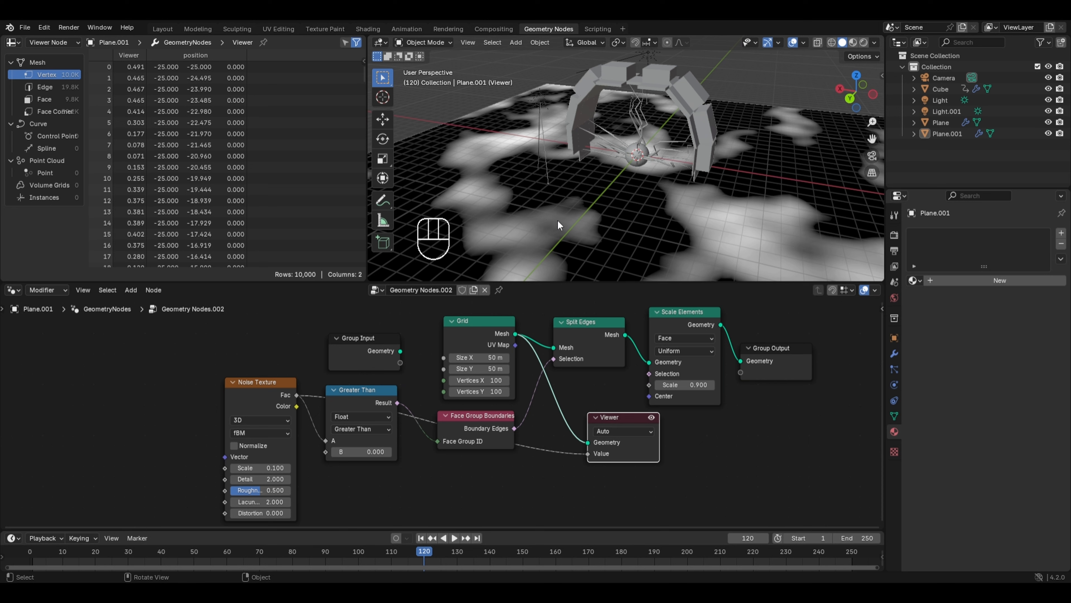
pyautogui.scroll(2, 548, 223)
pyautogui.keyDown('shift'); pyautogui.moveTo(551, 227); pyautogui.dragTo(630, 187, button='middle'); pyautogui.keyUp('shift')
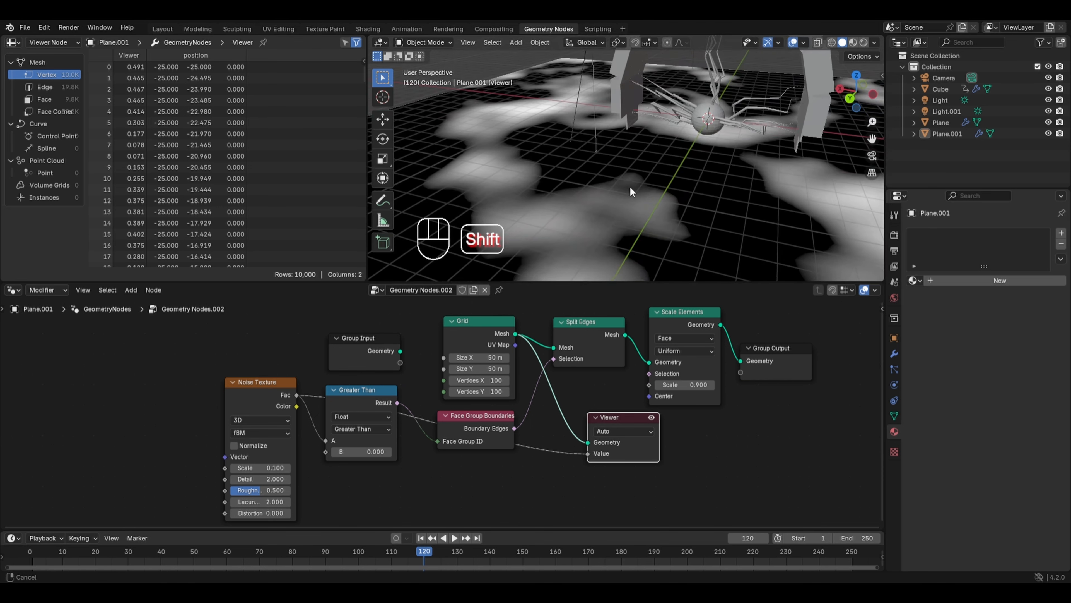
# Step: Move the Face Group Boundaries node lower, clear of the Grid, and delete the Viewer node
pyautogui.moveTo(486, 414); pyautogui.dragTo(494, 440)
pyautogui.click(615, 415)
pyautogui.press('x')
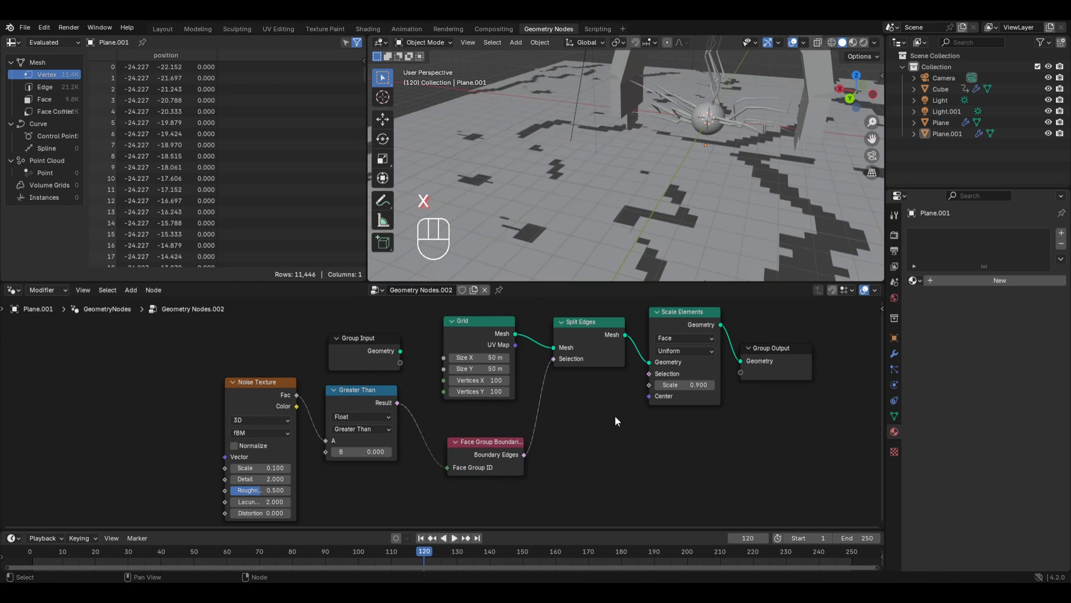
pyautogui.scroll(-2, 648, 211)
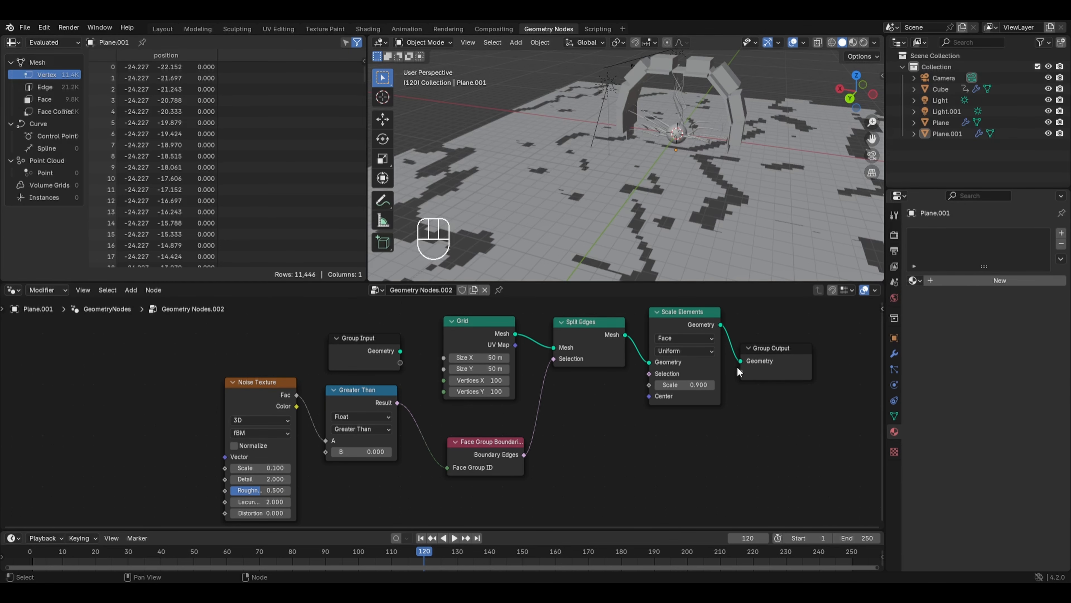
# Step: Delete the Split Edges and Scale Elements nodes together
pyautogui.moveTo(738, 371); pyautogui.dragTo(639, 420, button='middle')
pyautogui.moveTo(485, 335); pyautogui.dragTo(616, 382)
pyautogui.press('x')
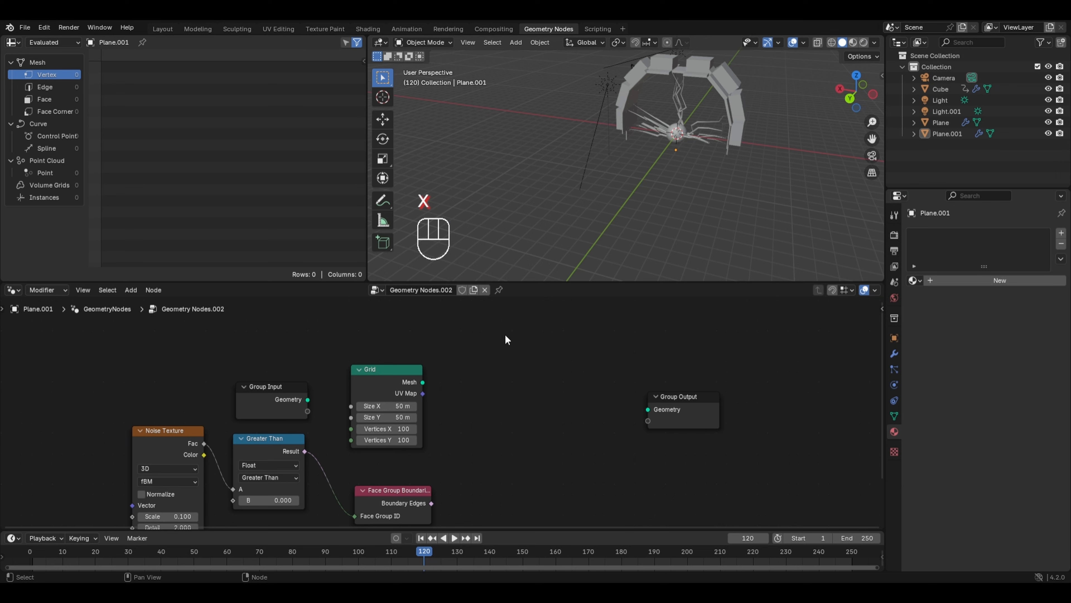
# Step: Insert an Extrude Mesh node between Grid and Group Output, with Boundary Edges feeding its Selection
pyautogui.hotkey('shift', 'a')
pyautogui.moveTo(509, 263)
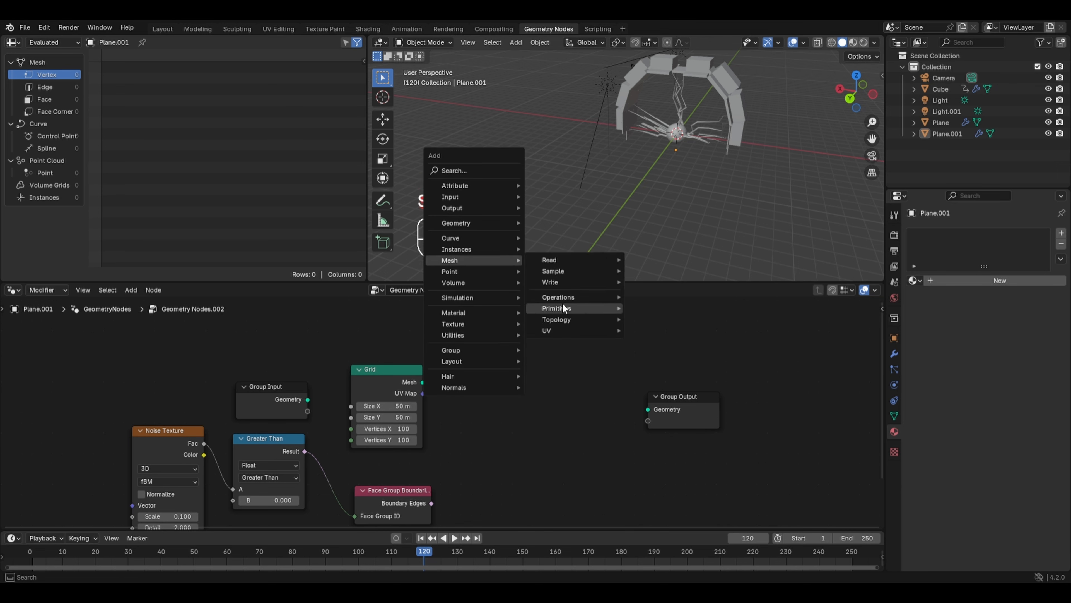
pyautogui.moveTo(559, 297)
pyautogui.click(649, 330)
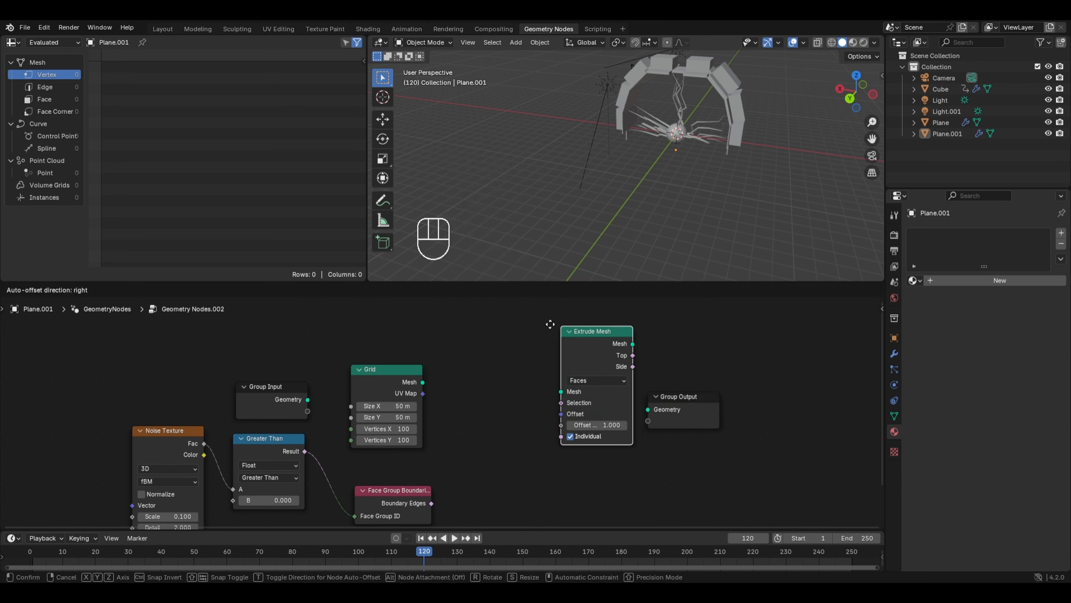
pyautogui.click(514, 321)
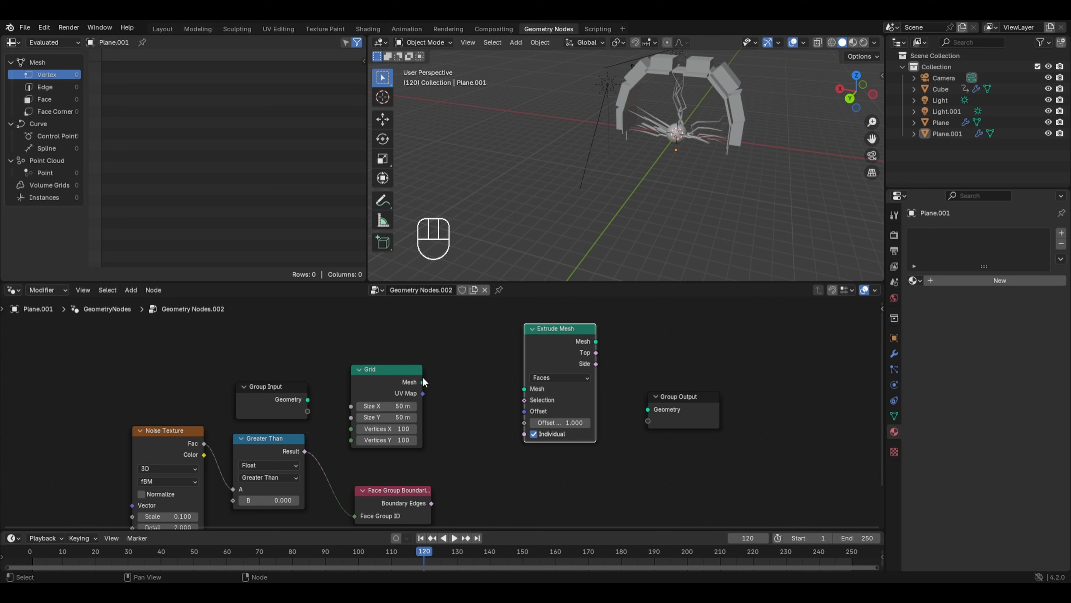
pyautogui.moveTo(423, 381); pyautogui.dragTo(524, 389)
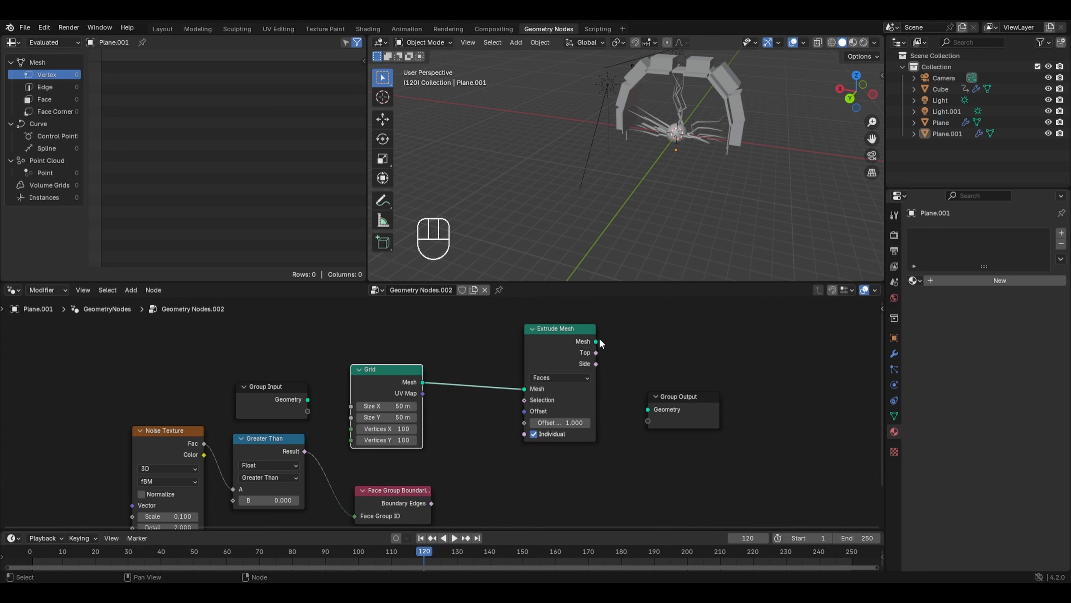
pyautogui.moveTo(595, 341); pyautogui.dragTo(648, 409)
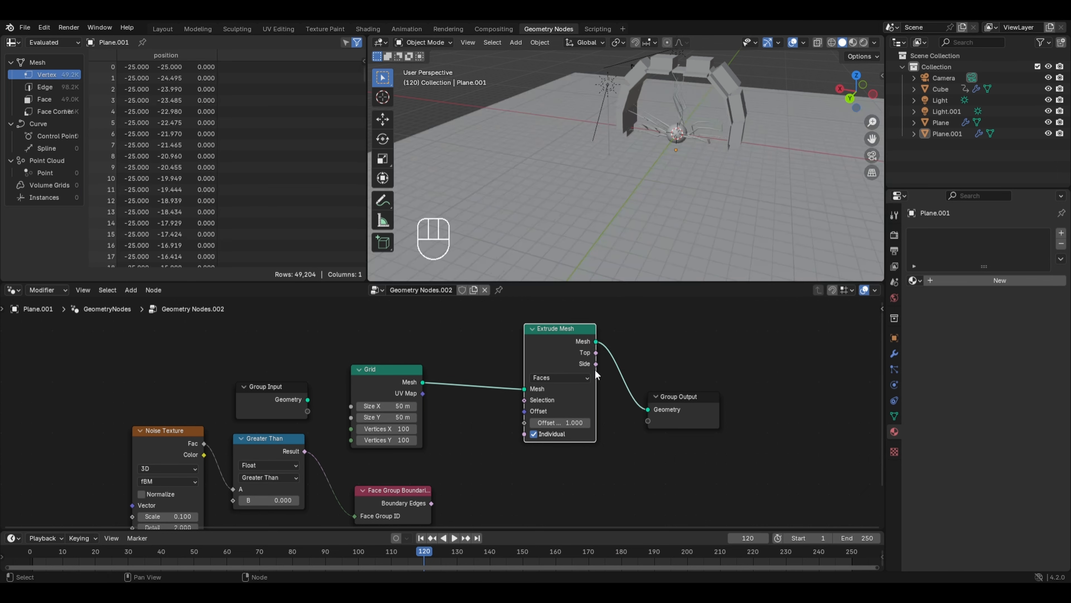
pyautogui.moveTo(431, 503); pyautogui.dragTo(523, 400)
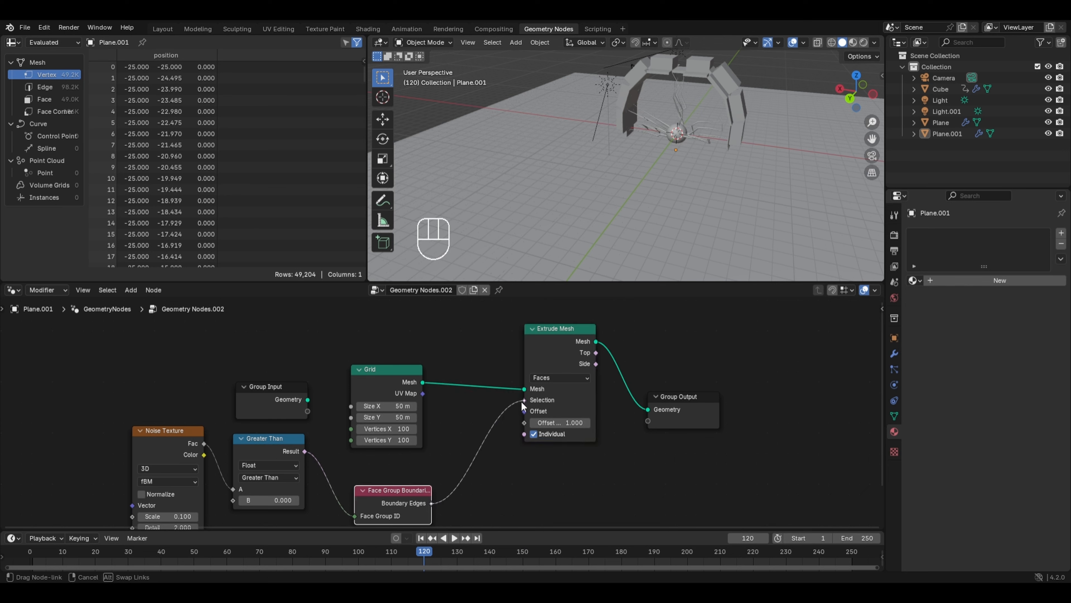
# Step: Set the Noise Texture's Scale to 0.5 and raise the Extrude Mesh Offset Scale to 4.3
pyautogui.moveTo(454, 426); pyautogui.dragTo(447, 394, button='middle')
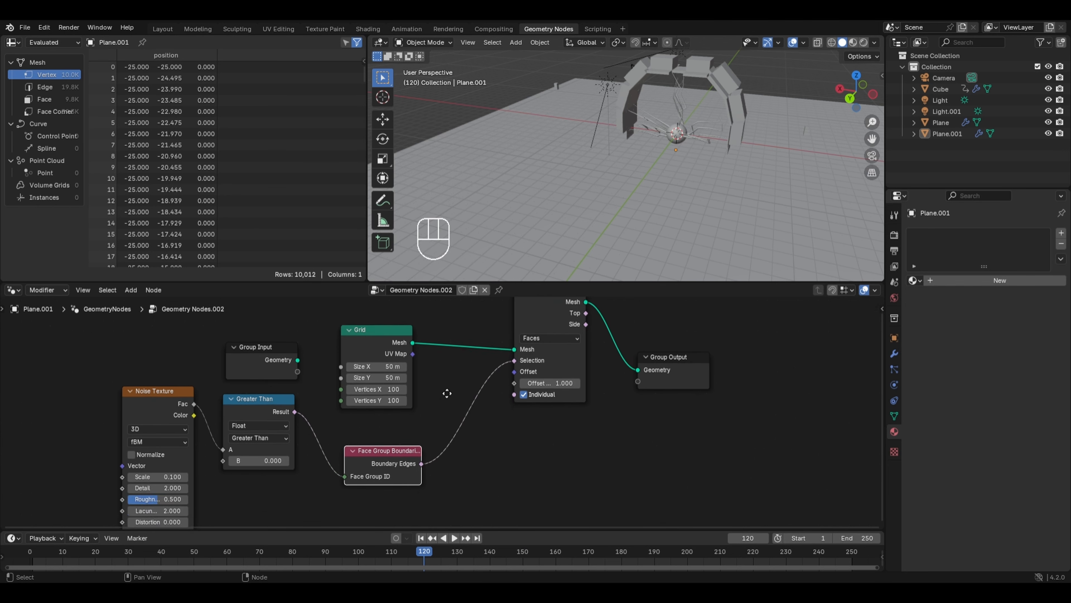
pyautogui.click(154, 476)
pyautogui.write('.5')
pyautogui.press('Return')
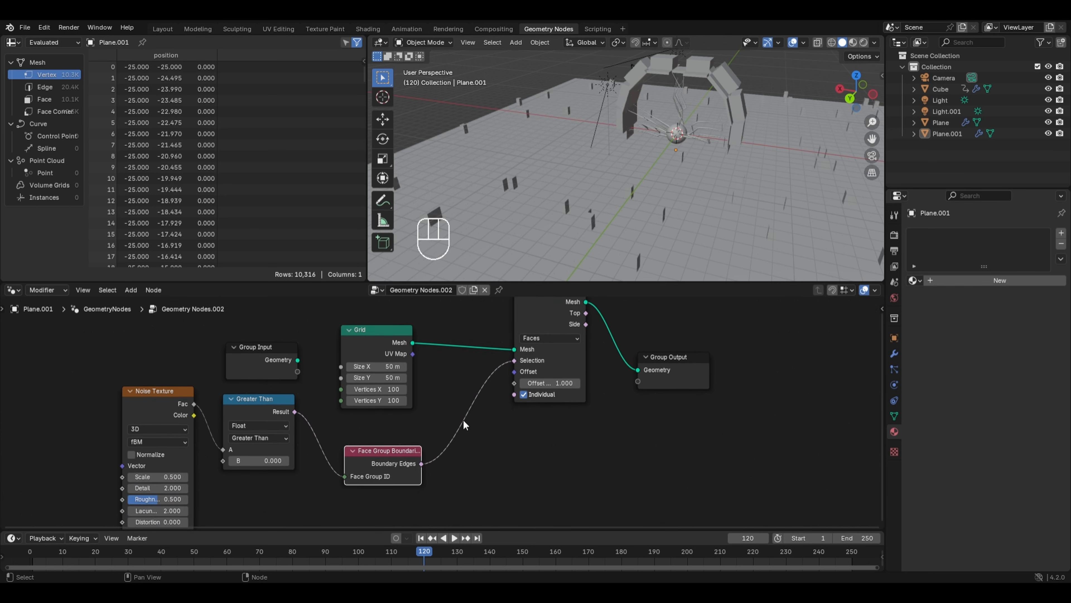
pyautogui.moveTo(463, 419); pyautogui.dragTo(451, 428, button='middle')
pyautogui.moveTo(529, 405); pyautogui.dragTo(561, 405)
pyautogui.scroll(-3, 654, 164)
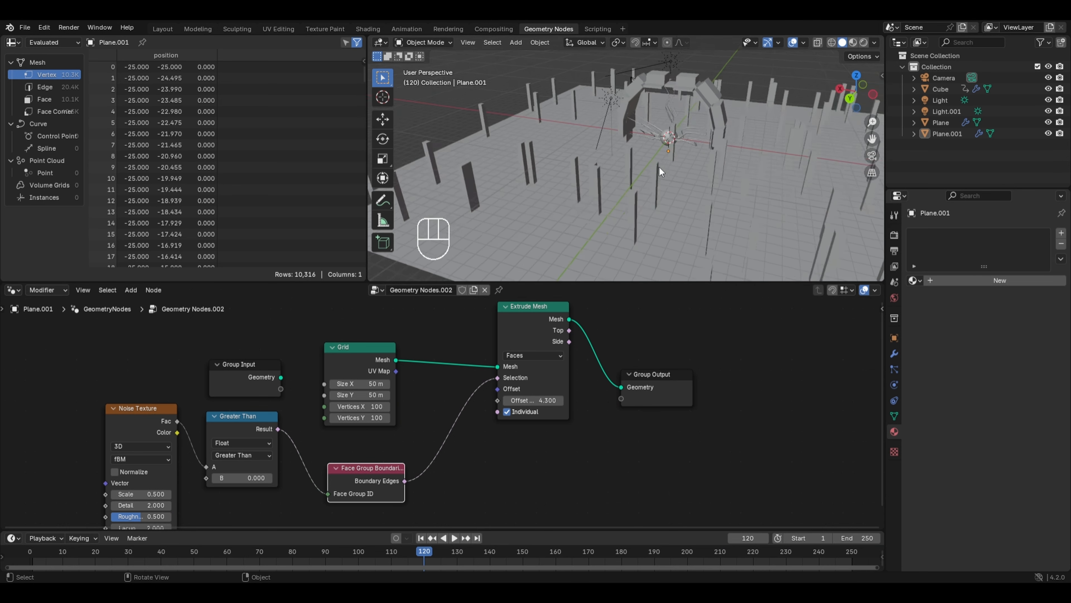
# Step: Preview the Noise Texture's Fac on the Grid through a Viewer node, and delete the Viewer
pyautogui.keyDown('ctrl'); pyautogui.keyDown('shift'); pyautogui.click(142, 429); pyautogui.keyUp('shift'); pyautogui.keyUp('ctrl')
pyautogui.keyDown('ctrl'); pyautogui.keyDown('shift'); pyautogui.click(353, 353); pyautogui.keyUp('shift'); pyautogui.keyUp('ctrl')
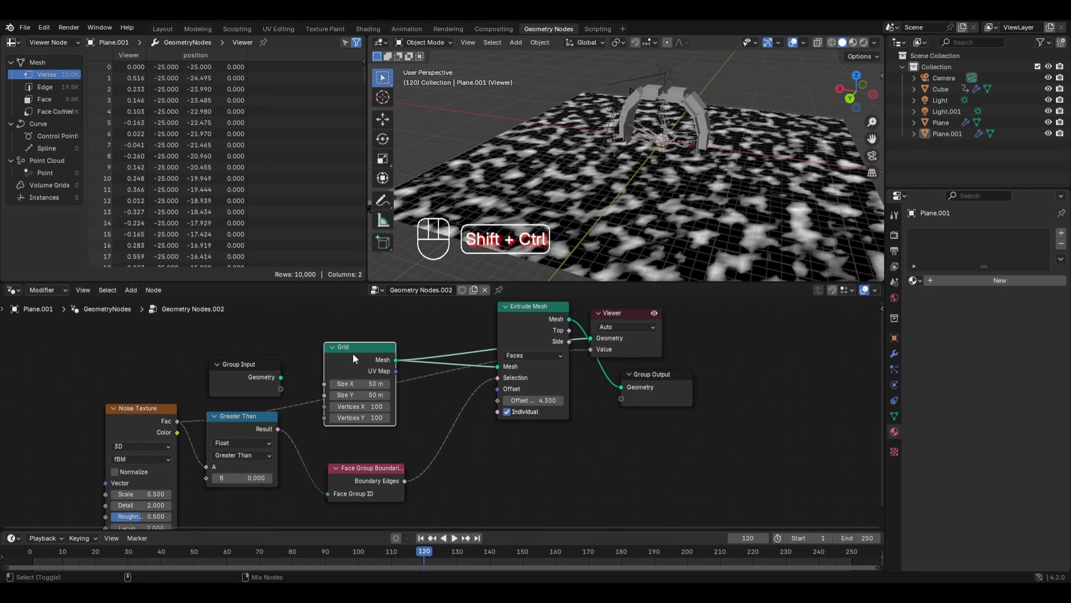
pyautogui.moveTo(626, 319); pyautogui.dragTo(604, 430)
pyautogui.press('x')
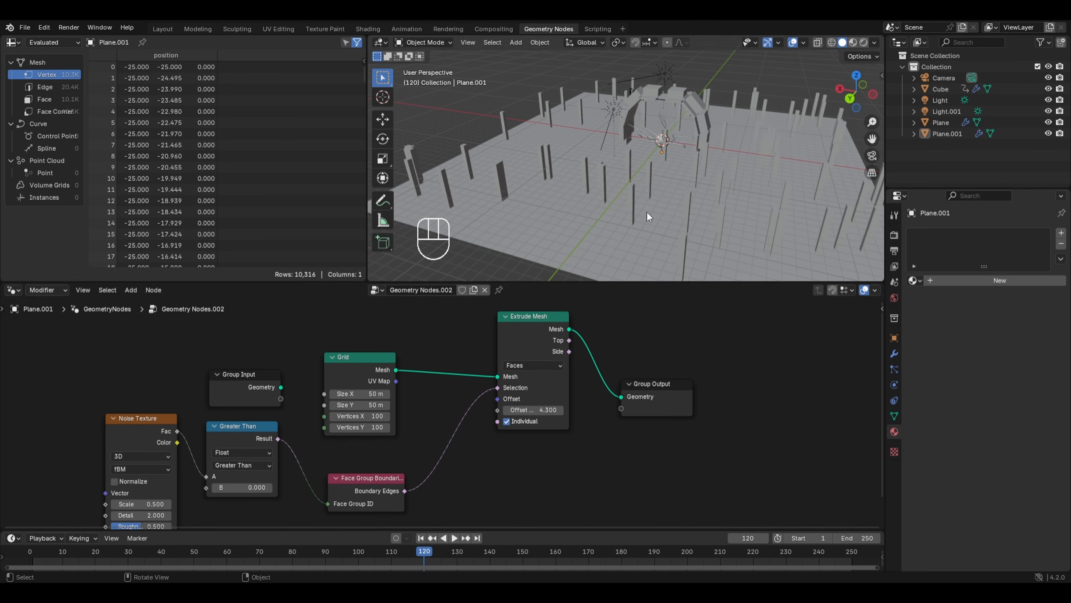
# Step: Switch Extrude Mesh from faces to Edges and set its Offset Scale to 1.0
pyautogui.click(522, 366)
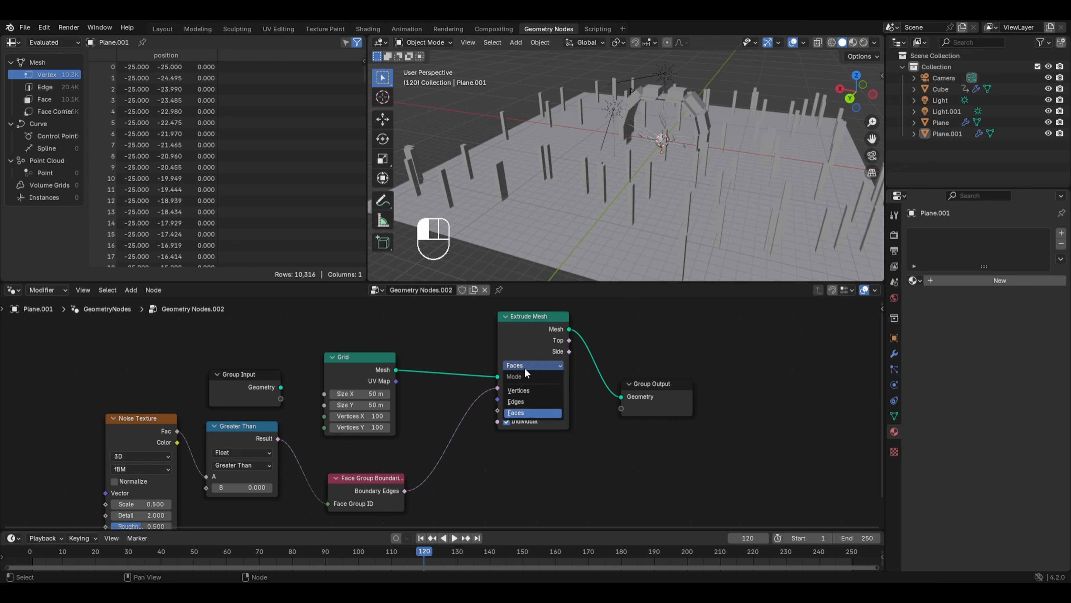
pyautogui.moveTo(533, 409); pyautogui.dragTo(395, 410)
pyautogui.scroll(2, 554, 211)
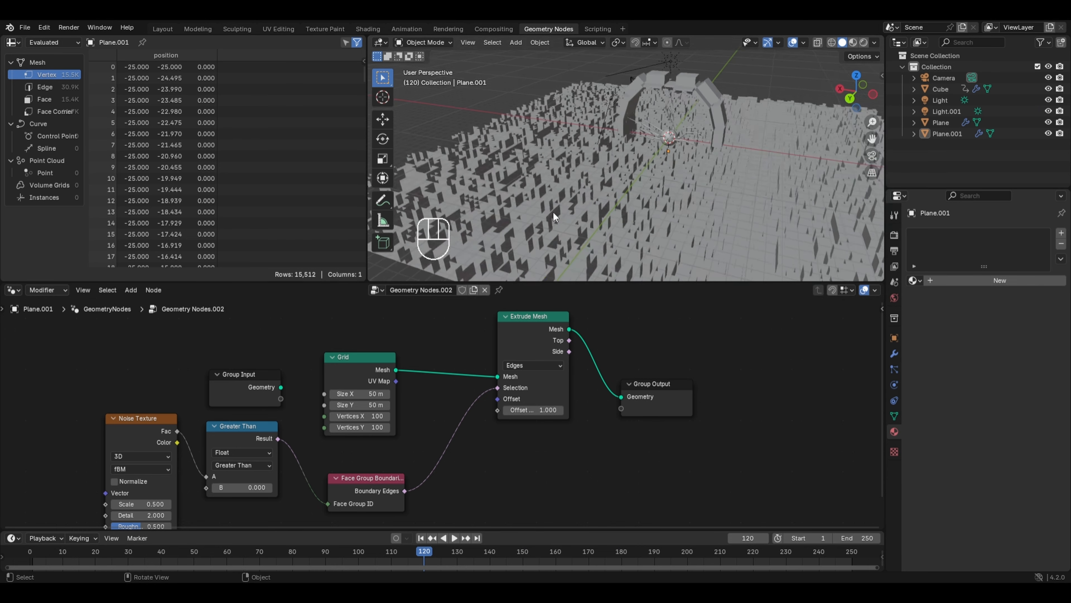
# Step: Lower the Noise Texture's Scale to 0.11 and check its Fac on the Grid with a temporary Viewer node
pyautogui.keyDown('shift'); pyautogui.moveTo(141, 504); pyautogui.dragTo(5, 504); pyautogui.keyUp('shift')
pyautogui.keyDown('ctrl'); pyautogui.keyDown('shift'); pyautogui.click(132, 420); pyautogui.keyUp('shift'); pyautogui.keyUp('ctrl')
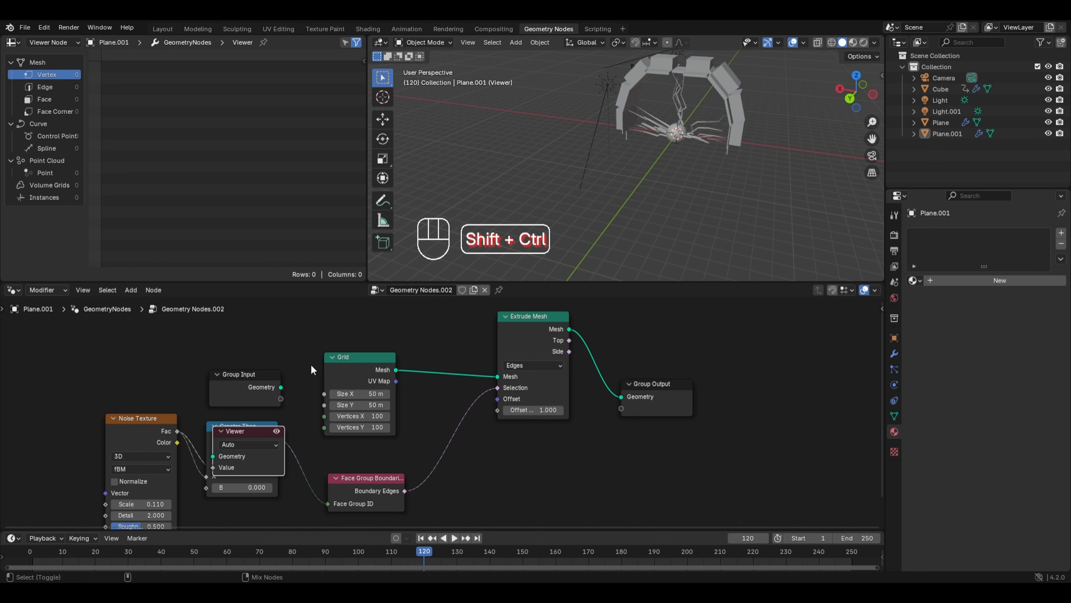
pyautogui.keyDown('ctrl'); pyautogui.keyDown('shift'); pyautogui.click(335, 365); pyautogui.keyUp('shift'); pyautogui.keyUp('ctrl')
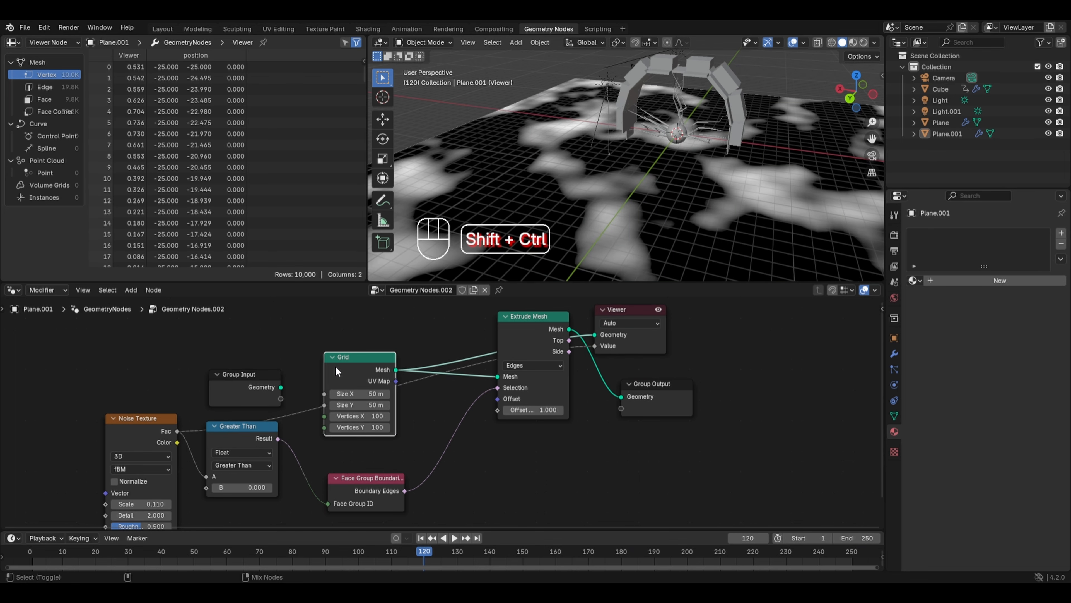
pyautogui.click(641, 310)
pyautogui.press('x')
# Step: Raise the Extrude Mesh Offset Scale to 1.9 and set the Noise Texture's Scale to 0.06
pyautogui.moveTo(533, 409); pyautogui.dragTo(570, 410)
pyautogui.click(152, 503)
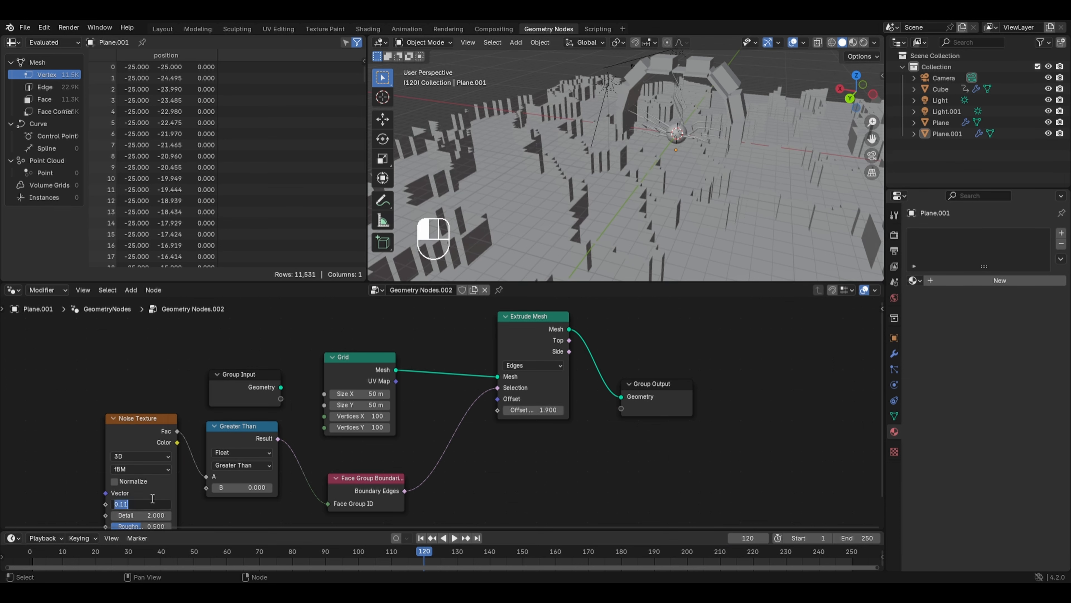
pyautogui.write('0.06')
pyautogui.press('Return')
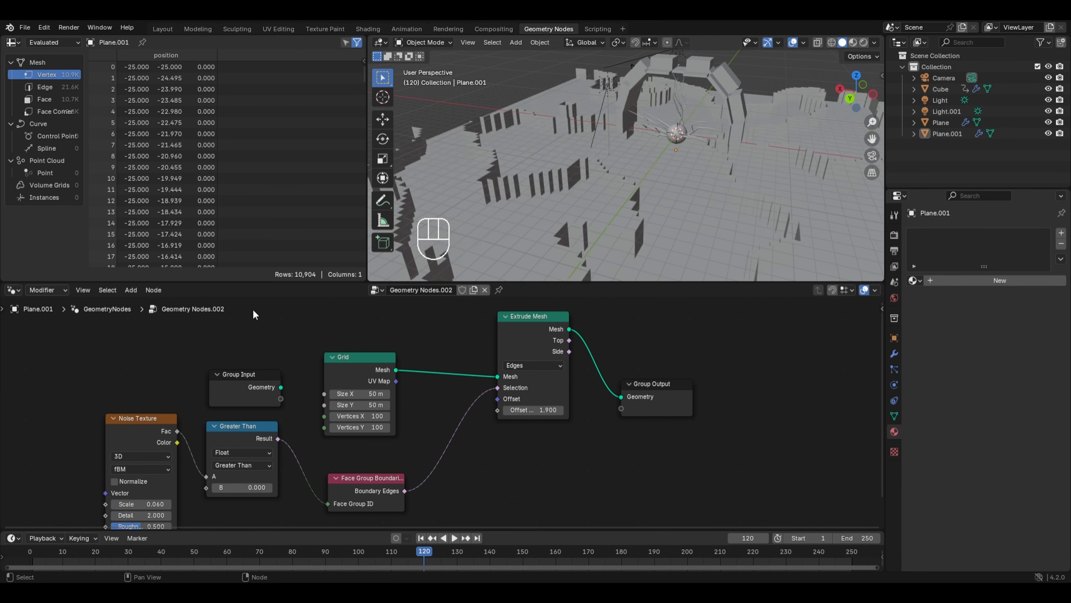
pyautogui.moveTo(770, 197); pyautogui.dragTo(616, 140, button='middle')
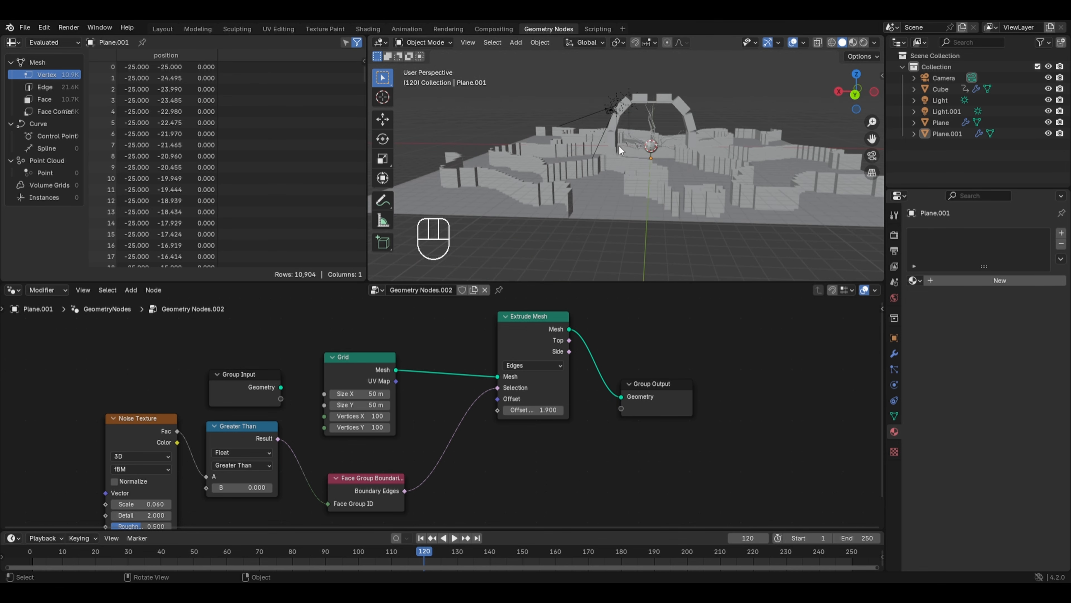
# Step: Create a new material on the ground plane and assign Material.001 through a Set Material node before Group Output
pyautogui.click(599, 191)
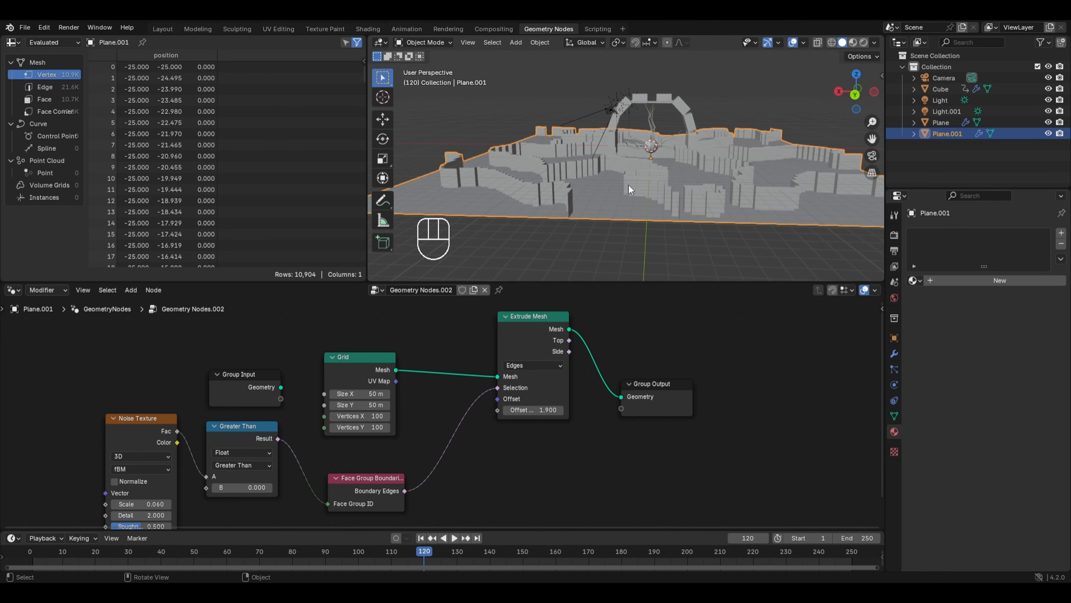
pyautogui.click(1017, 280)
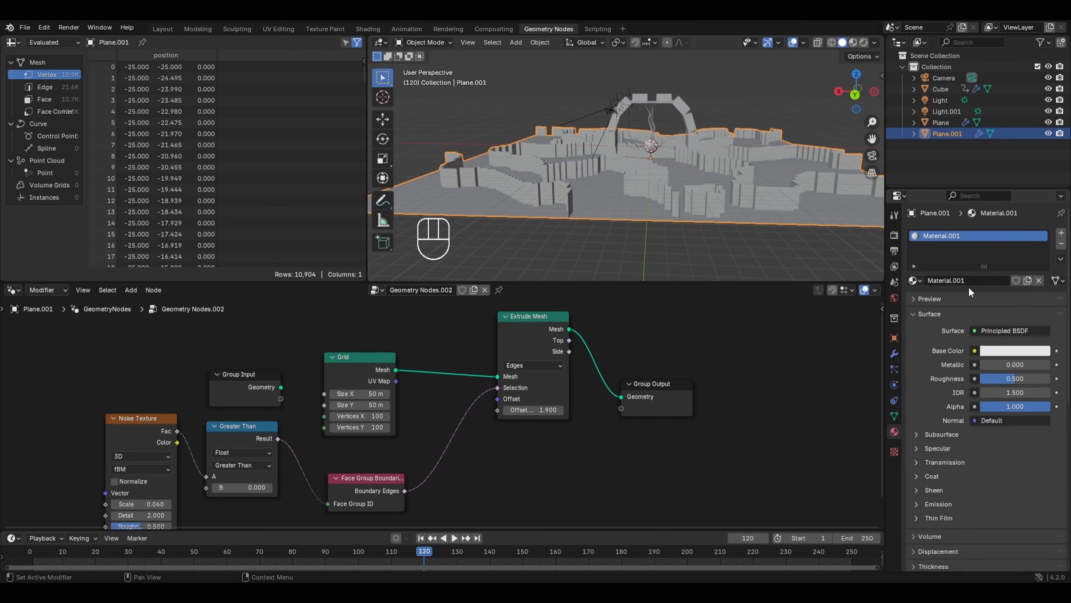
pyautogui.moveTo(675, 386); pyautogui.dragTo(766, 371)
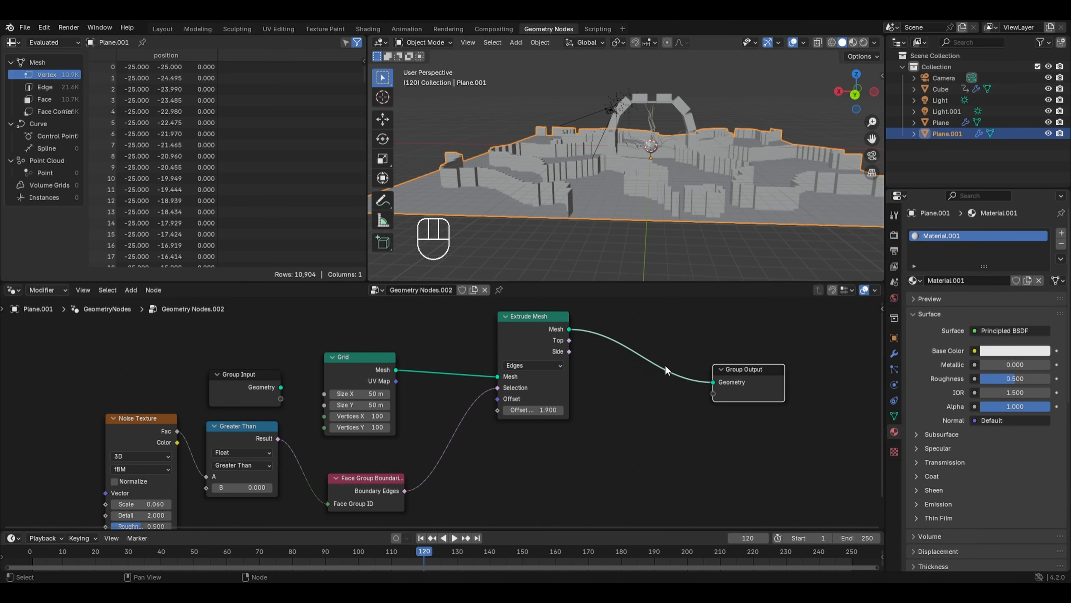
pyautogui.hotkey('shift', 'a')
pyautogui.moveTo(630, 342)
pyautogui.moveTo(597, 395)
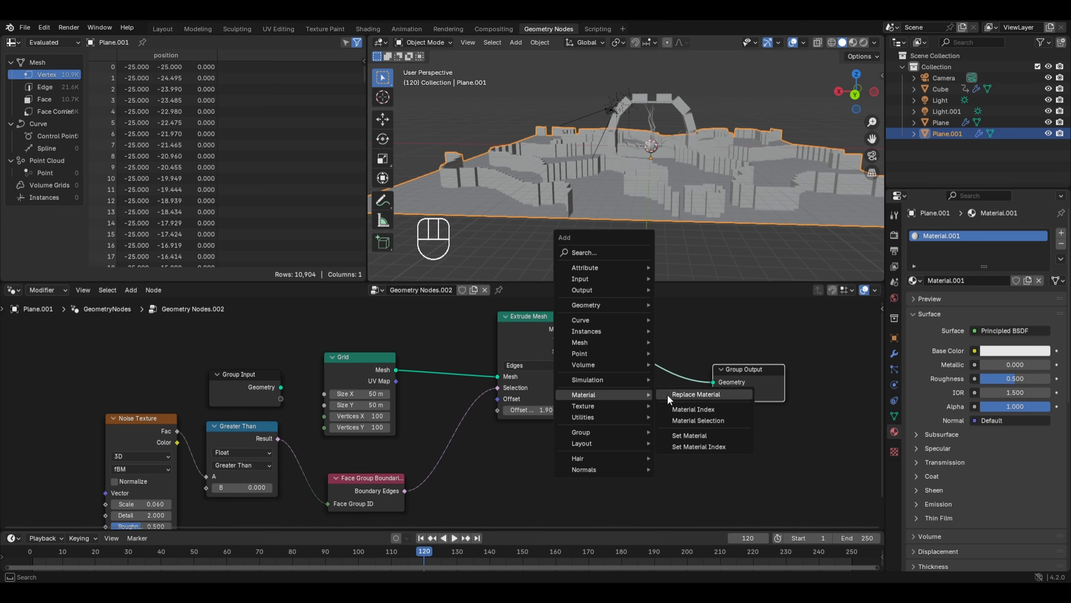
pyautogui.click(679, 434)
pyautogui.click(657, 382)
pyautogui.click(656, 405)
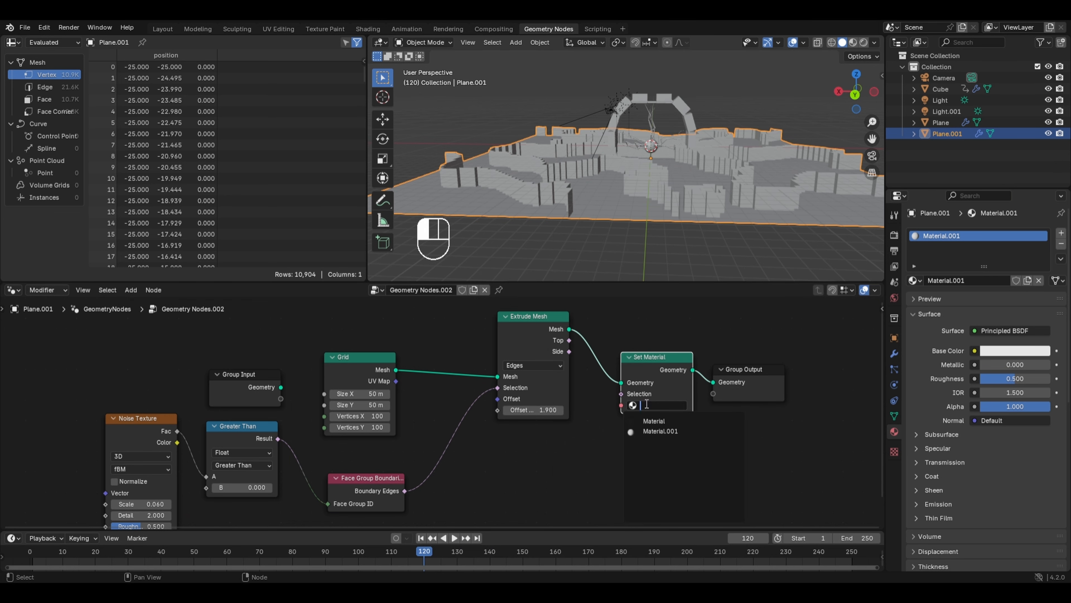
pyautogui.click(654, 431)
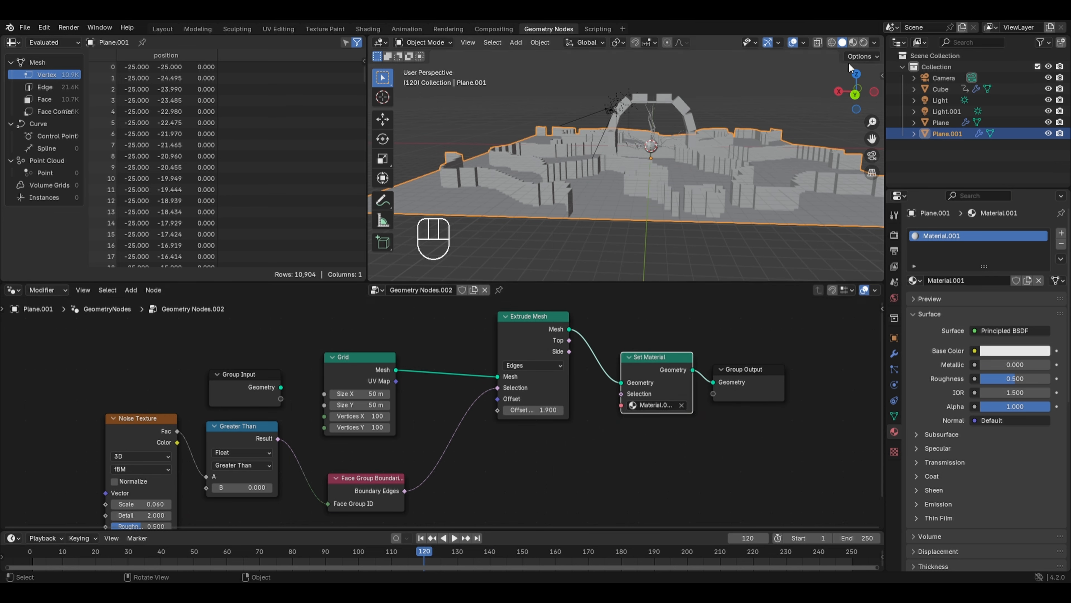
# Step: Show the viewport in rendered shading and open the shader nodes of the ground's Material.001
pyautogui.click(864, 42)
pyautogui.moveTo(591, 195); pyautogui.dragTo(605, 217, button='middle')
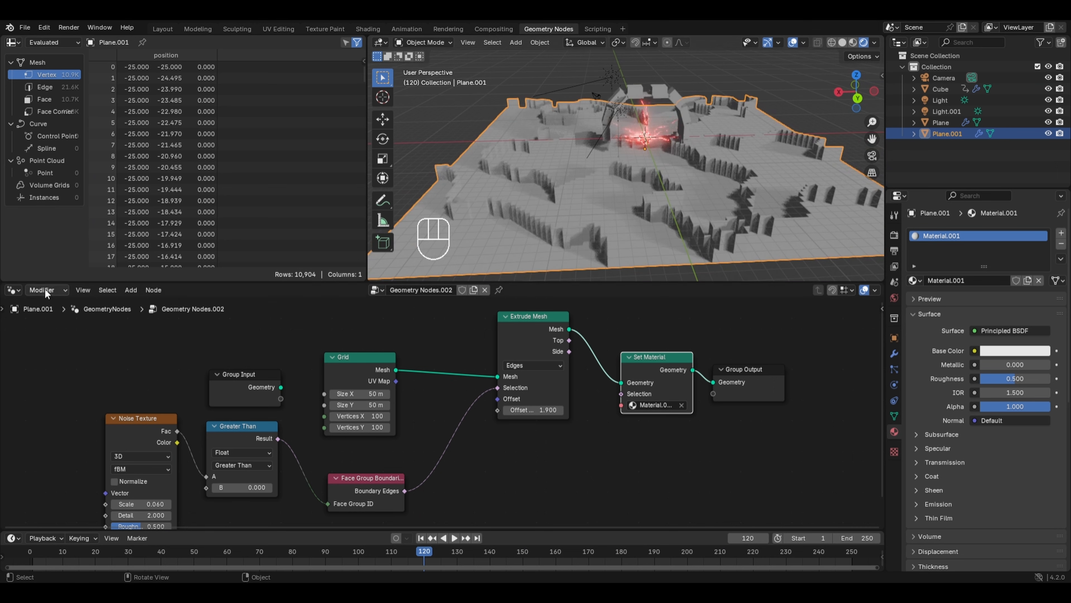
pyautogui.click(12, 289)
pyautogui.click(45, 381)
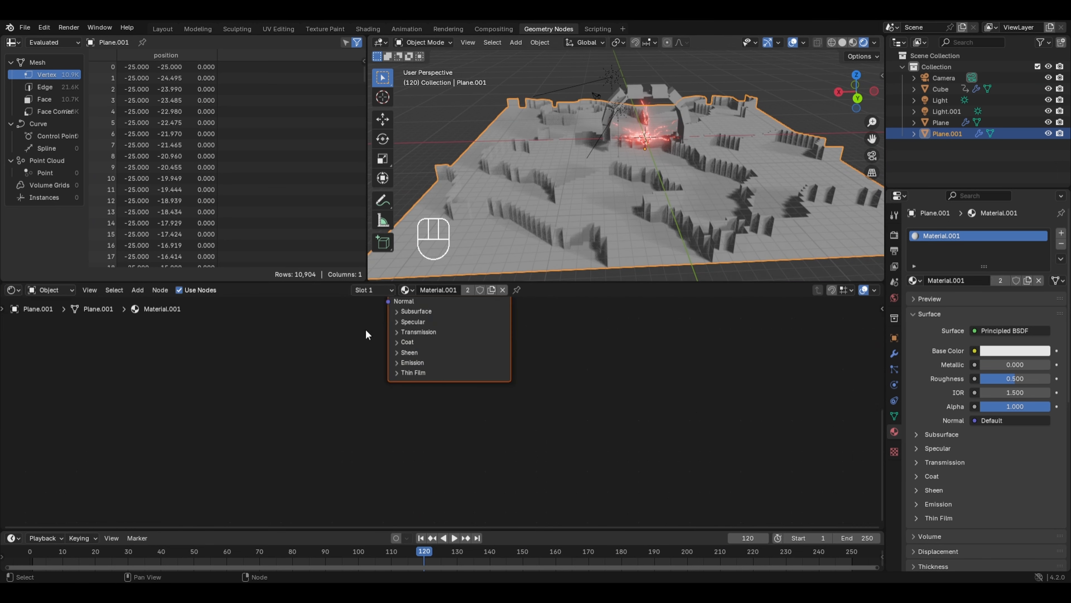
# Step: Add a Noise Texture with Texture Coordinate and Mapping nodes to Material.001, using Object coordinates for the Mapping vector
pyautogui.moveTo(441, 431); pyautogui.dragTo(453, 442, button='middle')
pyautogui.hotkey('shift', 'a')
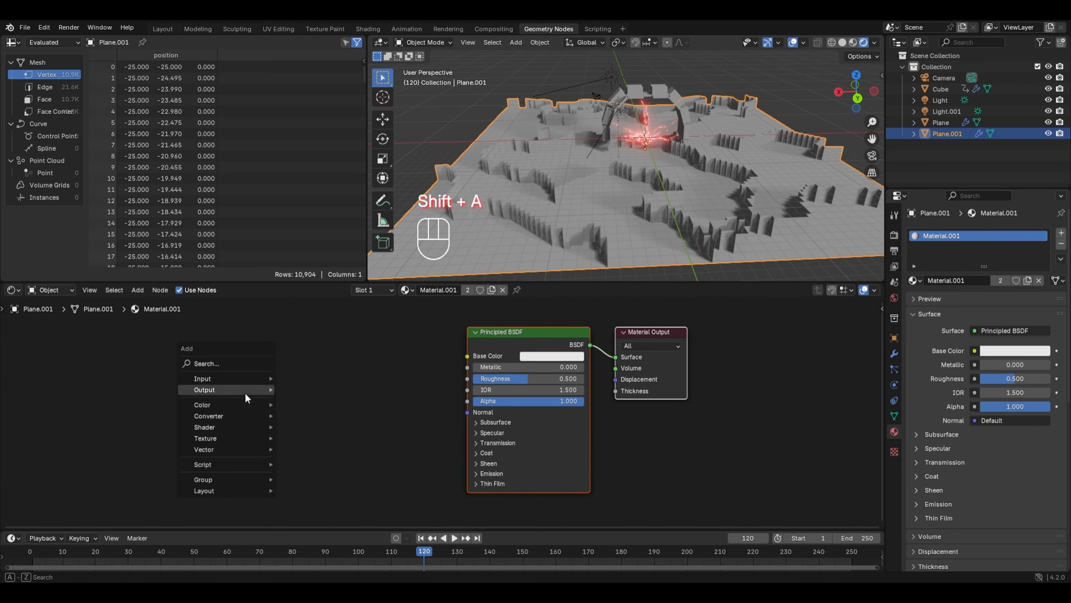
pyautogui.moveTo(247, 438)
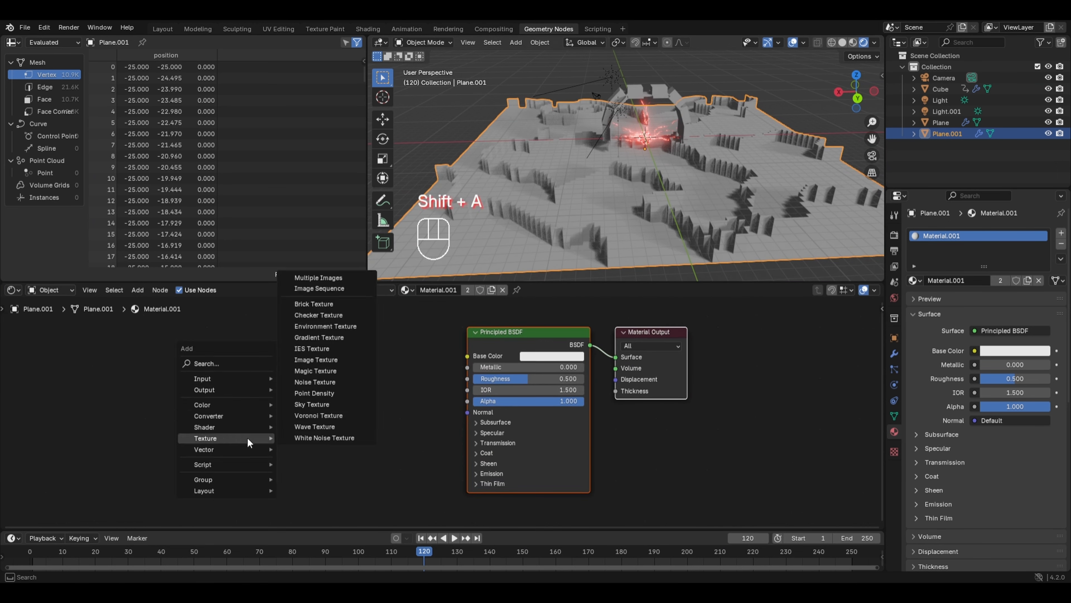
pyautogui.click(322, 381)
pyautogui.click(257, 351)
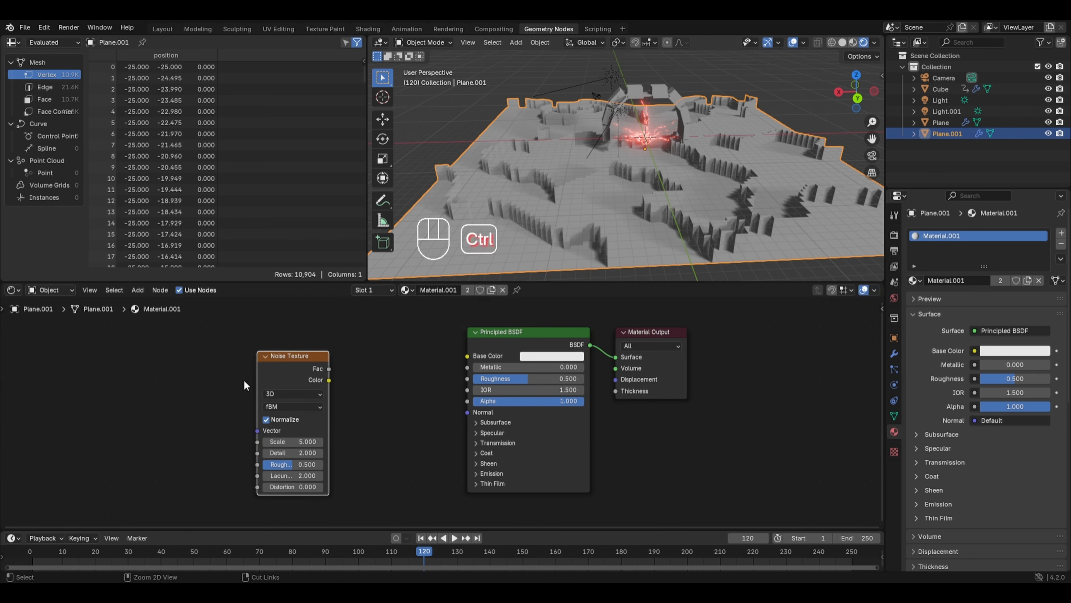
pyautogui.hotkey('ctrl', 't')
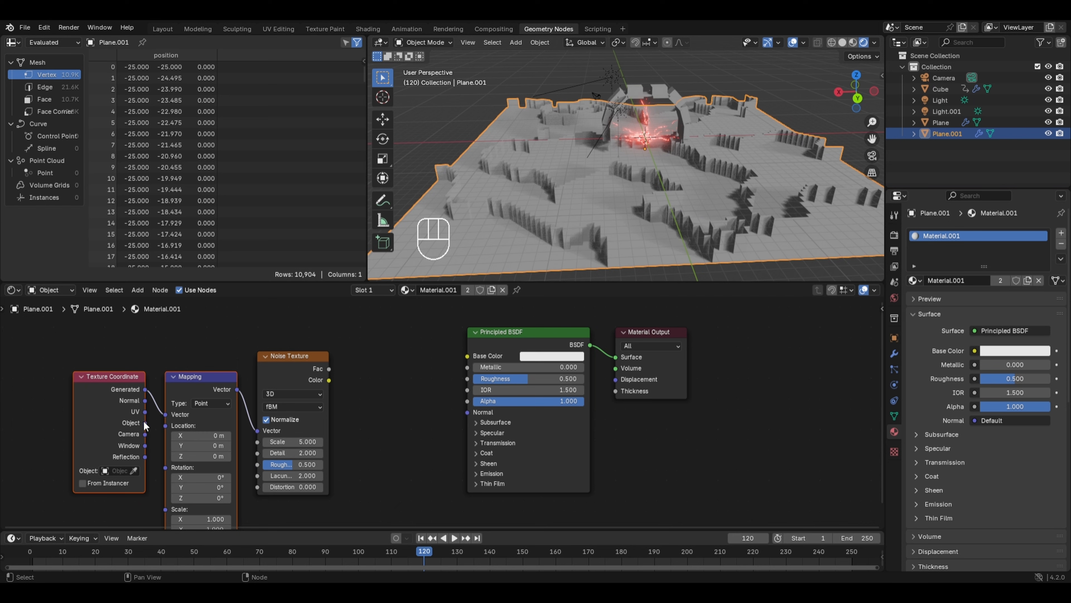
pyautogui.moveTo(145, 423); pyautogui.dragTo(163, 416)
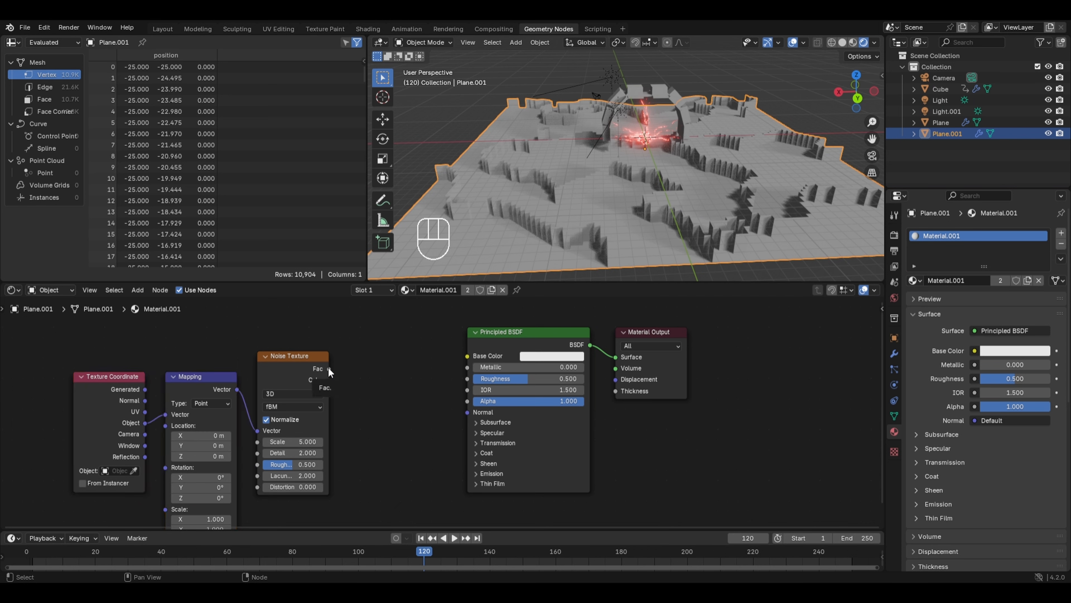
# Step: Feed the Noise Texture's Fac into the Principled BSDF's Base Color and turn off Normalize
pyautogui.moveTo(329, 368); pyautogui.dragTo(468, 356)
pyautogui.click(267, 419)
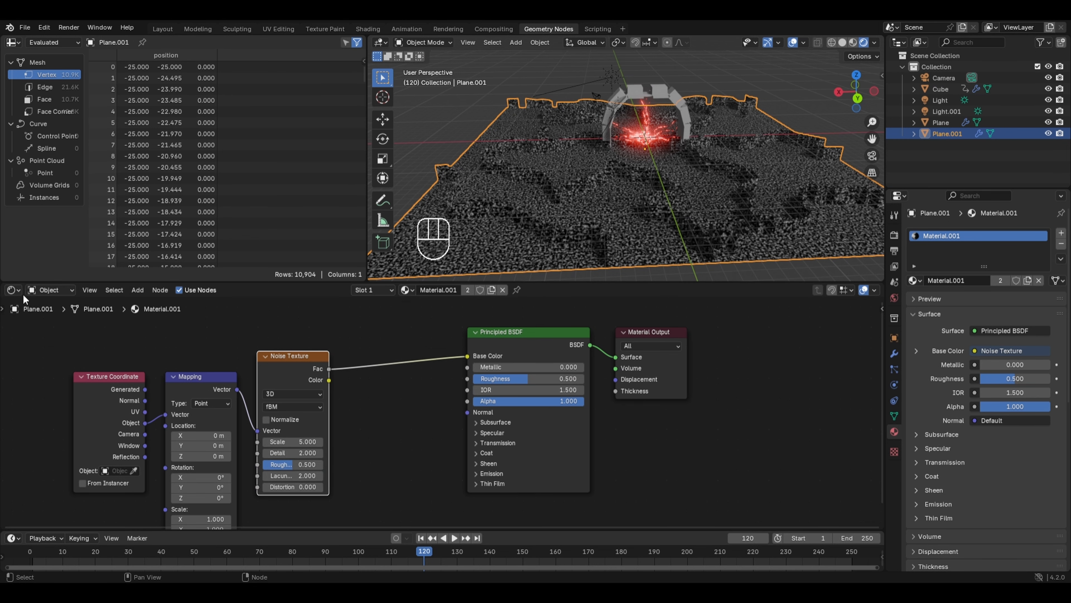
# Step: Check the Noise Texture values in the ground's geometry nodes and set the material's Noise Texture Scale to the matching 0.06
pyautogui.click(13, 291)
pyautogui.click(68, 382)
pyautogui.moveTo(290, 407); pyautogui.dragTo(299, 486, button='middle')
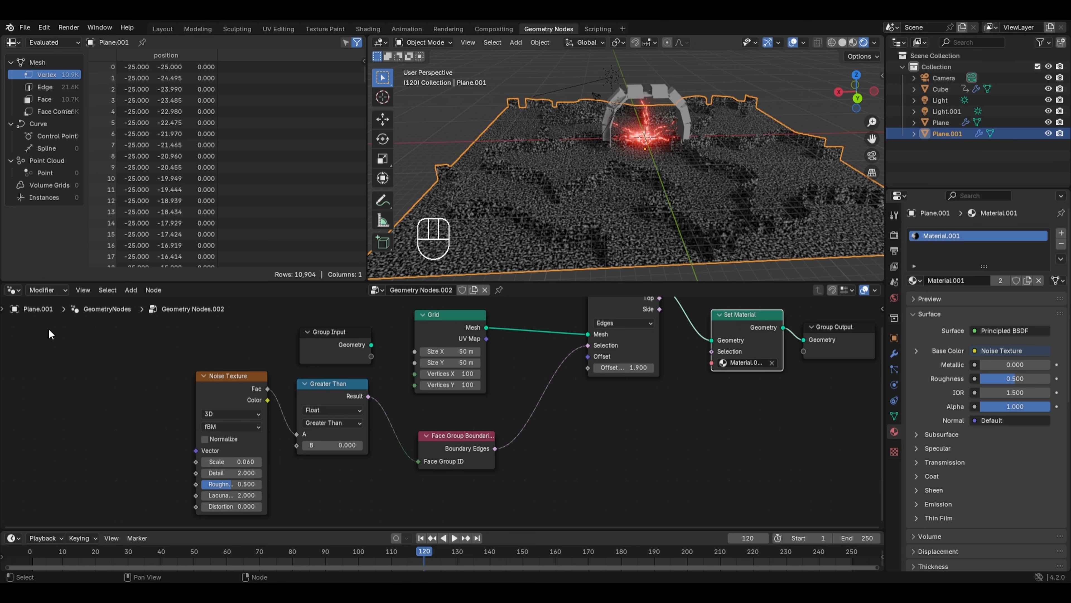
pyautogui.click(13, 291)
pyautogui.click(40, 400)
pyautogui.moveTo(79, 412); pyautogui.dragTo(62, 479, button='middle')
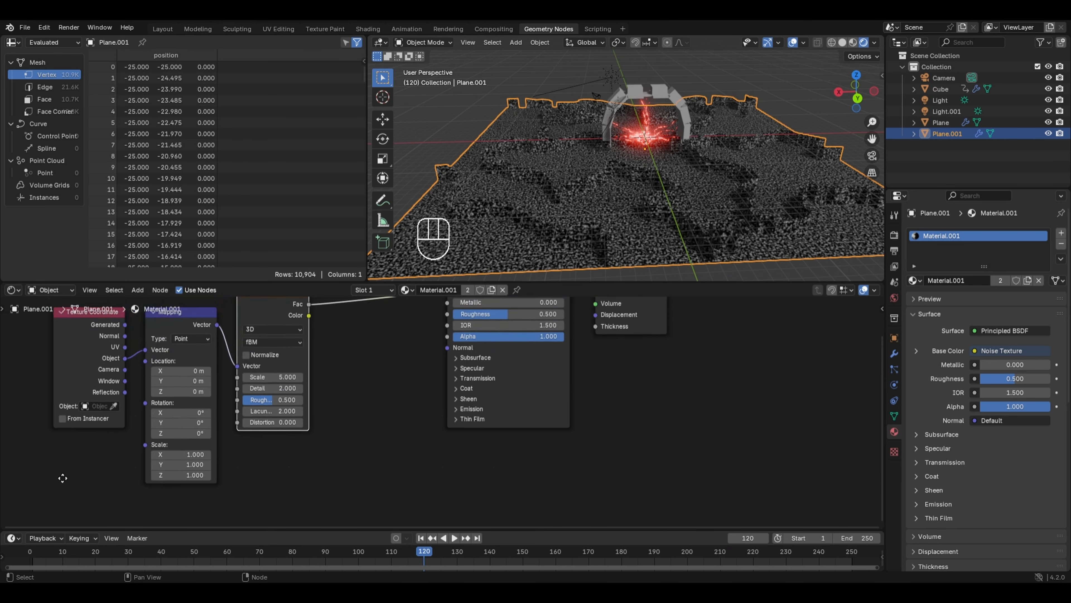
pyautogui.click(271, 377)
pyautogui.write('.06')
pyautogui.press('Return')
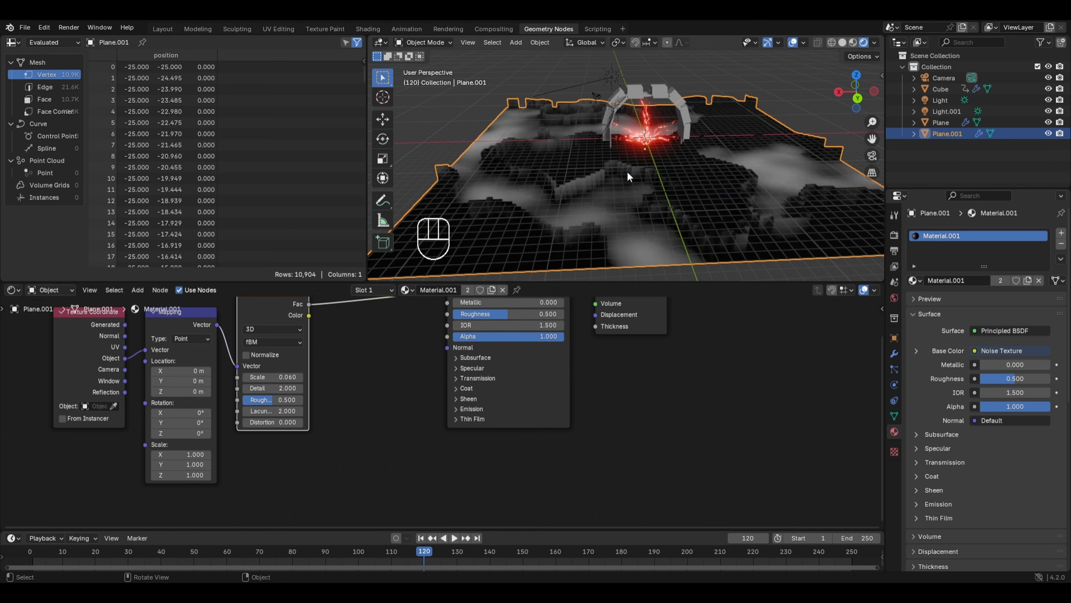
# Step: Set the material's Noise Texture Detail to 15 and its Roughness to about 0.642
pyautogui.moveTo(629, 192); pyautogui.dragTo(611, 217, button='middle')
pyautogui.moveTo(340, 340); pyautogui.dragTo(339, 367, button='middle')
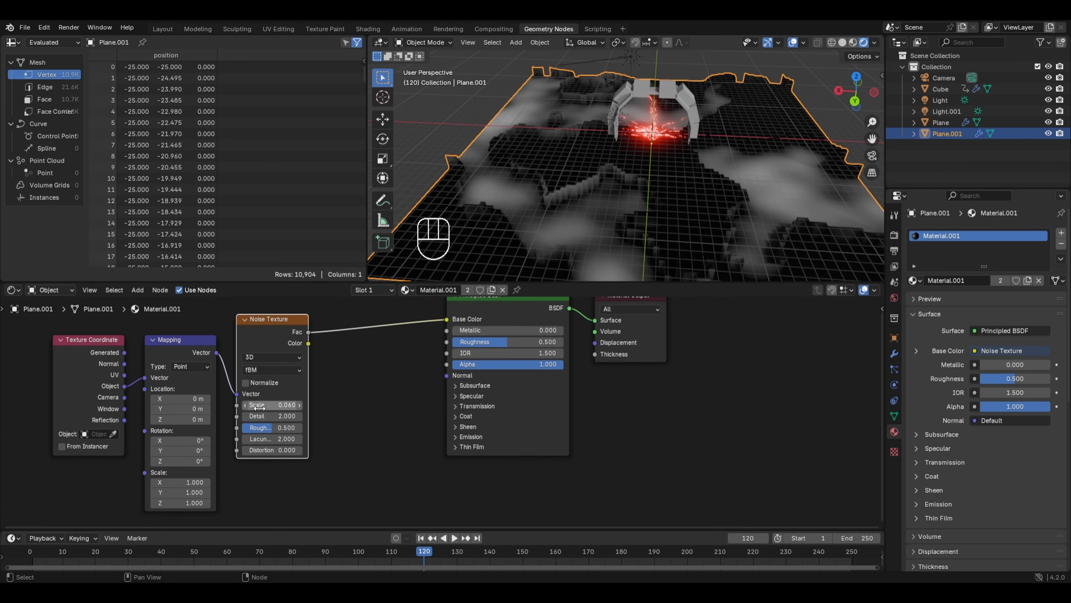
pyautogui.moveTo(261, 415); pyautogui.dragTo(285, 430)
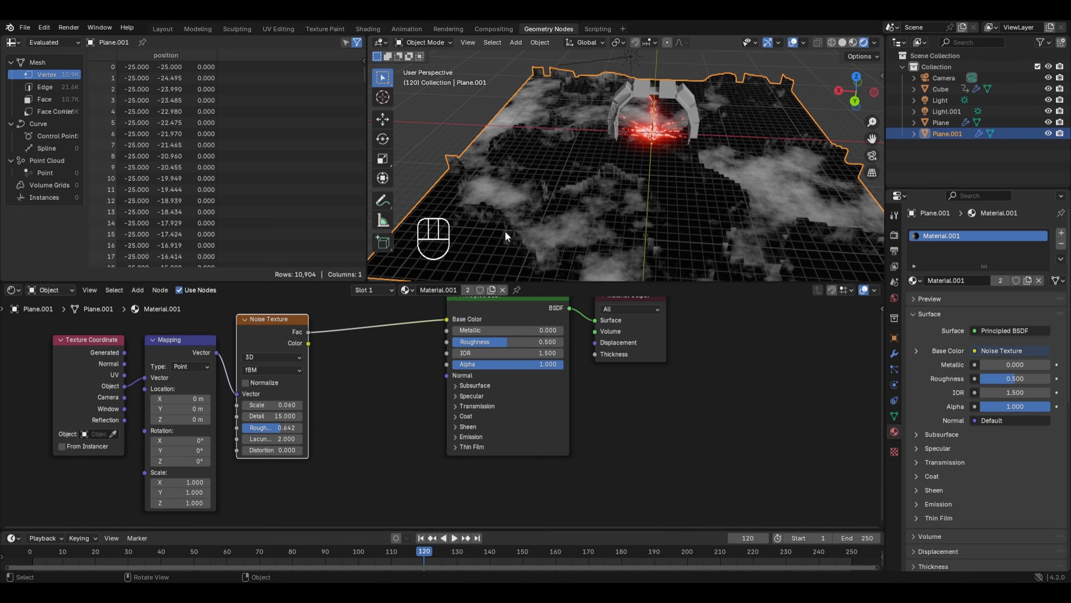
# Step: Insert a Color Ramp between the Noise Texture's Fac output and the Principled BSDF's Base Color
pyautogui.moveTo(424, 323); pyautogui.dragTo(452, 354, button='middle')
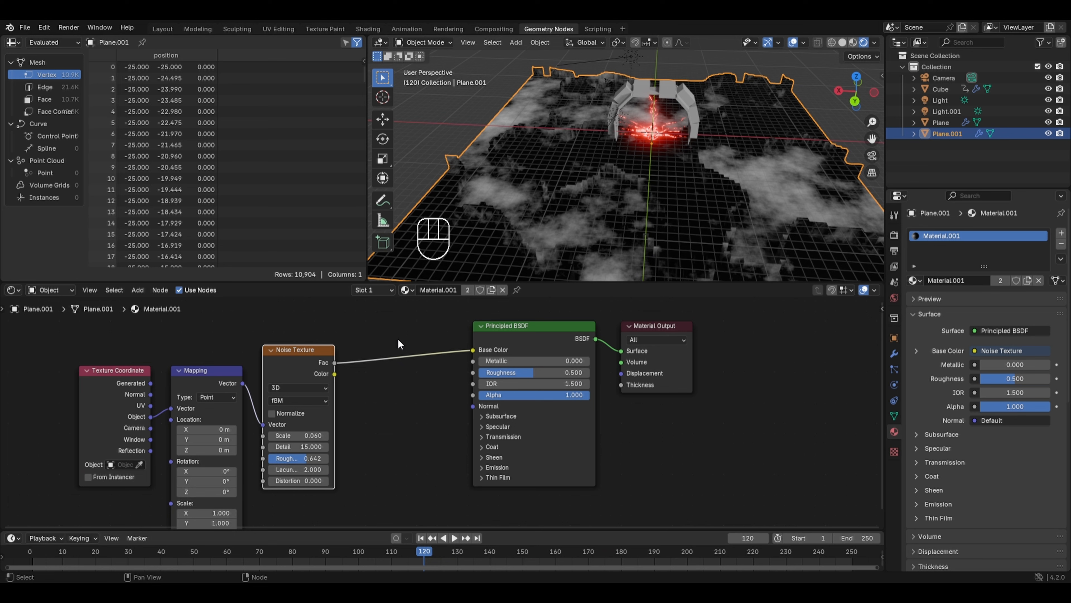
pyautogui.hotkey('shift', 'a')
pyautogui.moveTo(375, 317)
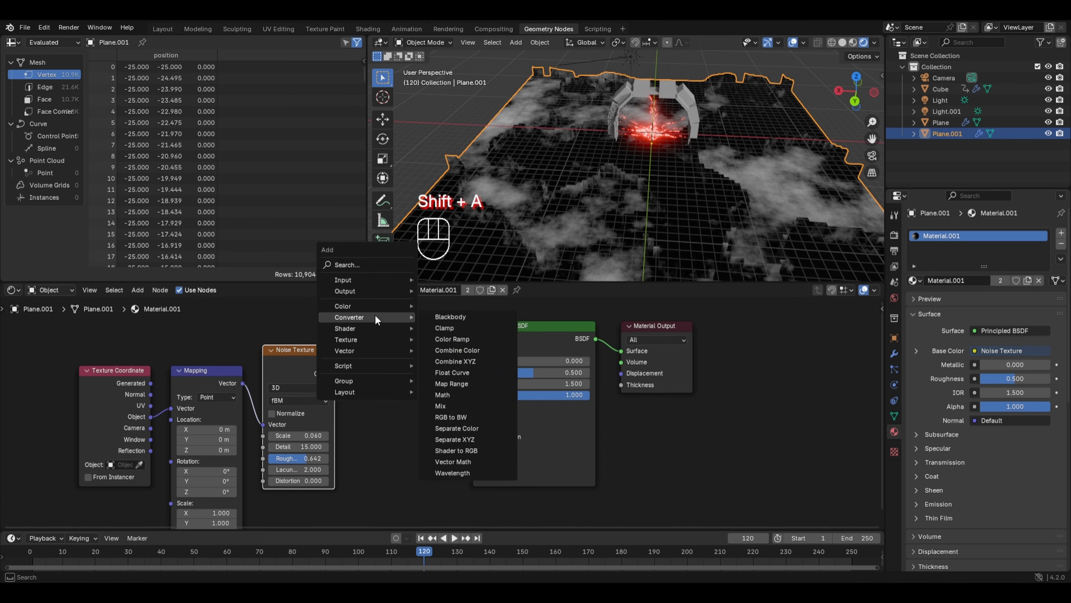
pyautogui.click(440, 339)
pyautogui.click(437, 344)
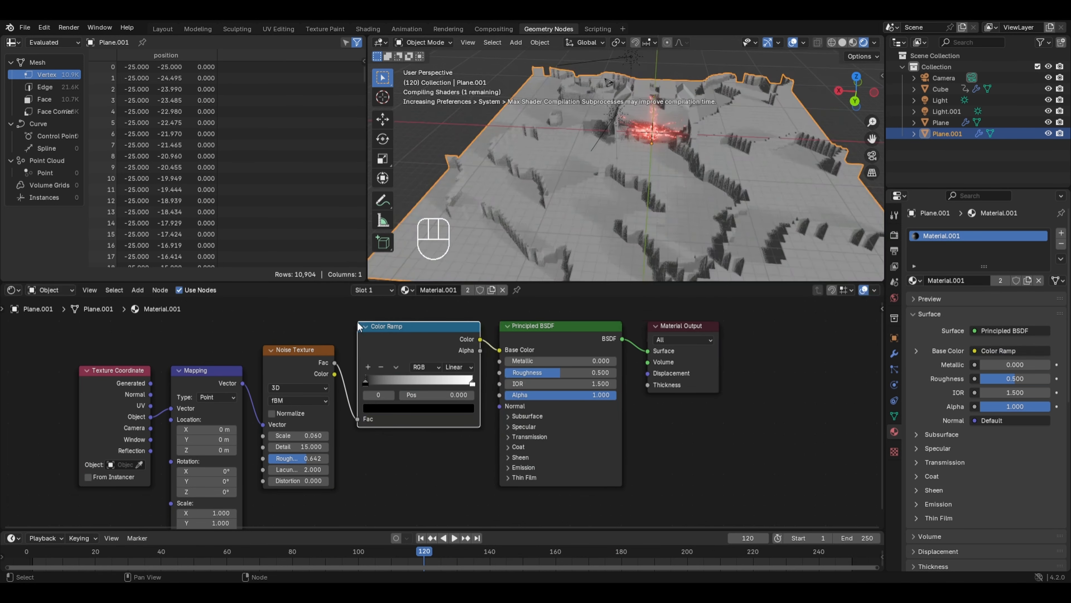
# Step: Change the Color Ramp's white stop to bright green and save the file
pyautogui.click(473, 384)
pyautogui.click(411, 409)
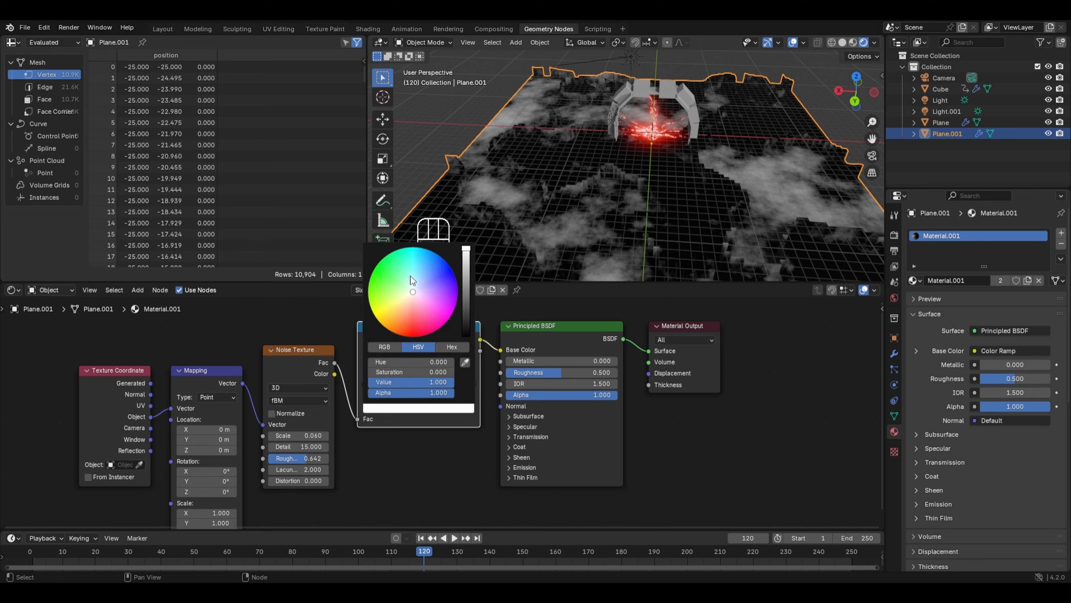
pyautogui.click(395, 283)
pyautogui.hotkey('ctrl', 's')
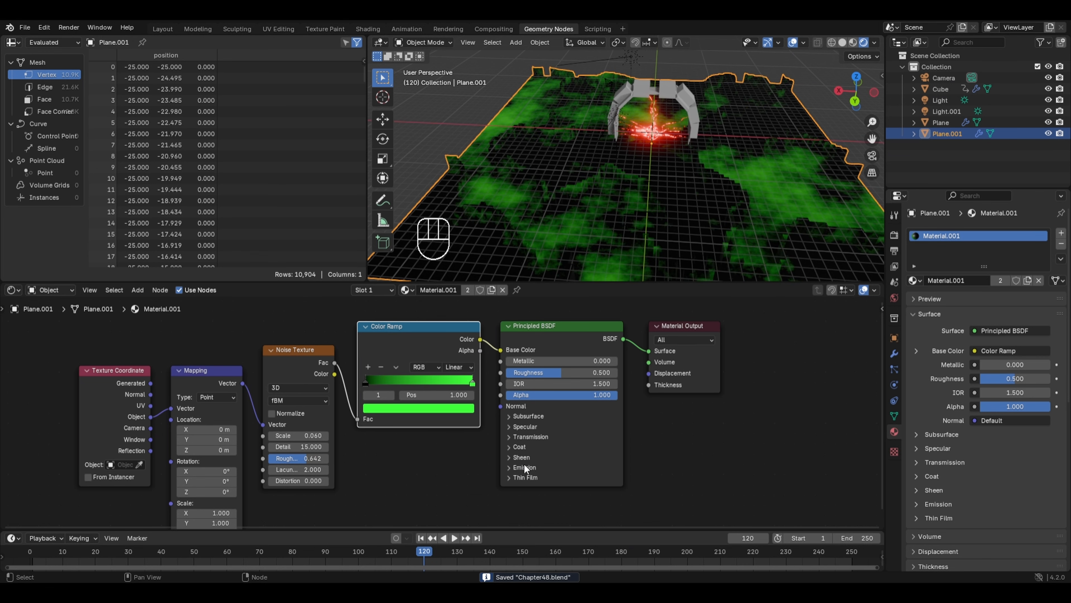
# Step: Feed the Color Ramp into the Principled BSDF's Emission Color with Strength 5, and link the Noise Texture's Fac to Alpha
pyautogui.click(516, 465)
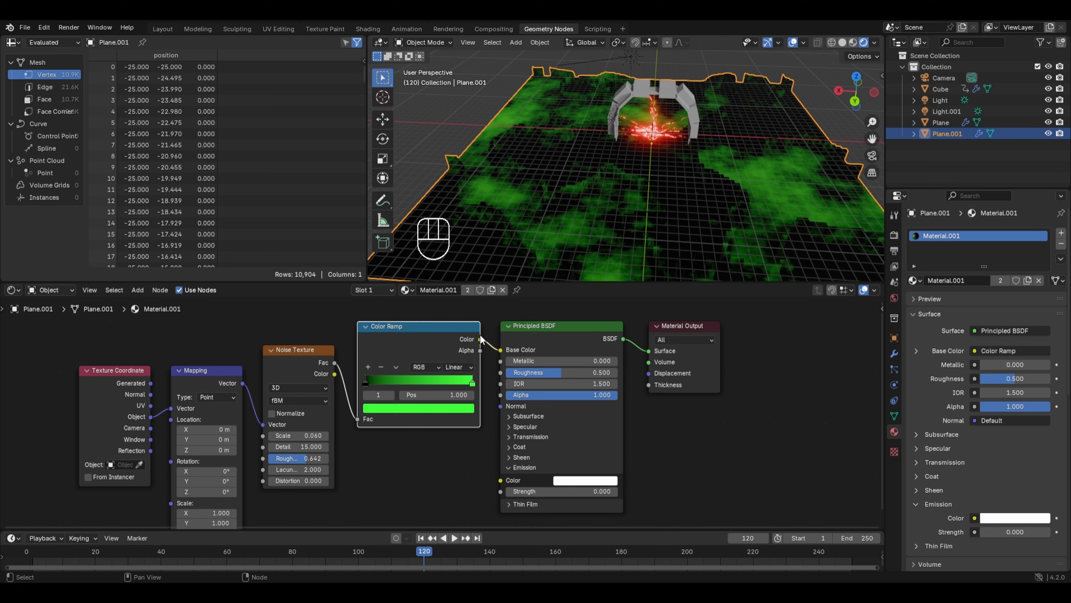
pyautogui.moveTo(481, 339); pyautogui.dragTo(502, 481)
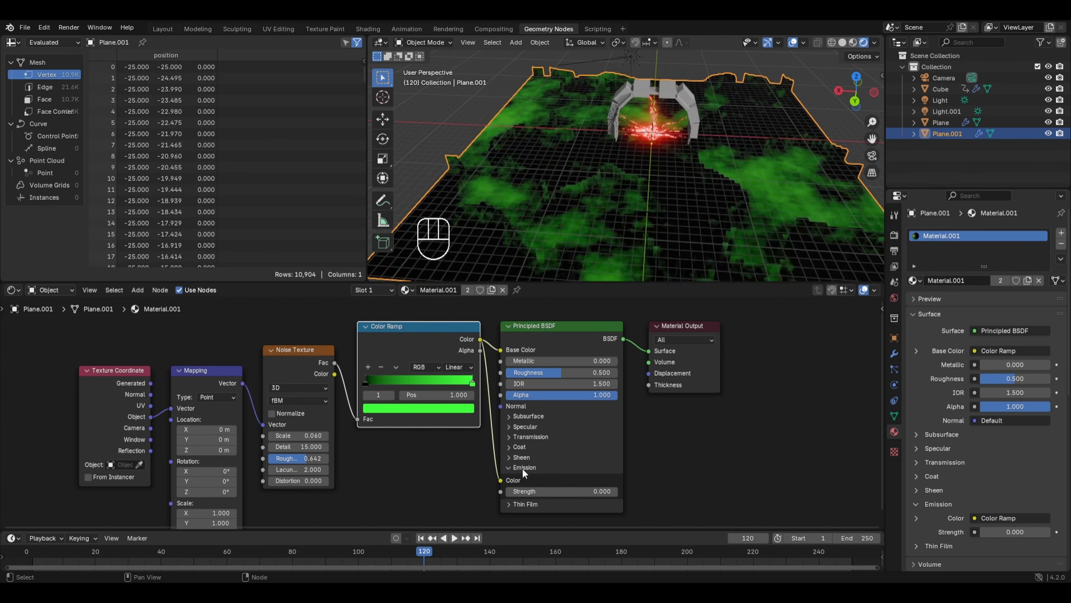
pyautogui.click(557, 495)
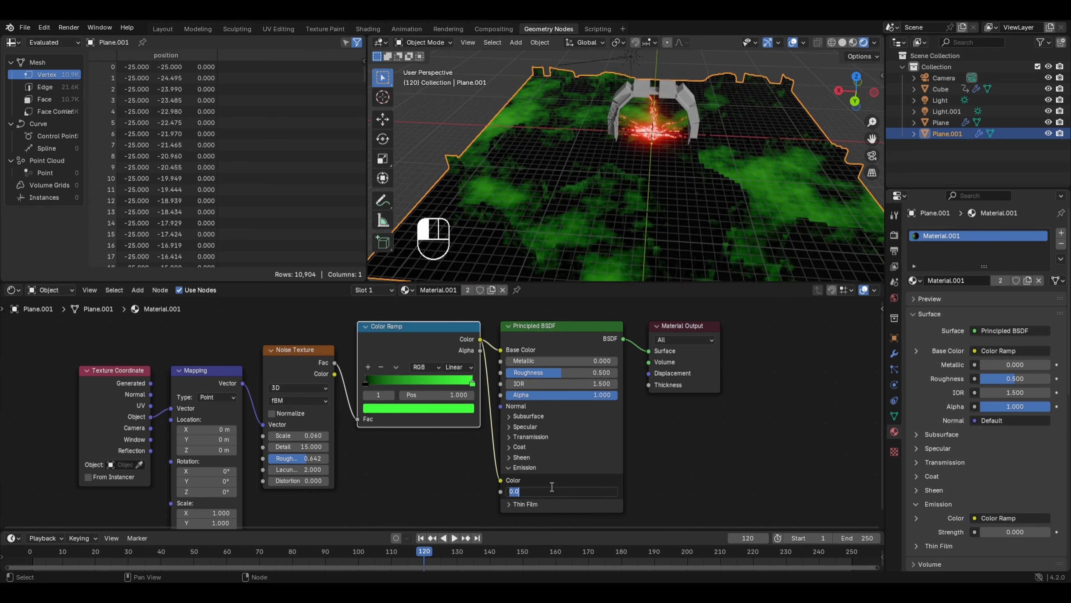
pyautogui.write('5')
pyautogui.press('Return')
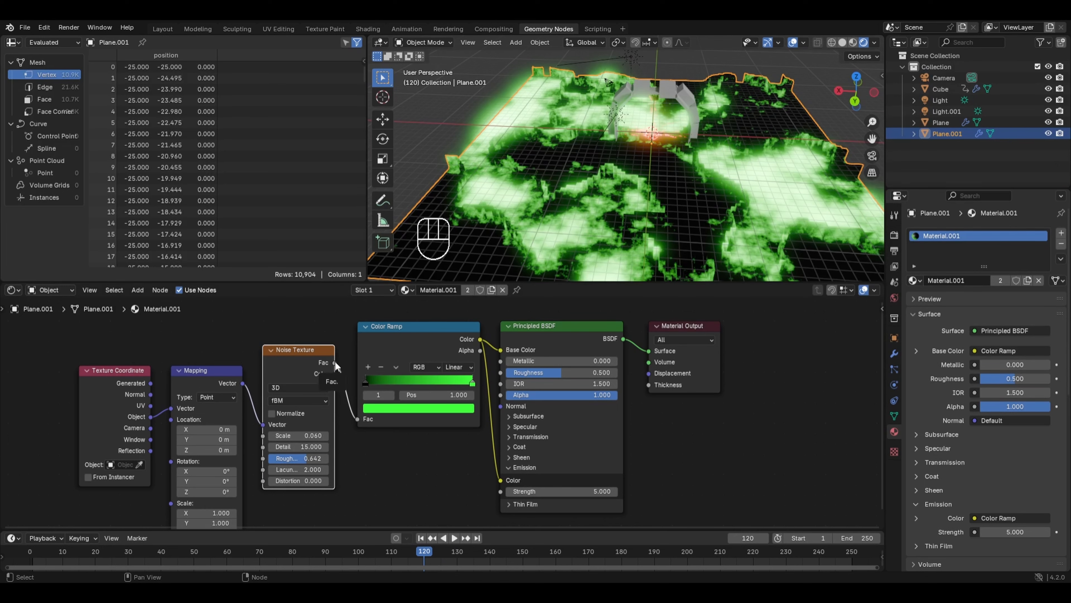
pyautogui.moveTo(334, 362); pyautogui.dragTo(501, 394)
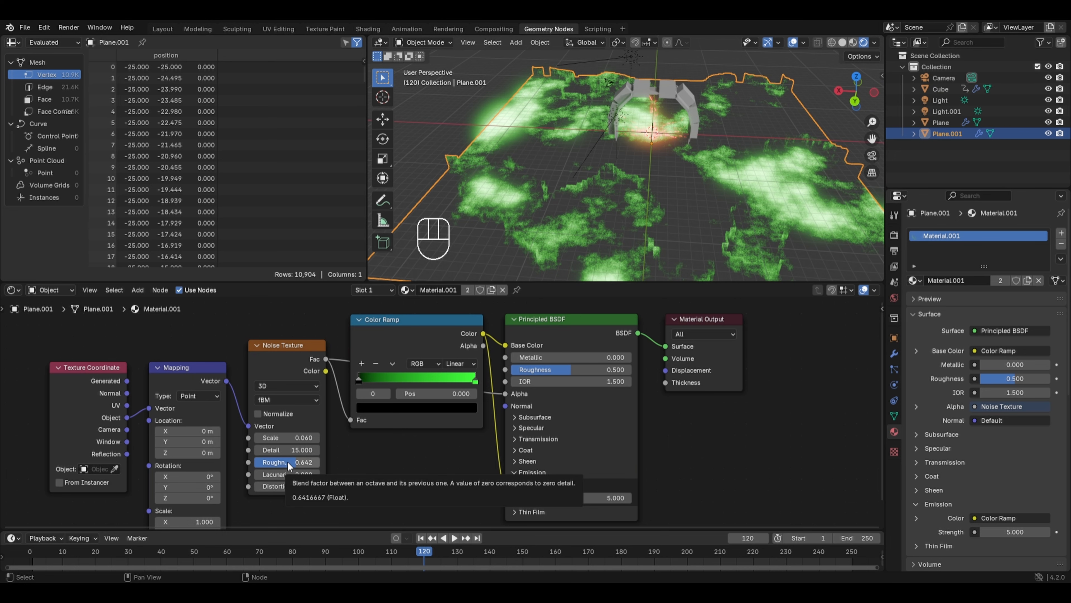
# Step: In the ground's geometry nodes, set the Noise Texture's Detail to 15 and Roughness to 0.642 to match the material
pyautogui.click(12, 289)
pyautogui.click(68, 384)
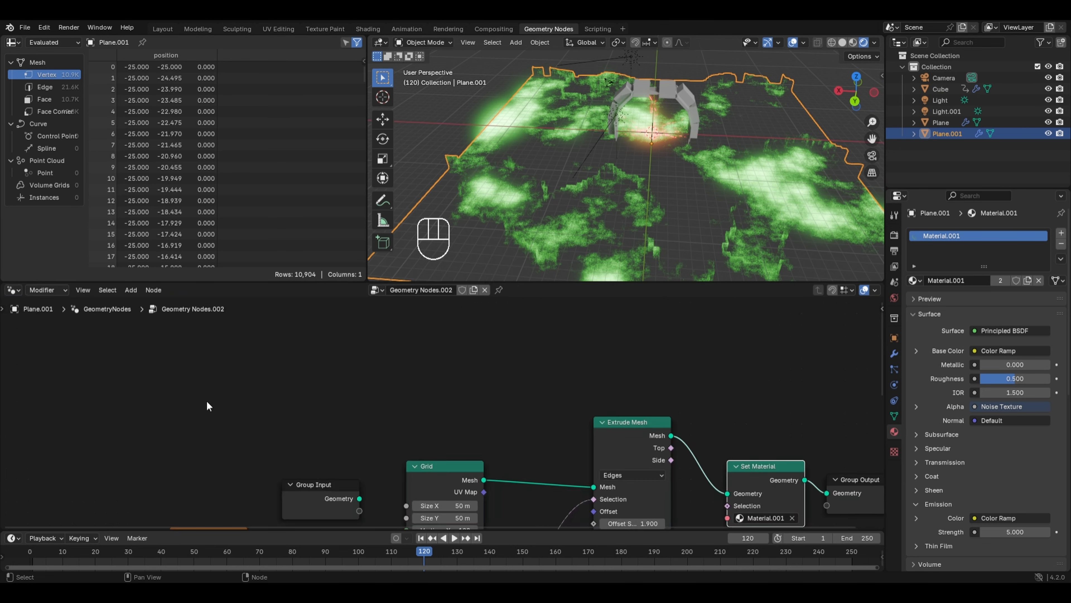
pyautogui.moveTo(282, 464); pyautogui.dragTo(363, 501, button='middle')
pyautogui.moveTo(285, 437); pyautogui.dragTo(471, 437)
pyautogui.click(286, 453)
pyautogui.write('.642')
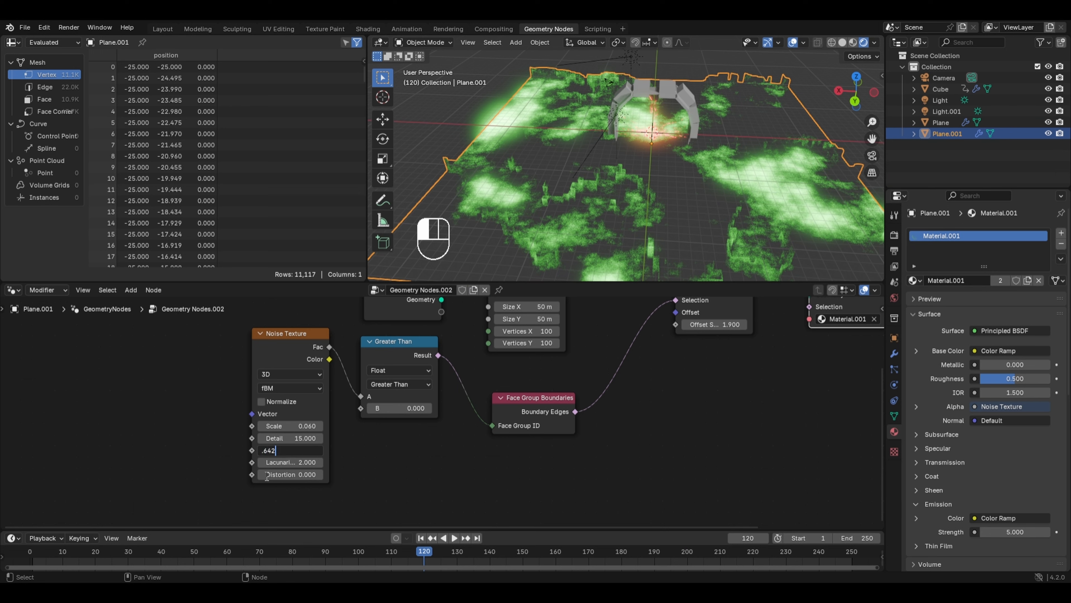
pyautogui.press('Return')
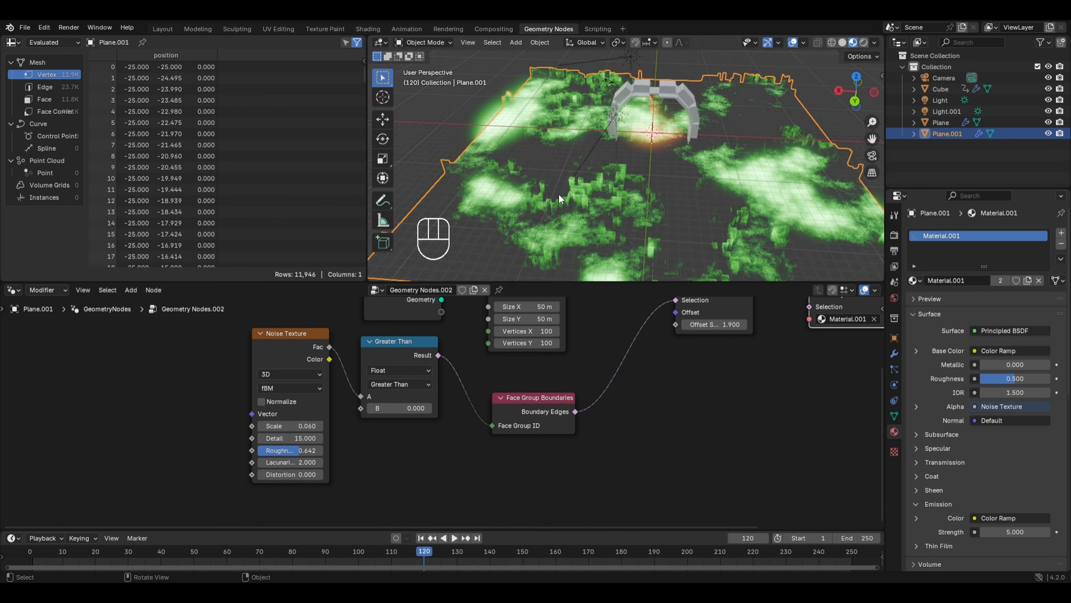
# Step: Duplicate the Set Material node in line before the Group Output and connect Extrude Mesh's Side output to the copy's Selection
pyautogui.moveTo(759, 397); pyautogui.dragTo(351, 518, button='middle')
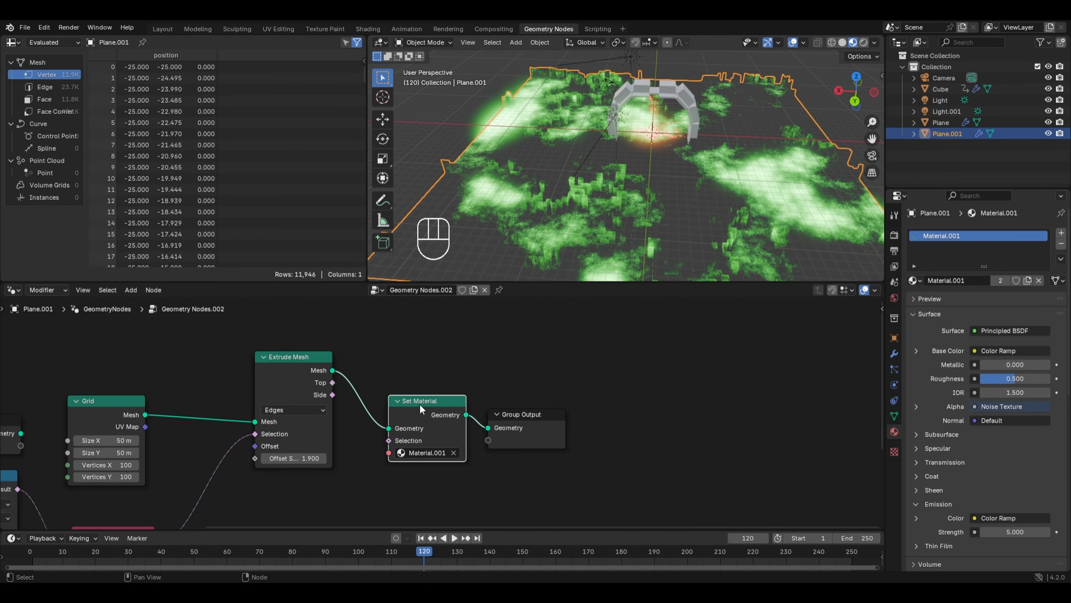
pyautogui.hotkey('shift', 'd')
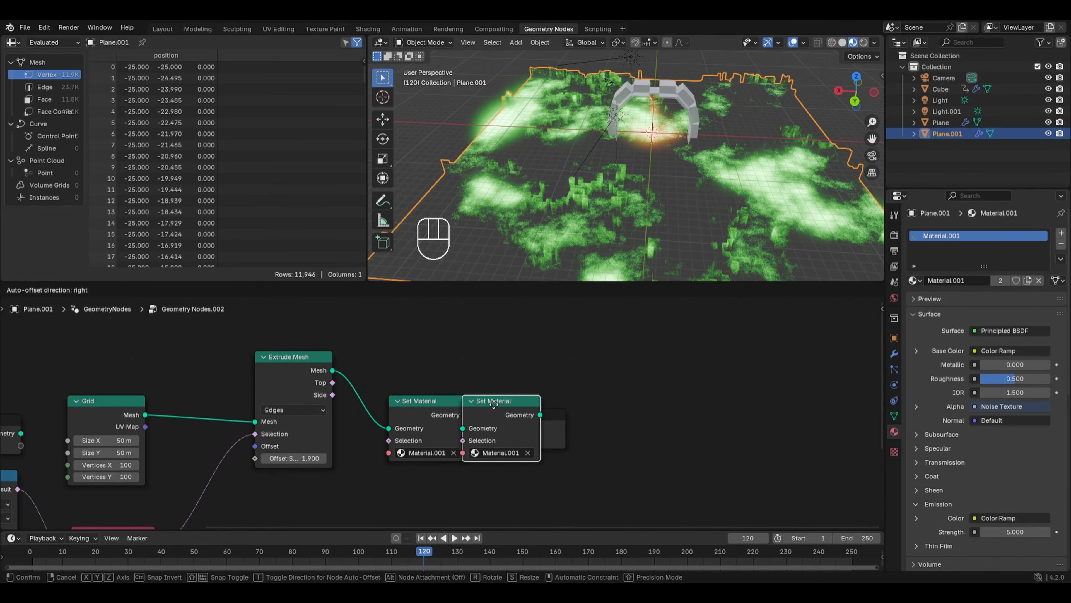
pyautogui.click(519, 404)
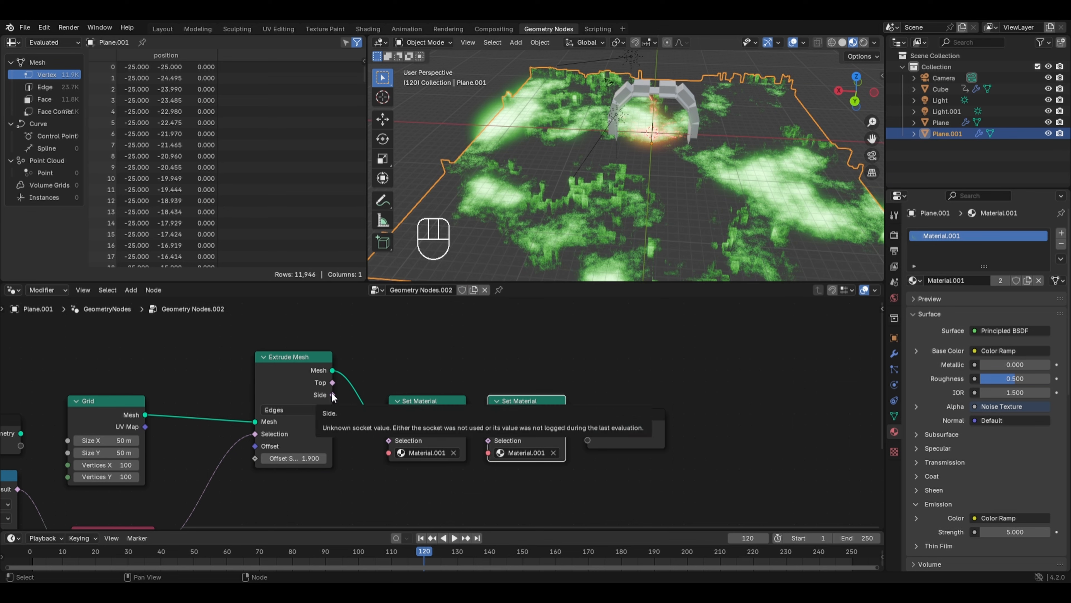
pyautogui.moveTo(332, 395); pyautogui.dragTo(488, 440)
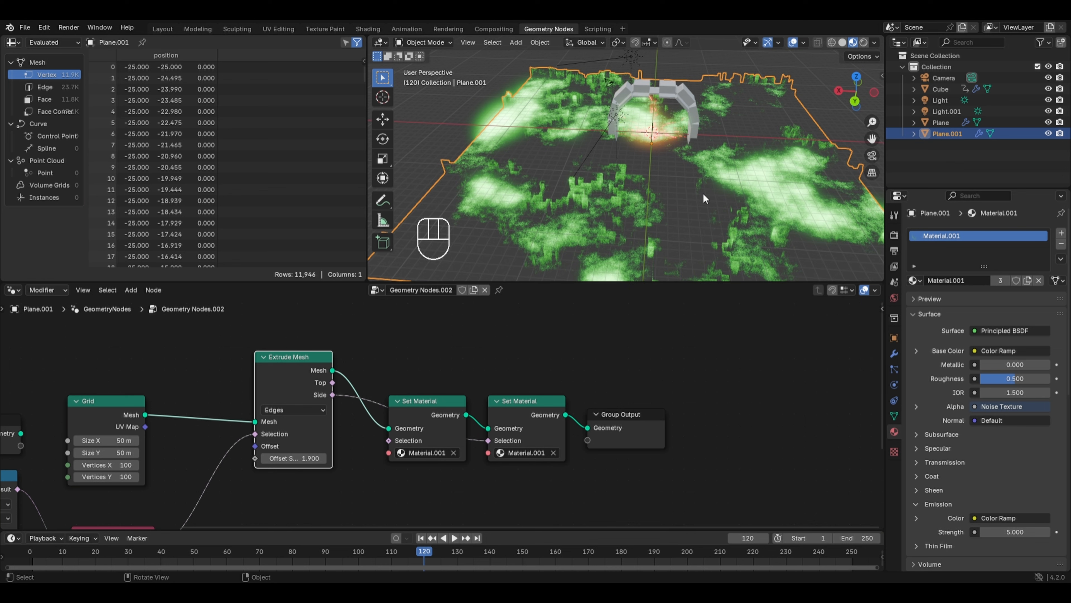
# Step: Create Material.002 in a new material slot and assign it in the second Set Material node
pyautogui.click(1062, 232)
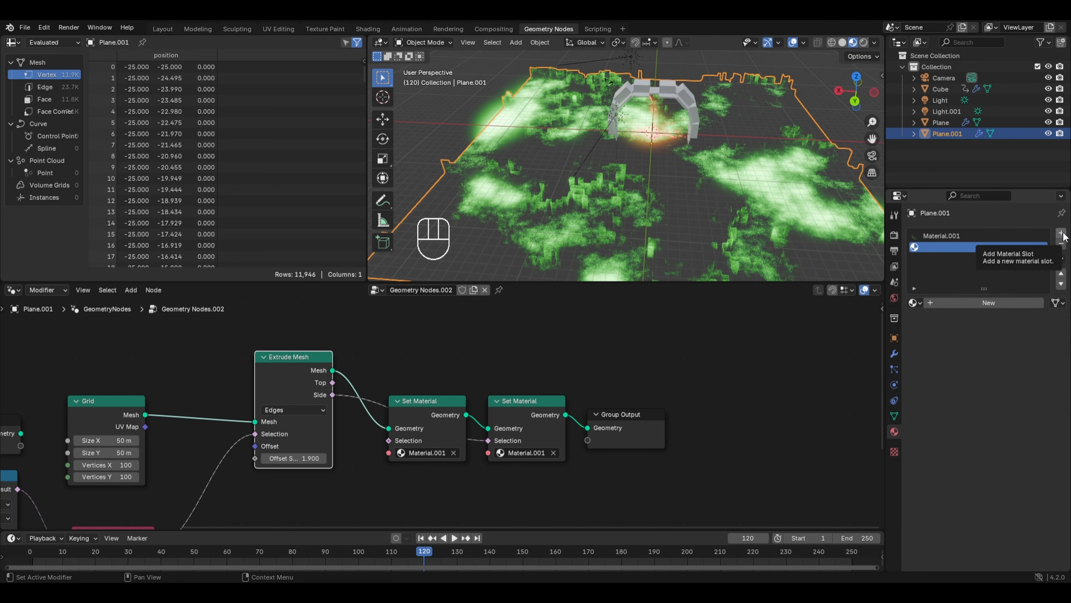
pyautogui.click(980, 302)
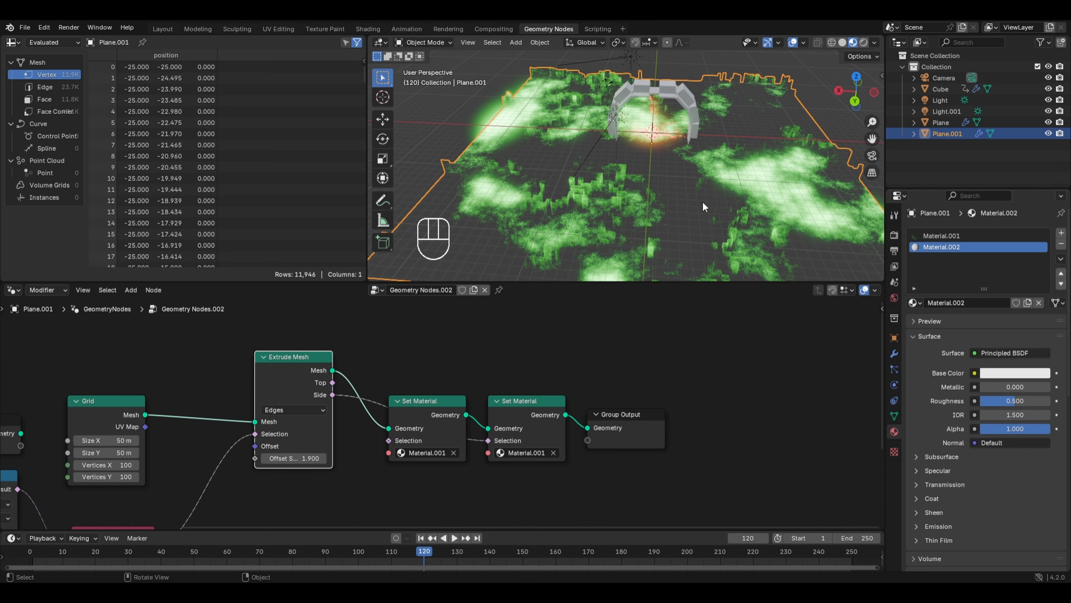
pyautogui.click(515, 453)
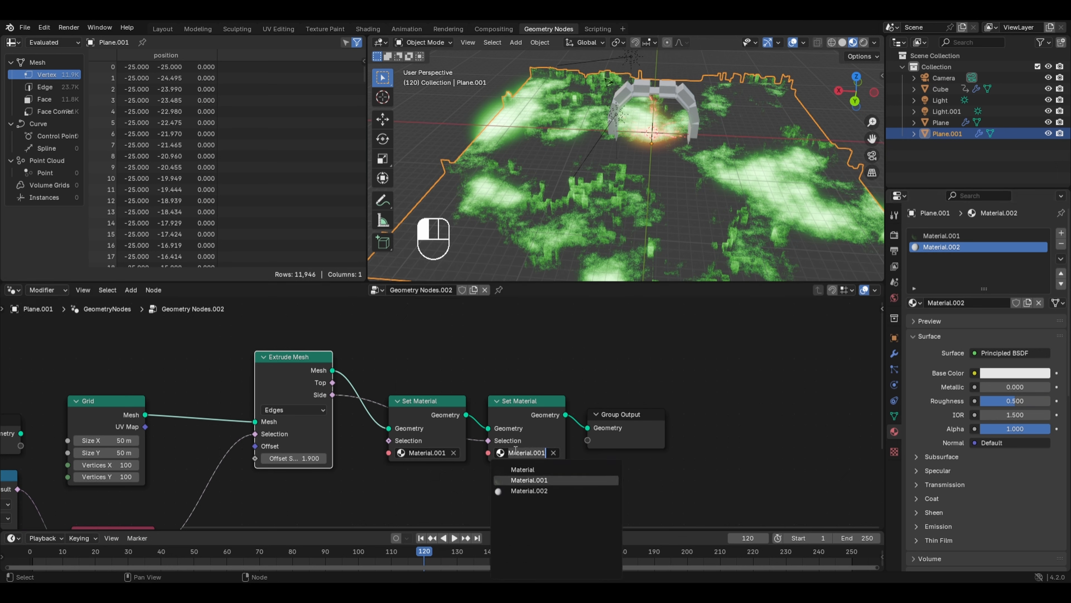
pyautogui.click(518, 490)
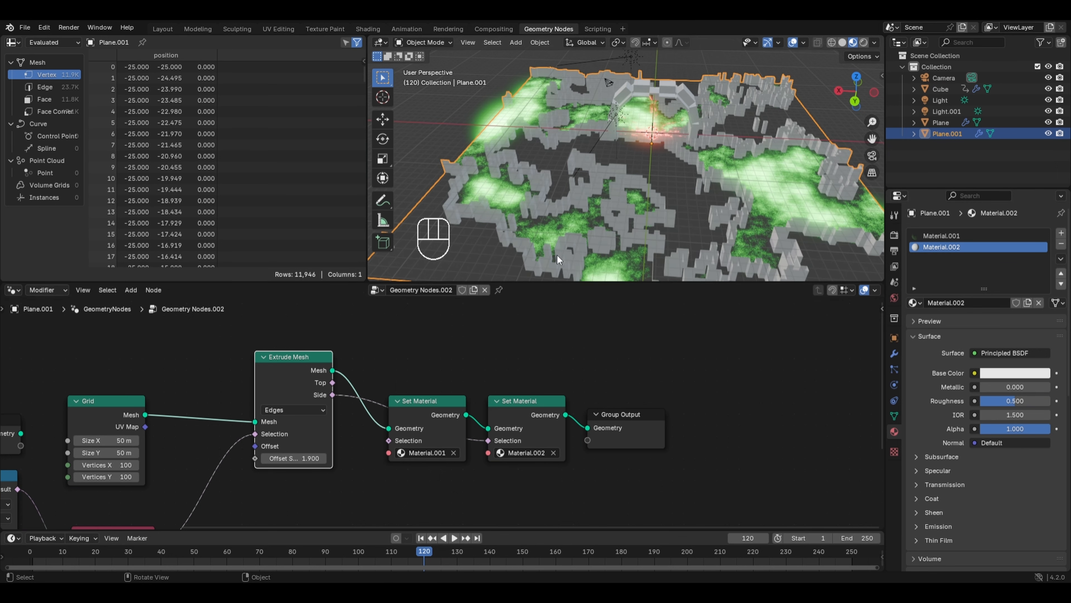
# Step: Open the shader nodes of Material.002 and delete its default nodes
pyautogui.click(21, 290)
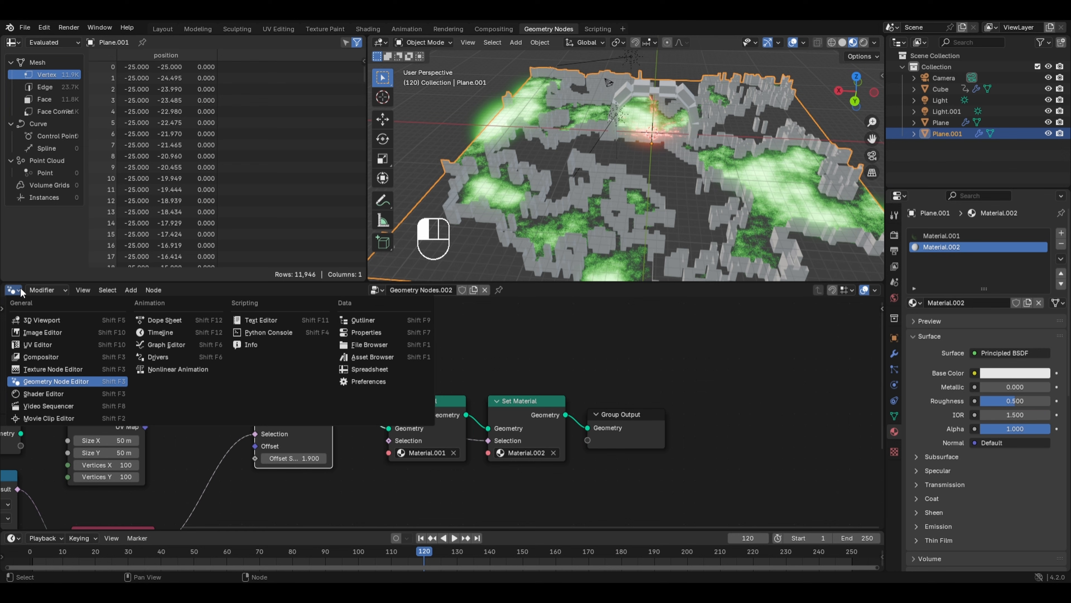
pyautogui.click(59, 390)
pyautogui.moveTo(213, 418); pyautogui.dragTo(261, 440, button='middle')
pyautogui.moveTo(192, 346); pyautogui.dragTo(553, 385)
pyautogui.press('x')
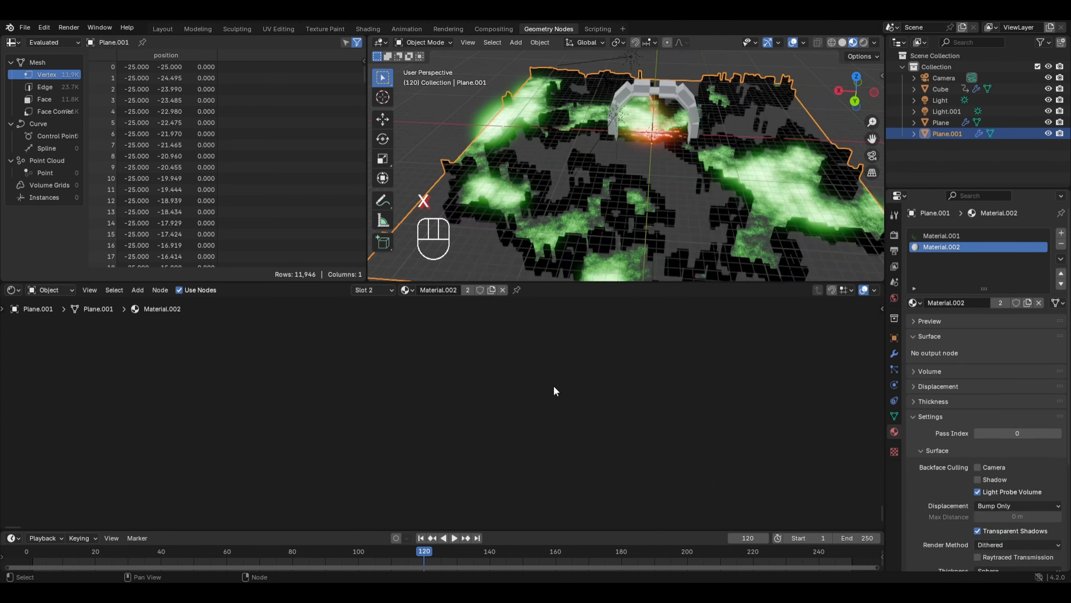
# Step: Copy all shader nodes from Material.001 and paste them into Material.002
pyautogui.click(405, 290)
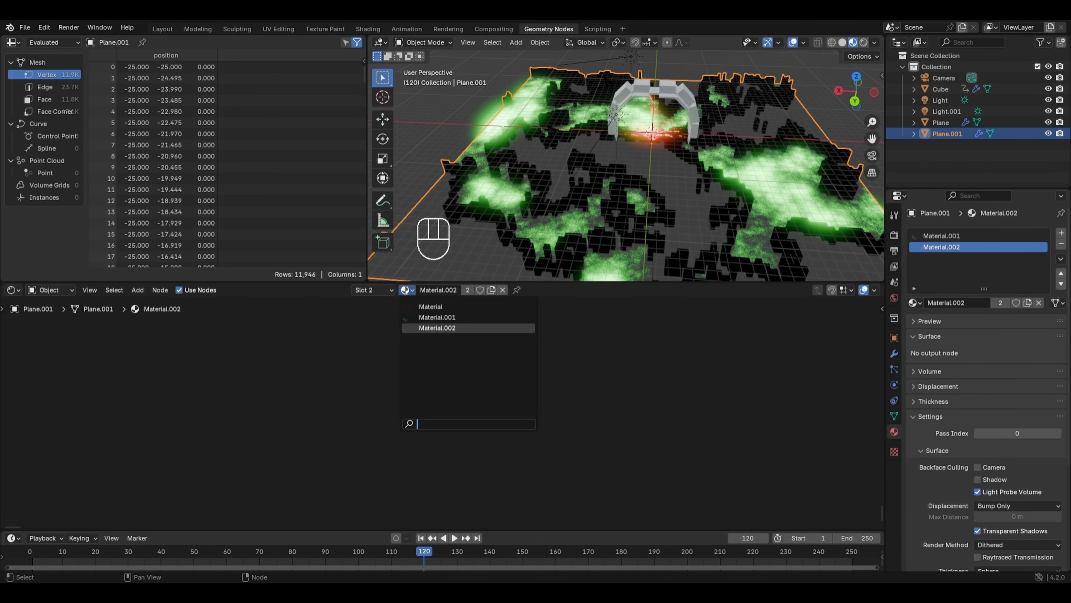
pyautogui.click(434, 317)
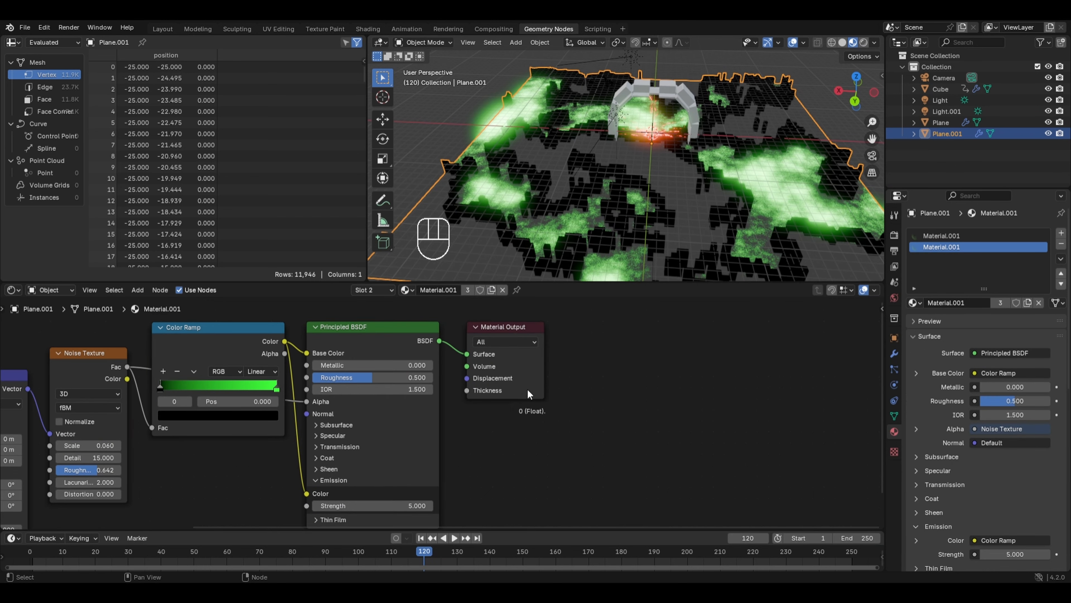
pyautogui.press('a')
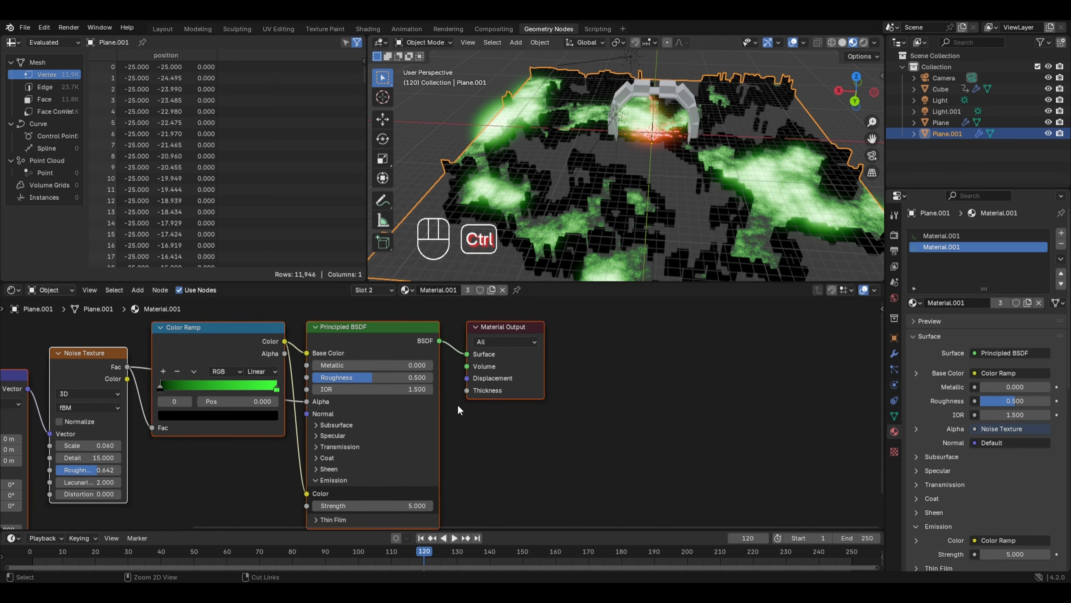
pyautogui.hotkey('ctrl', 'c')
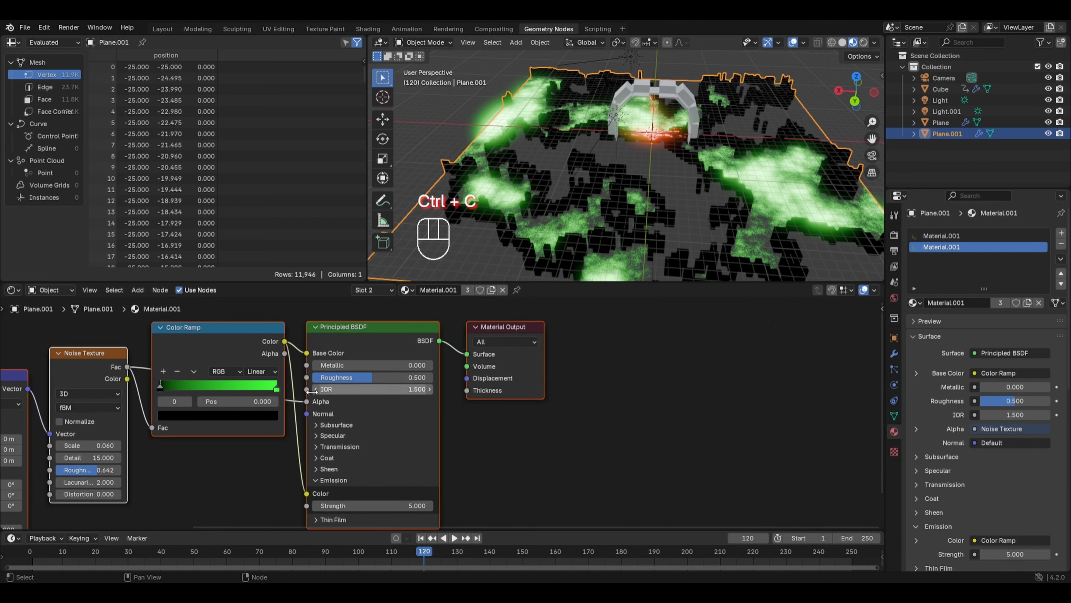
pyautogui.click(404, 293)
pyautogui.click(430, 329)
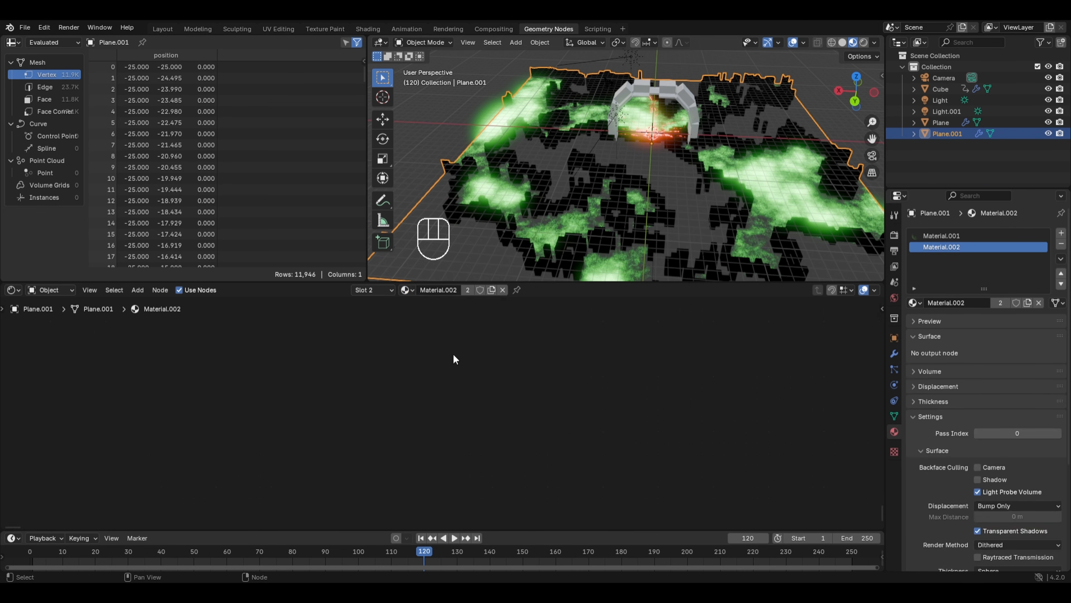
pyautogui.hotkey('ctrl', 'v')
pyautogui.press('Home')
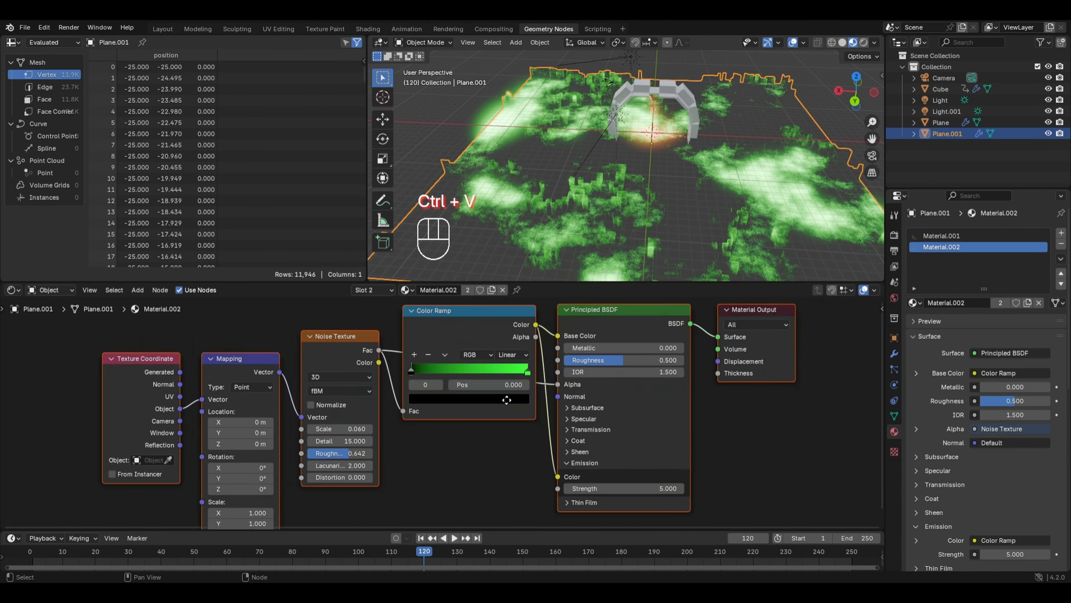
# Step: Change the green stop of Material.002's Color Ramp to blue, with Hue about 0.672 and Saturation about 0.964
pyautogui.click(527, 373)
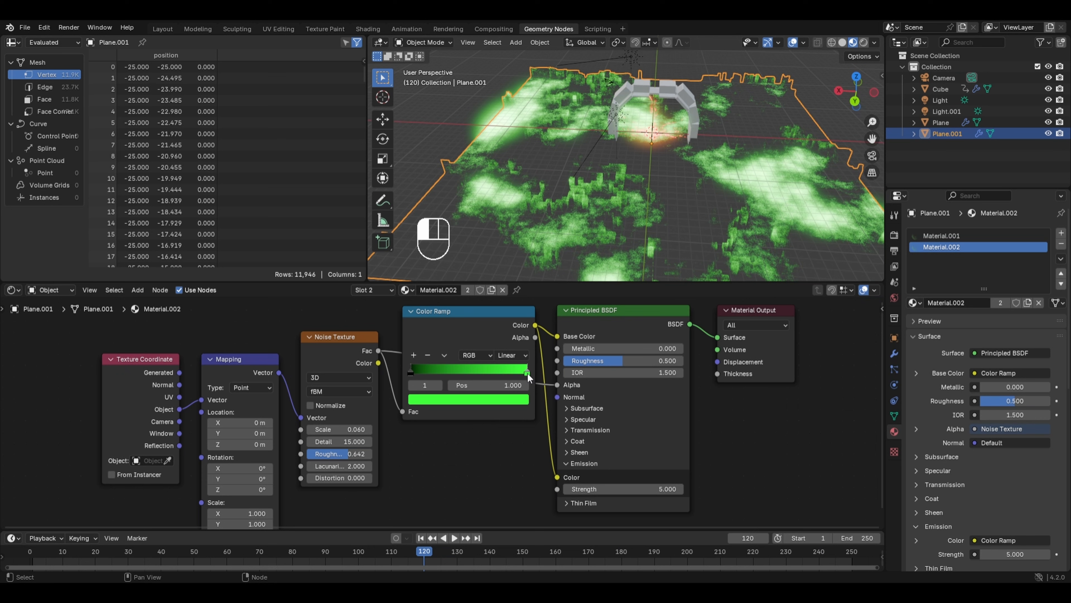
pyautogui.click(497, 398)
pyautogui.click(454, 254)
pyautogui.moveTo(453, 255); pyautogui.dragTo(498, 258)
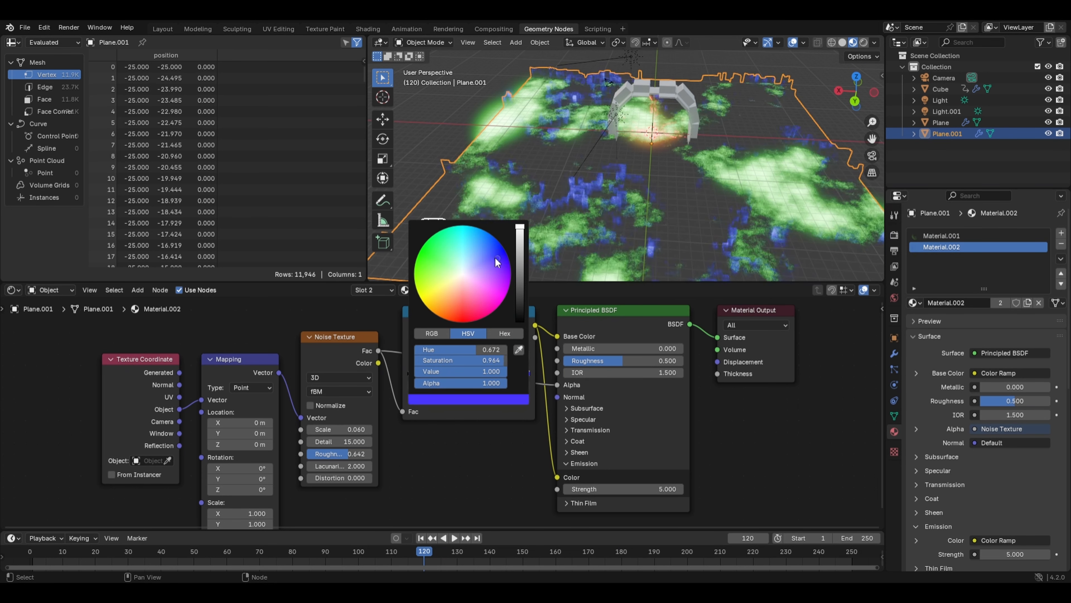
# Step: Set the Noise Texture Scale in Material.002 to 0.15
pyautogui.doubleClick(347, 426)
pyautogui.write('.1')
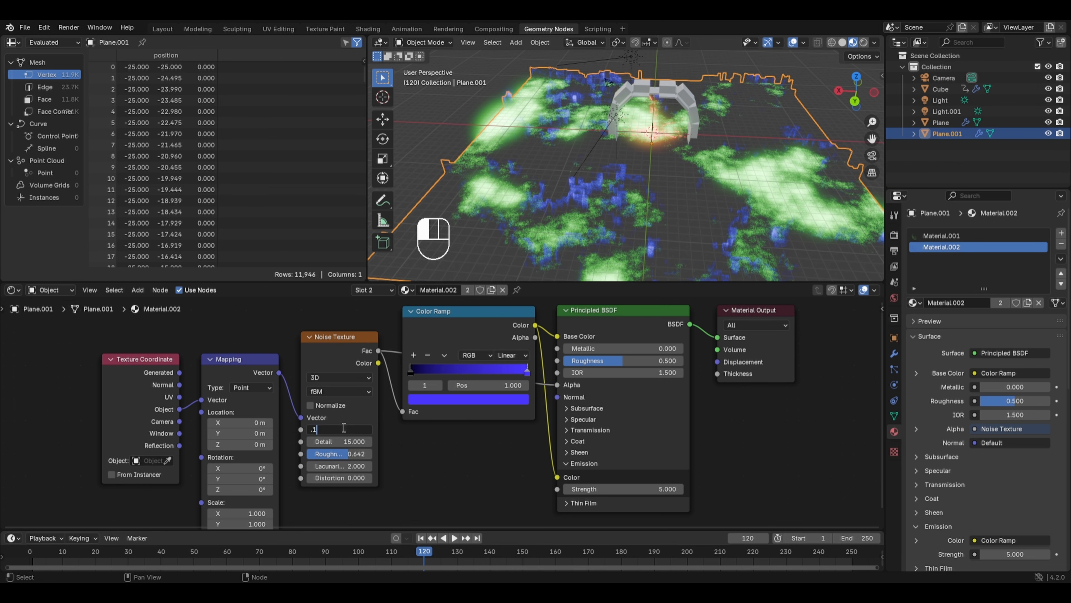
pyautogui.write('5')
pyautogui.press('Return')
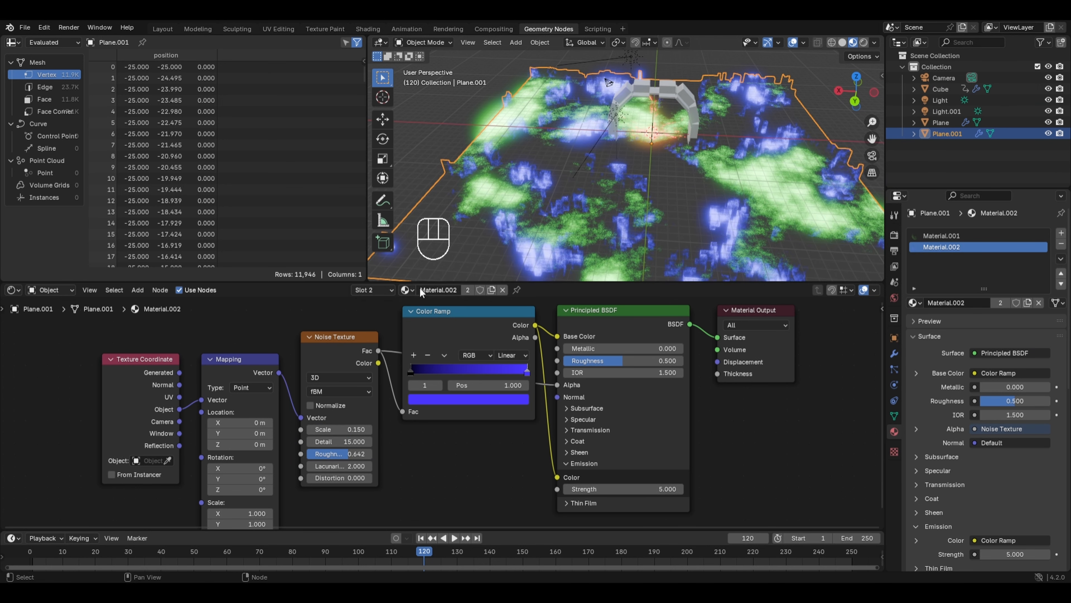
# Step: Assign Material.001 to the second material slot and set its Noise Texture Scale to 0.15
pyautogui.click(405, 290)
pyautogui.click(437, 317)
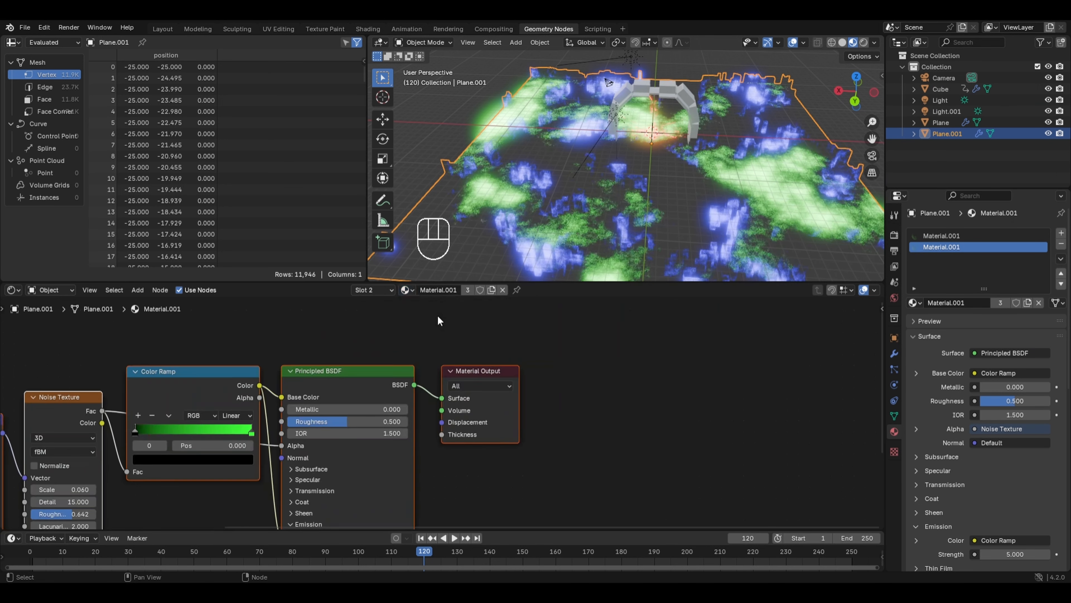
pyautogui.moveTo(169, 365); pyautogui.dragTo(481, 390, button='middle')
pyautogui.doubleClick(397, 448)
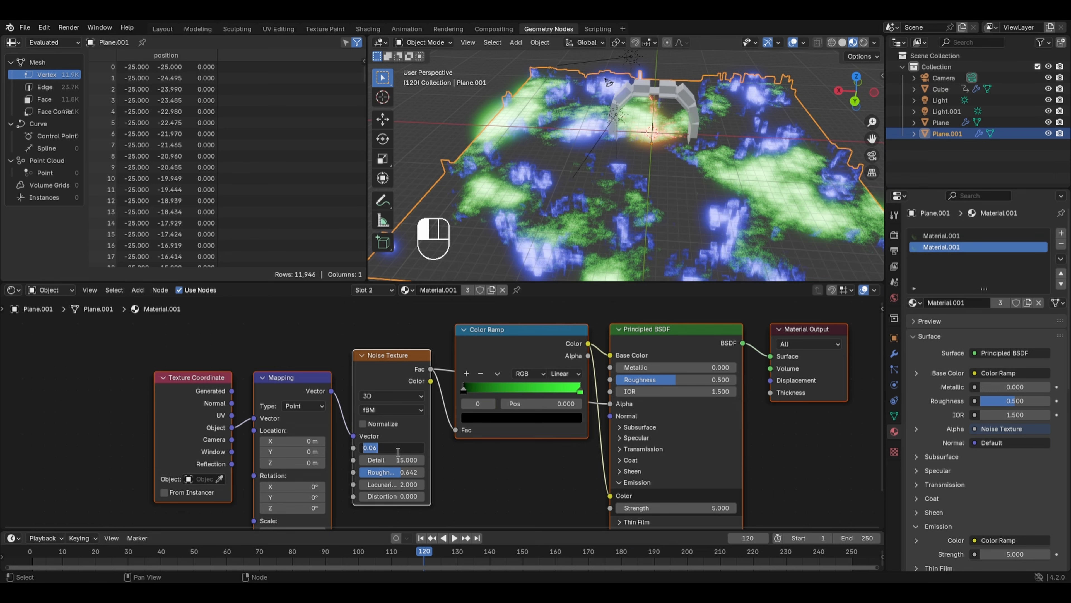
pyautogui.write('0.15')
pyautogui.press('Return')
# Step: Return to the ground plane's geometry nodes and set the Noise Texture Scale there to 0.15
pyautogui.click(12, 290)
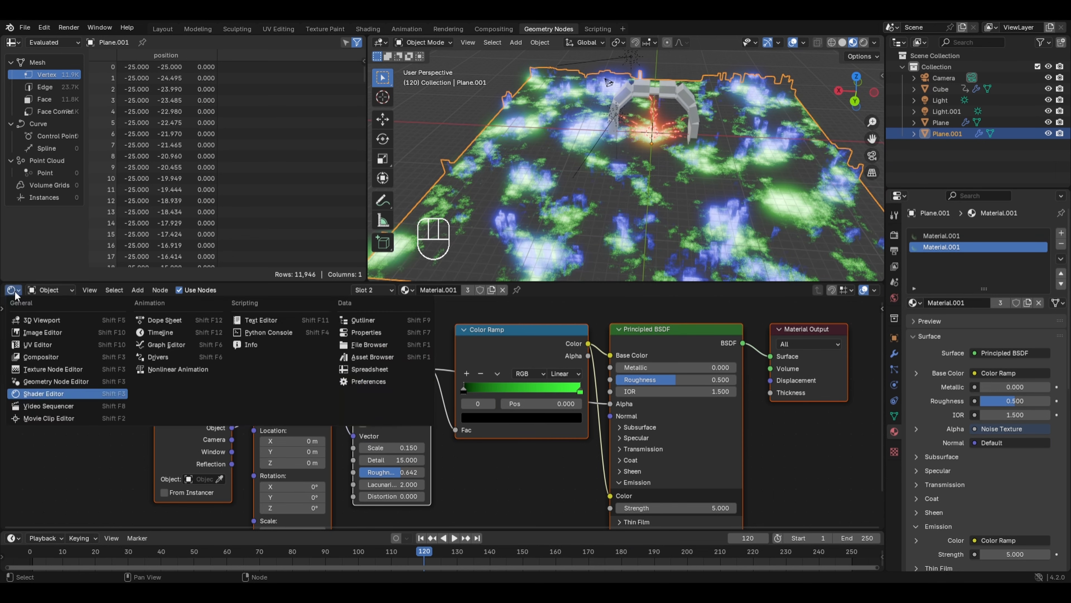
pyautogui.click(84, 382)
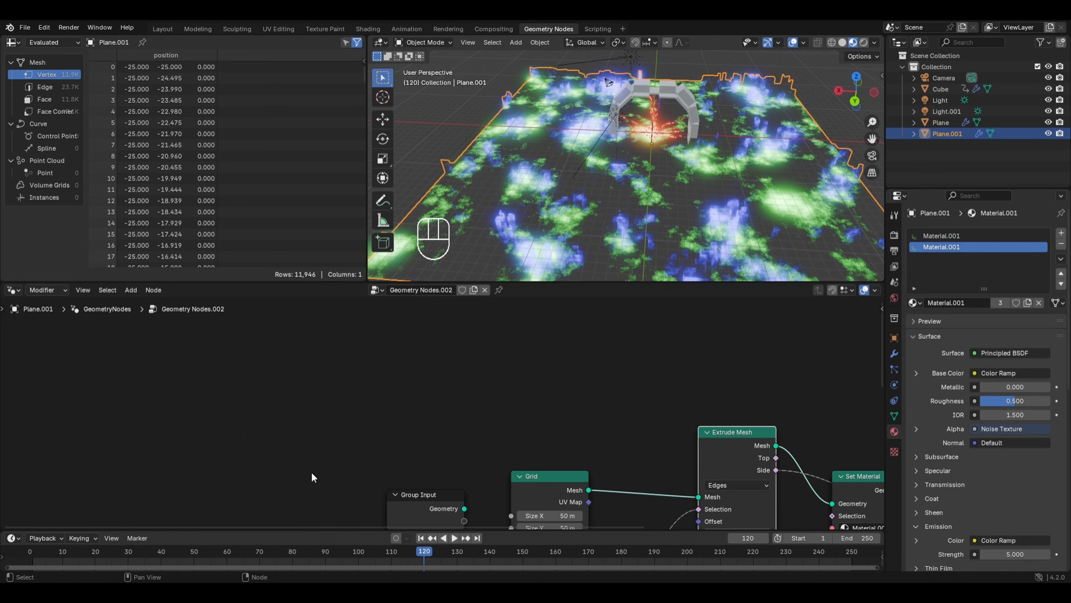
pyautogui.moveTo(312, 473); pyautogui.dragTo(343, 270, button='middle')
pyautogui.click(349, 435)
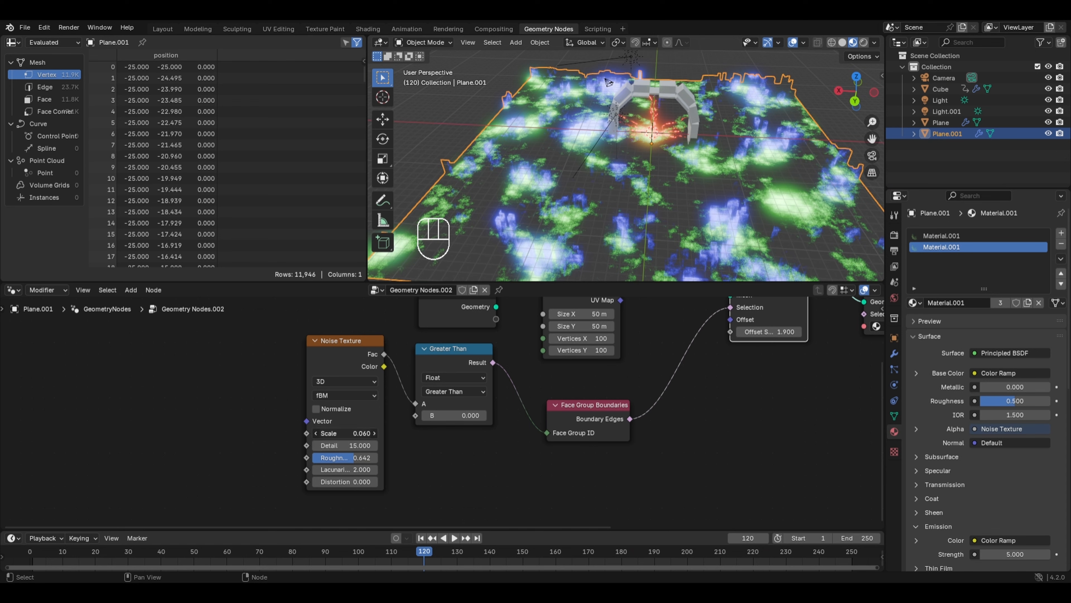
pyautogui.write('0.15')
pyautogui.press('Return')
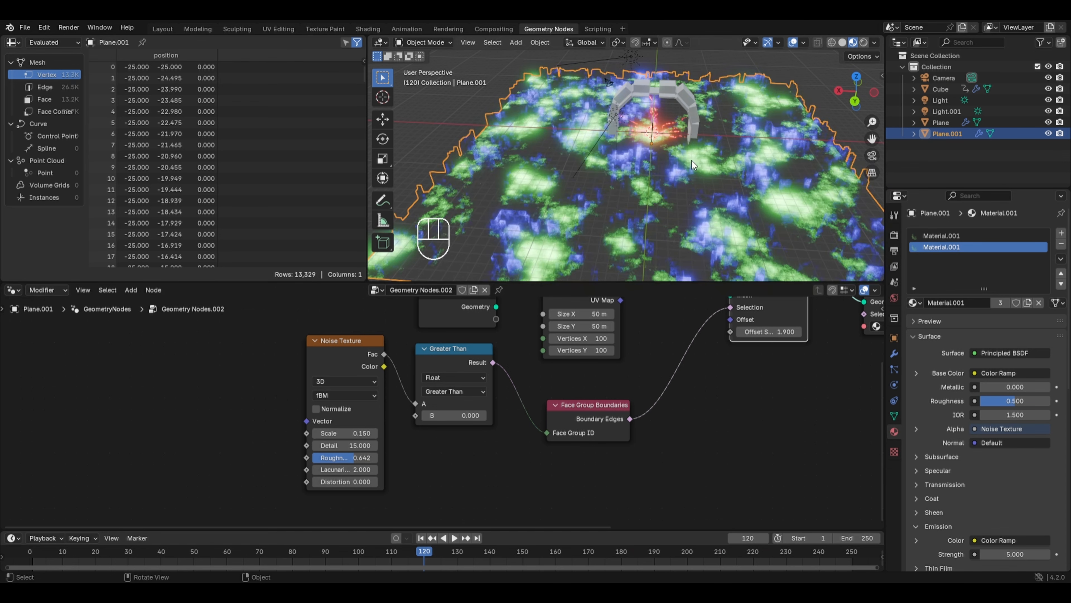
# Step: Inspect the ground and portal arch in rendered viewport shading
pyautogui.scroll(3, 721, 96)
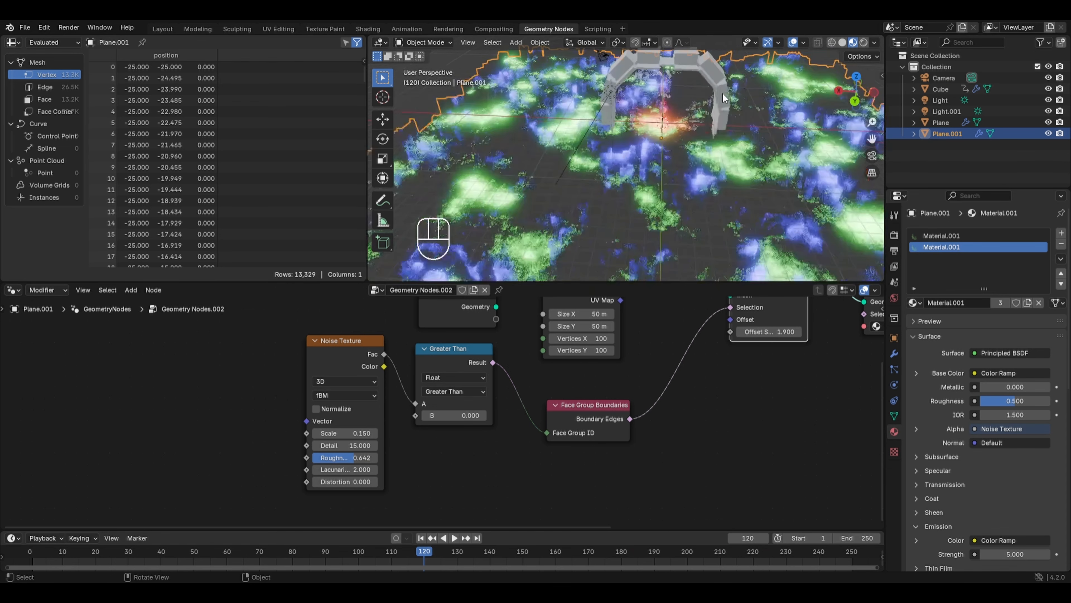
pyautogui.scroll(3, 723, 96)
pyautogui.scroll(-4, 727, 103)
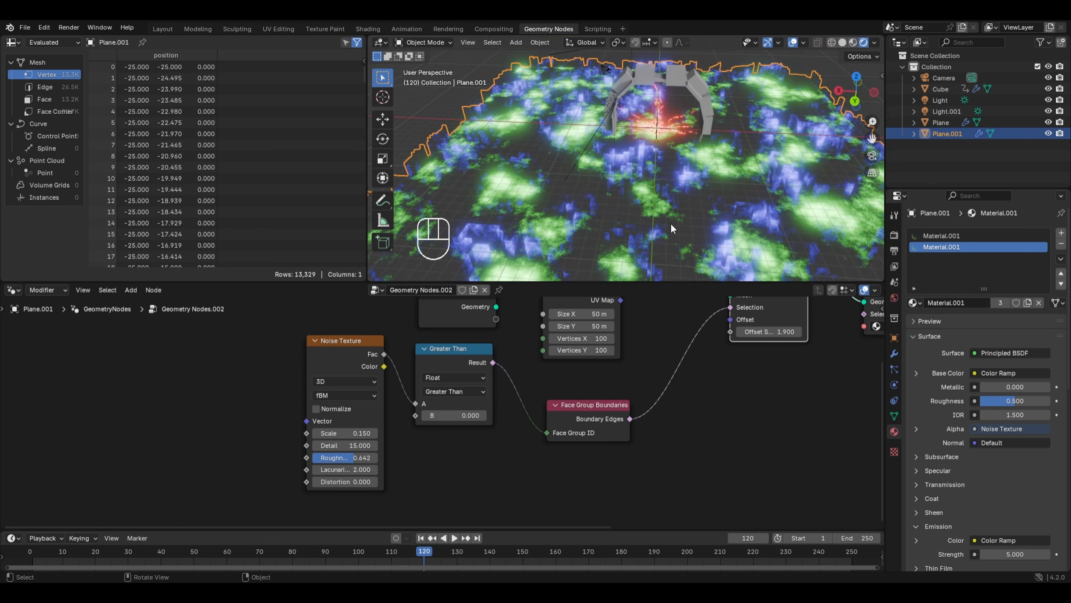
pyautogui.scroll(-1, 675, 318)
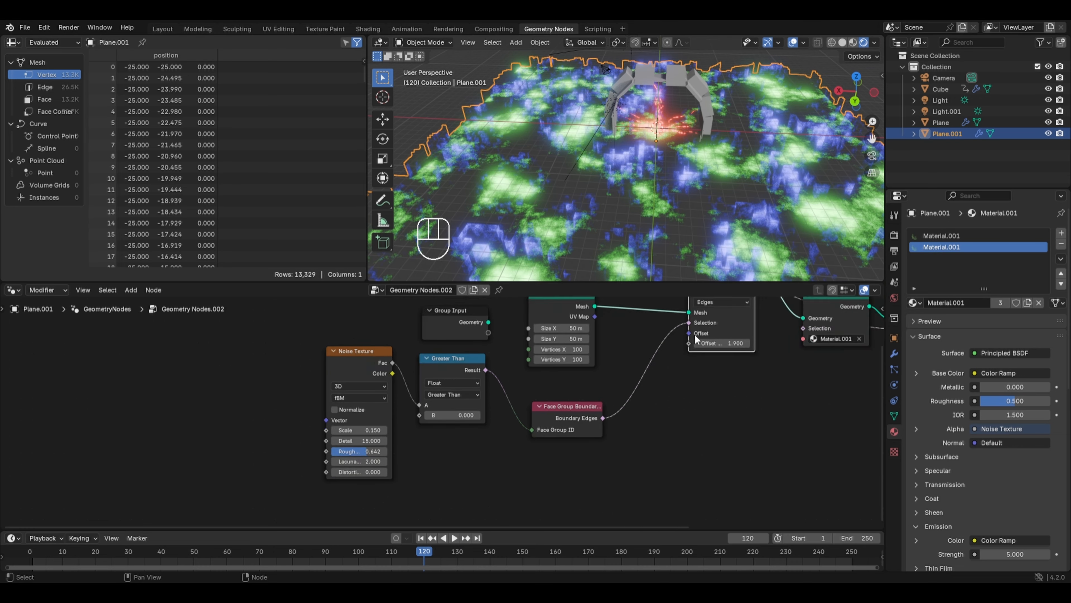
pyautogui.moveTo(695, 334); pyautogui.dragTo(549, 408, button='middle')
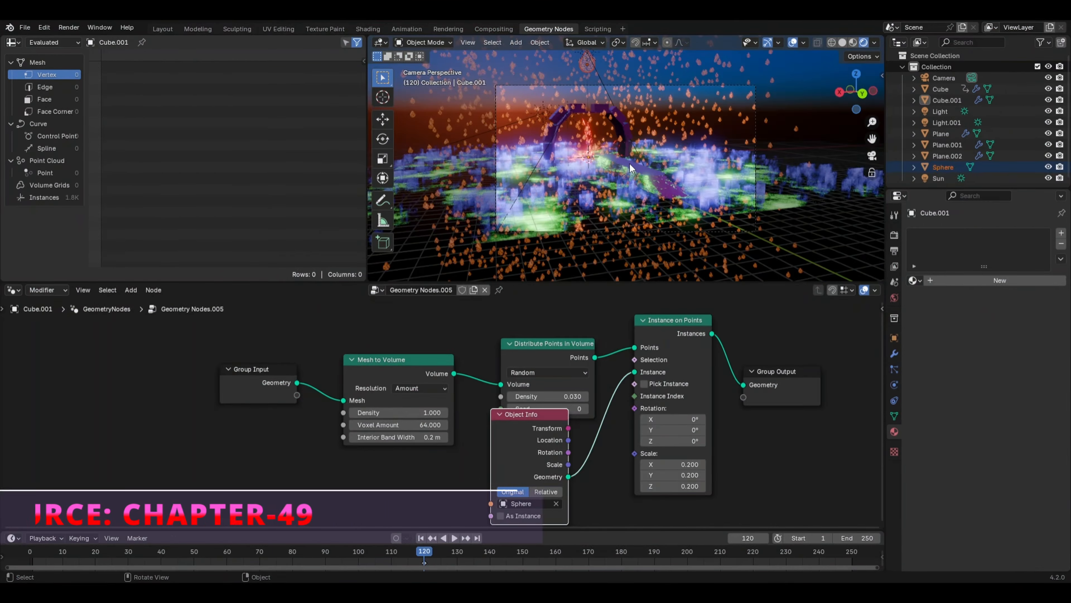
# Step: Set the Mesh to Volume Density in Cube.001's geometry nodes to 0.3
pyautogui.click(395, 412)
pyautogui.write('.01')
pyautogui.press('Return')
pyautogui.doubleClick(410, 412)
pyautogui.write('.3')
pyautogui.press('Return')
# Step: Set the X, Y and Z Scale of the Instance on Points node to 0.35
pyautogui.moveTo(680, 464); pyautogui.dragTo(680, 486)
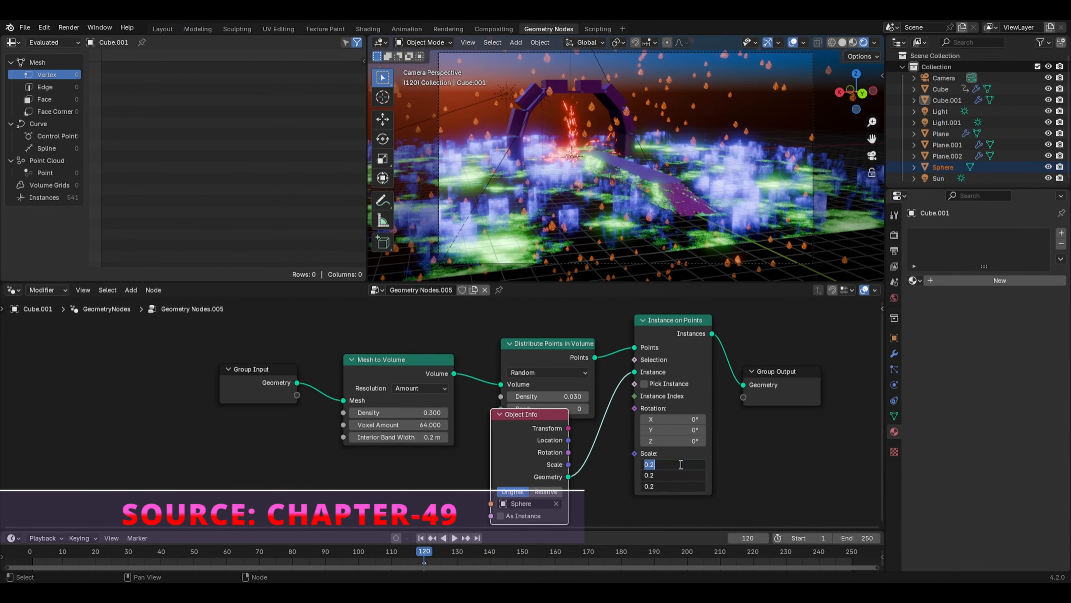
pyautogui.write('.35')
pyautogui.press('Return')
# Step: Space the Principled BSDF and Material Output away from the Color Ramp in the sphere's Material.006 and cut the Noise Texture link to Alpha
pyautogui.moveTo(664, 430); pyautogui.dragTo(699, 430)
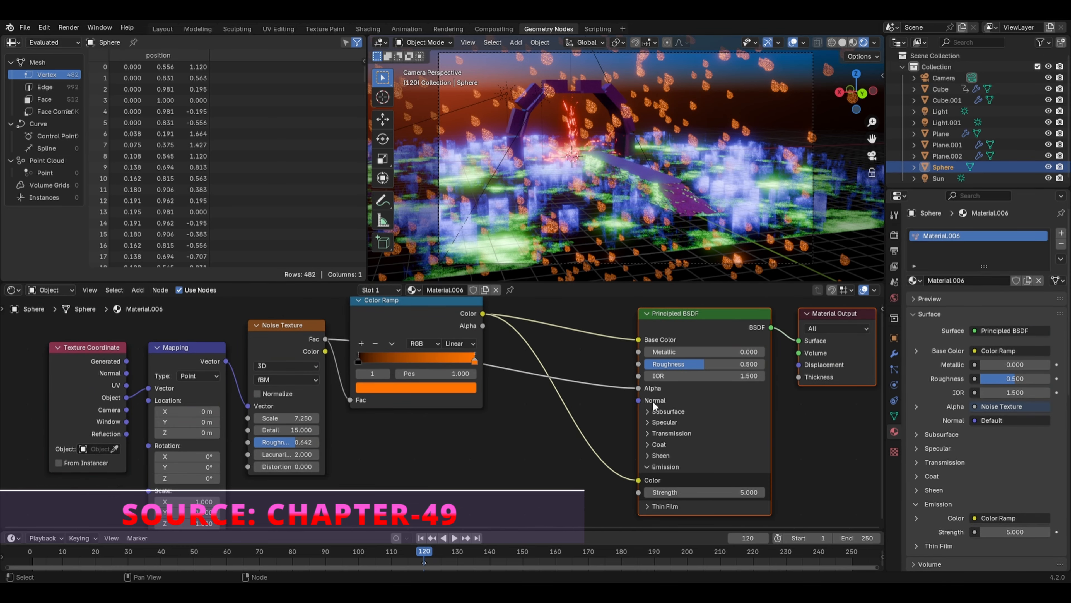
pyautogui.keyDown('ctrl'); pyautogui.moveTo(599, 371); pyautogui.dragTo(592, 419, button='right'); pyautogui.keyUp('ctrl')
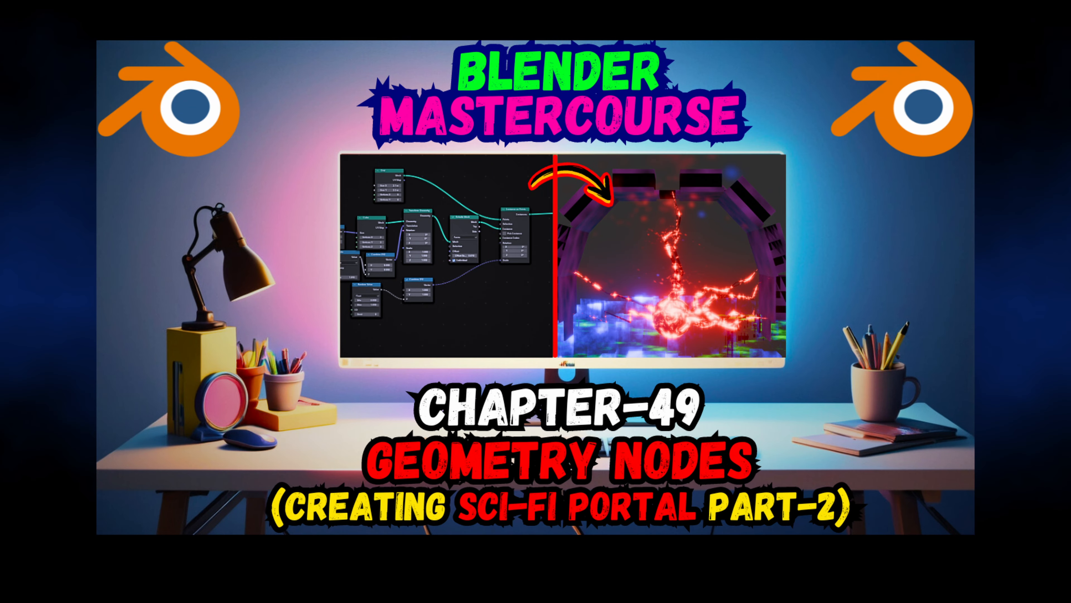